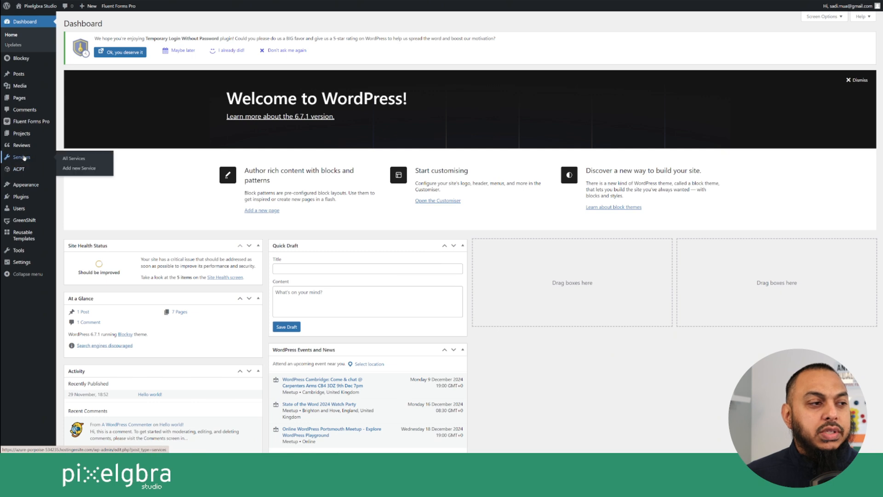
Step: Start registering a new taxonomy in ACPT
mouse_move(26, 147)
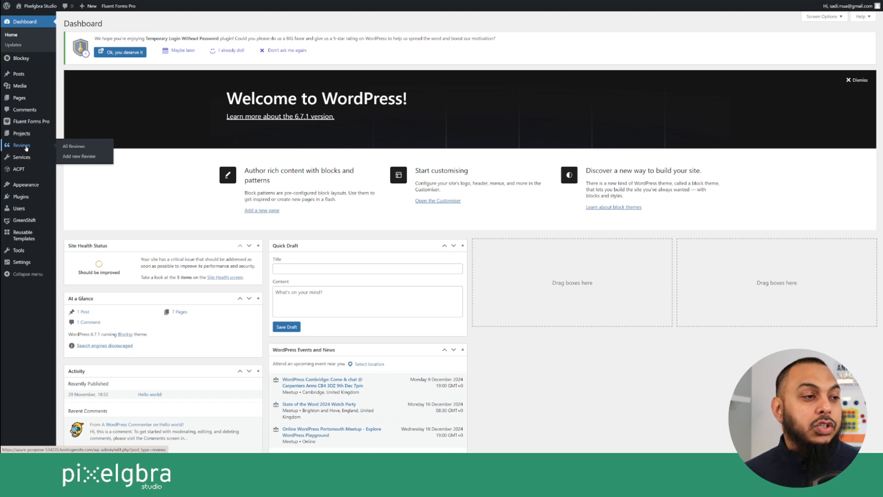
mouse_move(25, 170)
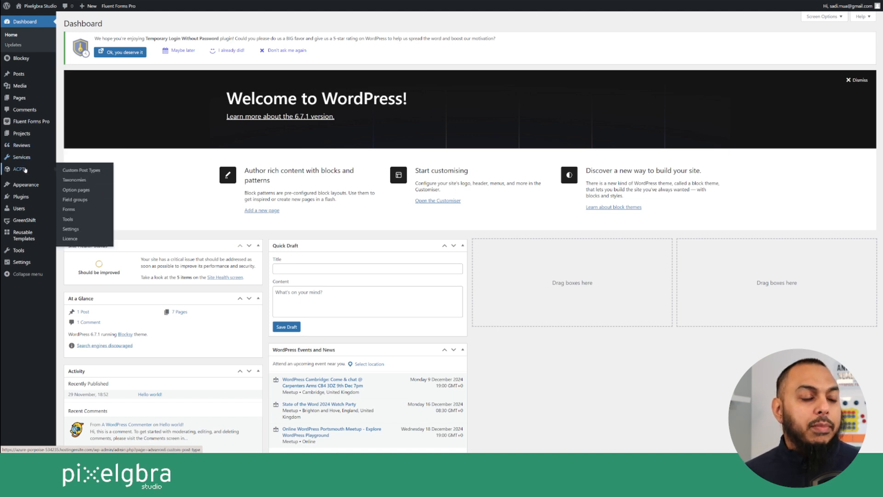
left_click(70, 170)
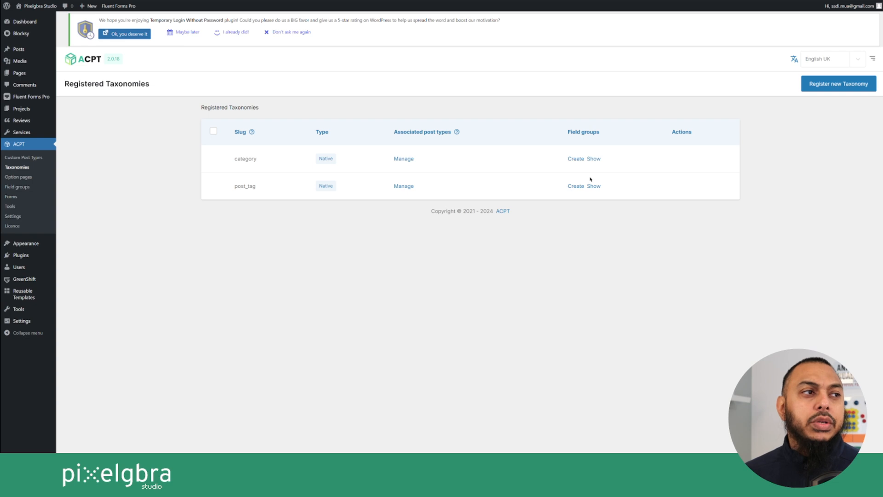
left_click(830, 85)
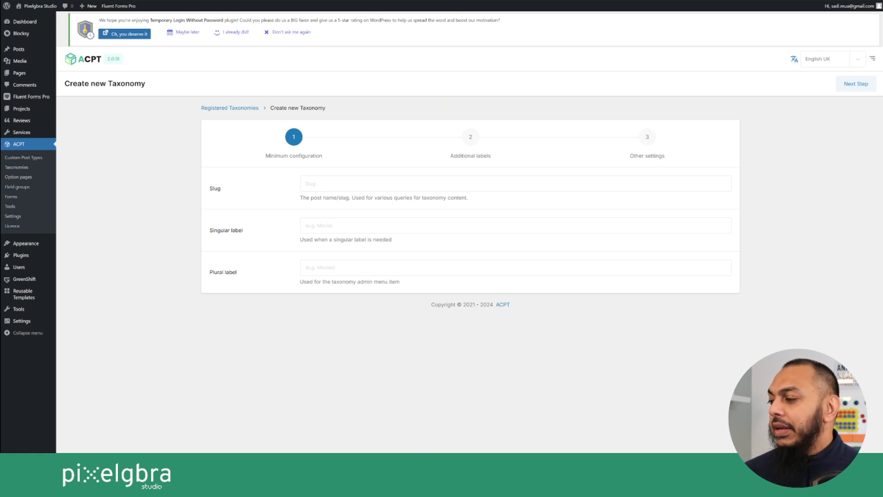
Step: Set the new taxonomy's slug to "service-types"
left_click(345, 185)
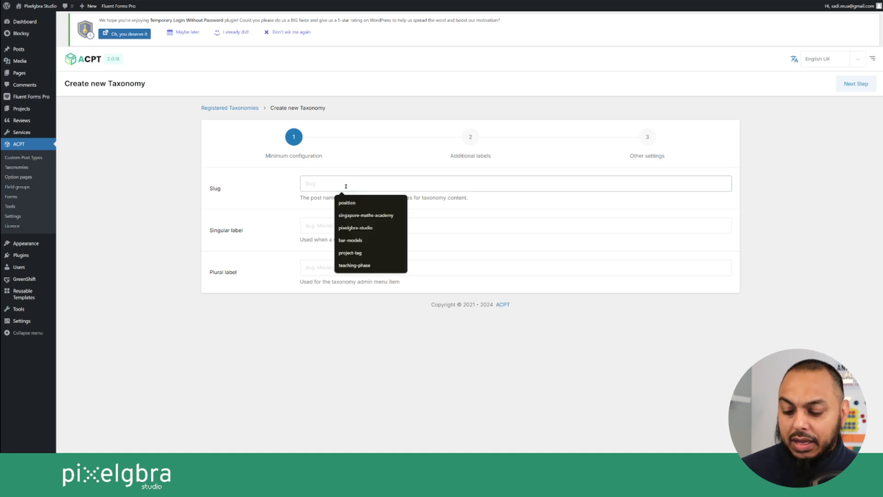
type("serevic")
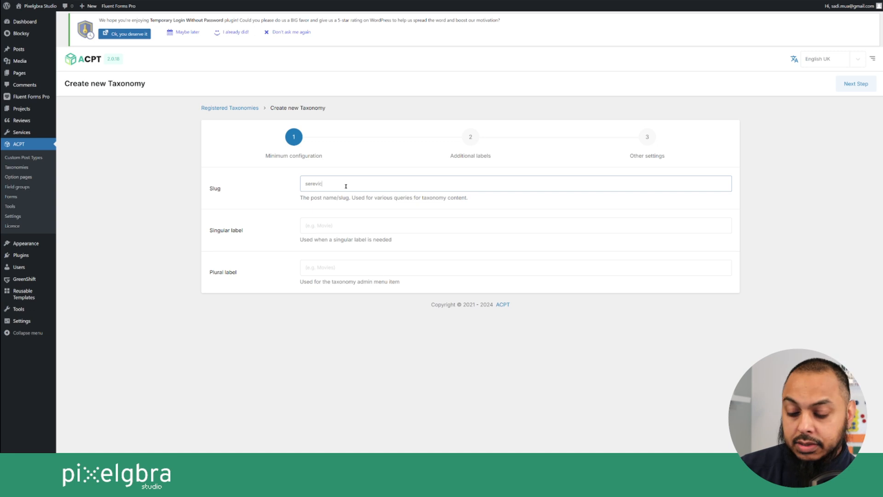
key("BackSpace")
key("BackSpace")
key("BackSpace")
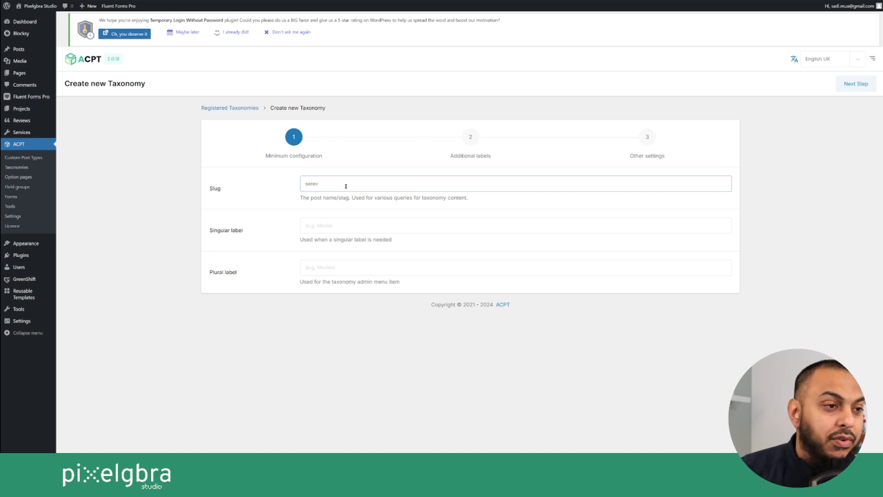
type("vice-type")
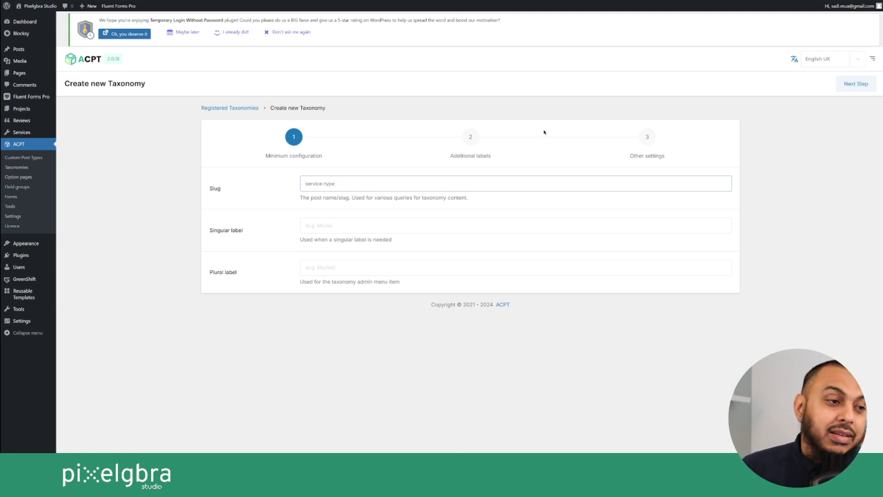
left_click(353, 184)
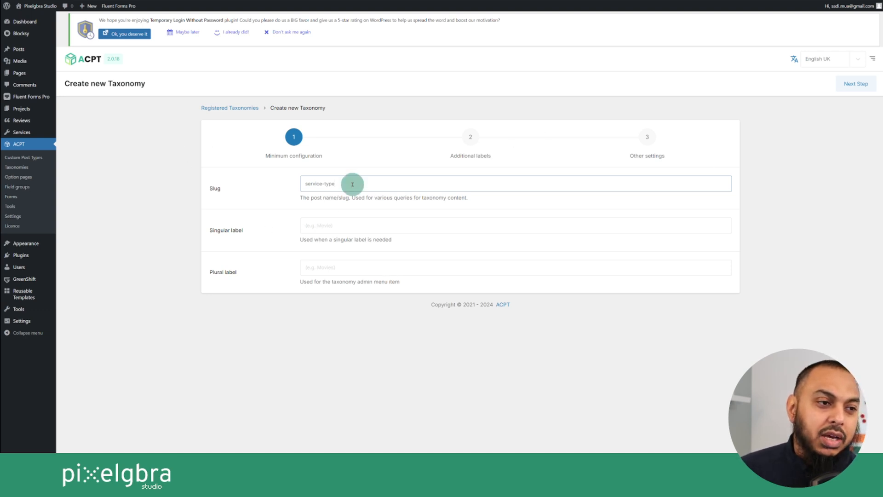
Step: Copy the slug into the singular label and adapt it to "service type"
double_click(342, 186)
left_click(342, 185)
key("ctrl+c")
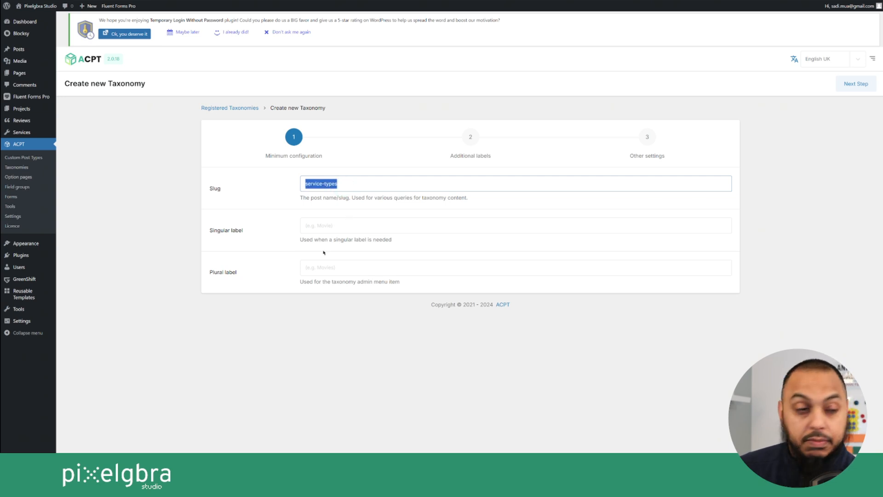
left_click(329, 226)
key("ctrl+v")
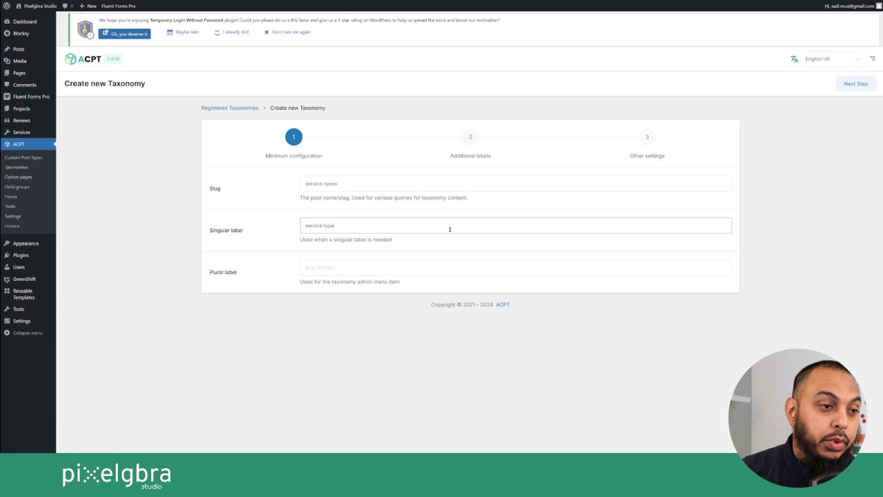
Step: Reuse the copied slug for the plural label and reformat it as "Service Types"
left_click(323, 270)
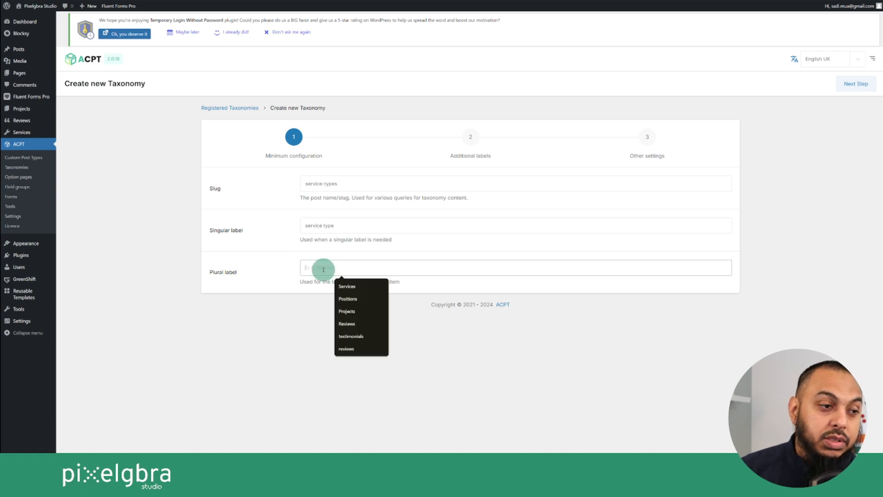
key("ctrl+v")
left_click(321, 268)
key("Delete")
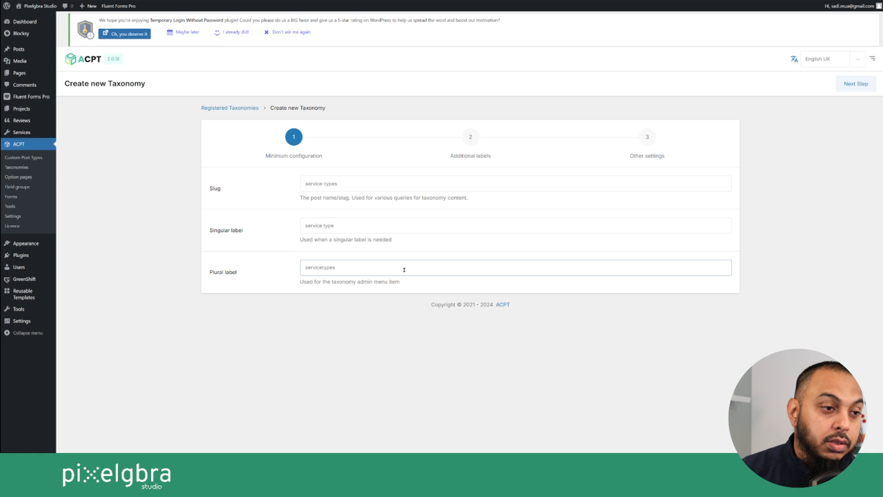
key("Delete")
type("T")
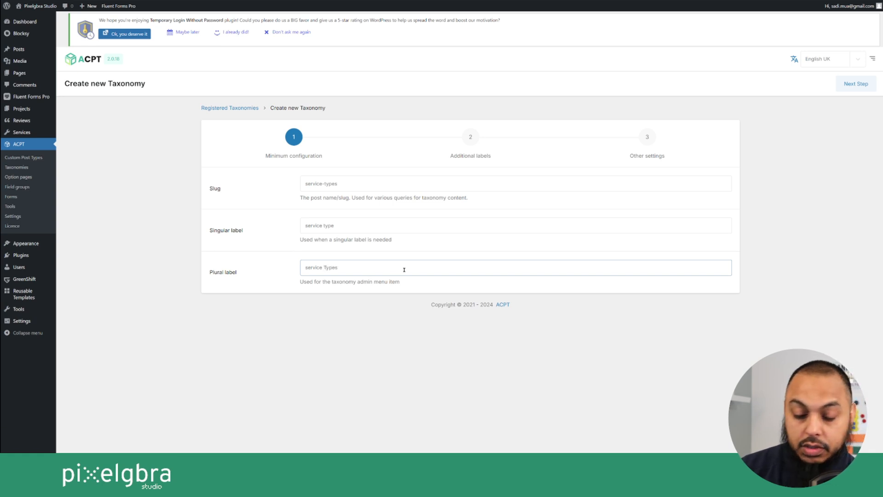
key("Home")
key("Delete")
type("S")
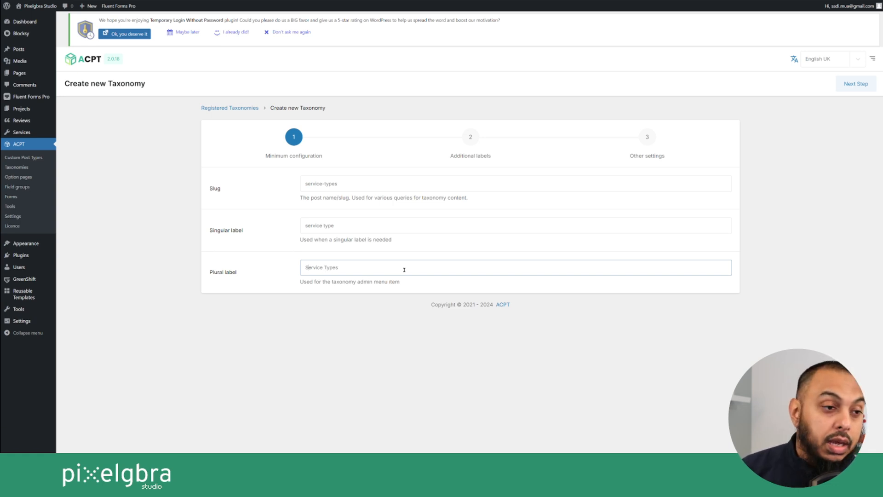
Step: Capitalize the singular label so that it reads "Service Type"
left_click(310, 227)
key("BackSpace")
type("S")
type("T")
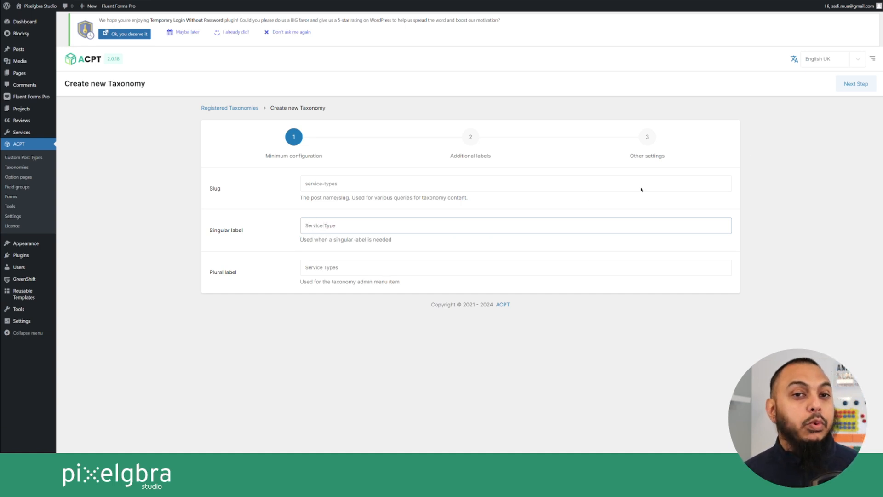
Step: Change the taxonomy's menu name to "Service Types" and save the taxonomy with the default remaining settings
left_click(853, 84)
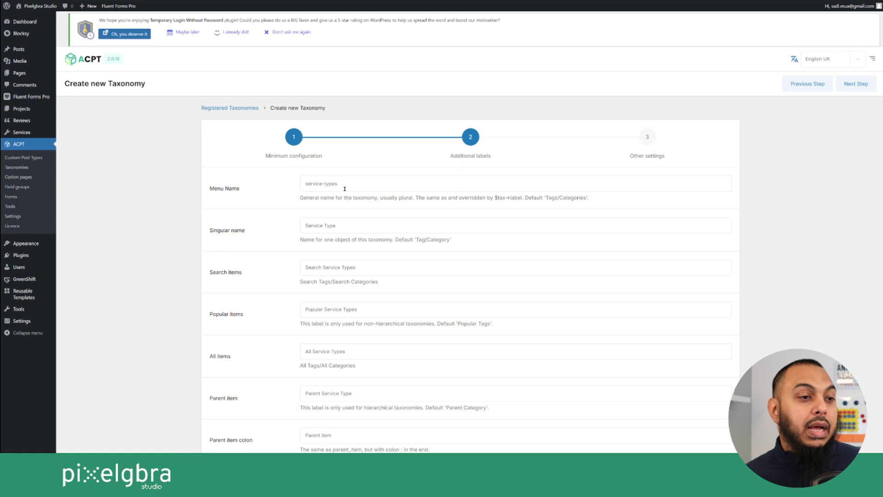
left_click(304, 183)
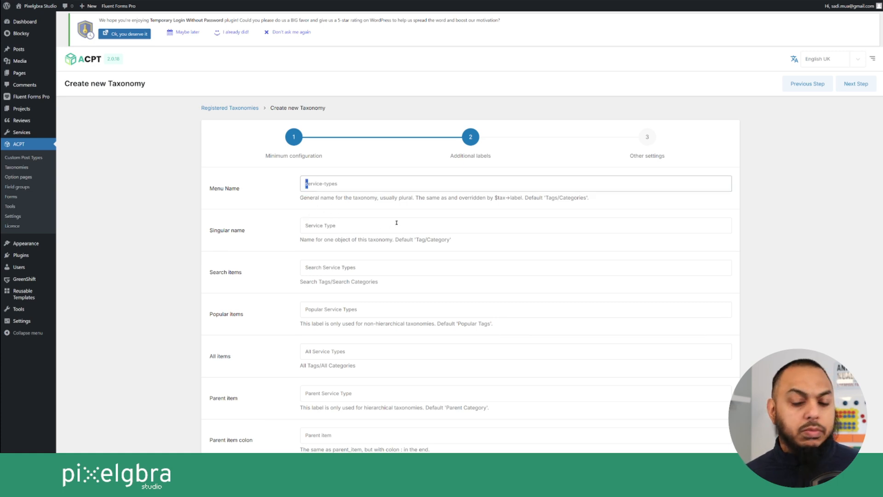
type("S")
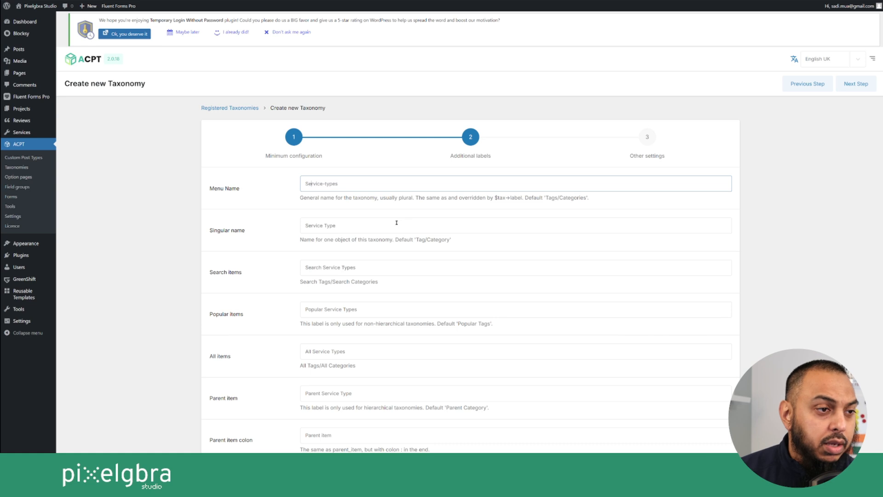
key("BackSpace")
key("BackSpace")
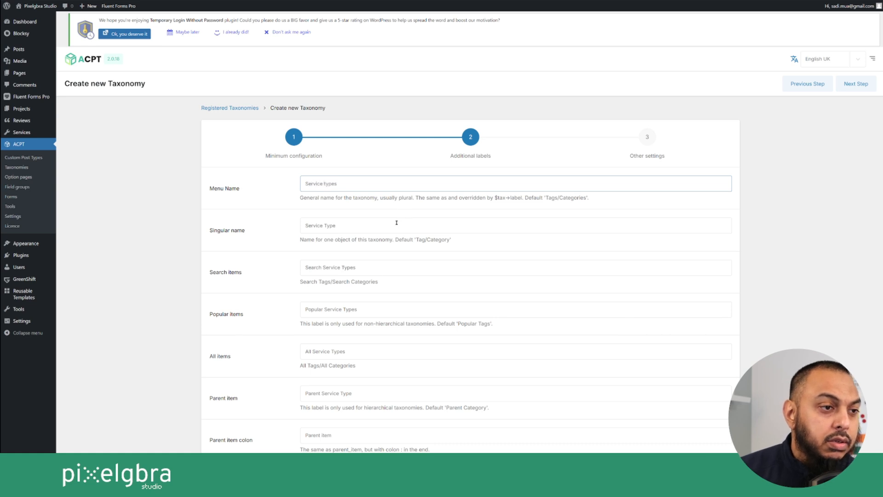
type("T")
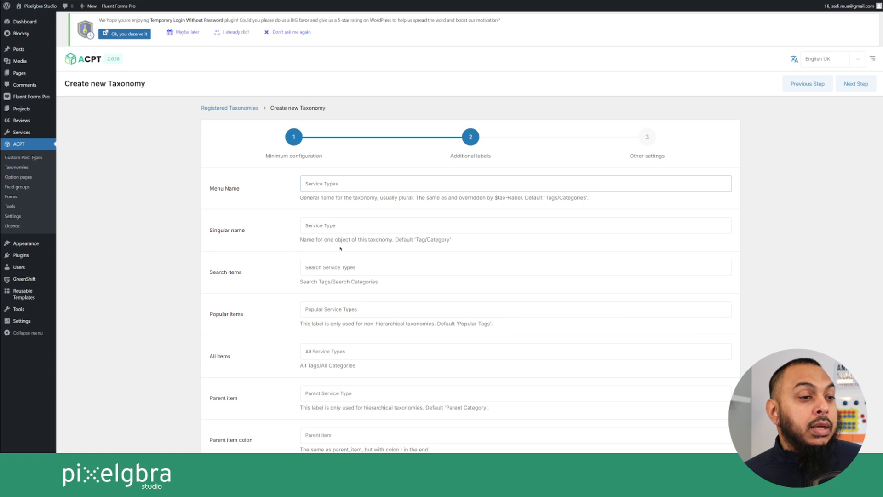
left_click(857, 85)
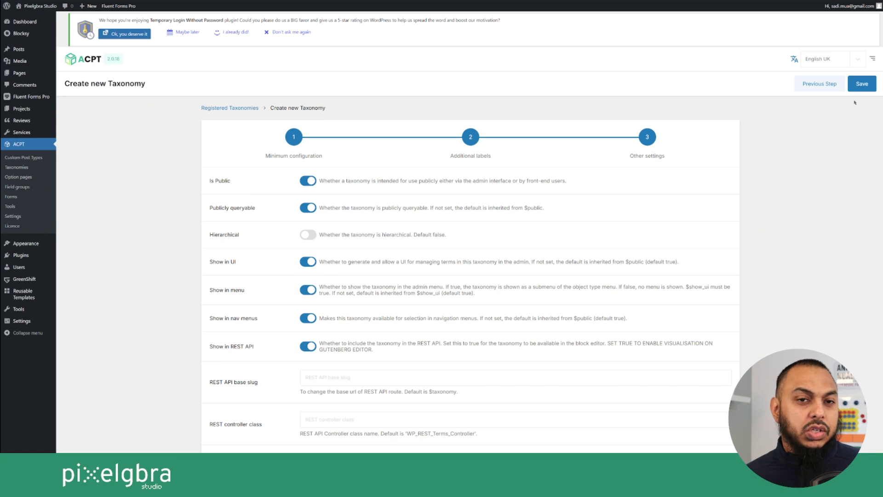
left_click(863, 85)
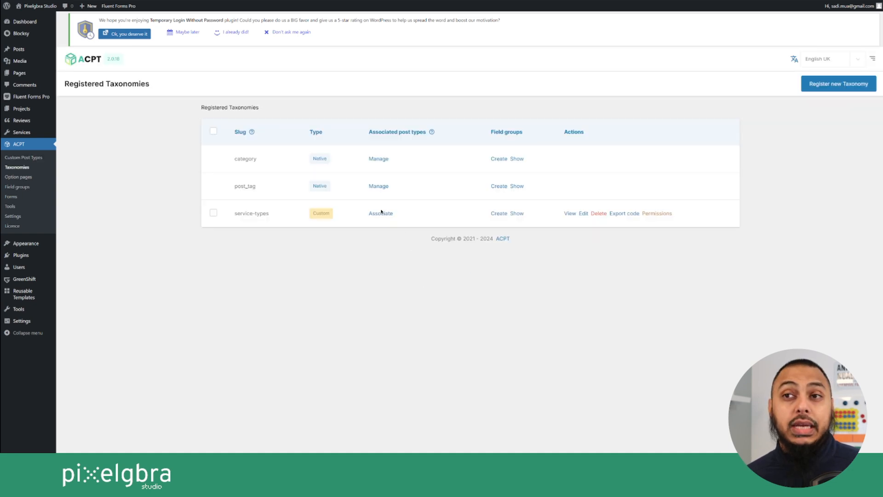
Step: Associate the service-types taxonomy with the services post type and return to the registered taxonomies
left_click(382, 214)
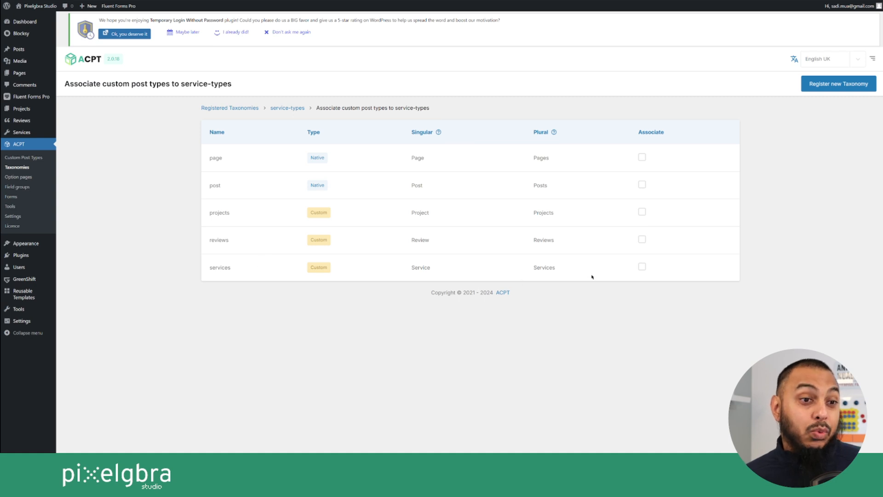
left_click(642, 267)
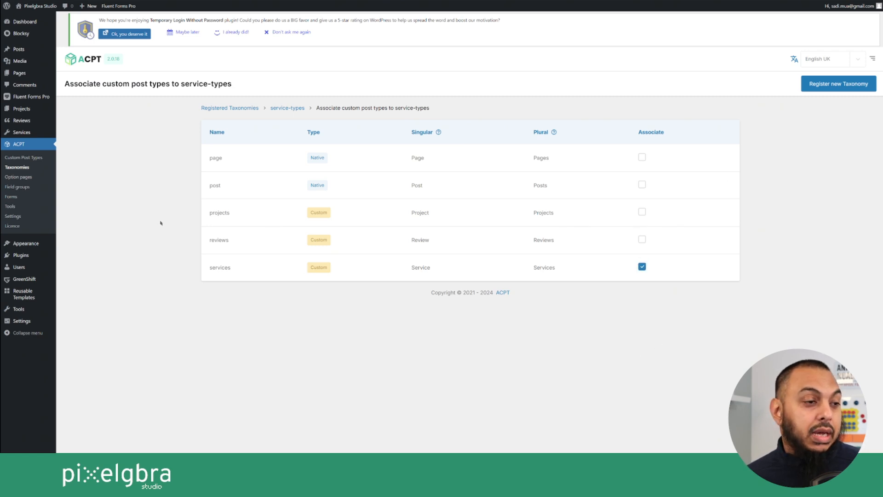
left_click(22, 167)
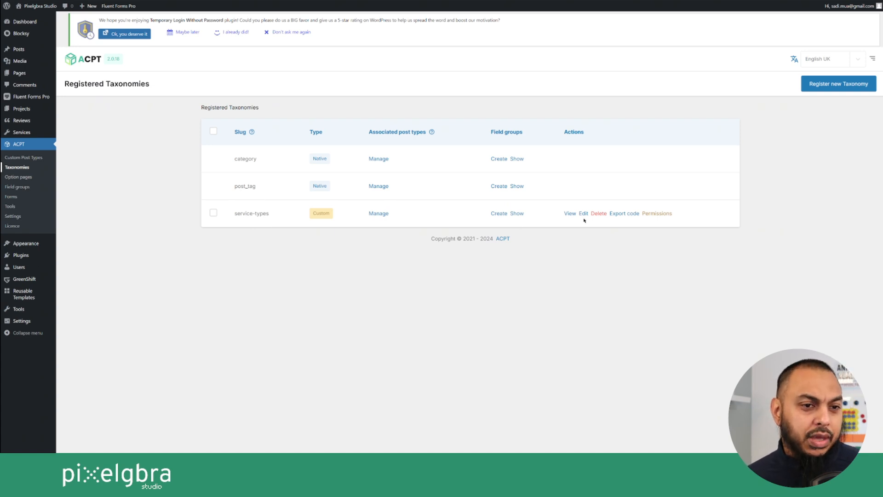
Step: Review all three configuration stages of the service-types taxonomy and save it without changes
left_click(583, 214)
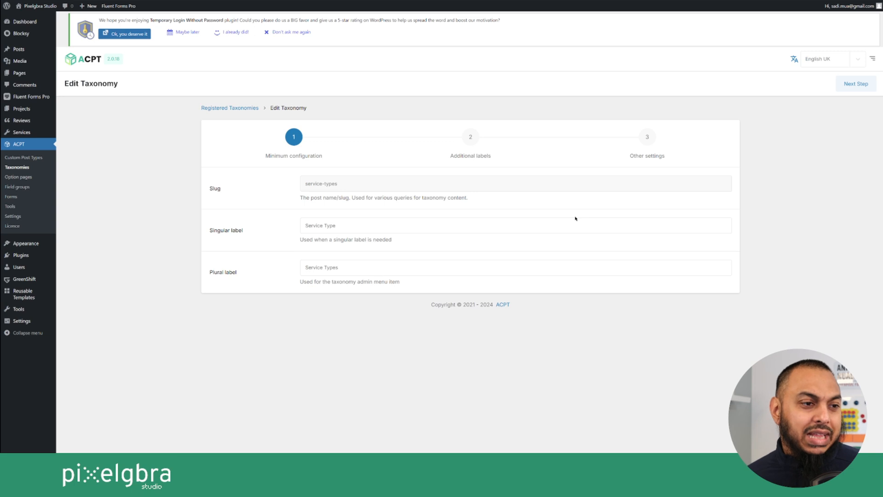
left_click(845, 85)
left_click(860, 85)
left_click(862, 85)
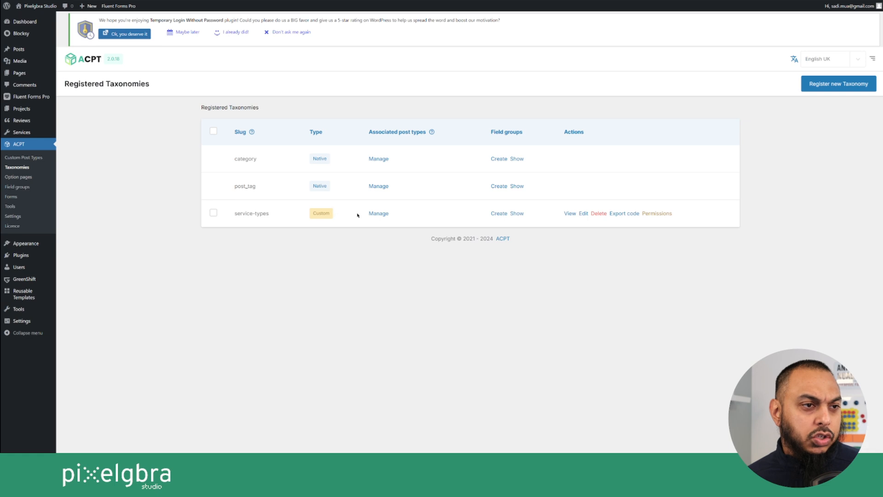
Step: Associate the service-types taxonomy with the reviews post type and remove its association with services
left_click(380, 214)
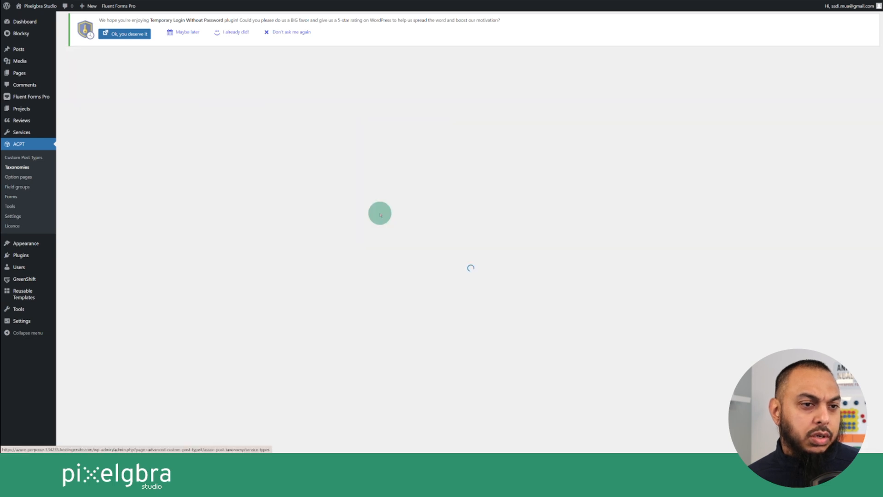
left_click(641, 268)
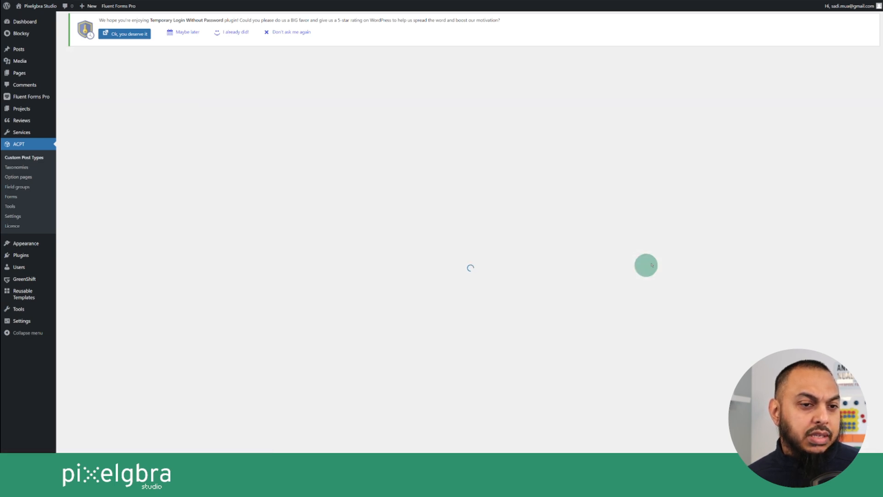
left_click(642, 239)
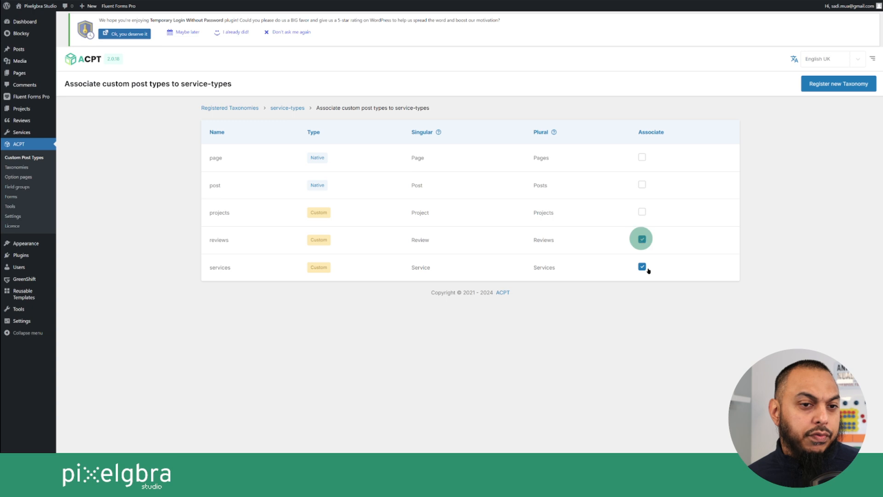
left_click(642, 268)
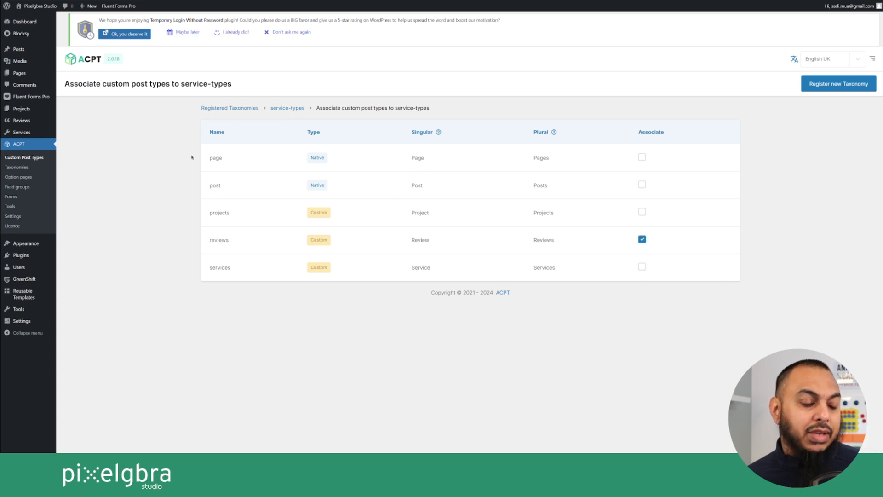
Step: Check the Urban Detailing review for the Service Types setting and return to the list of reviews
left_click(25, 122)
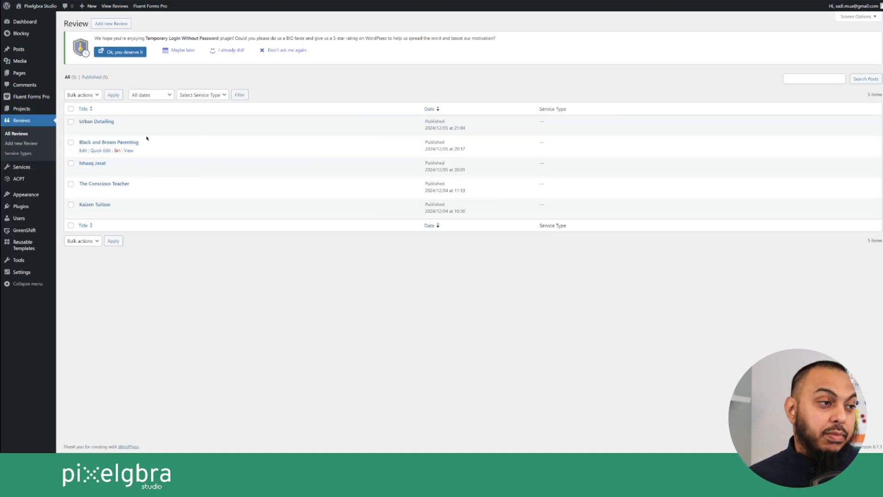
left_click(95, 121)
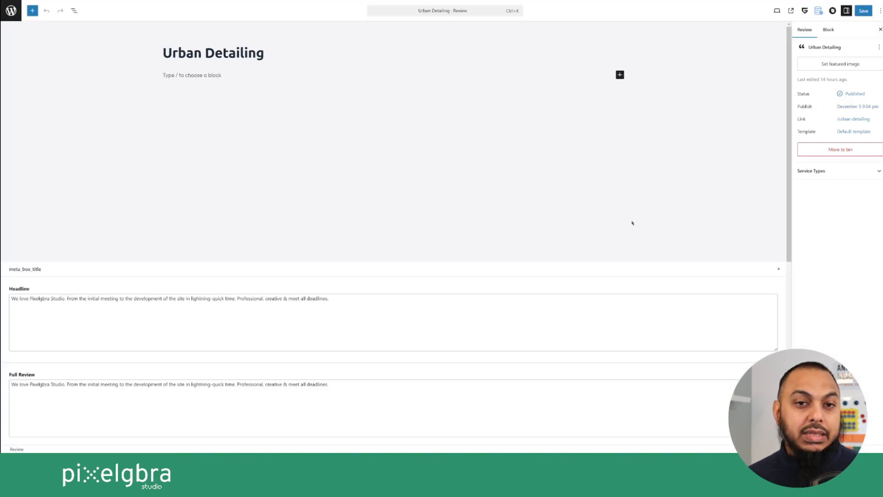
left_click(118, 96)
key("alt+Left")
left_click(474, 36)
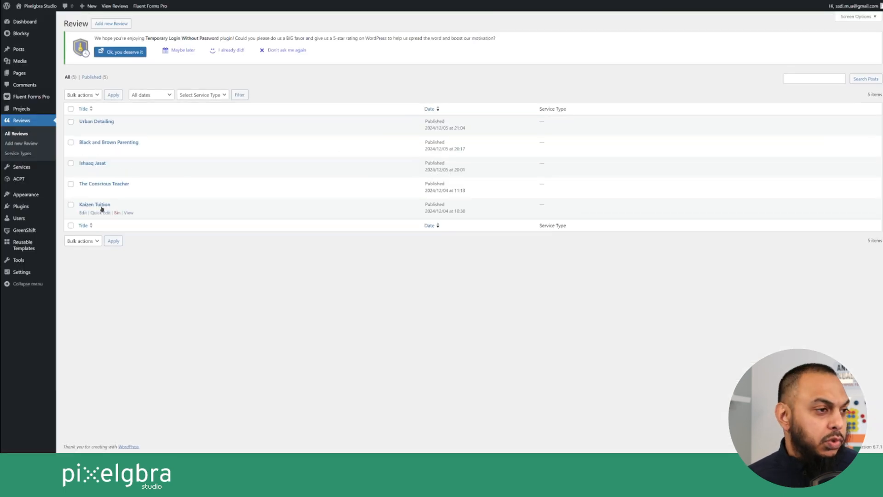
Step: Examine the client review cards on the live homepage and return to the dashboard
left_click(28, 7)
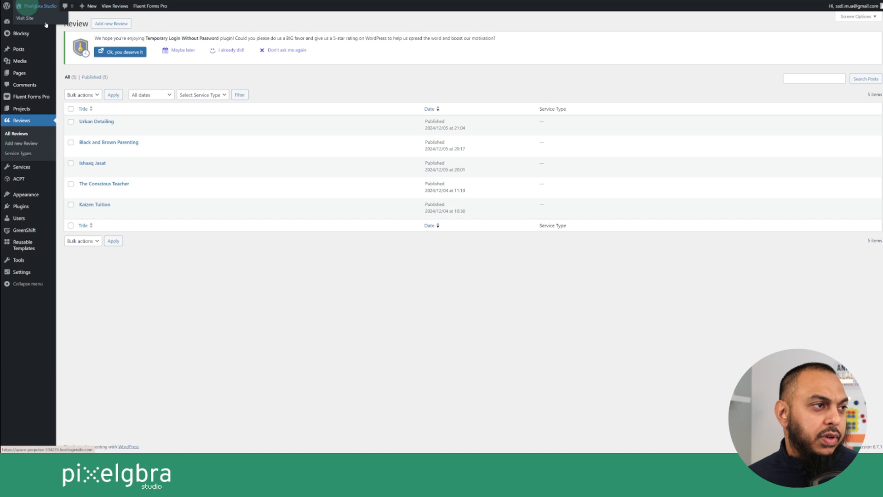
scroll(354, 210, "down", 10)
scroll(414, 266, "down", 20)
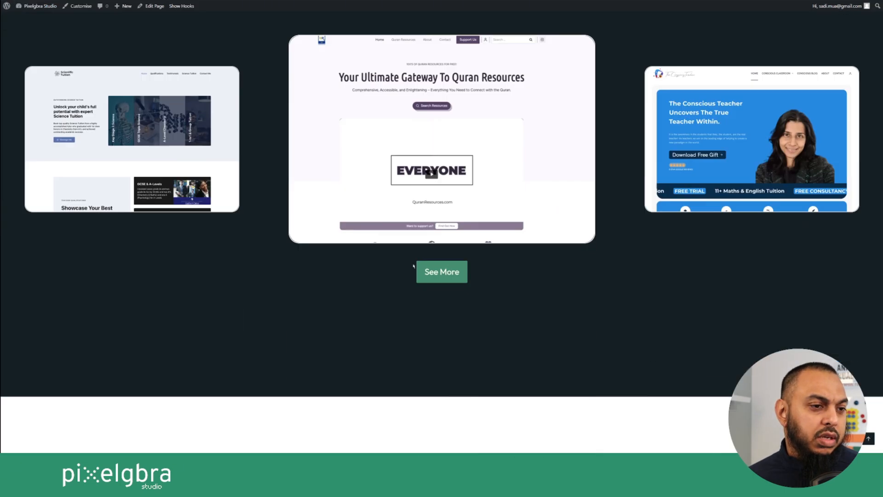
scroll(309, 167, "up", 1)
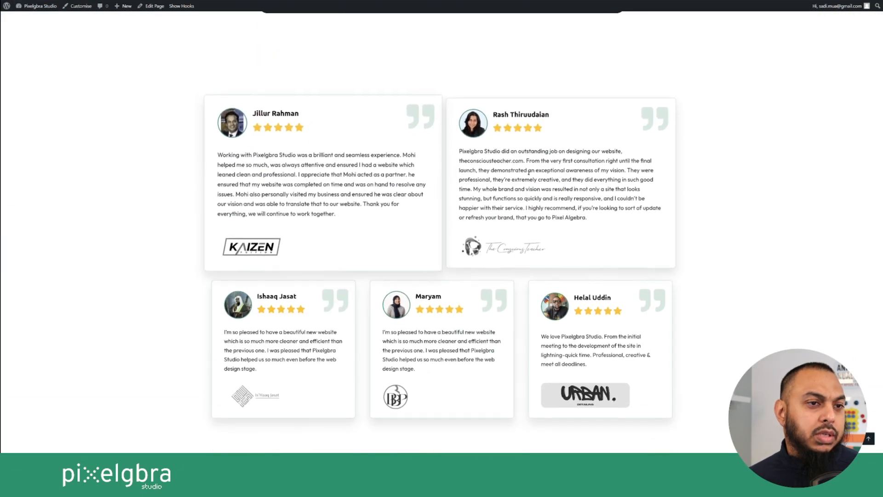
scroll(309, 167, "up", 15)
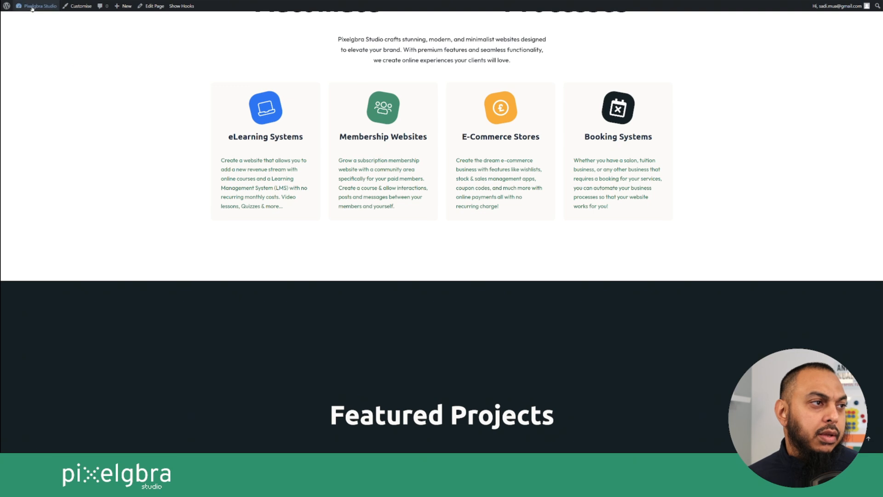
left_click(28, 17)
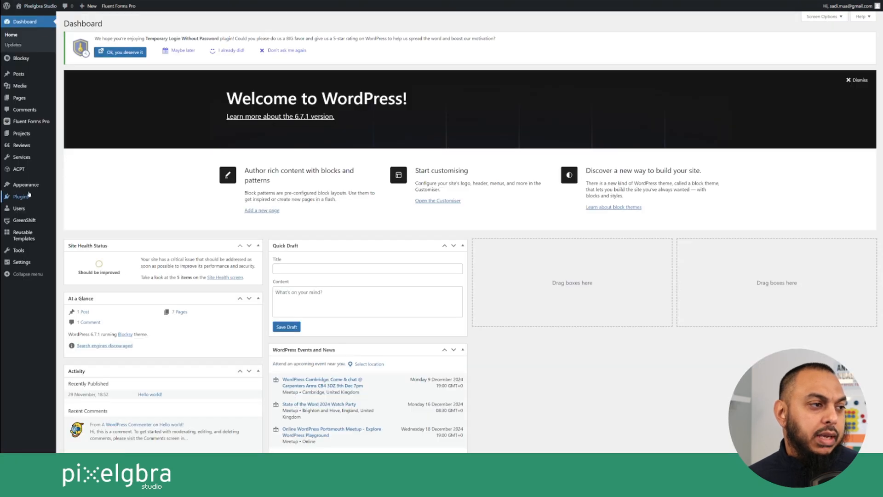
Step: Assign a new service type, Web Design, to the Kaizen Tuition review, save it and return to the list of reviews
mouse_move(22, 170)
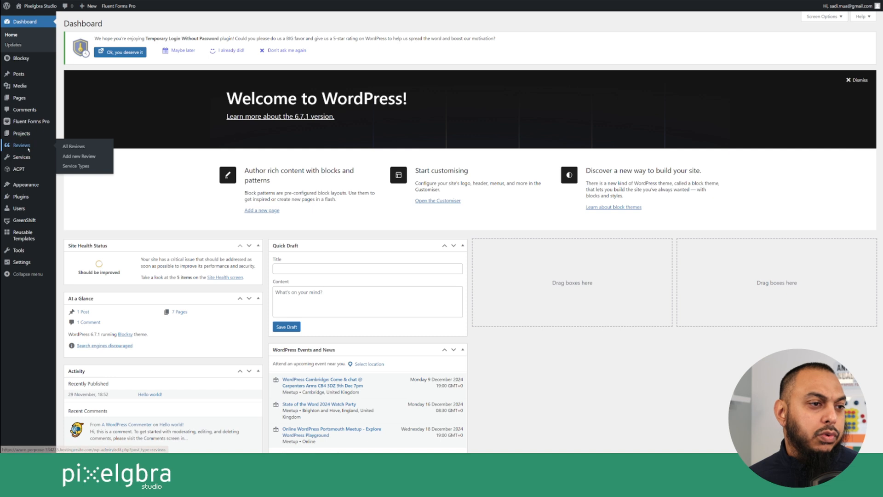
left_click(28, 149)
left_click(96, 204)
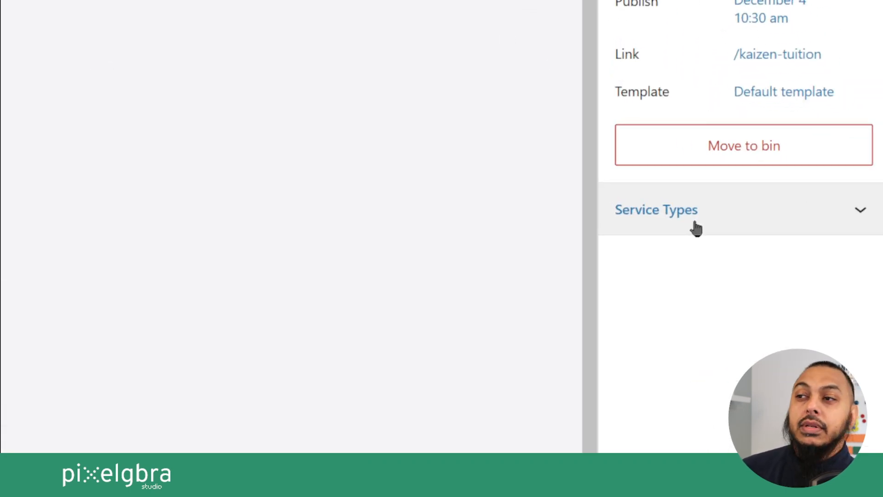
left_click(825, 181)
left_click(706, 294)
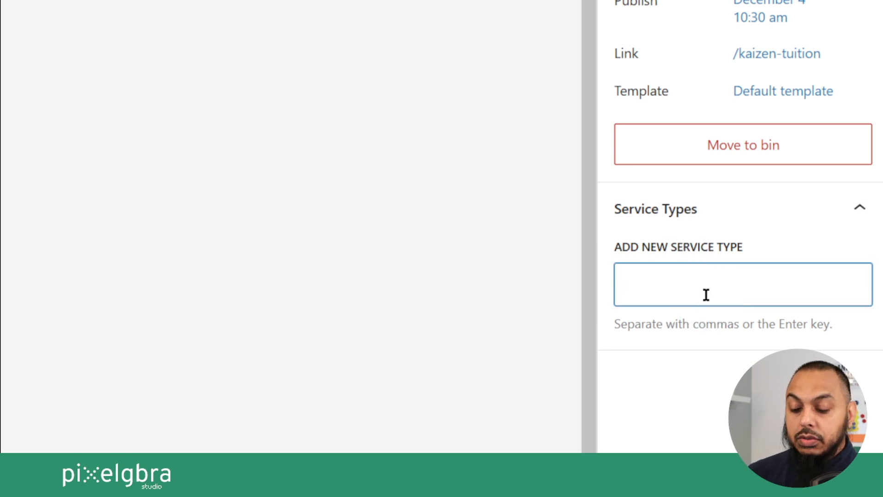
type("Web")
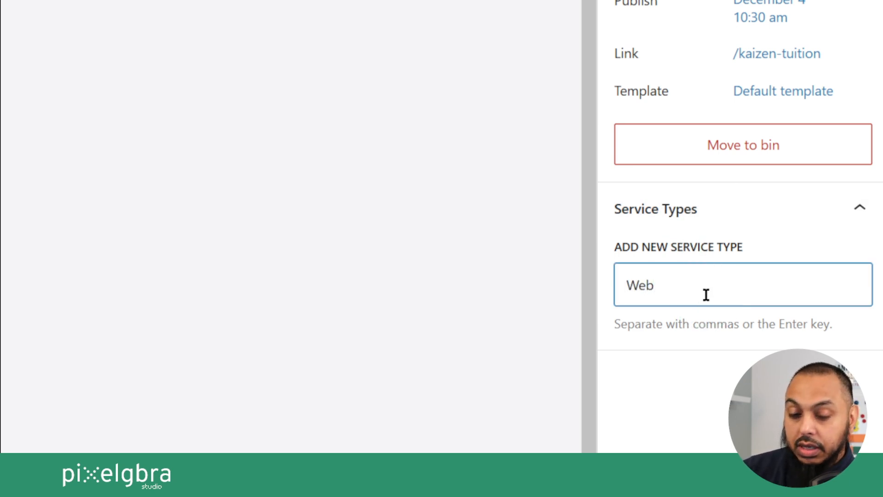
type(" Design")
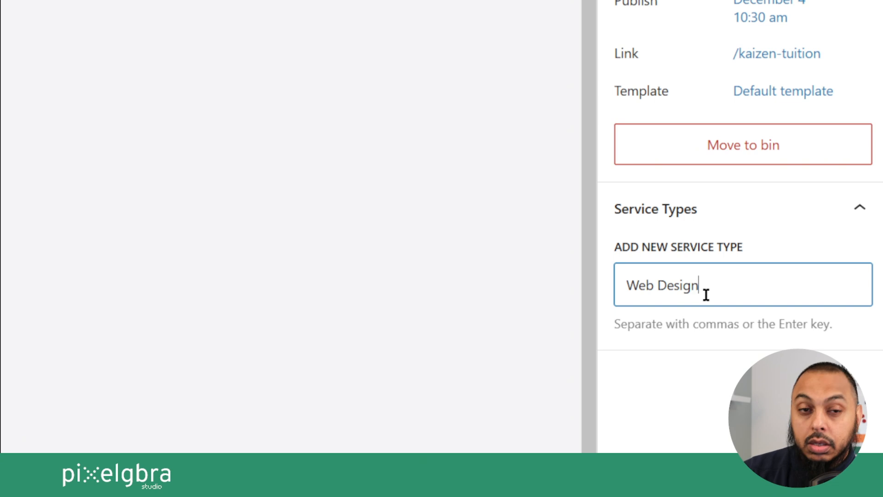
key("Return")
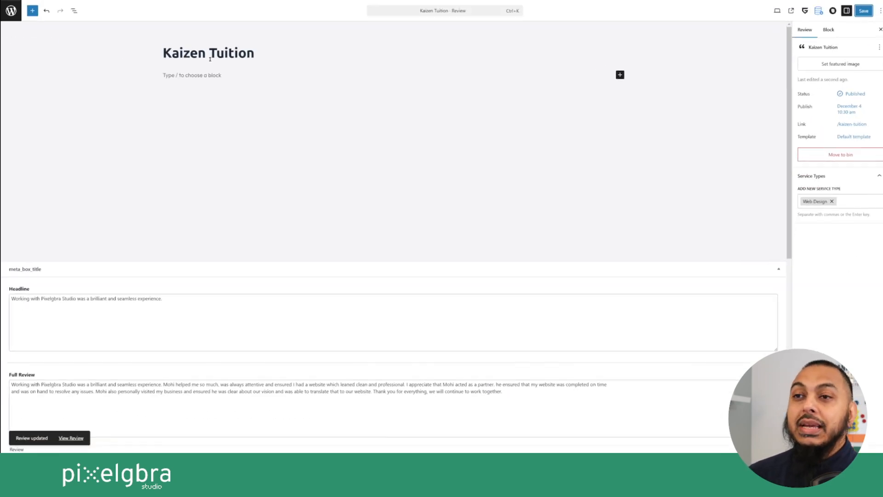
left_click(11, 11)
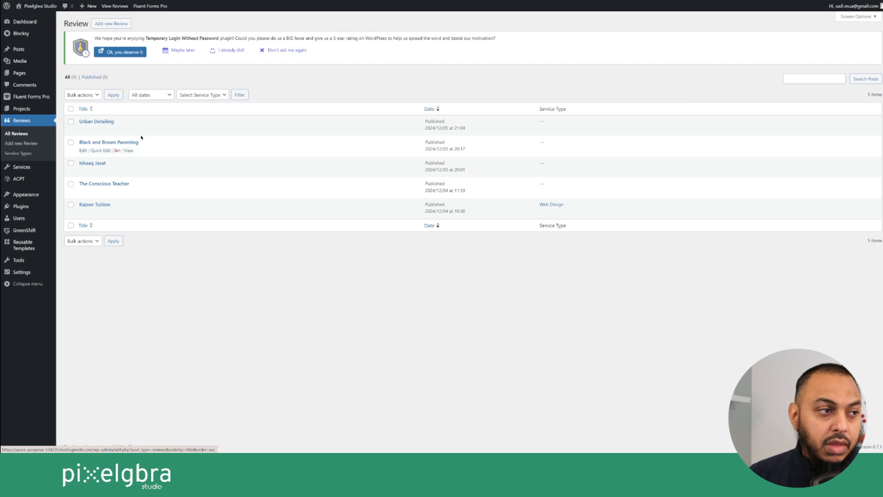
Step: Assign the existing Web Design service type to The Conscious Teacher review, save it and return to the list of reviews
left_click(94, 183)
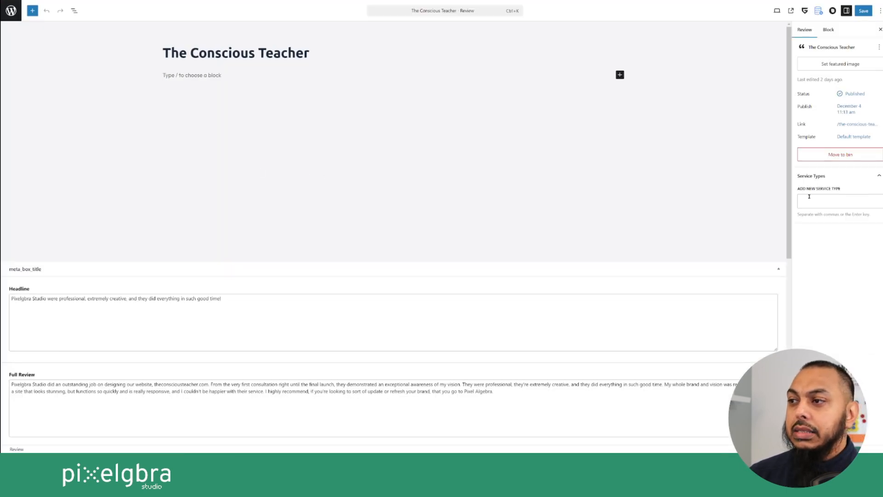
left_click(809, 197)
type("Web Design")
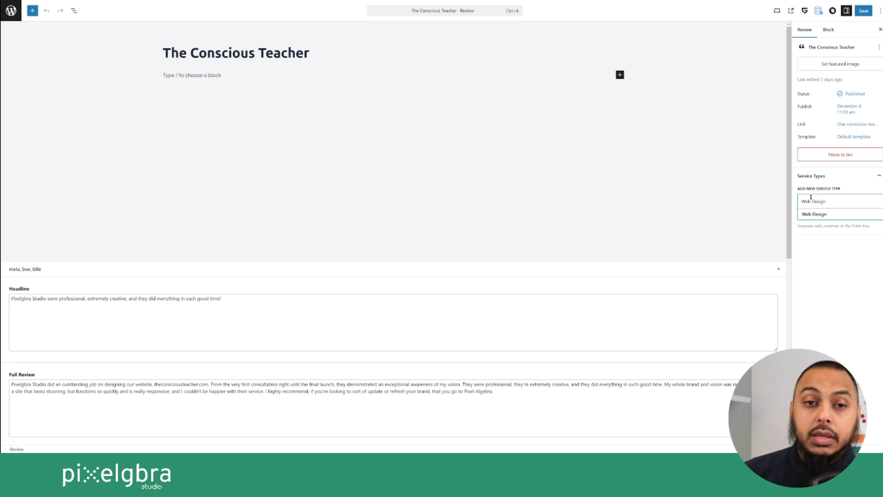
left_click(817, 213)
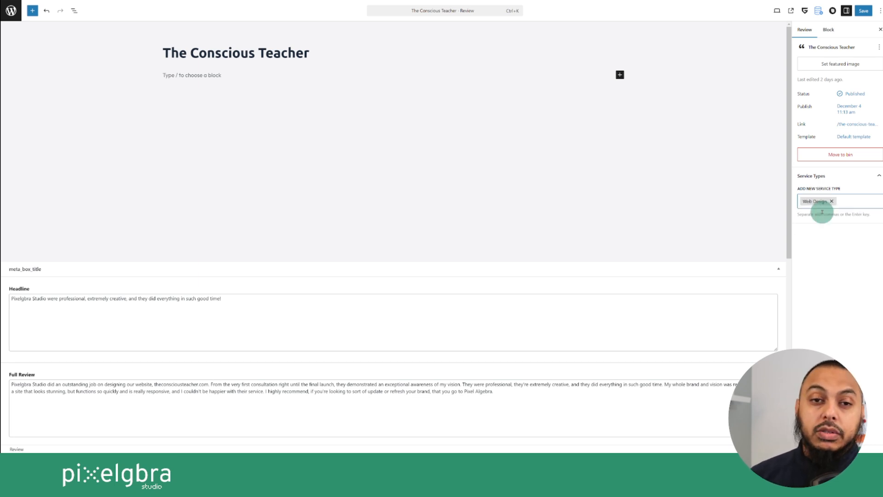
left_click(859, 12)
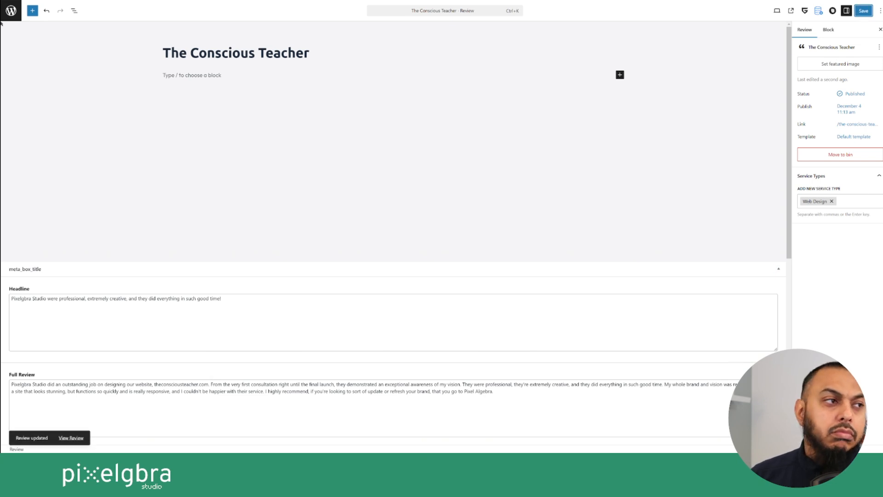
left_click(11, 11)
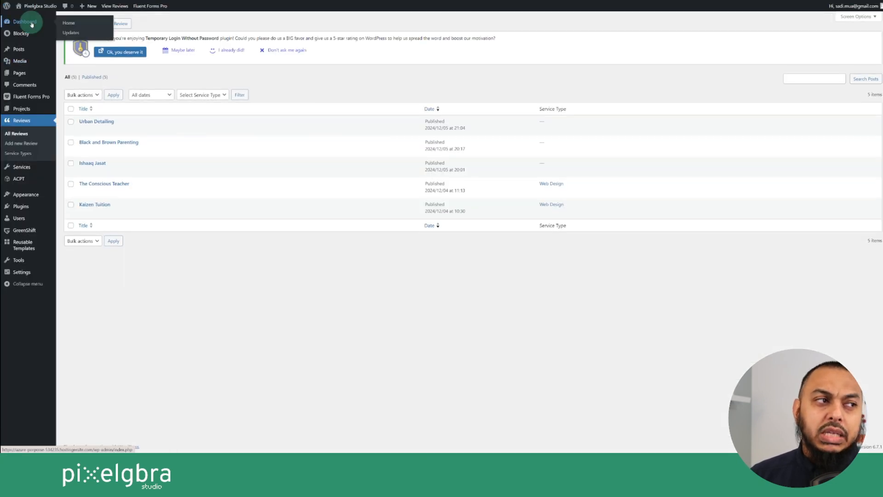
Step: View the live homepage and examine its grid of review cards
left_click(32, 24)
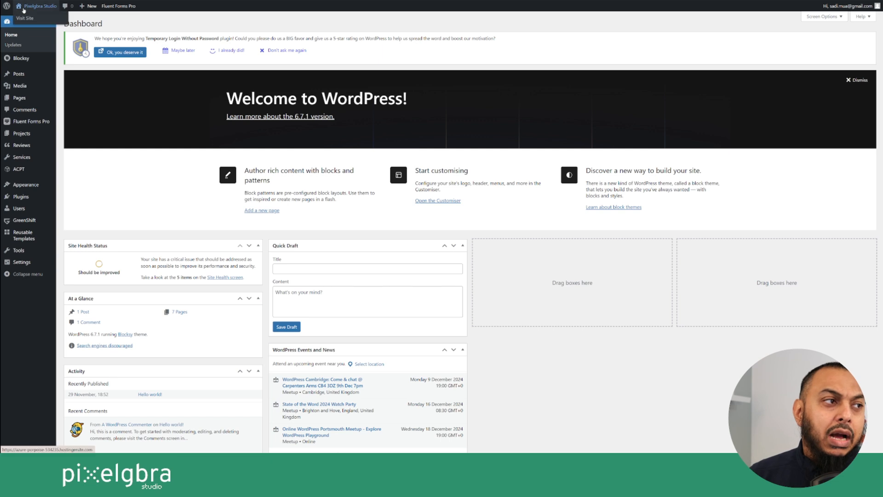
left_click(30, 20)
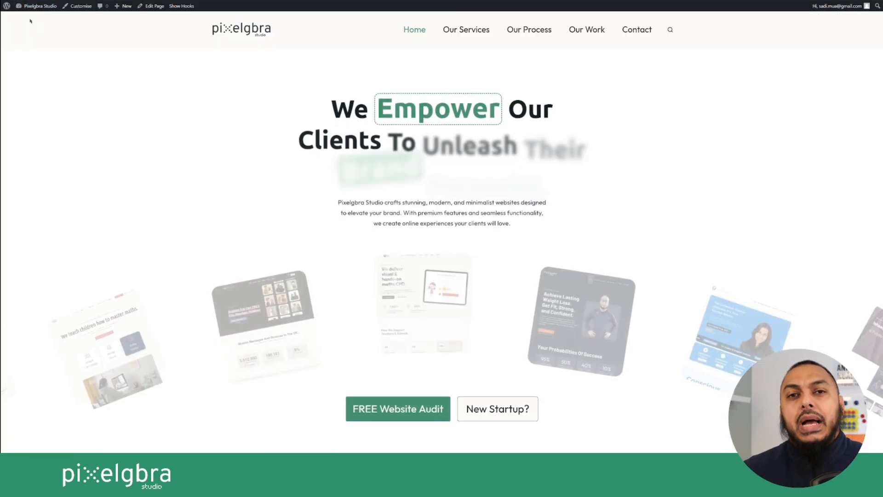
scroll(363, 202, "down", 3)
scroll(363, 202, "down", 20)
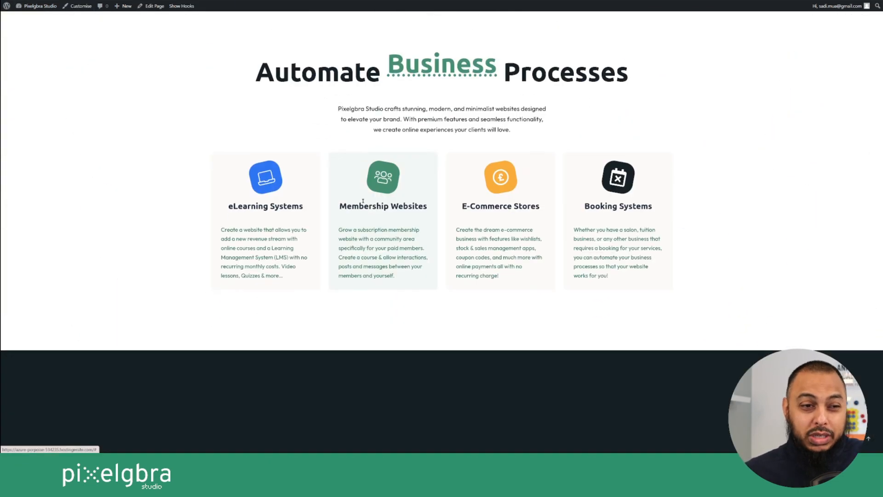
scroll(363, 203, "down", 6)
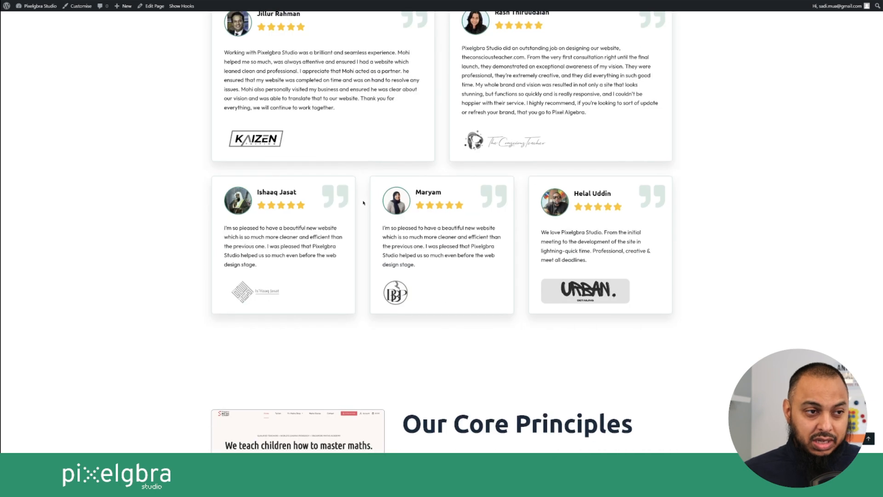
scroll(363, 279, "up", 2)
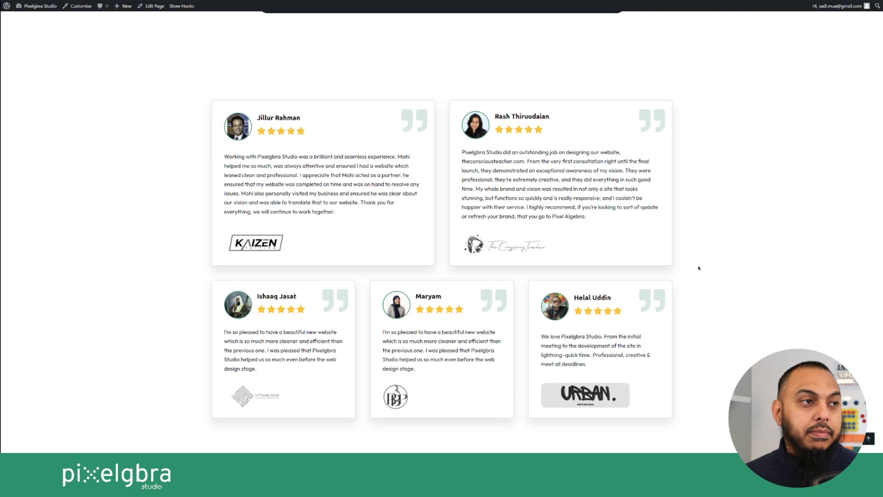
Step: Open the homepage for editing and select the section element that contains the review cards in the block list
left_click(150, 9)
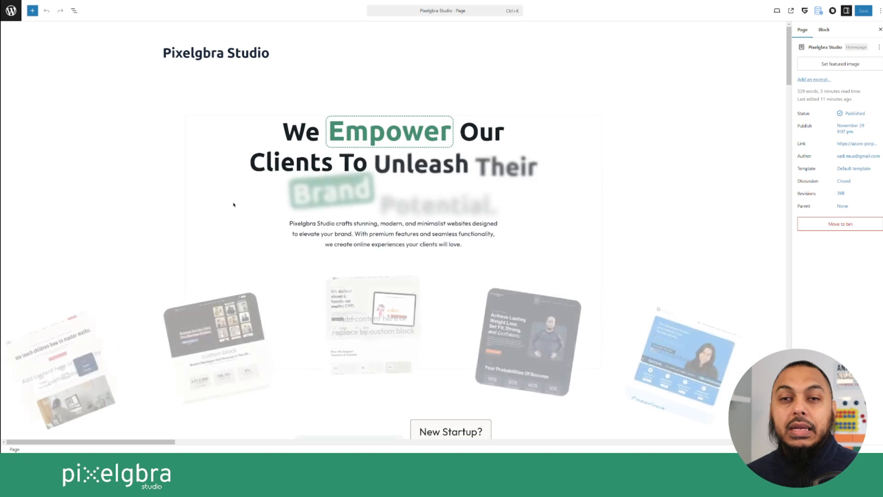
scroll(234, 205, "down", 5)
scroll(233, 205, "down", 20)
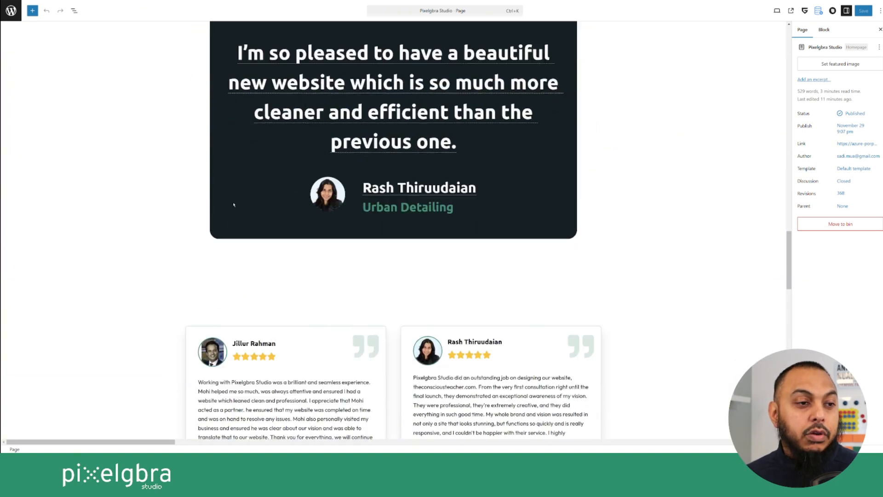
scroll(234, 204, "down", 4)
scroll(234, 205, "up", 8)
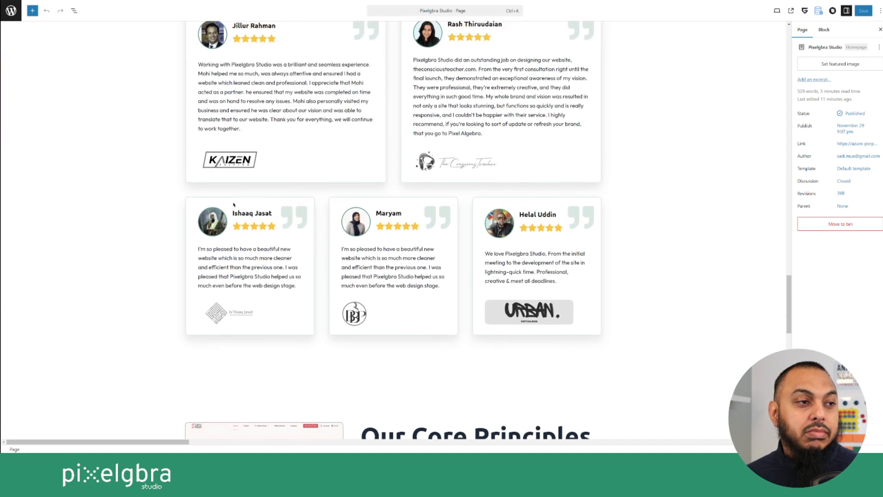
left_click(74, 10)
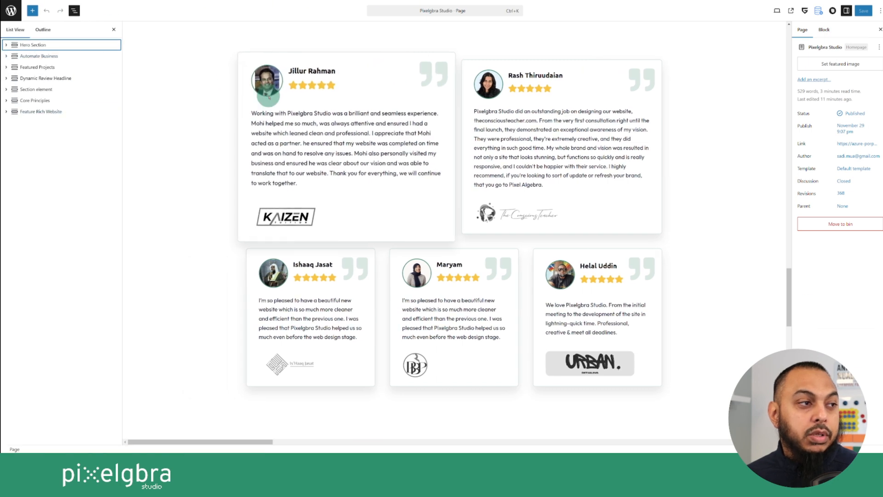
left_click(278, 110)
left_click(6, 90)
left_click(29, 90)
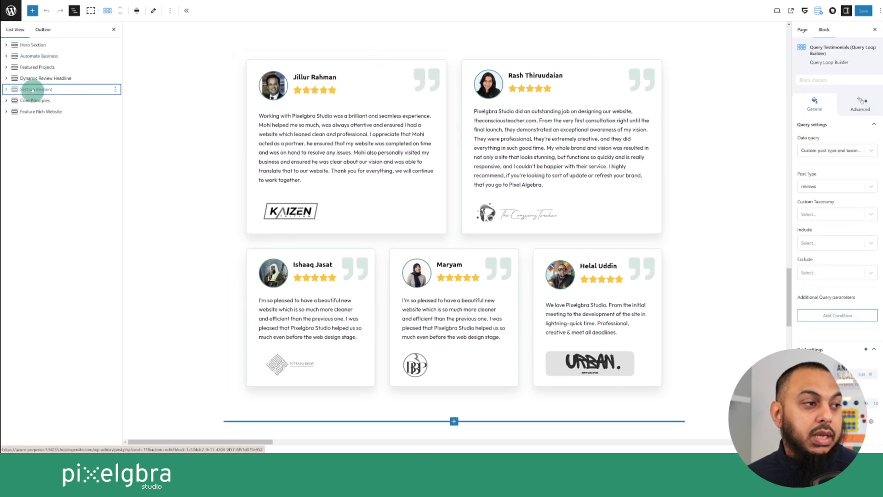
Step: Insert a Query Loop Builder block directly after the review cards' section element
left_click(115, 89)
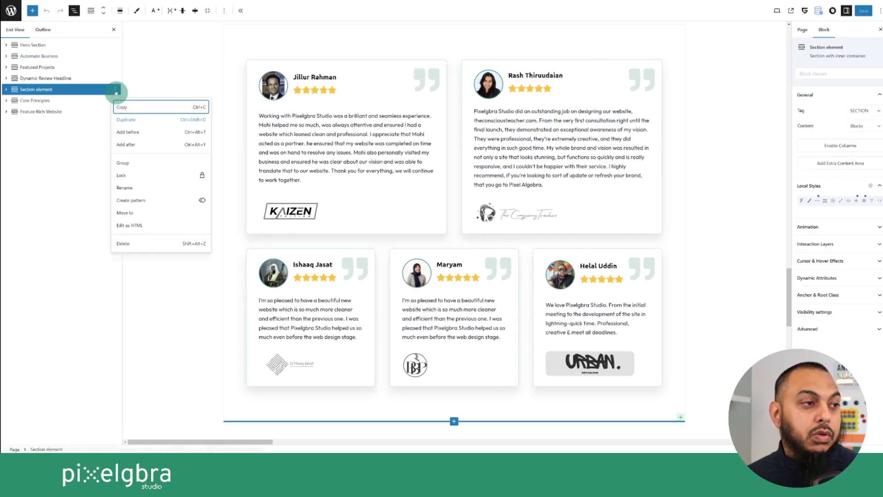
left_click(130, 142)
scroll(149, 174, "down", 3)
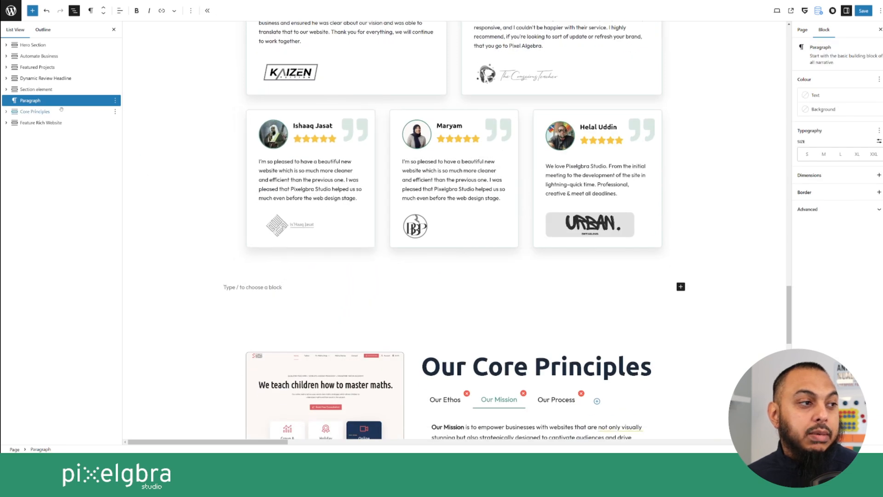
type("/")
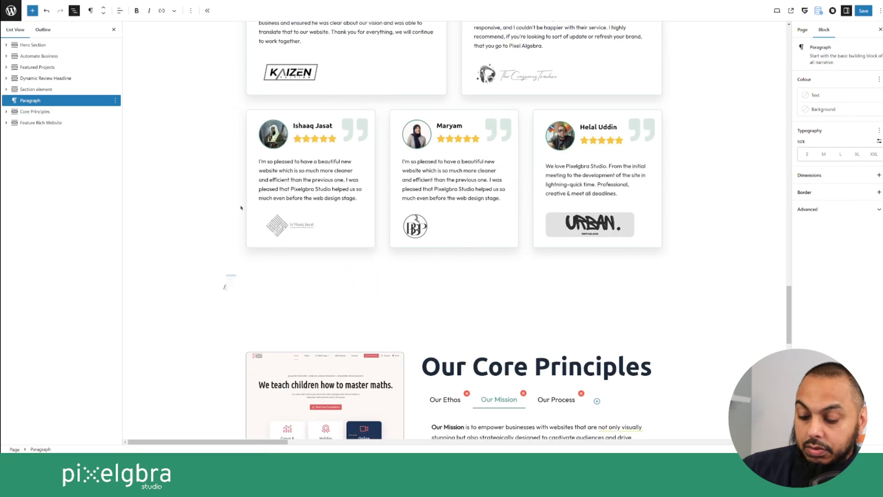
type("query")
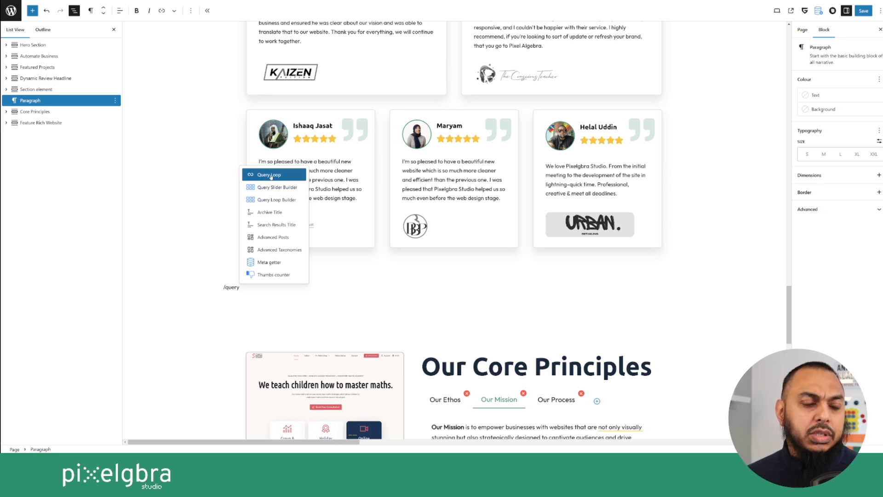
left_click(278, 201)
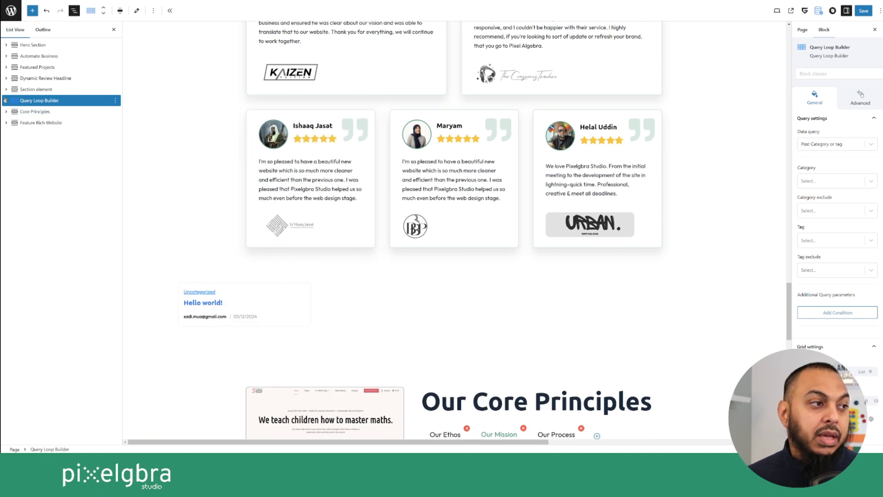
Step: Insert a Section element directly before the Query Loop Builder block and move the Query Loop Builder into its content area
left_click(45, 101)
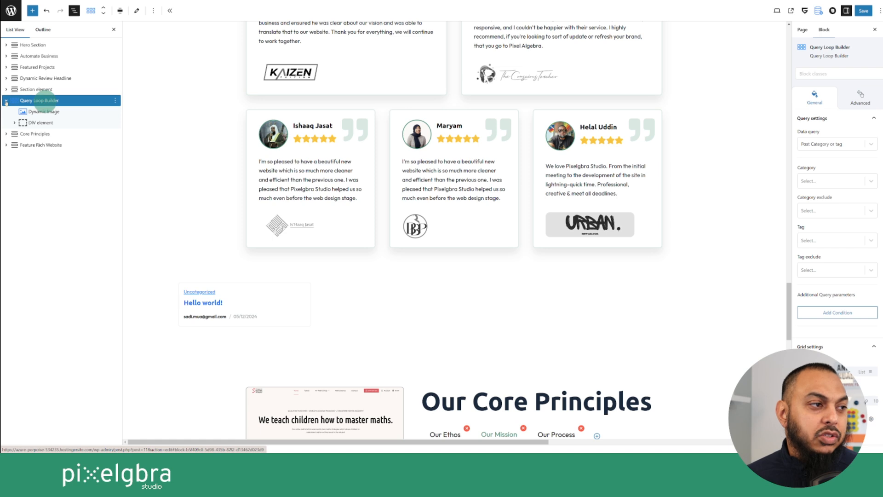
left_click(44, 101)
left_click(115, 101)
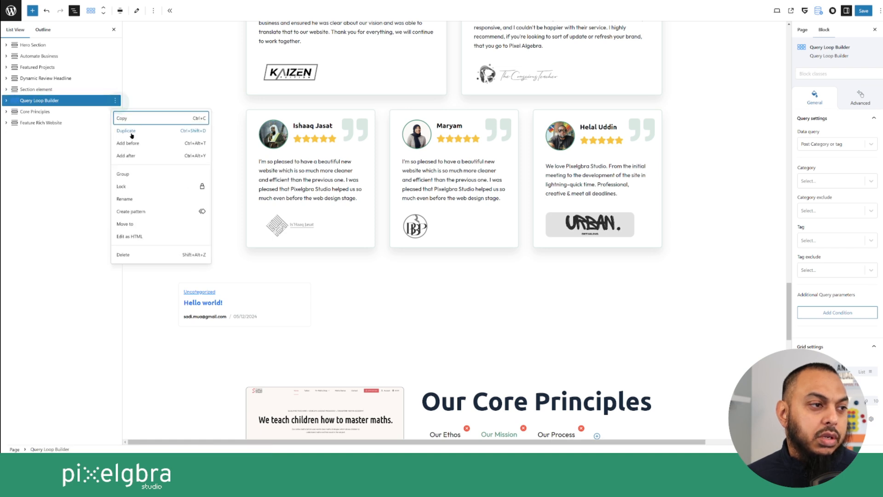
left_click(132, 138)
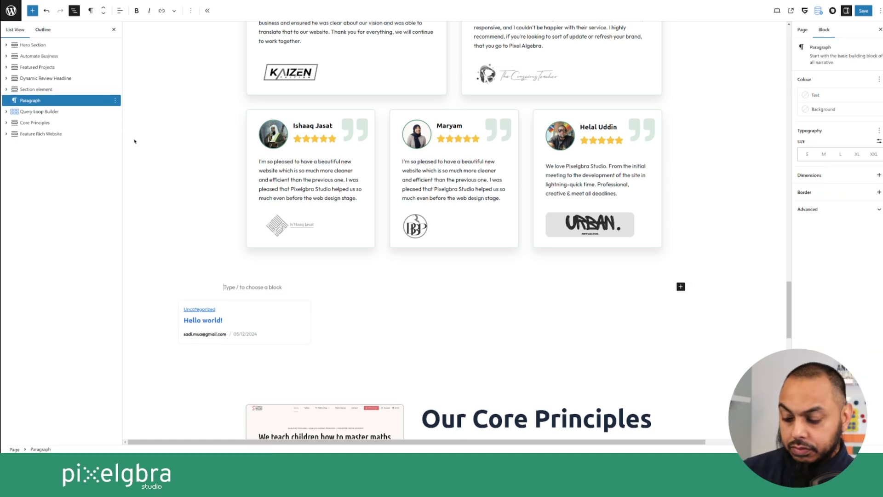
type("/sect")
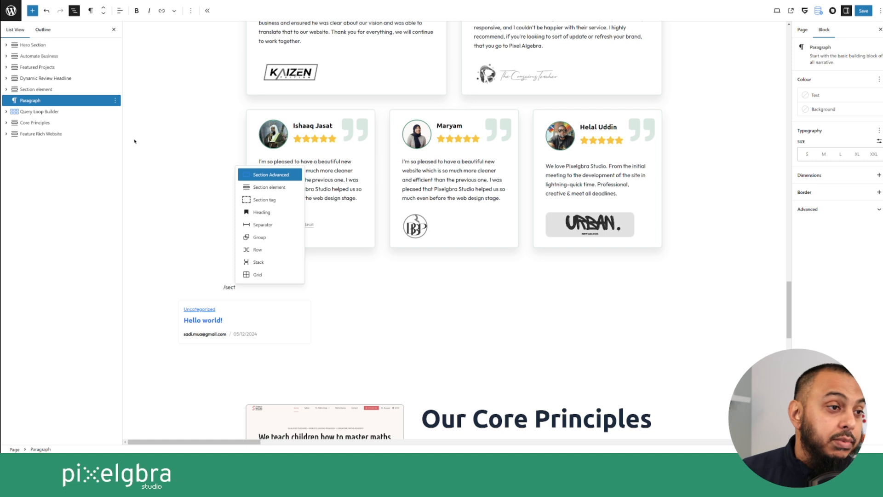
key("Down")
key("Return")
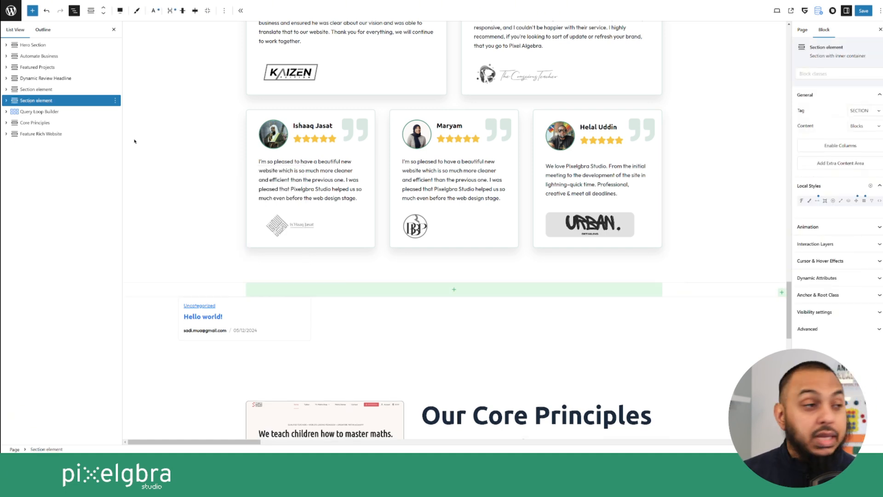
left_click(6, 101)
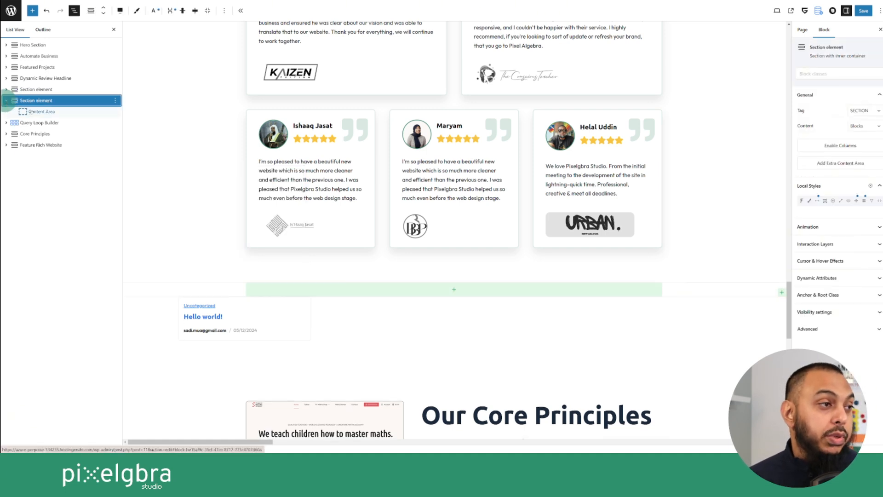
left_click_drag(27, 123, 27, 114)
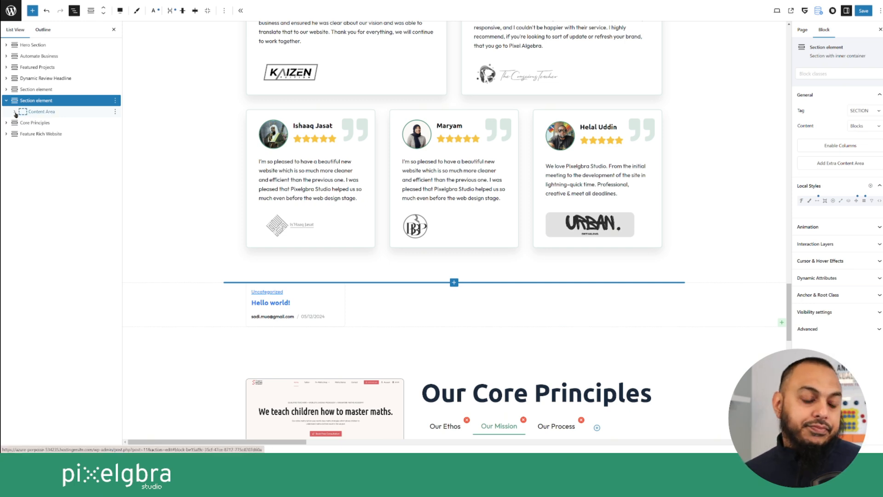
Step: Rename the new section element as Video Query Loop
right_click(44, 101)
left_click(74, 196)
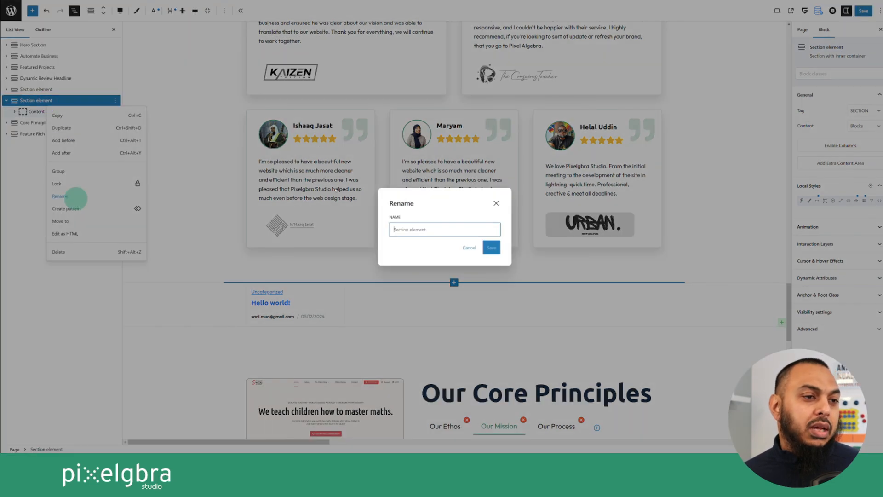
left_click(433, 229)
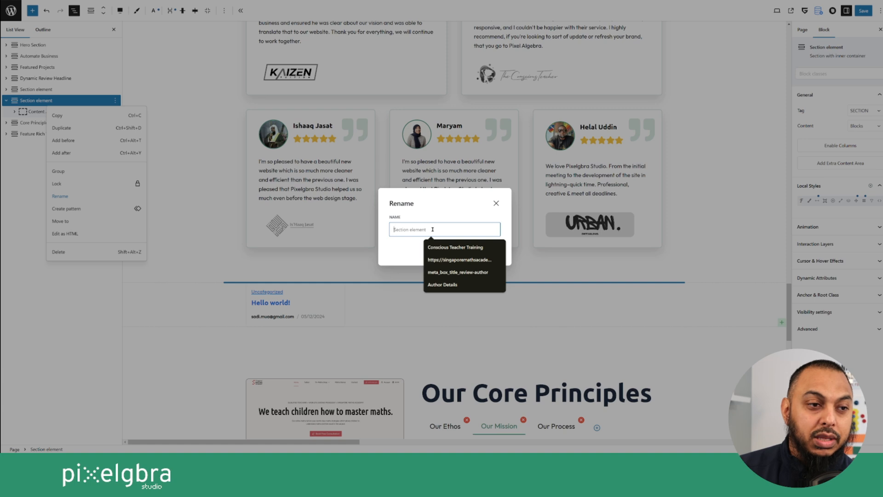
type("Video Que")
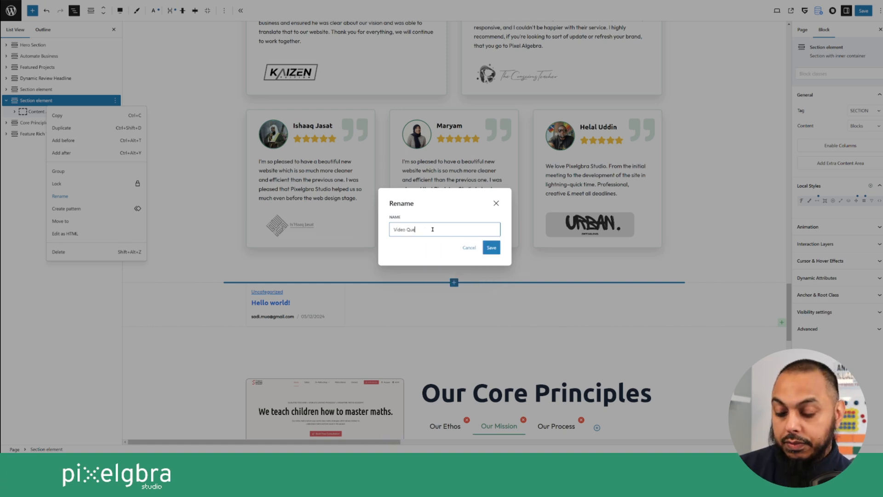
type("ry Loop")
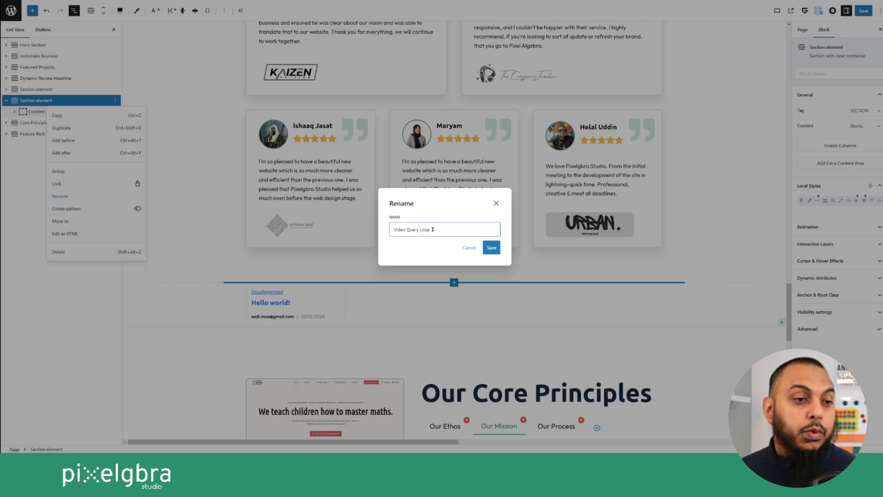
left_click(497, 247)
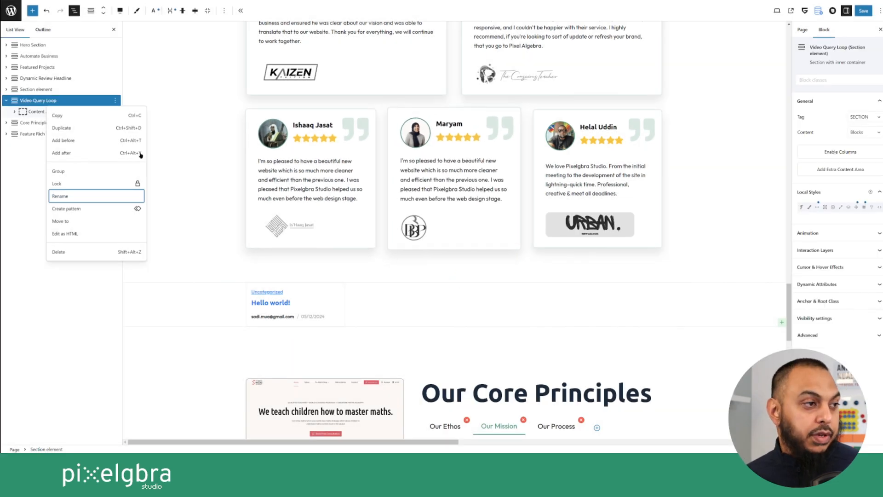
left_click(35, 102)
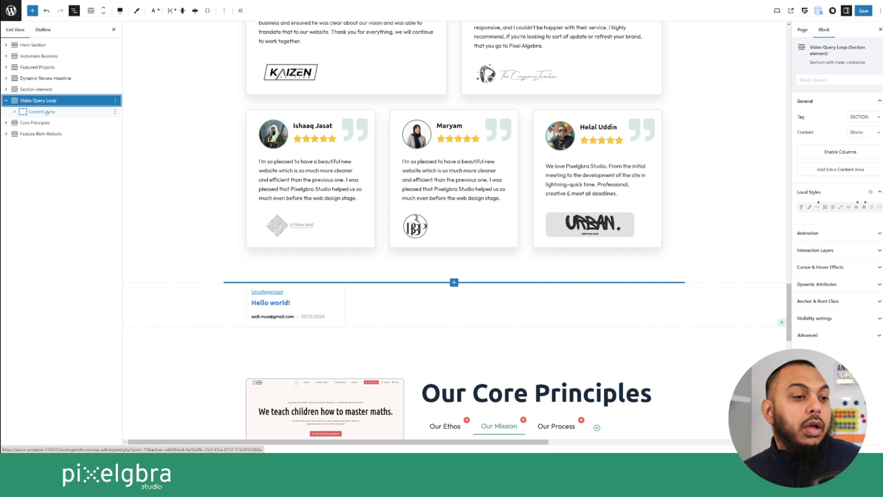
Step: Select the Query Loop Builder block nested in the content area of the Video Query Loop section
left_click(44, 111)
left_click(14, 111)
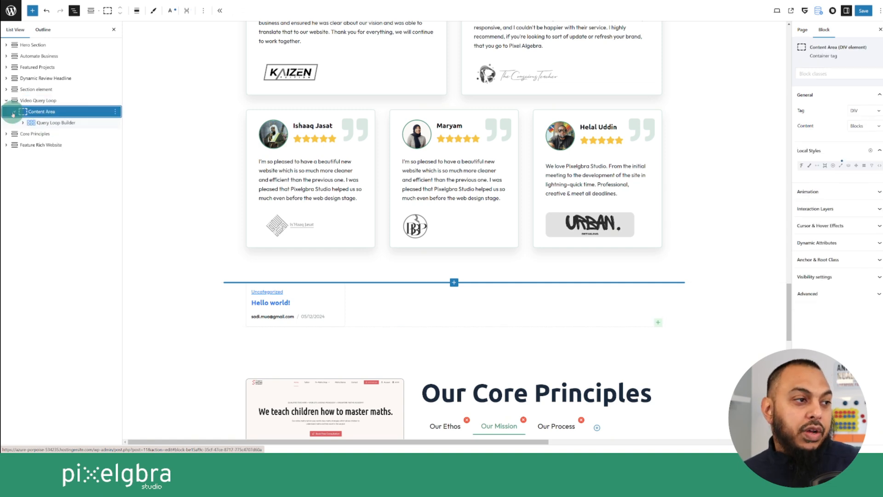
left_click(50, 123)
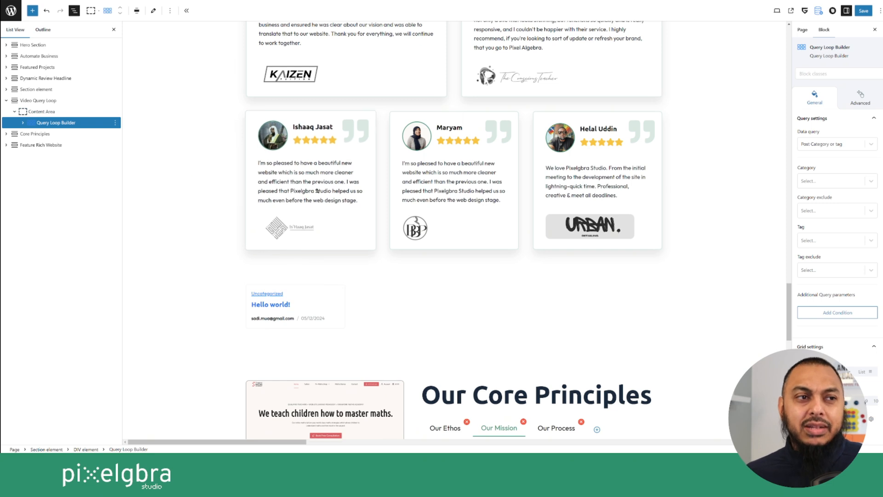
Step: Compare the existing review cards with the query loop's default post card and examine the loop's nested blocks
scroll(498, 187, "up", 4)
scroll(499, 188, "down", 1)
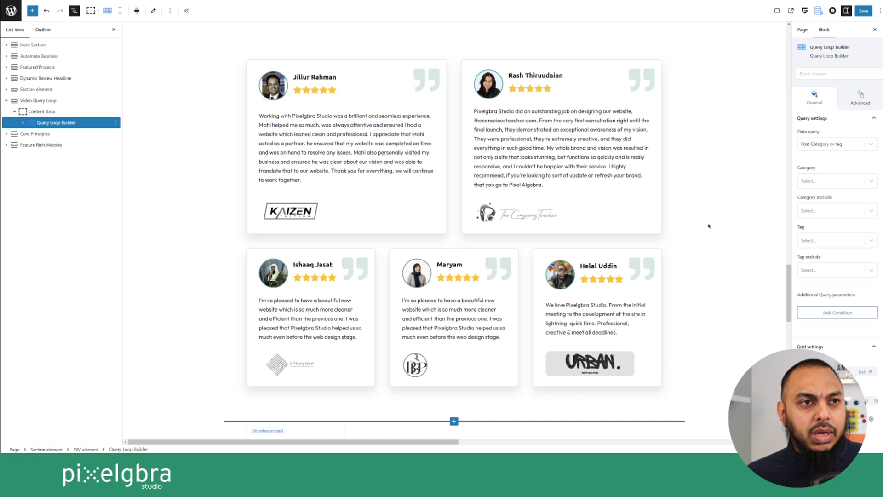
scroll(708, 226, "down", 5)
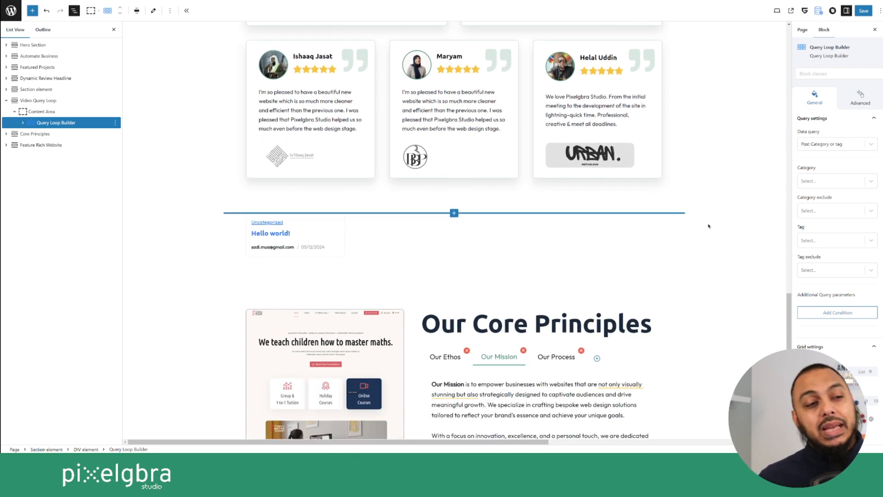
scroll(674, 203, "up", 3)
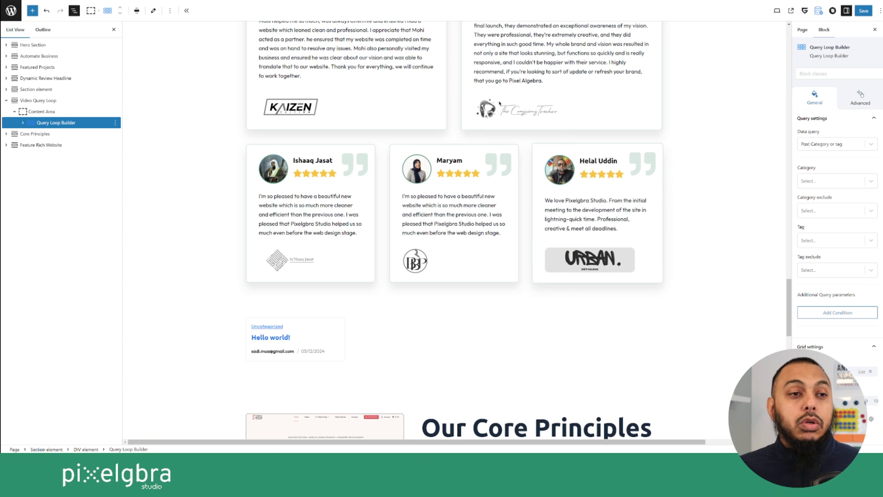
scroll(340, 223, "down", 3)
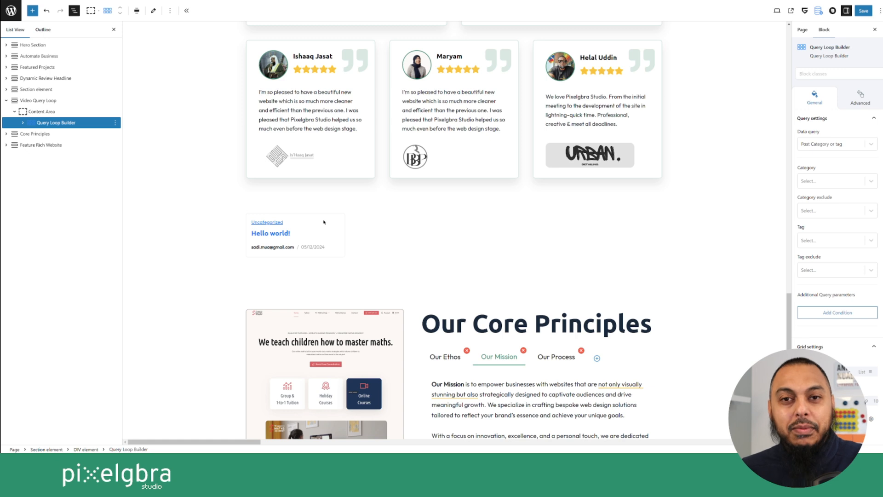
left_click(316, 218)
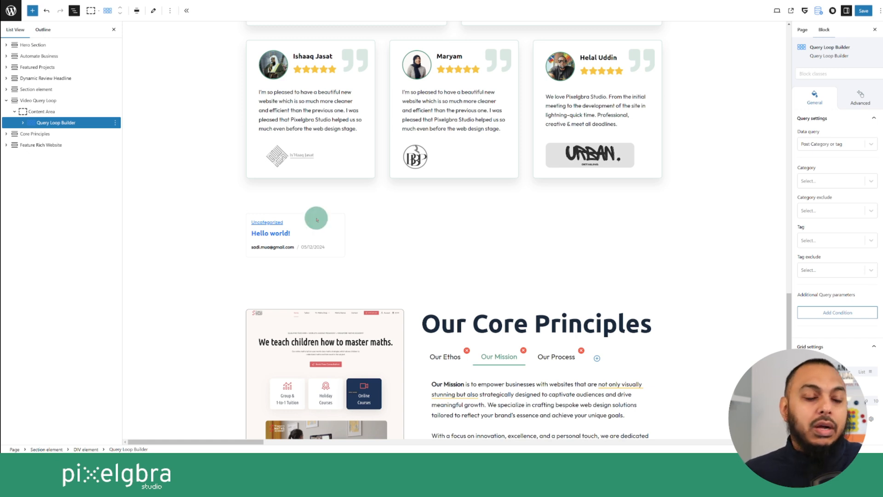
left_click(23, 122)
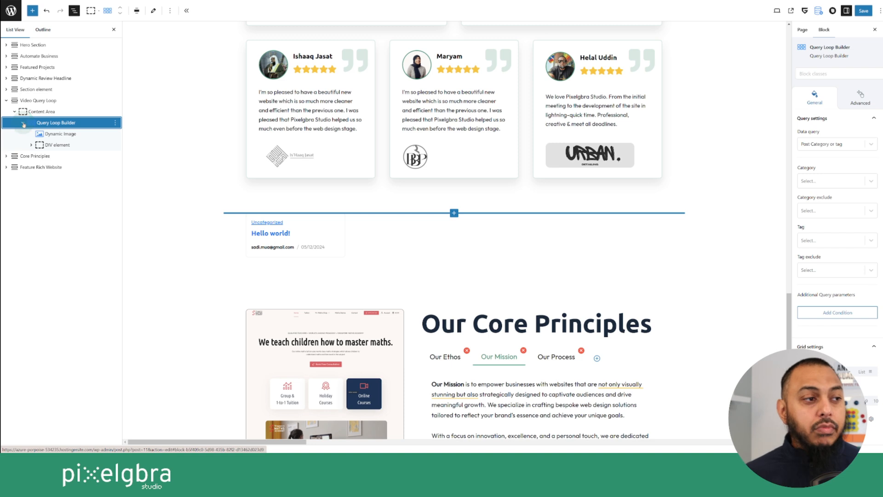
scroll(483, 231, "up", 4)
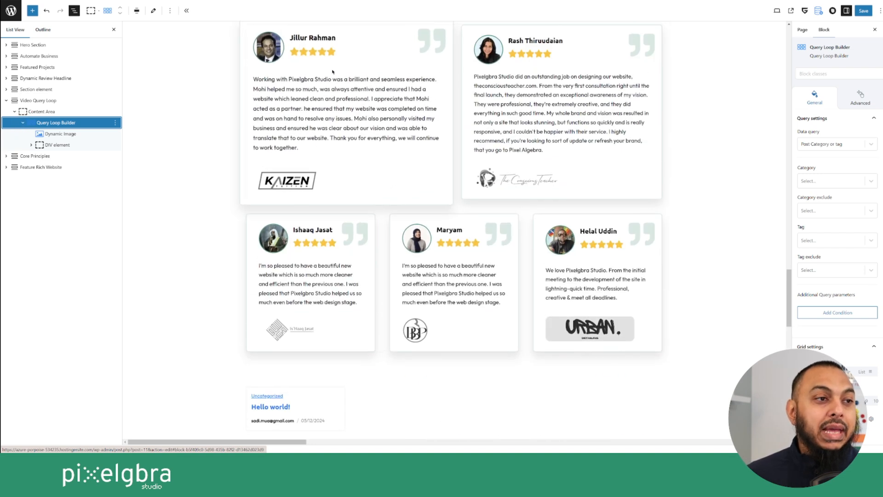
scroll(483, 231, "down", 2)
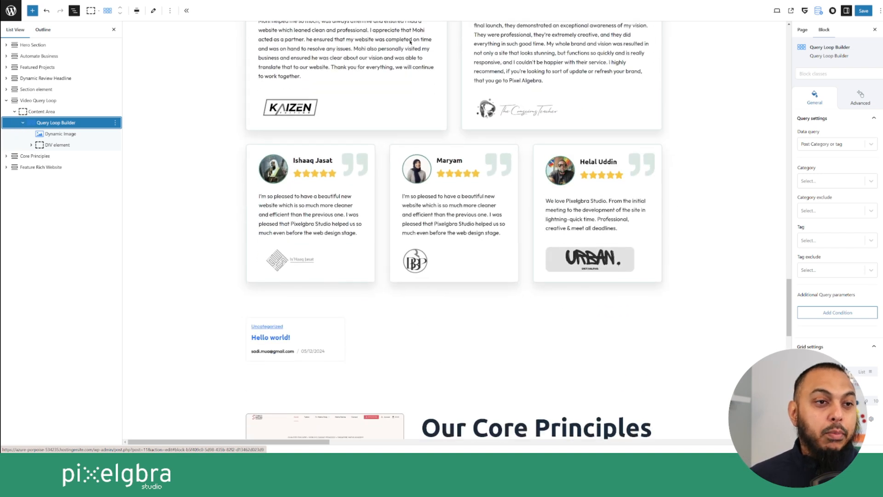
scroll(420, 148, "up", 1)
scroll(420, 149, "up", 1)
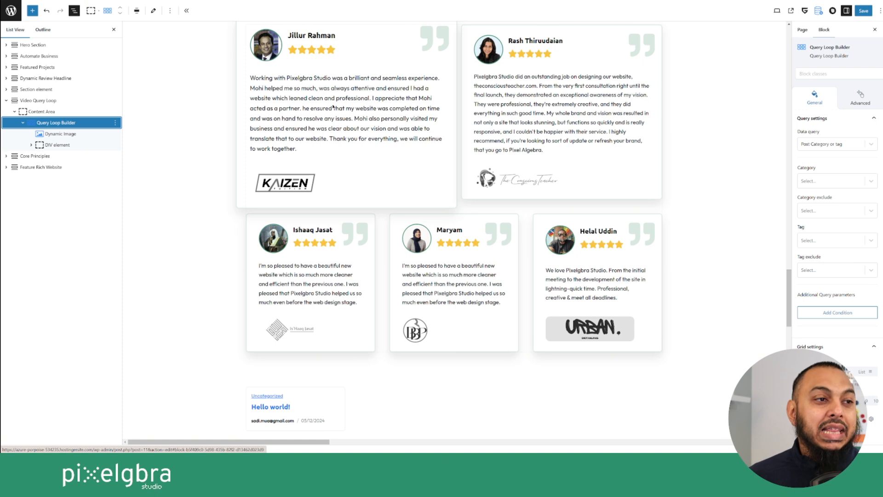
scroll(333, 106, "down", 1)
scroll(334, 106, "up", 2)
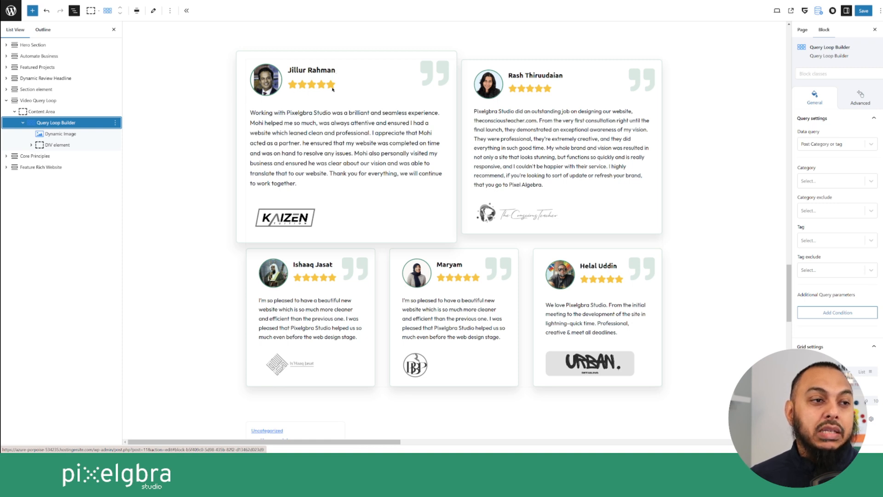
scroll(308, 143, "down", 5)
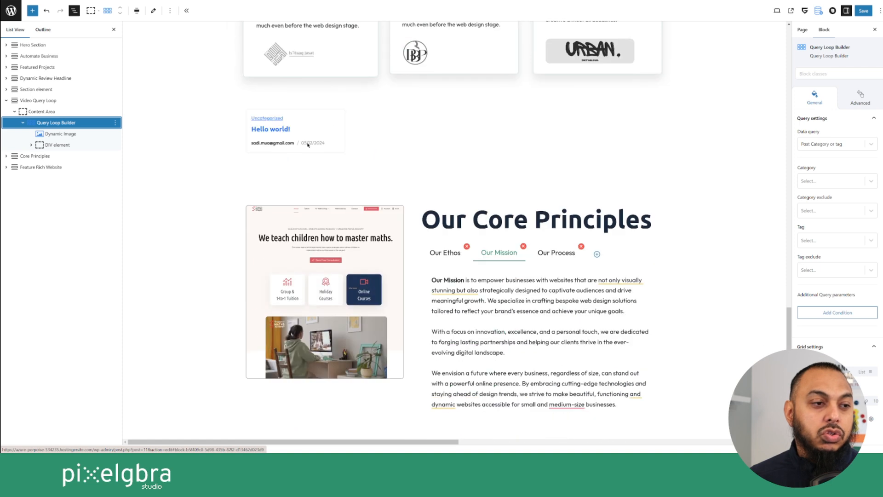
Step: Set the Query Loop Builder's data query to Custom post type and taxonomy, with reviews as the post type
left_click(322, 114)
left_click(63, 122)
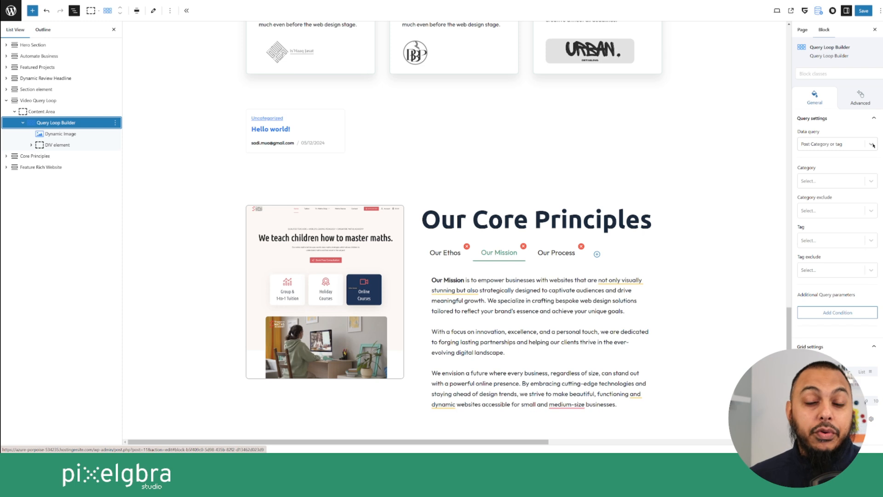
left_click(873, 144)
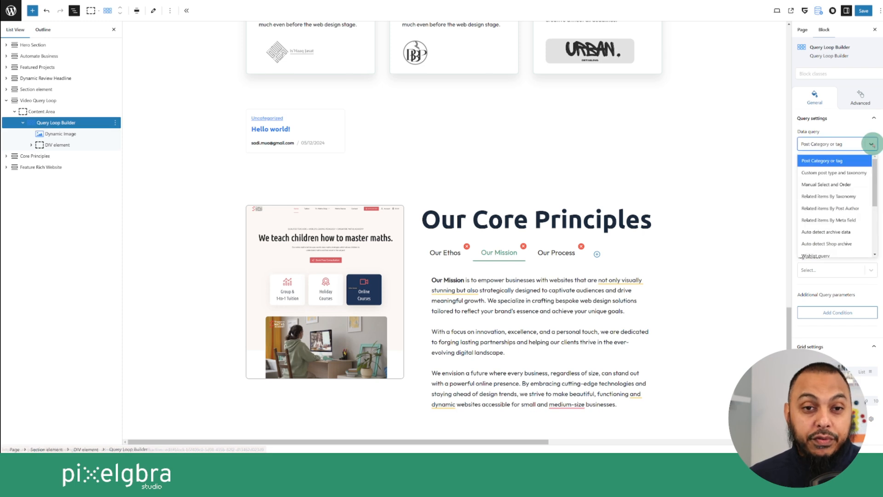
left_click(817, 146)
left_click(830, 143)
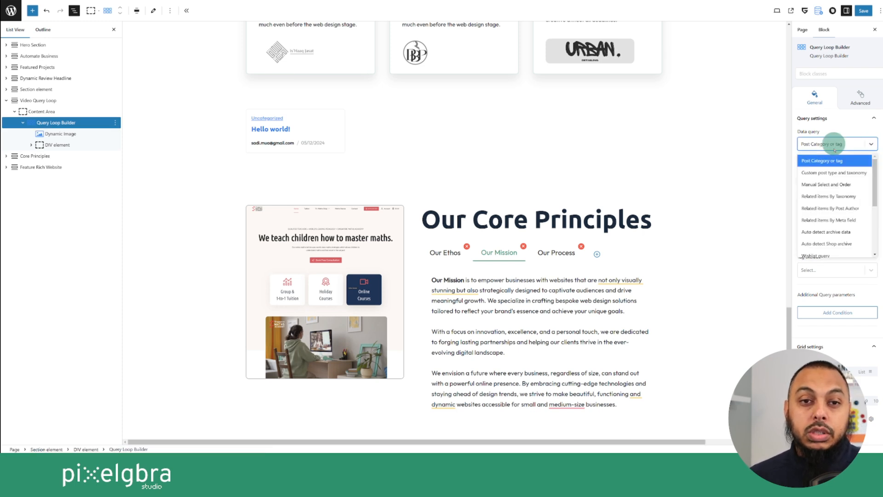
left_click(834, 173)
left_click(830, 180)
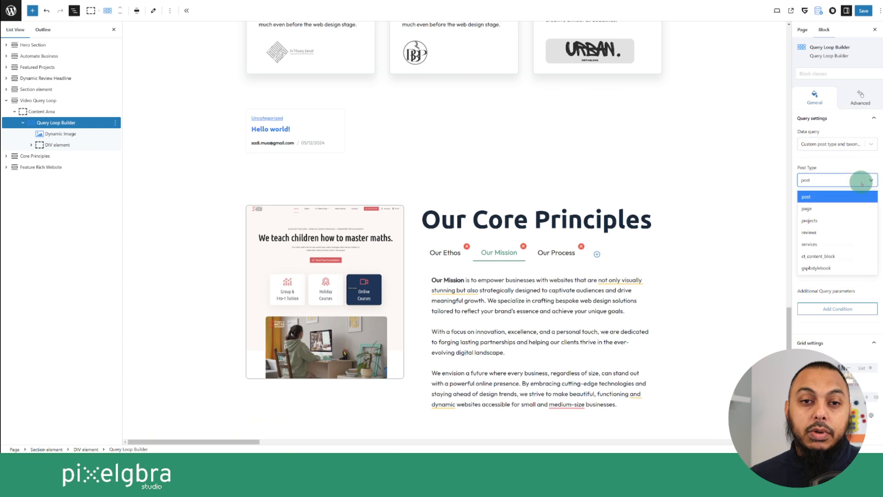
left_click(823, 233)
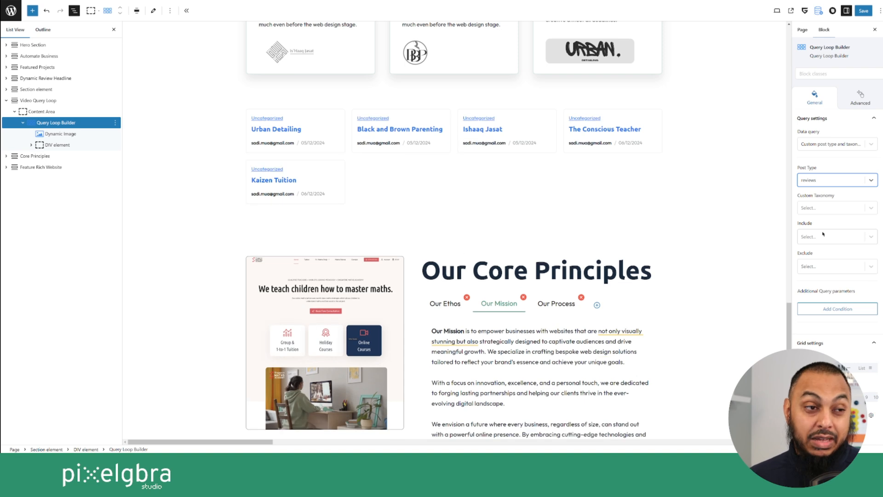
Step: Filter the review query by the Service Types custom taxonomy, including only Web Design
left_click(861, 208)
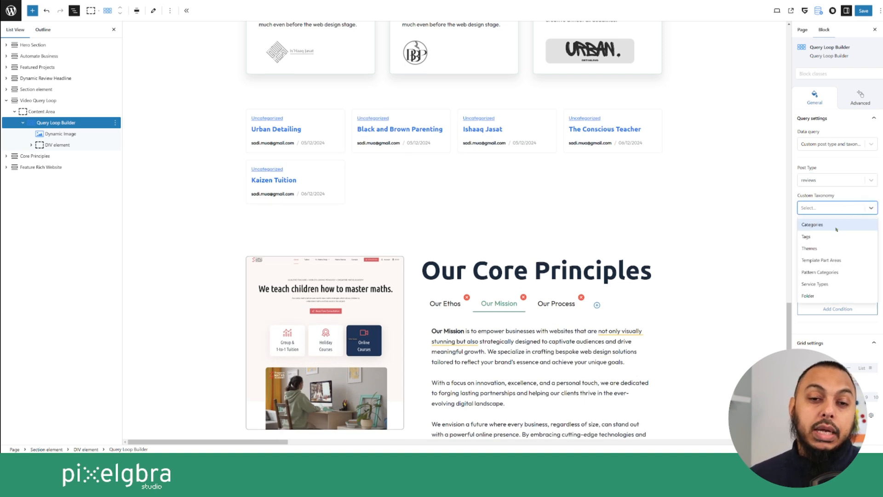
left_click(827, 285)
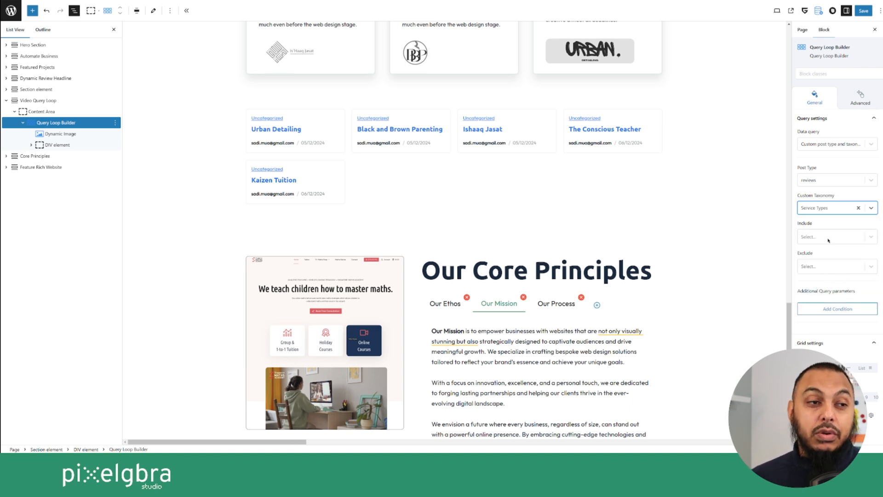
left_click(869, 235)
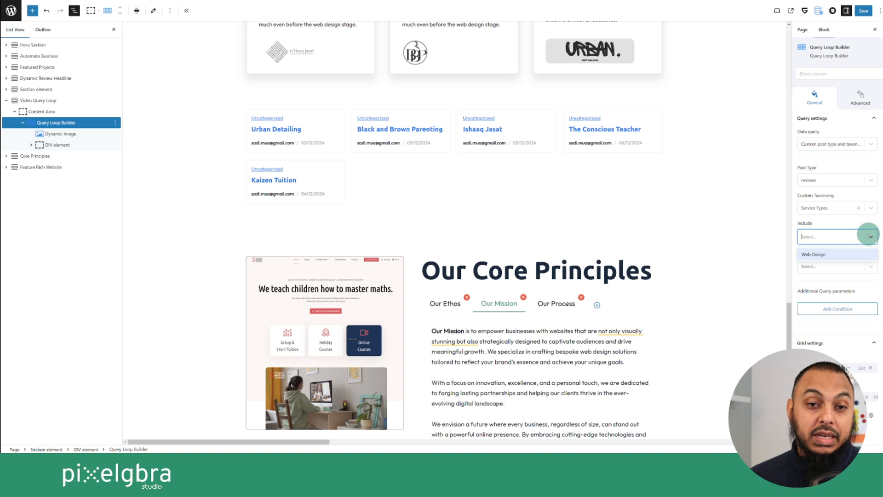
left_click(829, 254)
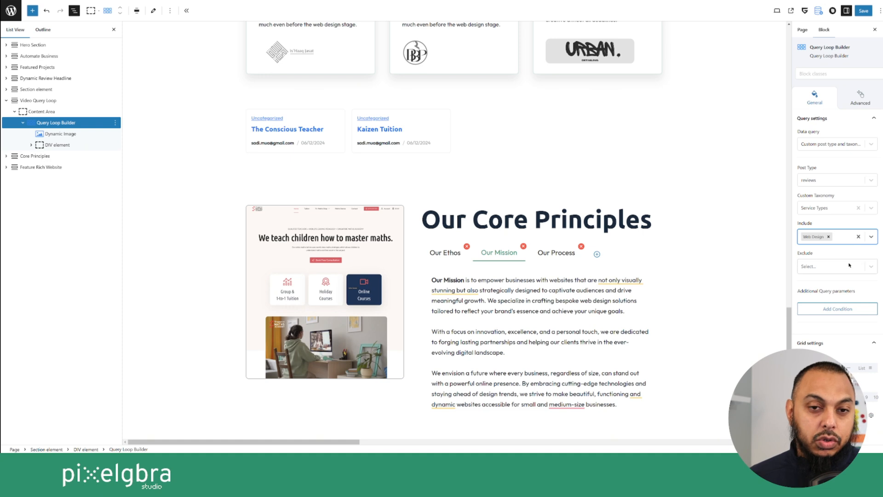
Step: Remove Web Design from the review query's included Service Types terms and set it as the excluded term
left_click(831, 237)
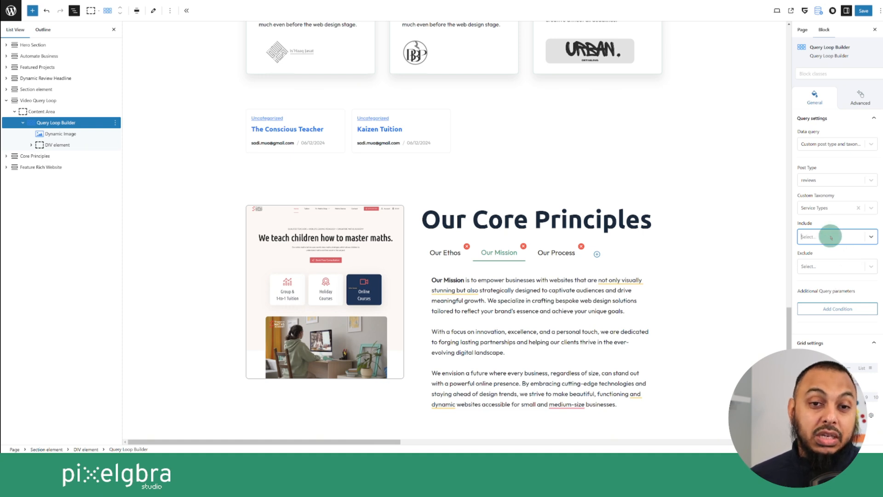
left_click(861, 267)
left_click(832, 285)
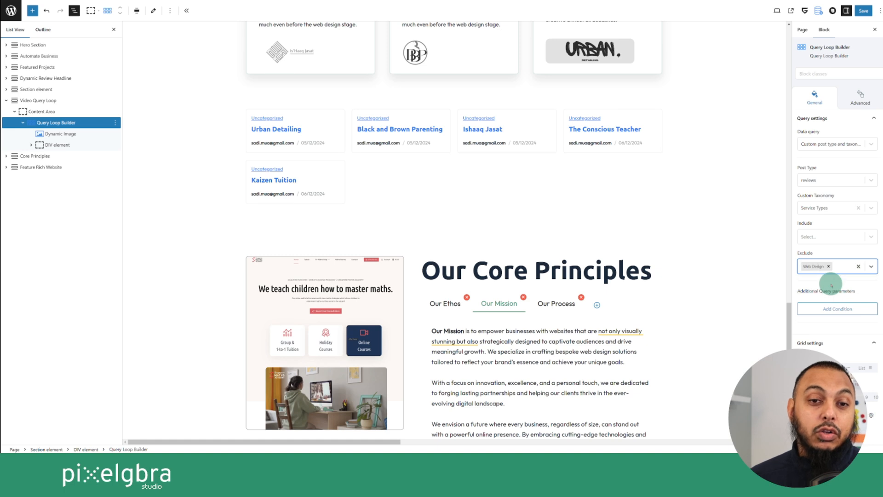
scroll(653, 223, "up", 4)
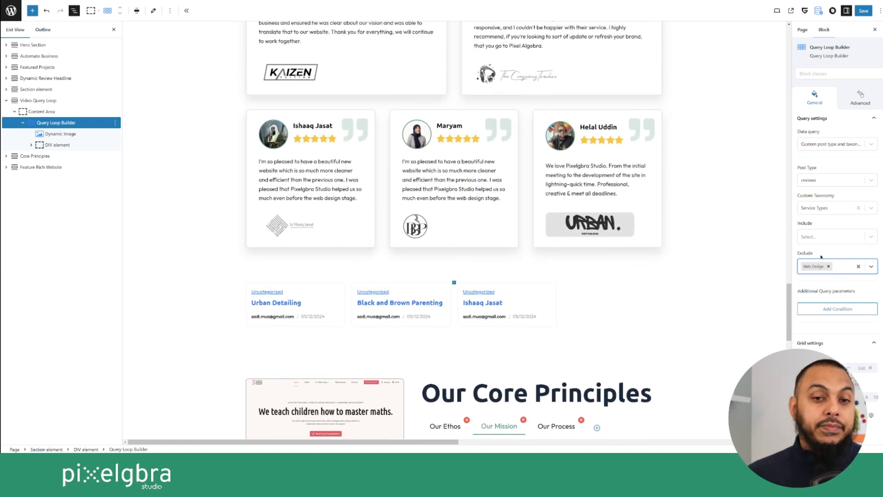
Step: Clear the excluded Web Design term from the review query, keeping the Query Loop Builder block selected
left_click(828, 266)
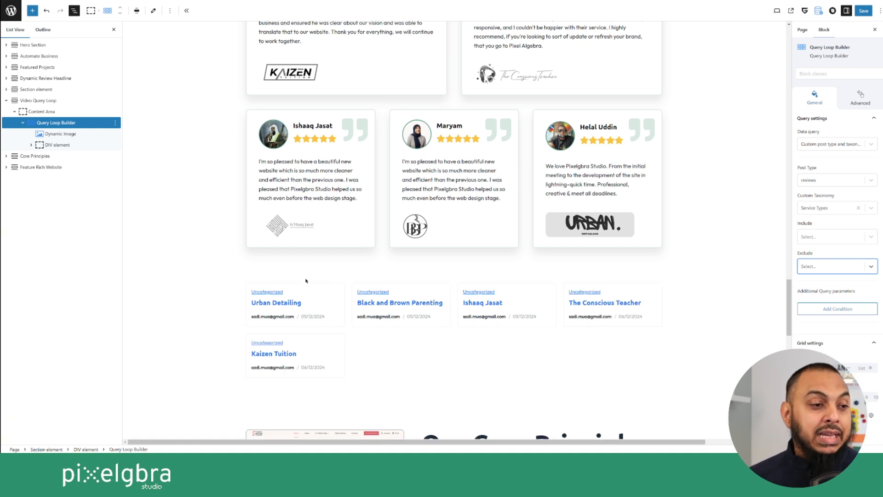
left_click(261, 288)
left_click(74, 124)
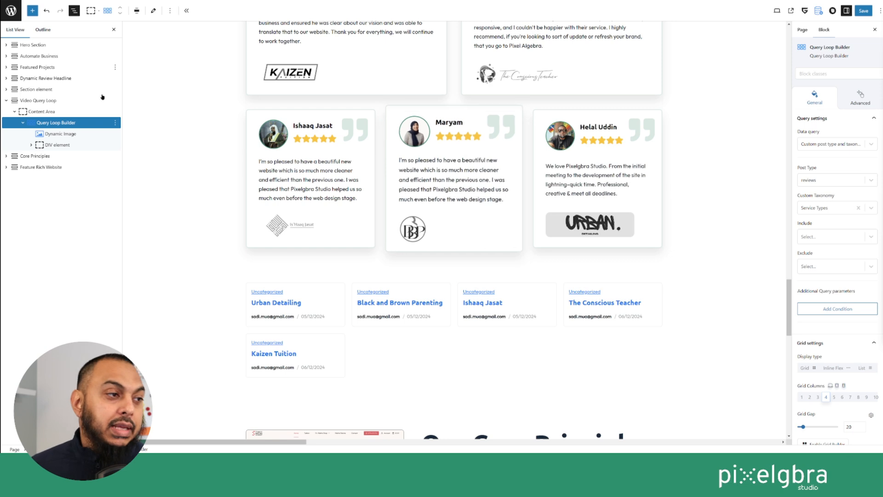
Step: Set the loop's Dynamic Image source to a custom field, with Review as the preview post type
left_click(61, 133)
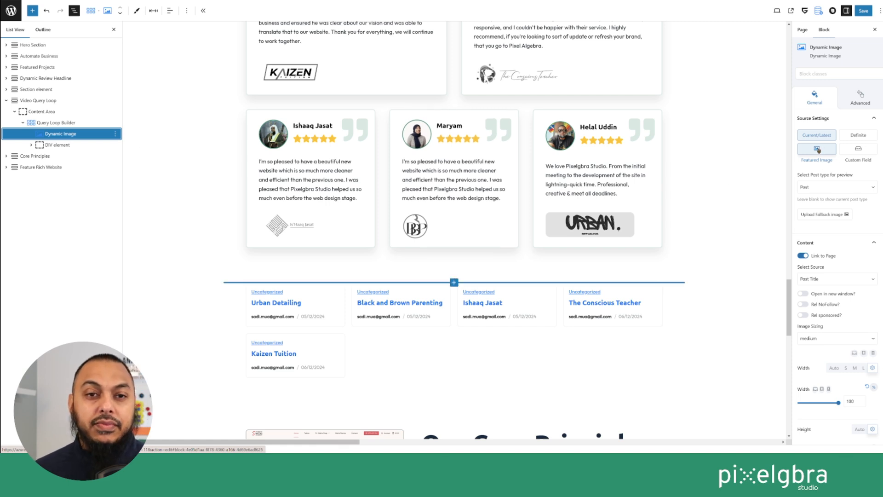
left_click(855, 152)
left_click(844, 186)
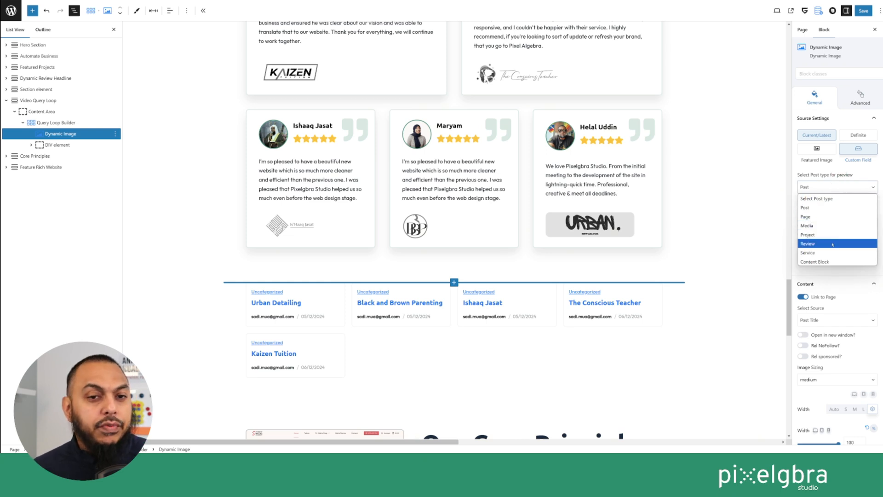
left_click(833, 245)
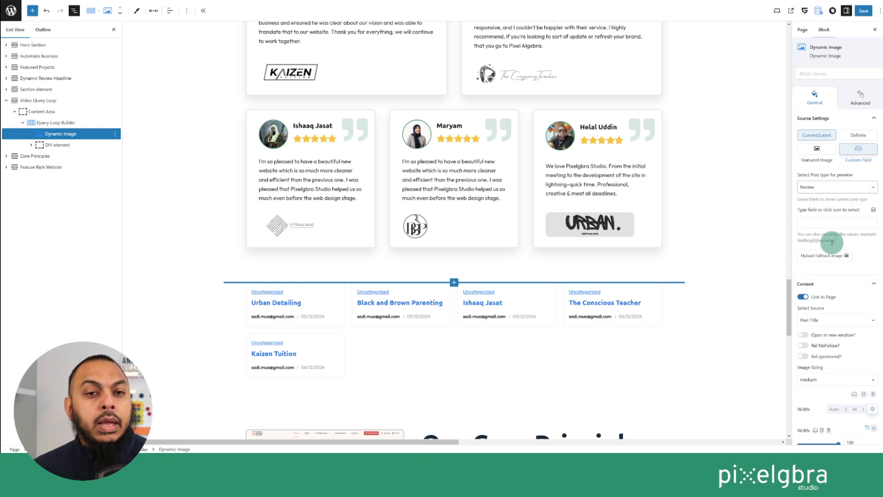
Step: Use meta_box_title_reviews-image as the custom field for the loop's Dynamic Image
left_click(873, 210)
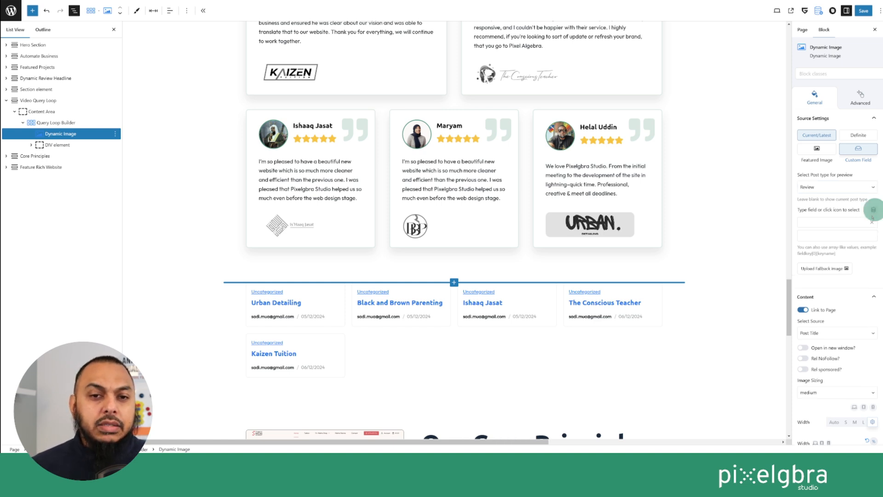
left_click(857, 222)
scroll(842, 249, "down", 2)
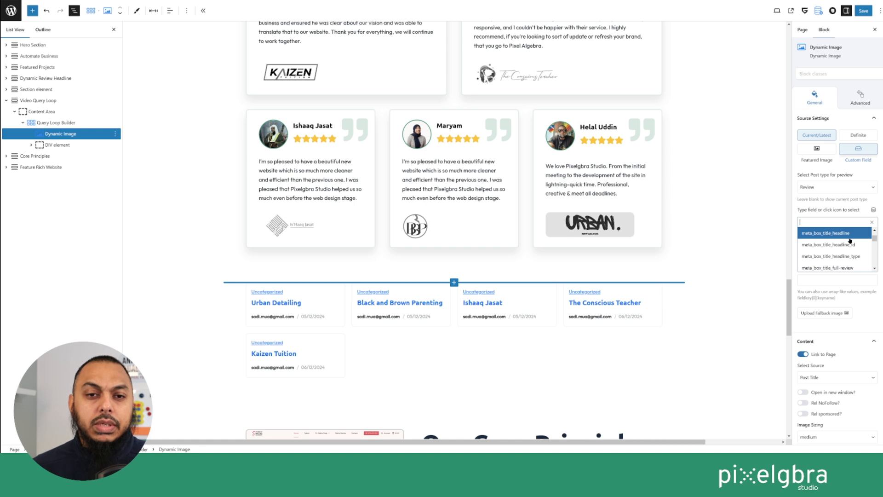
scroll(853, 246, "down", 3)
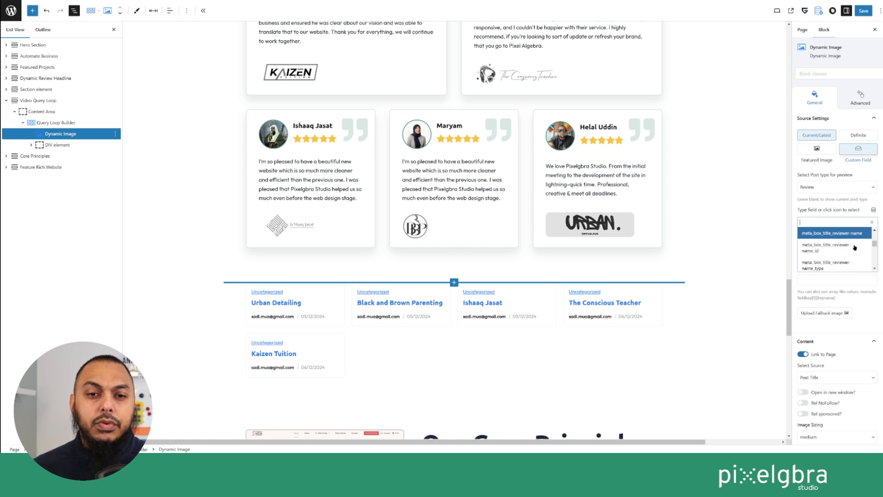
scroll(854, 252, "down", 2)
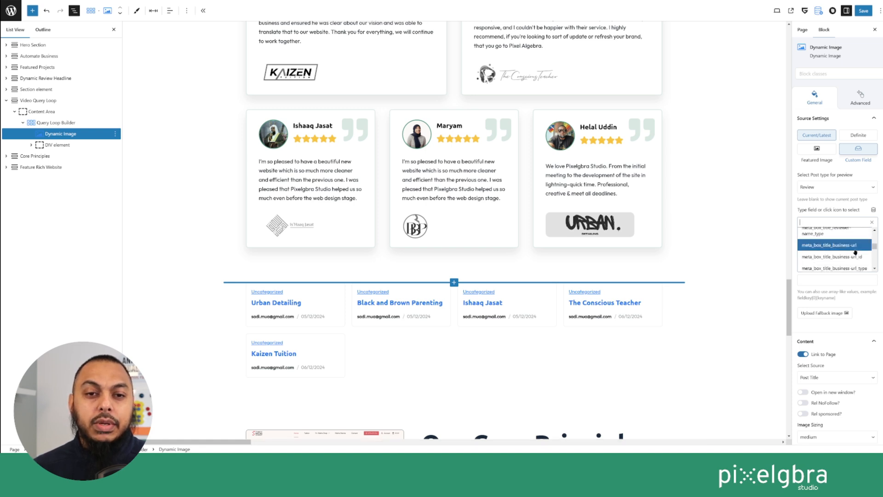
scroll(859, 258, "down", 2)
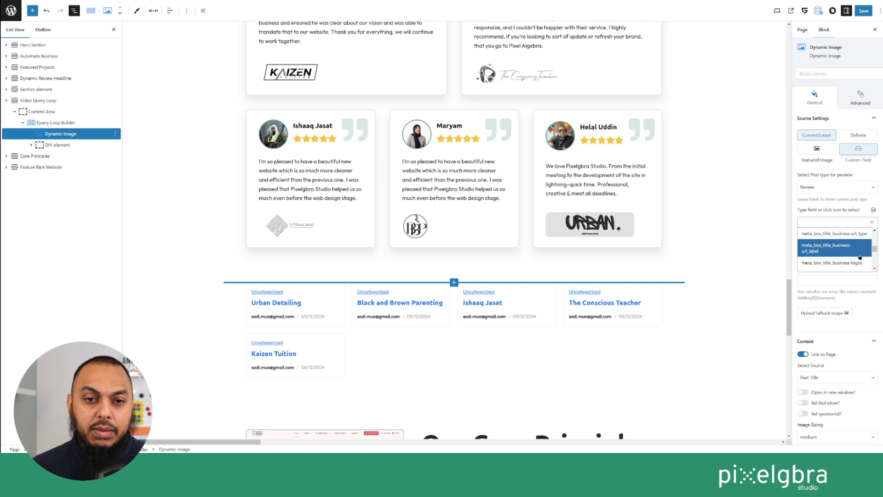
scroll(859, 248, "down", 4)
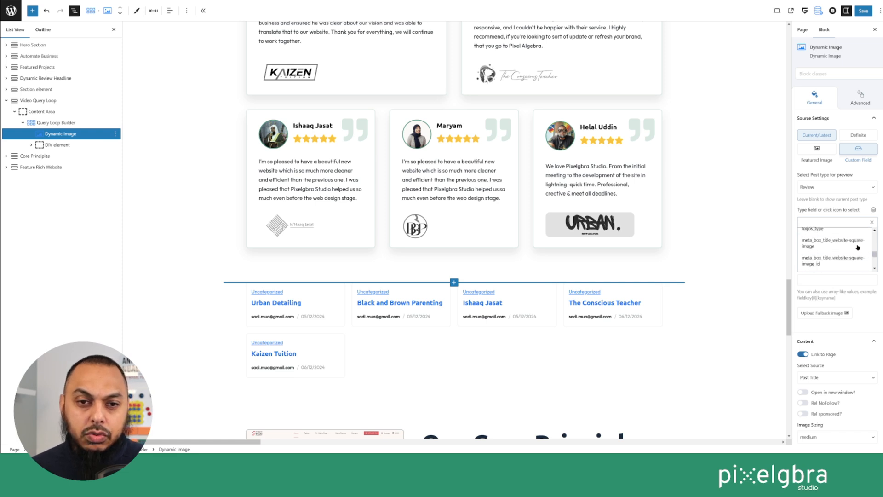
scroll(858, 248, "down", 1)
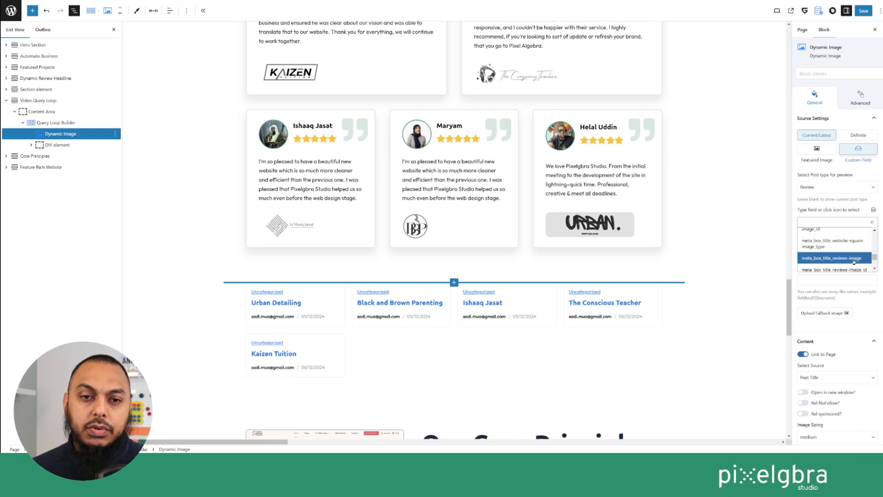
left_click(854, 258)
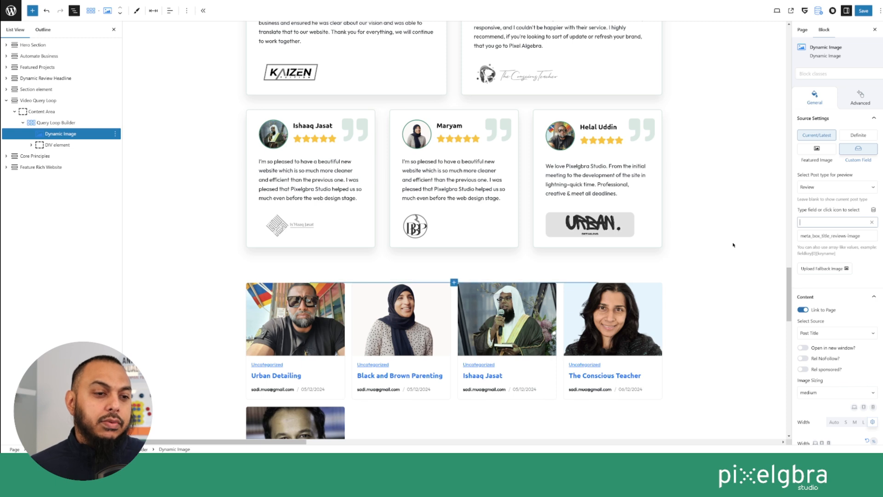
scroll(733, 244, "down", 3)
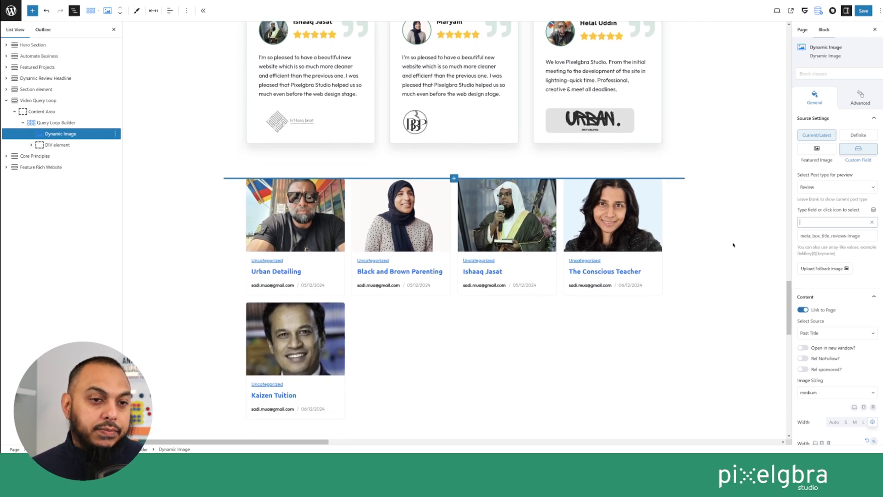
scroll(734, 244, "up", 1)
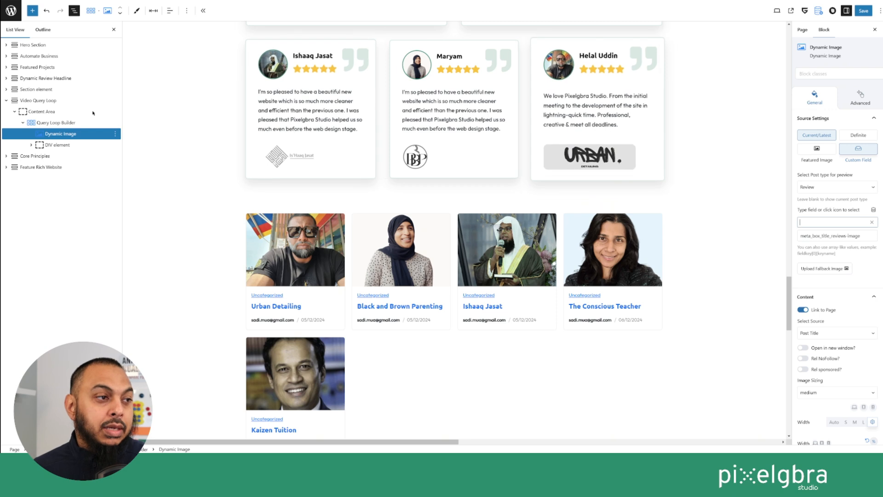
Step: Round the Dynamic Image's border with a radius of 100 on all four corners
left_click(65, 133)
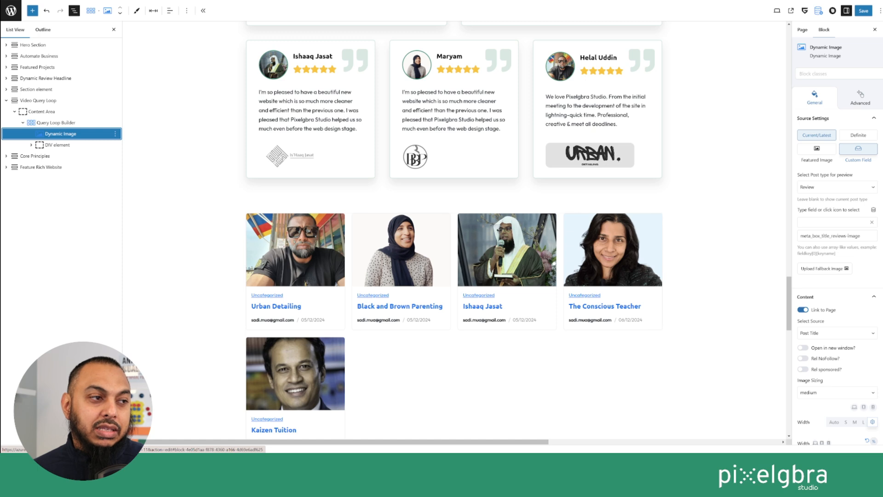
scroll(843, 369, "down", 8)
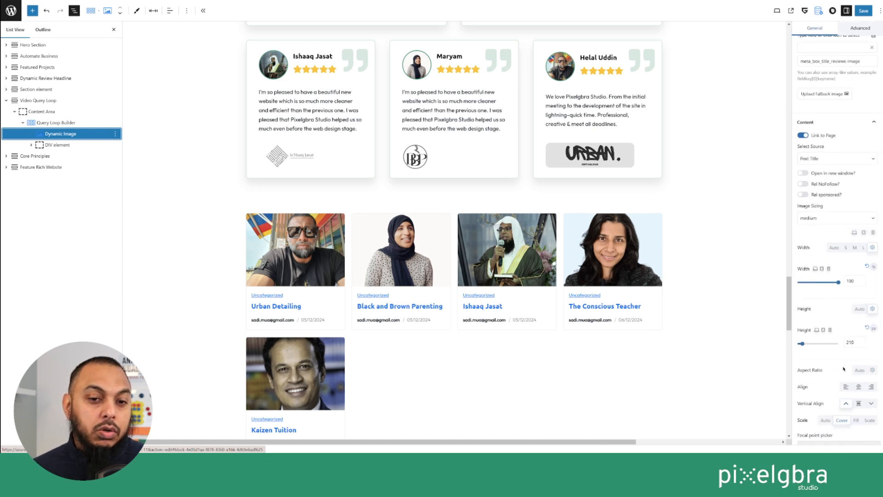
left_click(823, 402)
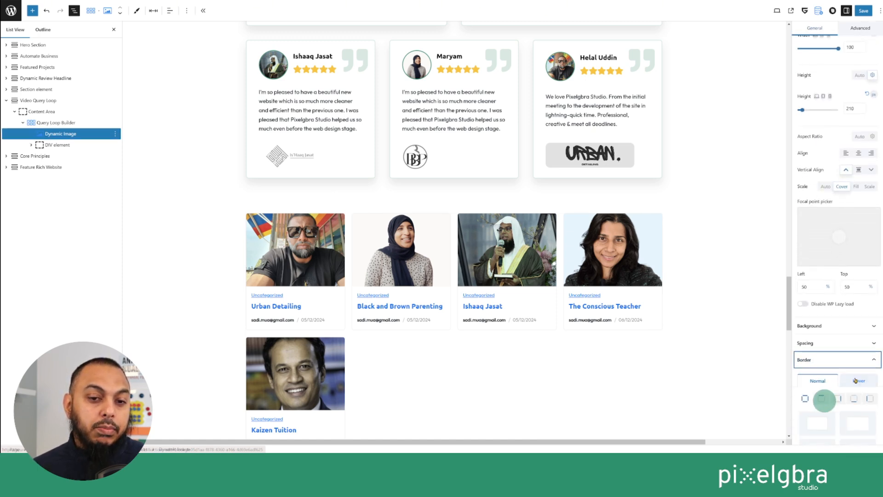
left_click(805, 375)
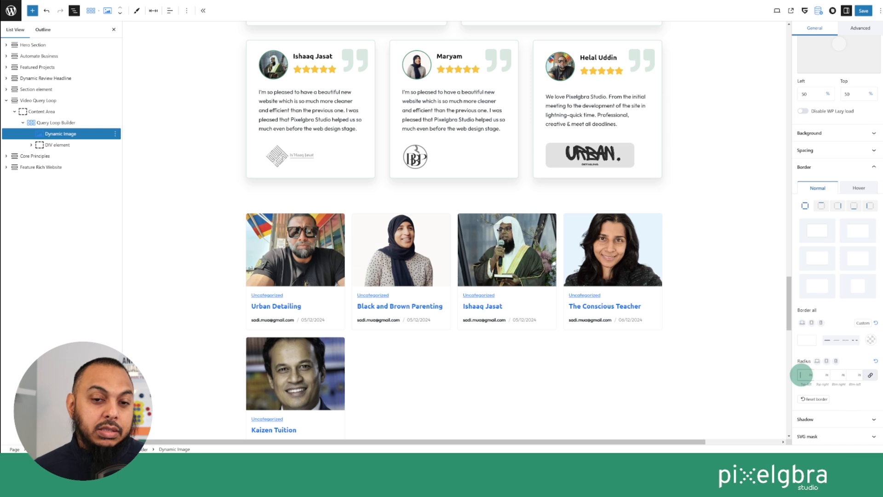
type("100")
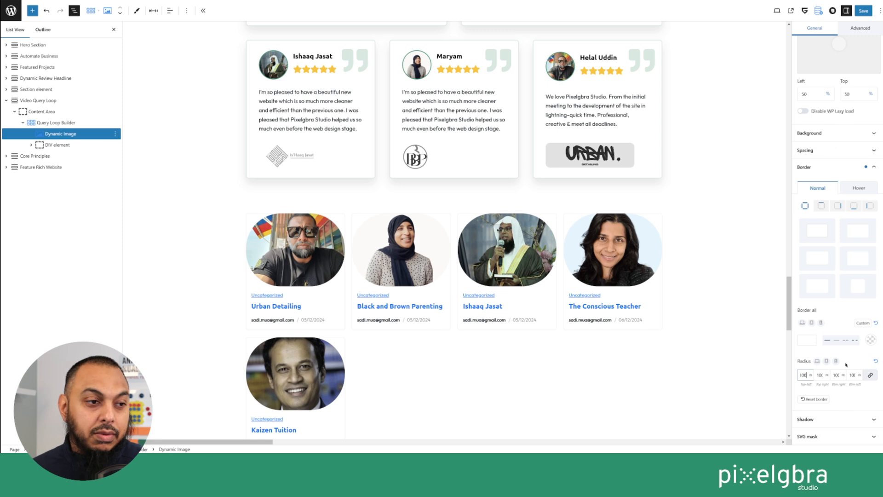
Step: Try the S width preset and a height of 316 px on the Dynamic Image, and reset the height
scroll(839, 251, "up", 5)
scroll(823, 225, "up", 4)
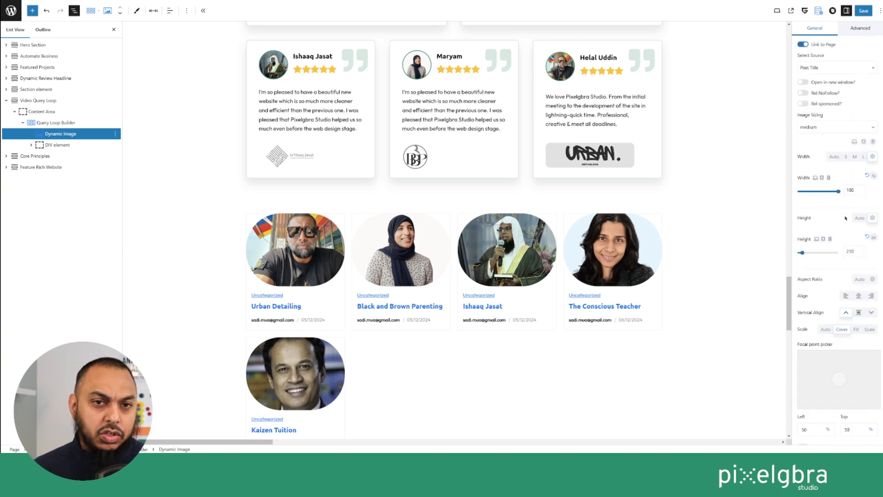
left_click(848, 238)
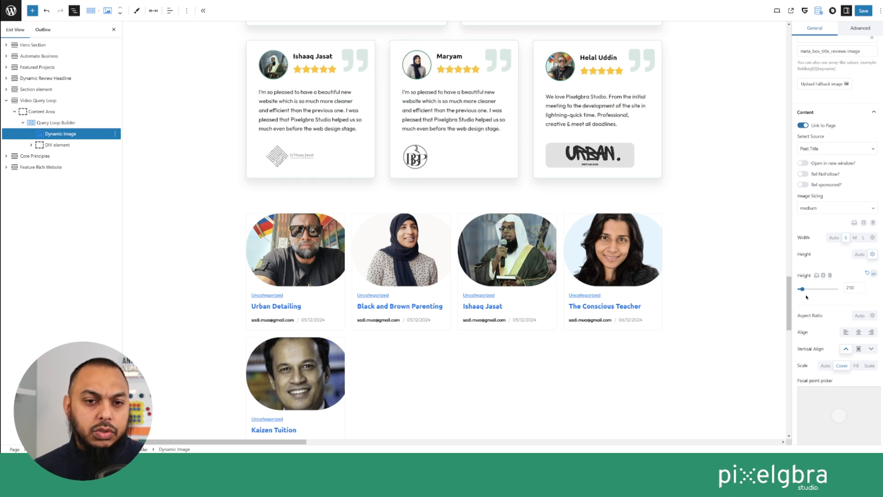
left_click_drag(803, 290, 804, 289)
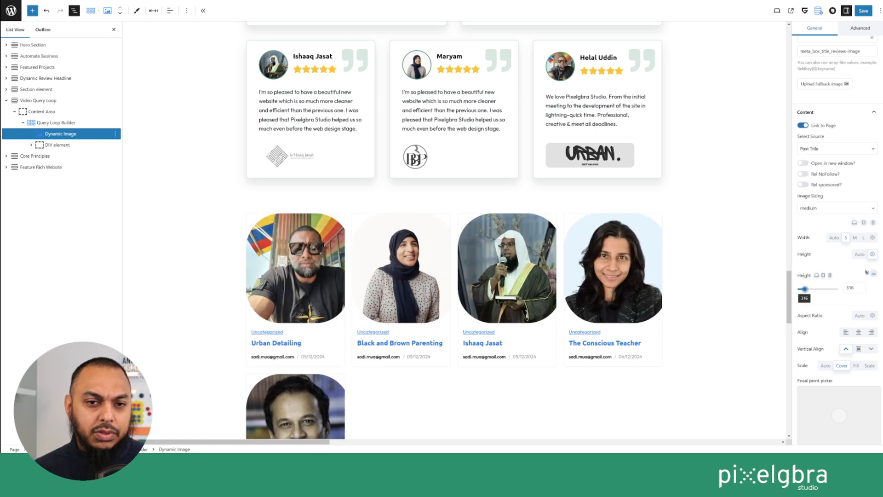
left_click(867, 273)
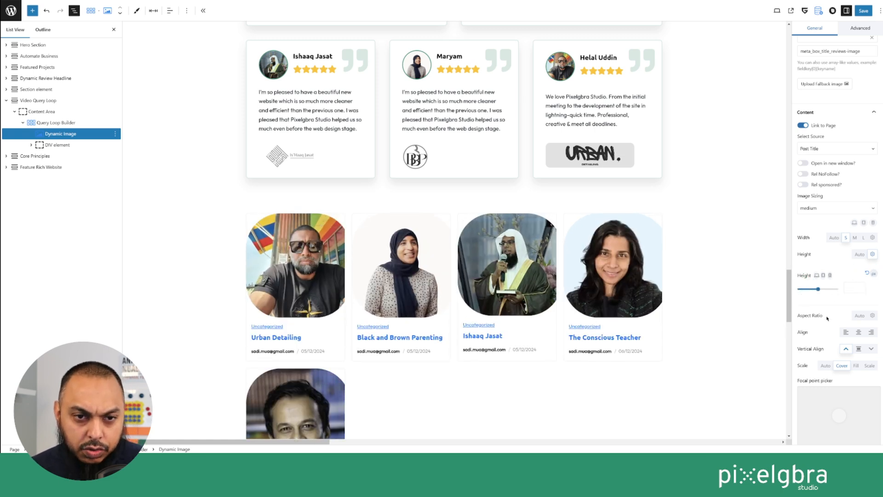
Step: Give the Dynamic Image a custom 1/1 aspect ratio and reduce its height to 116 px
left_click(860, 315)
left_click(872, 316)
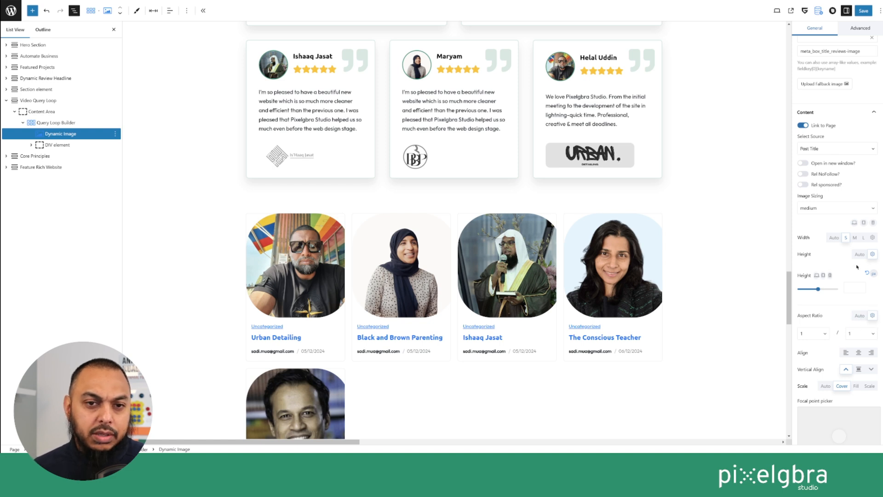
left_click_drag(820, 288, 801, 287)
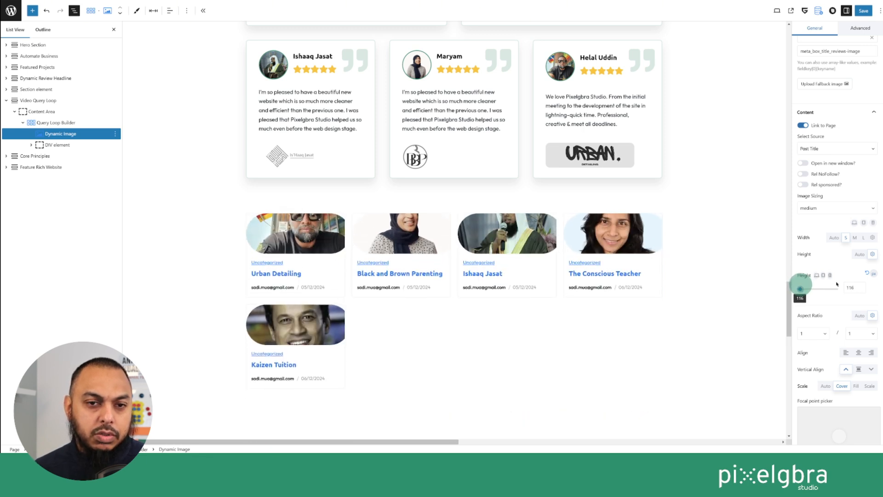
Step: Set the Dynamic Image's custom width to 116 px and its height to 100 px
left_click(872, 237)
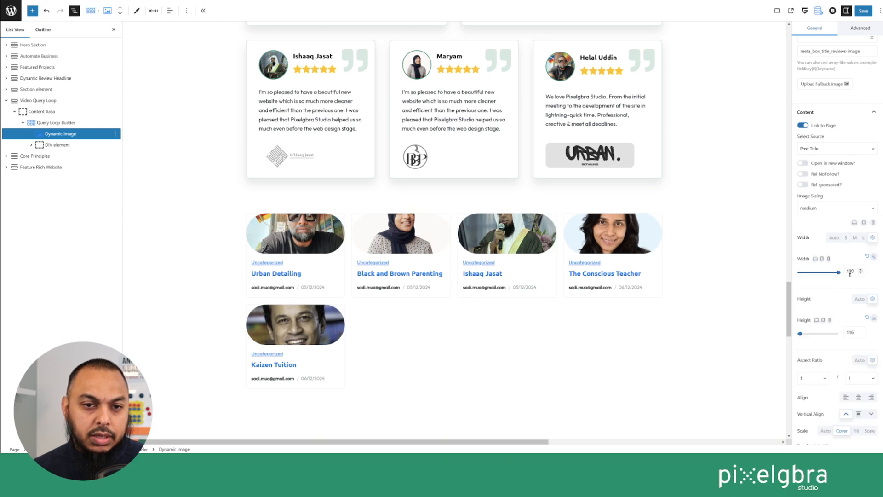
left_click_drag(839, 274, 812, 273)
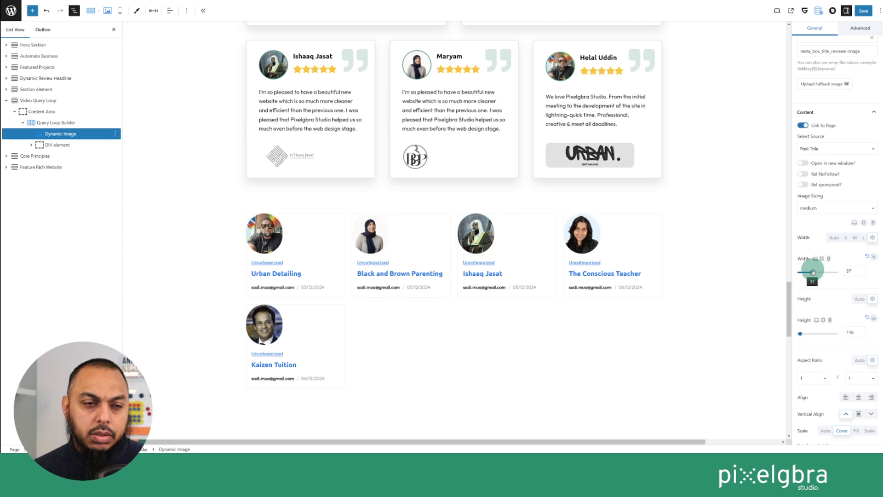
left_click(873, 257)
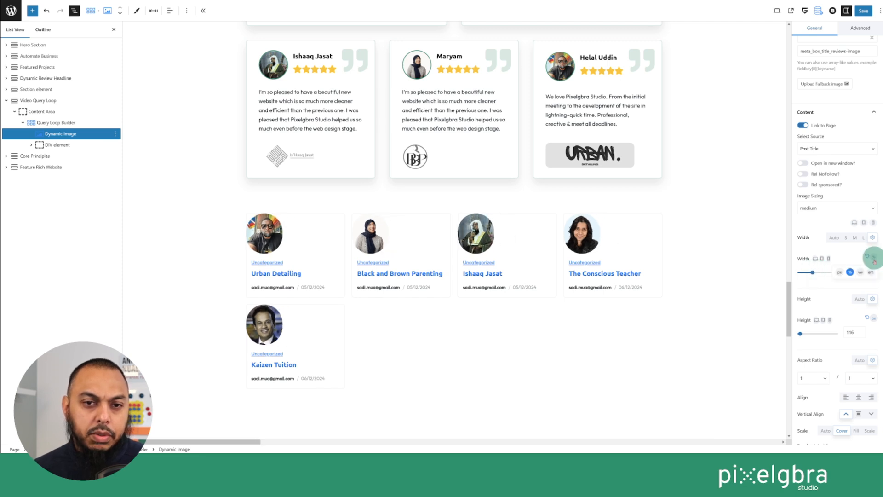
left_click(843, 271)
double_click(850, 271)
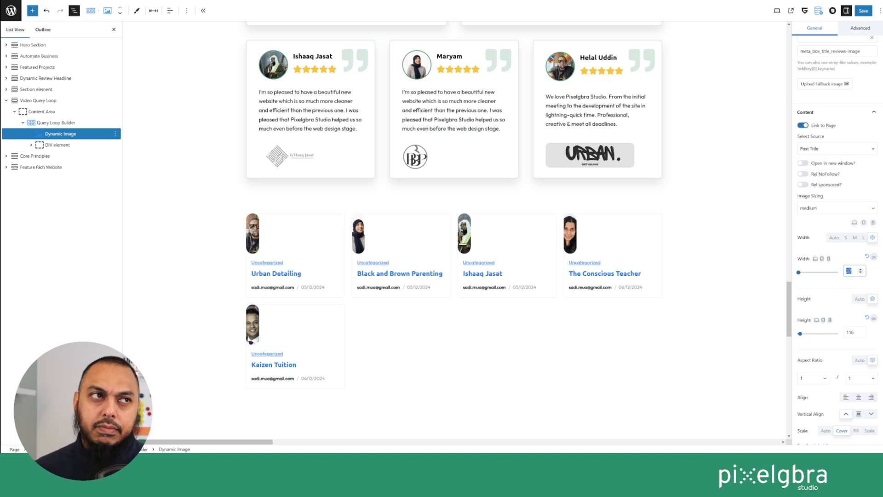
type("116")
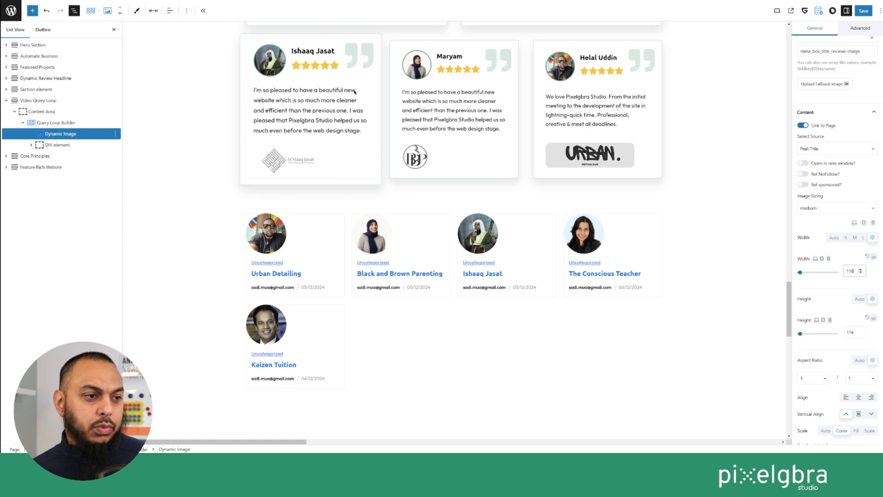
double_click(849, 331)
type("100")
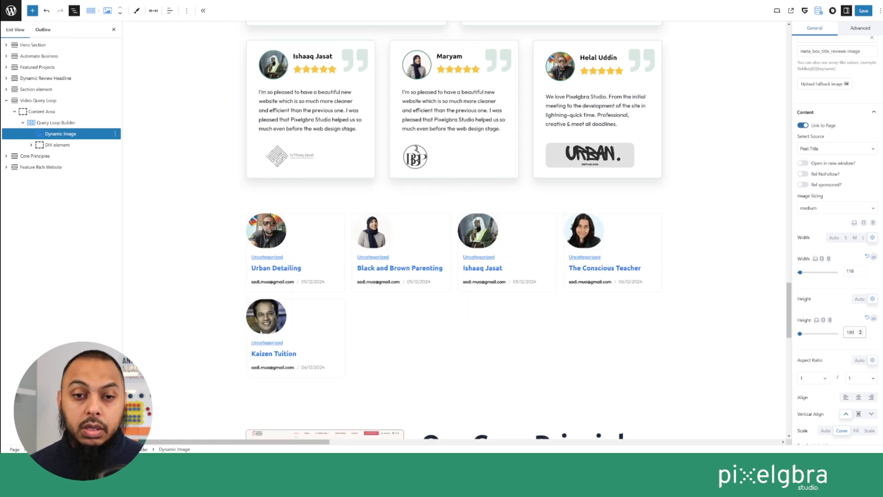
Step: Set the Dynamic Image's custom width to 100 px
double_click(850, 271)
type("100")
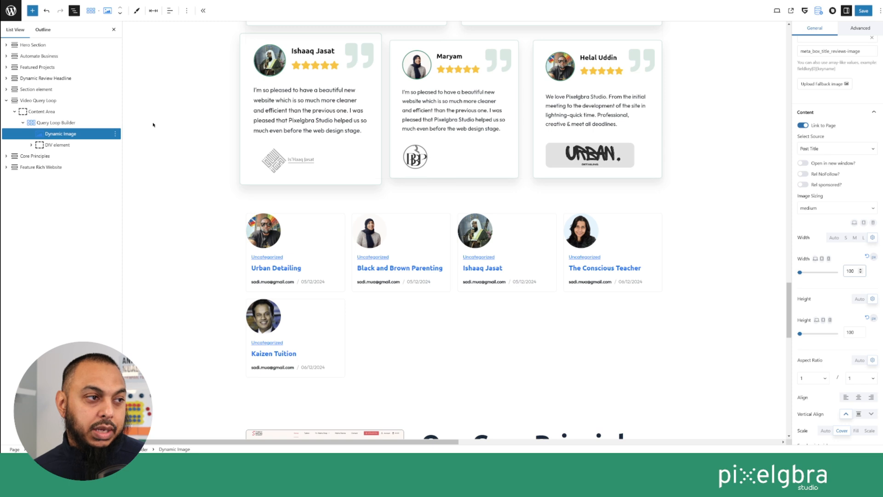
Step: Add an empty paragraph block directly after the Dynamic Image in the Query Loop Builder
left_click(73, 135)
left_click(115, 134)
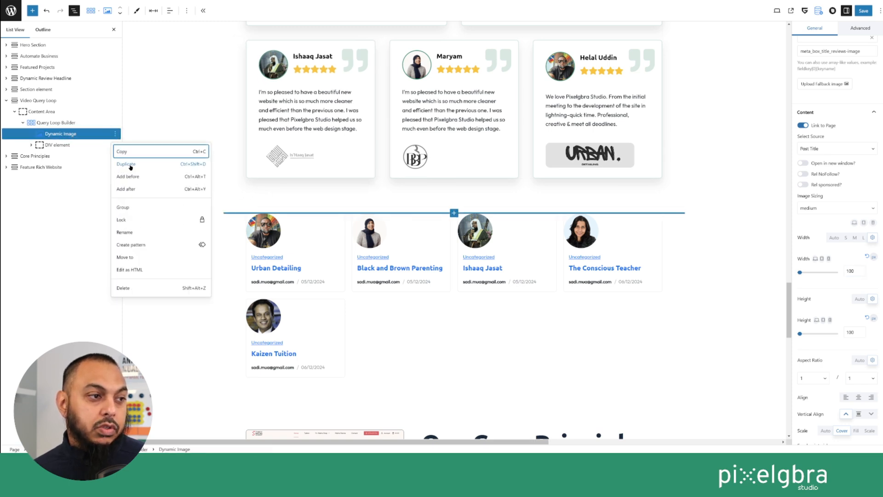
left_click(132, 191)
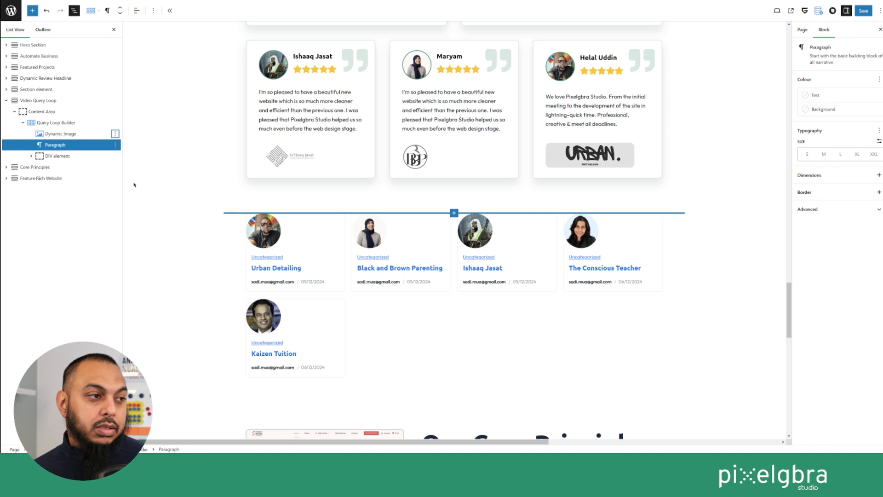
left_click(73, 149)
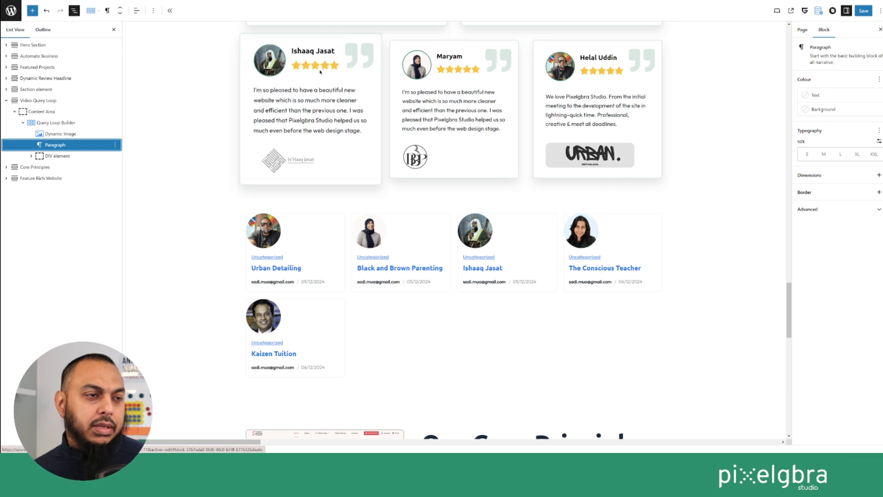
Step: Insert a DIV element directly after the Dynamic Image in the Query Loop Builder
left_click(59, 134)
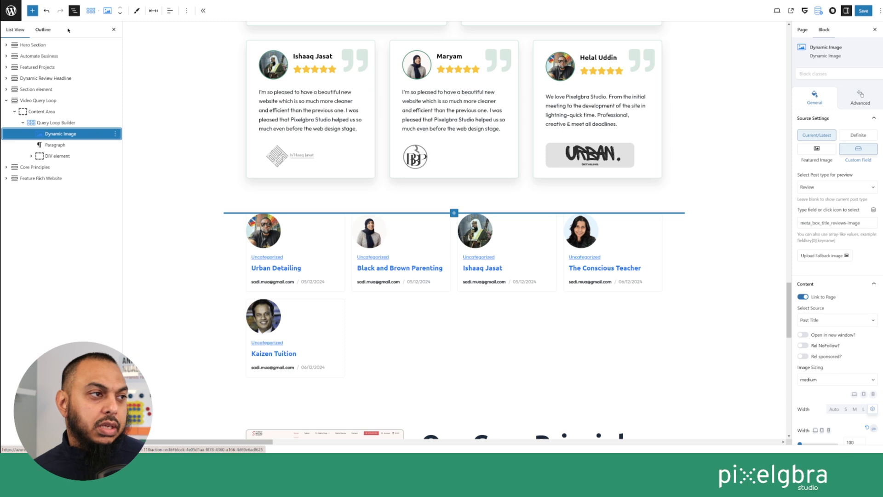
left_click(32, 11)
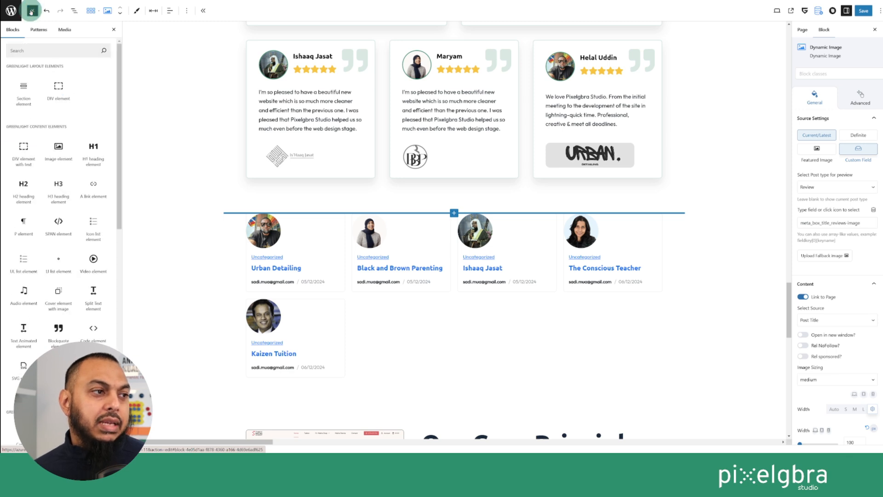
left_click(52, 92)
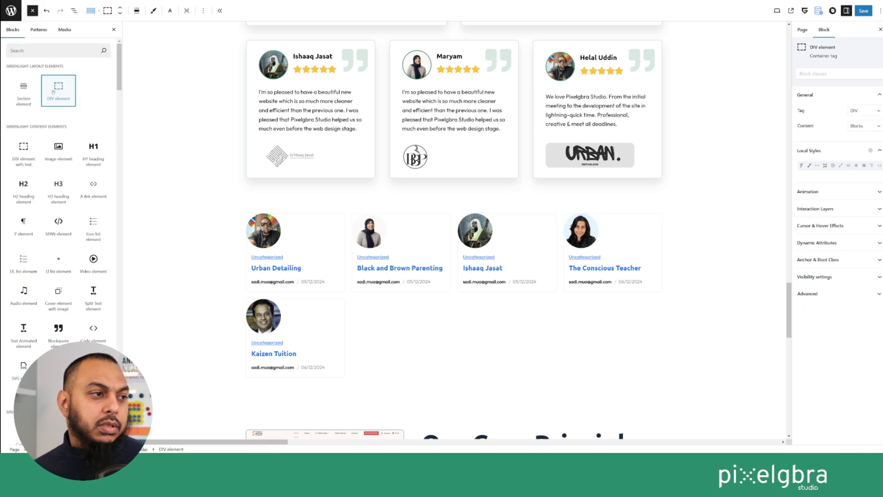
left_click(115, 30)
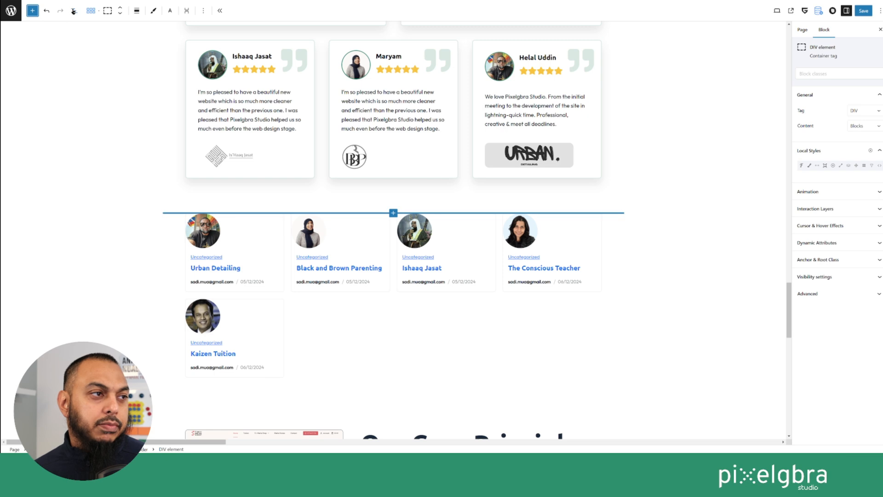
left_click(74, 11)
left_click(57, 145)
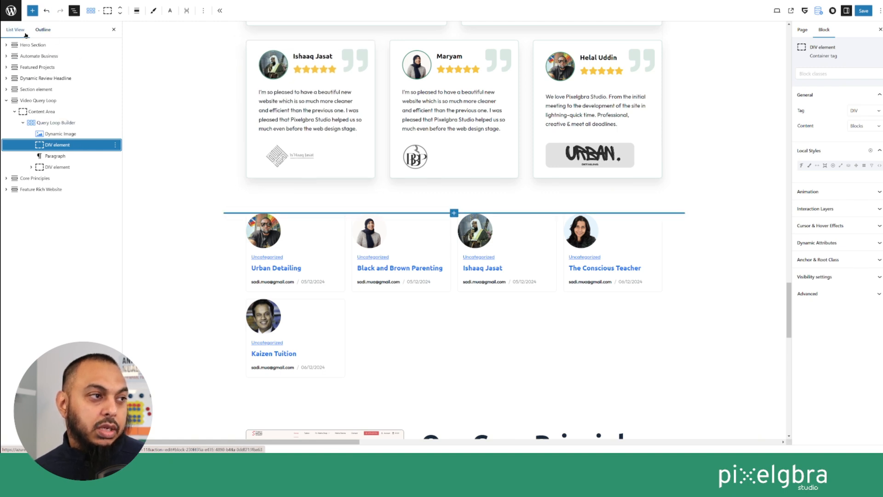
Step: Search the block library for "dynamic" and insert a Dynamic Title after the new DIV element
left_click(33, 10)
left_click(48, 50)
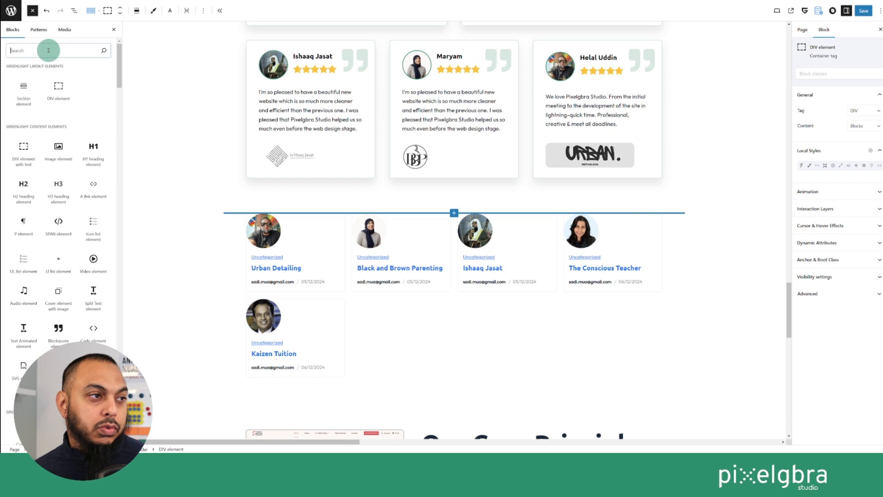
type("dybn")
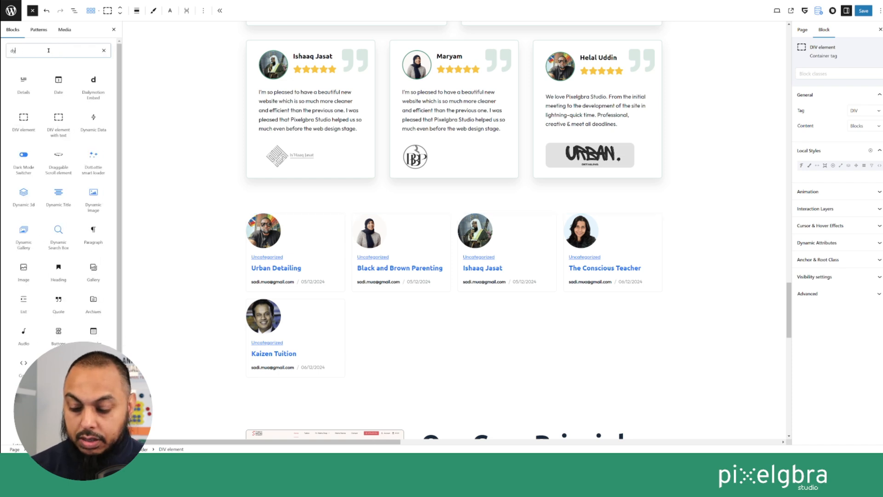
key("BackSpace")
type("namic")
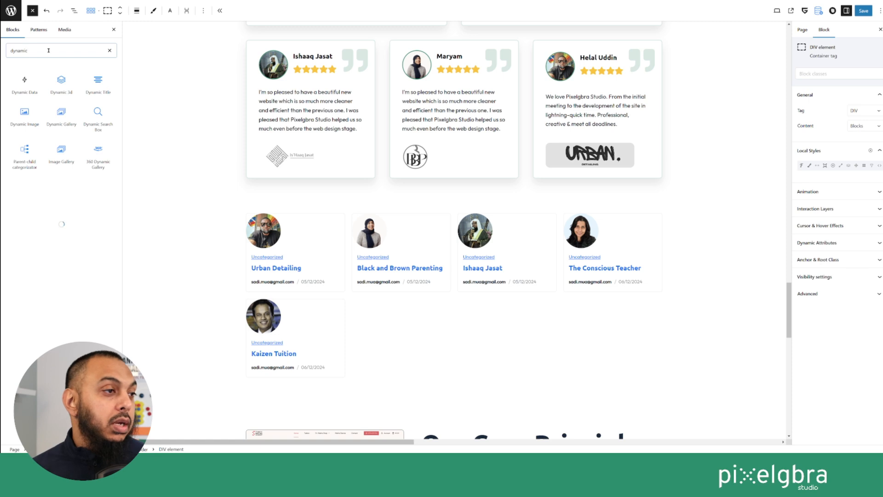
left_click(93, 81)
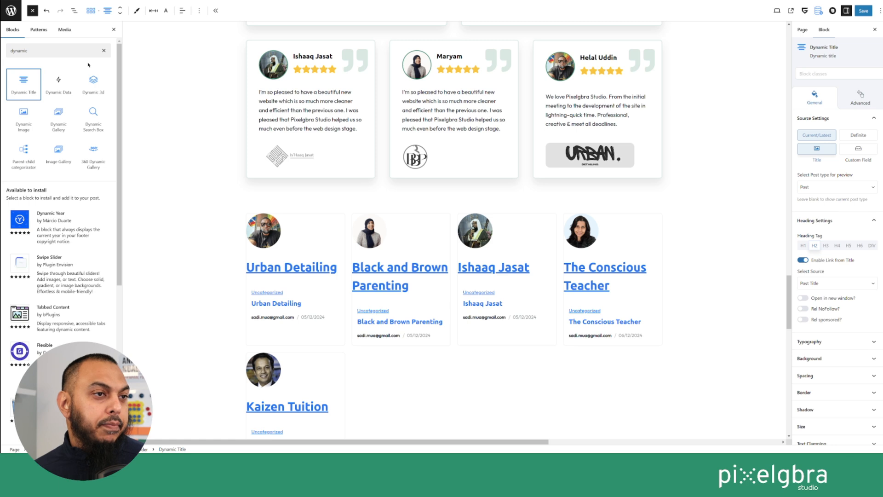
left_click(114, 29)
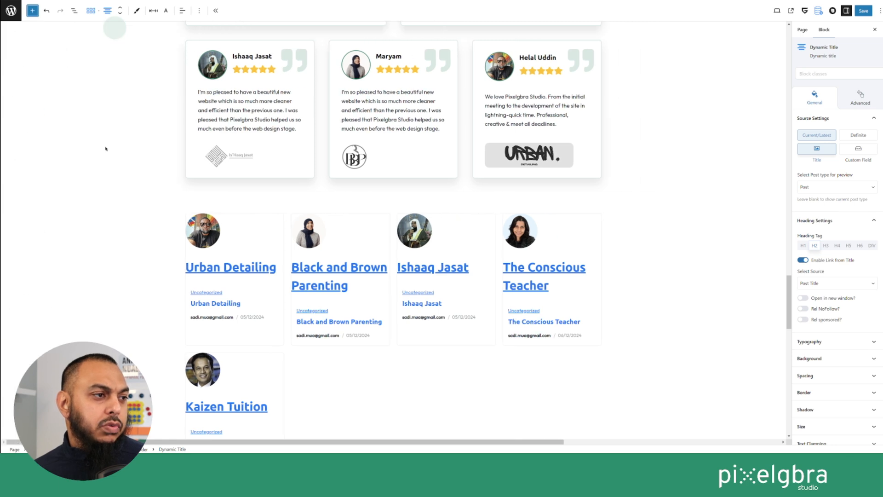
left_click(74, 11)
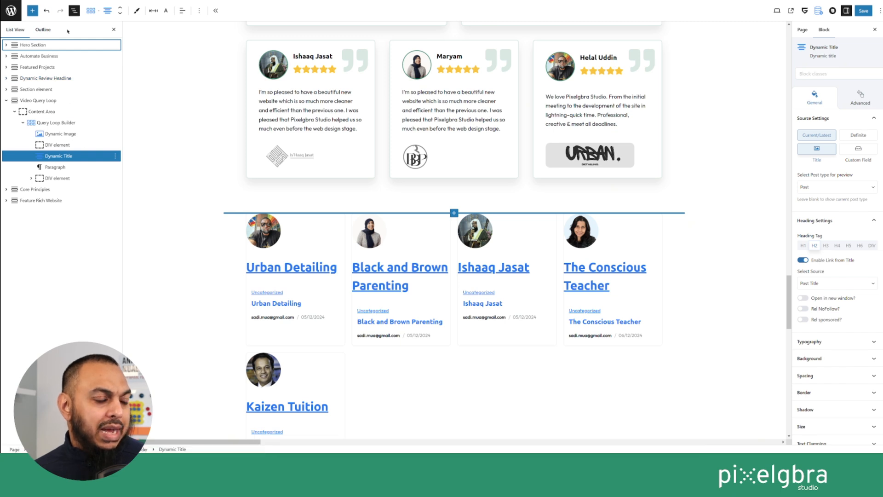
Step: Nest the Dynamic Title inside the new DIV element and delete the empty Paragraph from the query loop
left_click(59, 146)
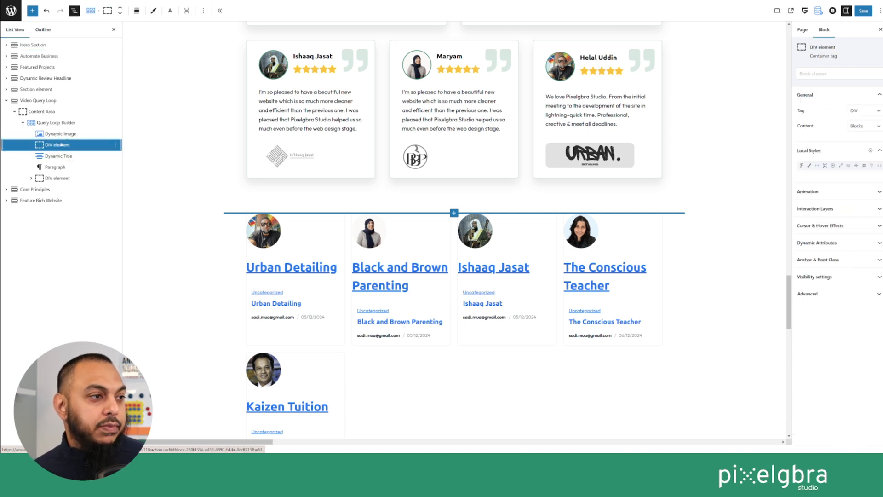
left_click_drag(58, 157, 68, 149)
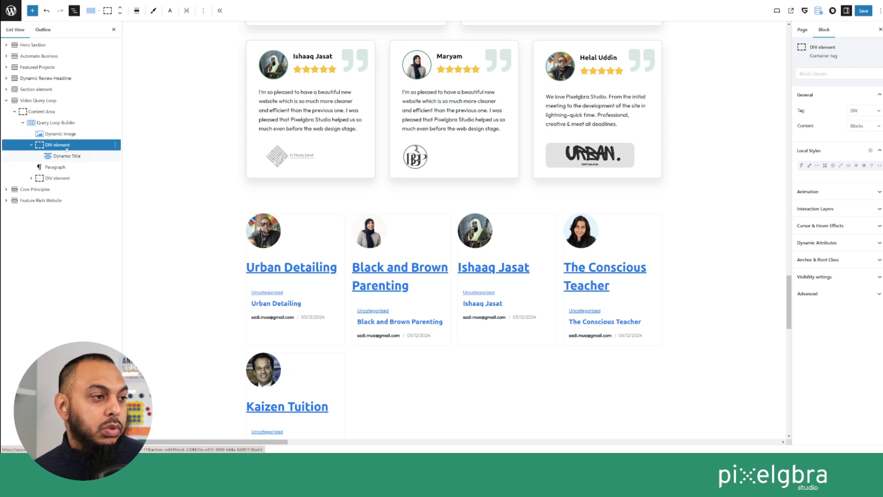
left_click(54, 168)
left_click(115, 167)
left_click(138, 353)
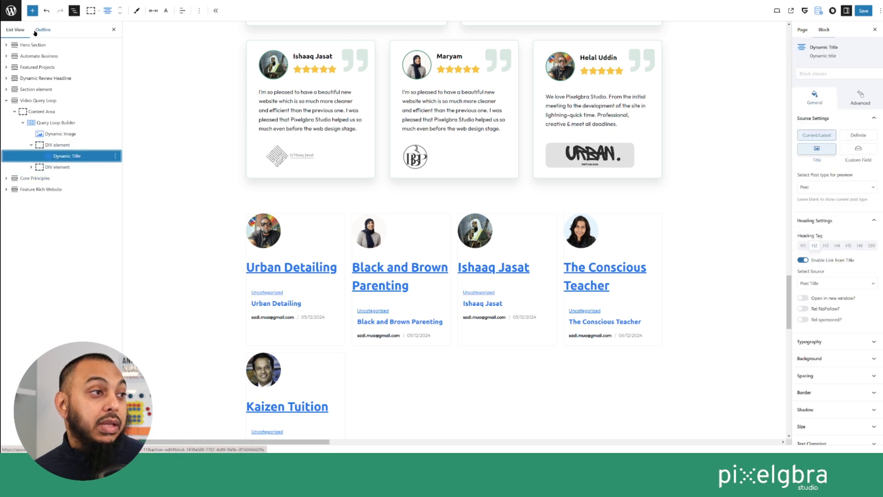
Step: Insert a second DIV element below the Dynamic Title, inside the same parent DIV element
left_click(33, 10)
left_click(59, 98)
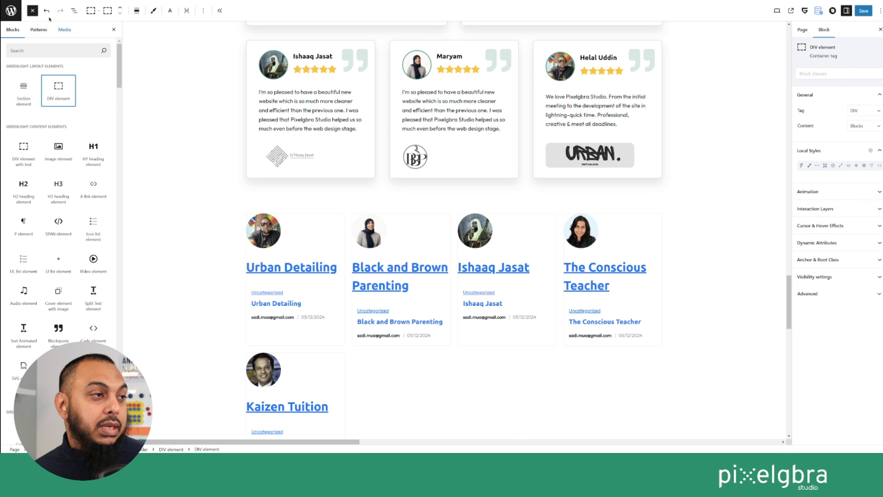
left_click(33, 10)
left_click(33, 10)
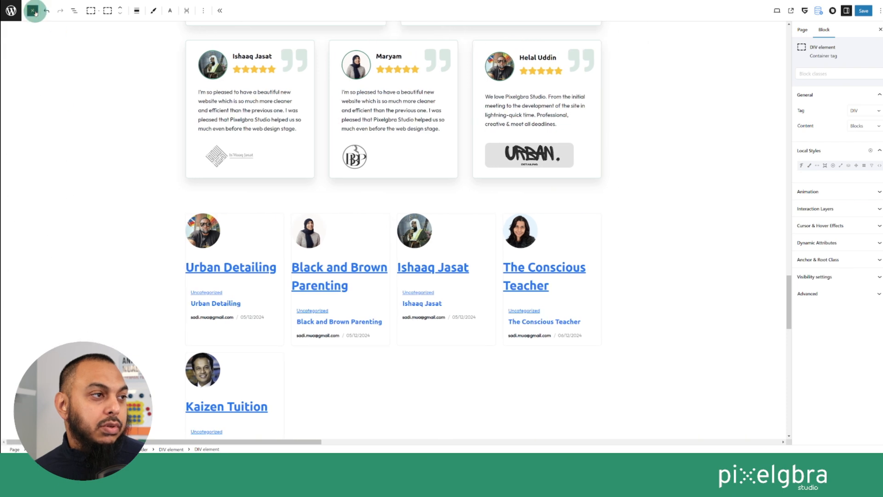
left_click(34, 10)
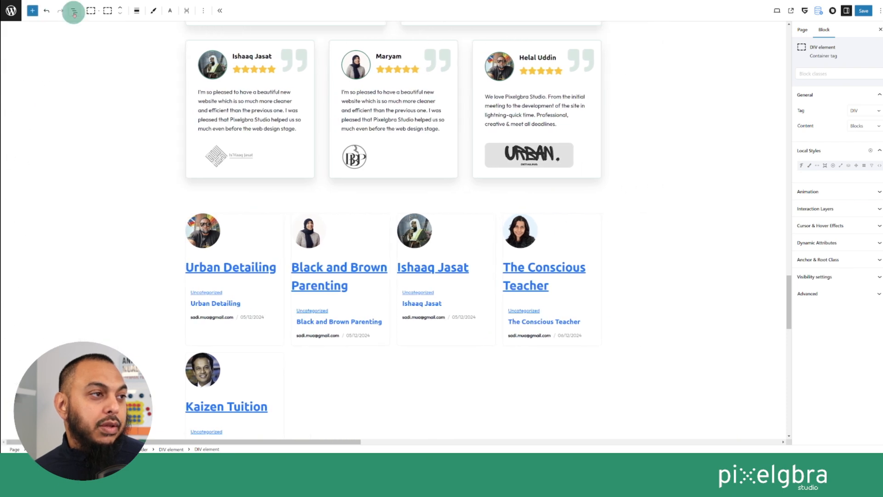
left_click(74, 10)
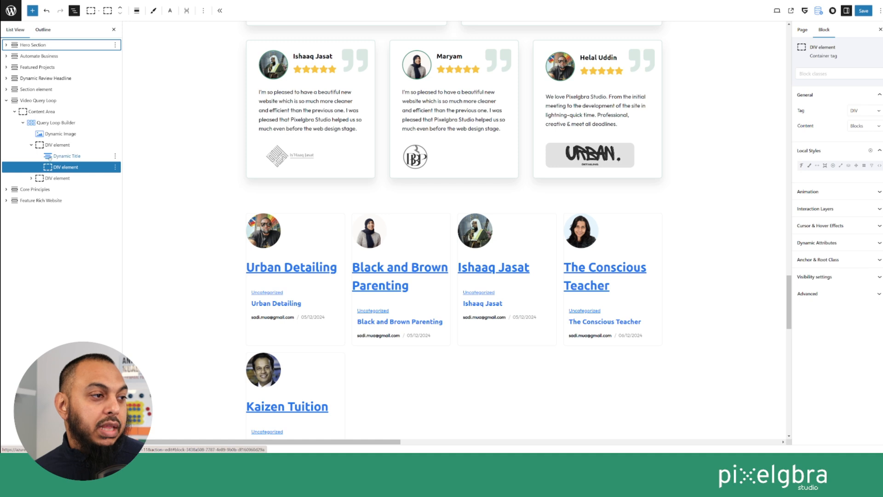
left_click(62, 156)
left_click(61, 168)
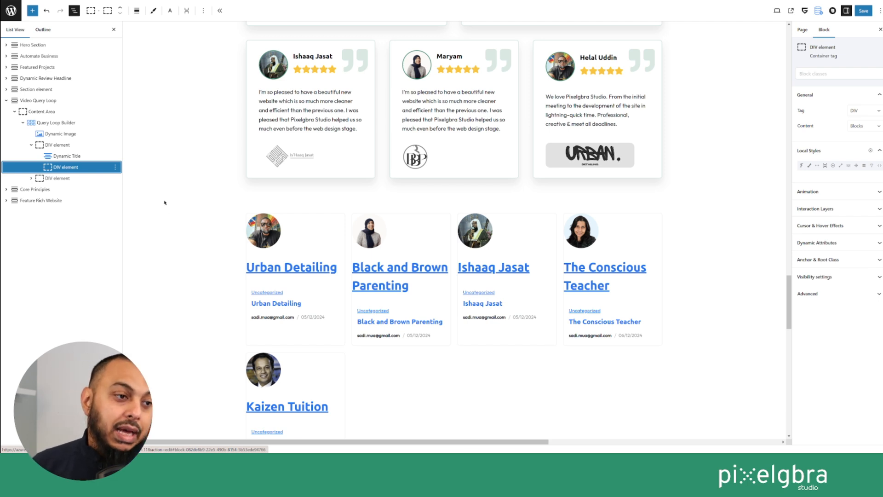
Step: Give the DIV element that holds the Dynamic Title a flex display with a downward column direction
scroll(165, 203, "down", 3)
scroll(169, 211, "up", 1)
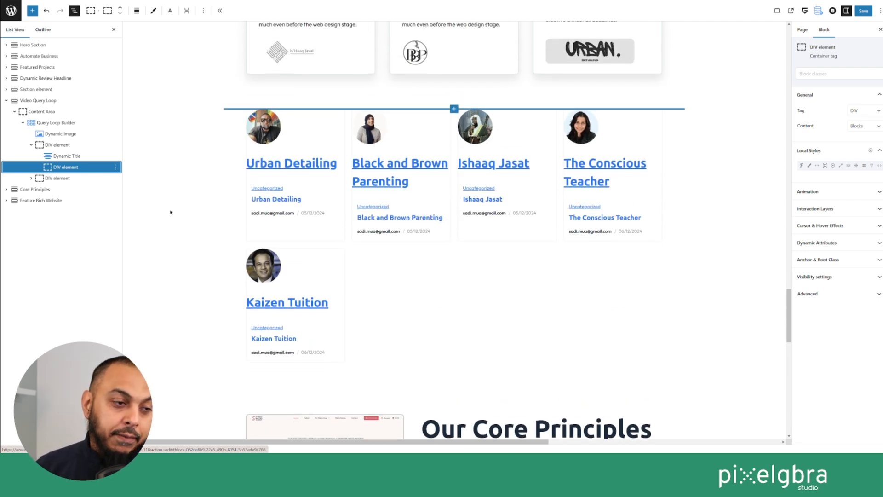
left_click(60, 145)
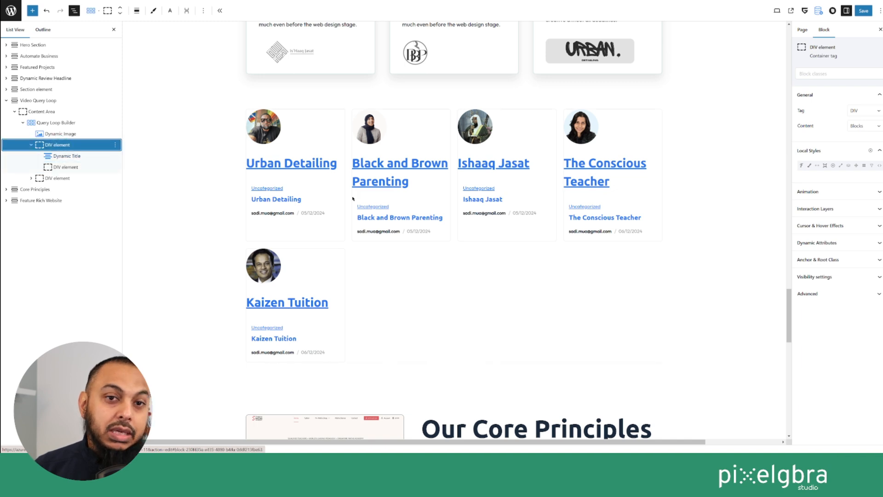
left_click(865, 166)
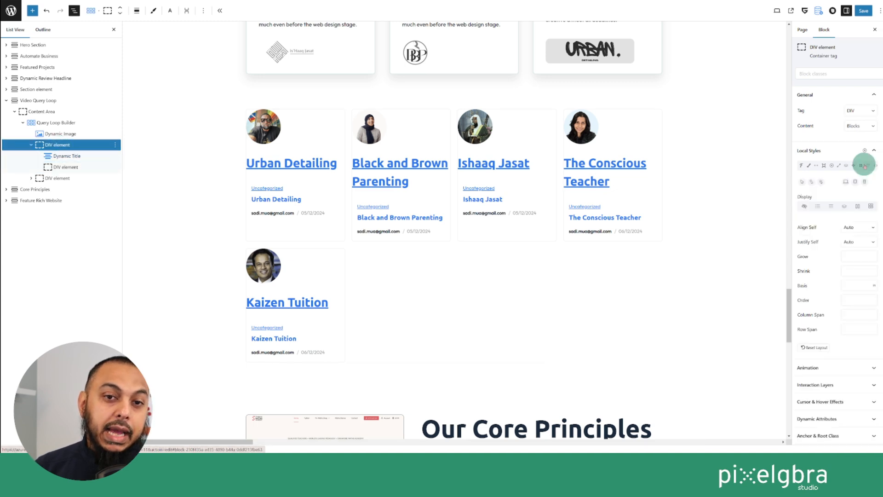
left_click(859, 206)
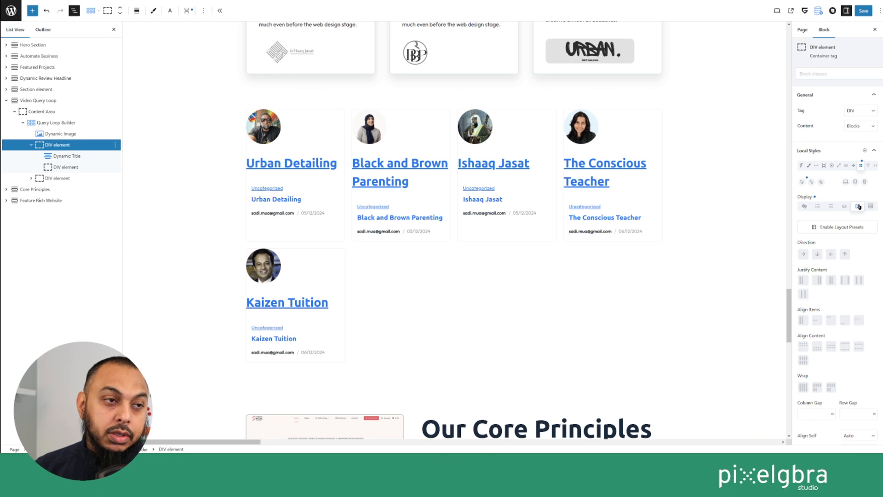
scroll(668, 186, "up", 3)
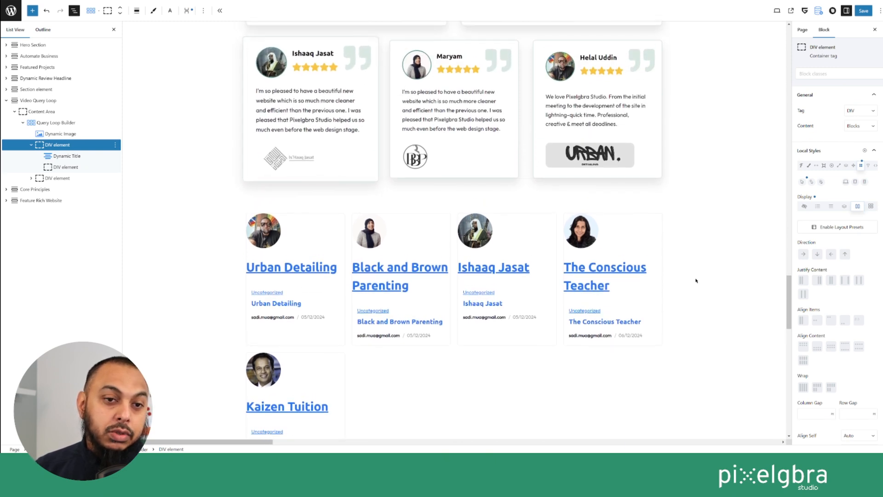
left_click(819, 256)
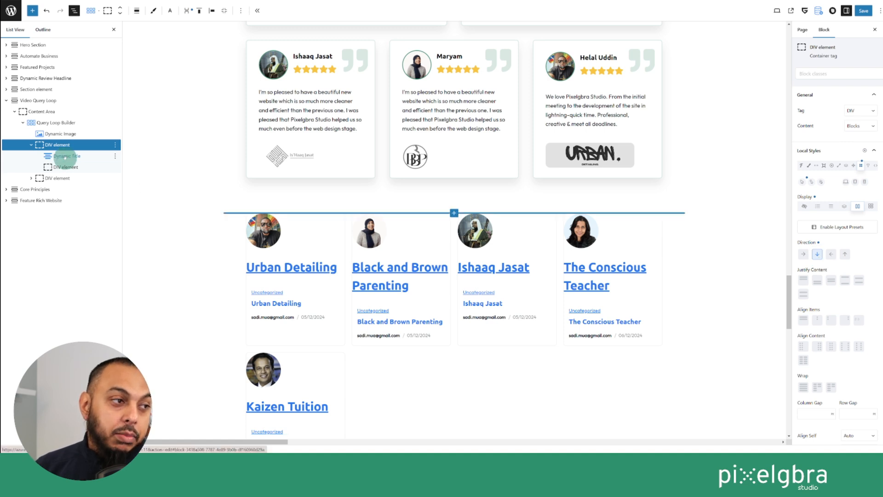
left_click(56, 157)
left_click(67, 168)
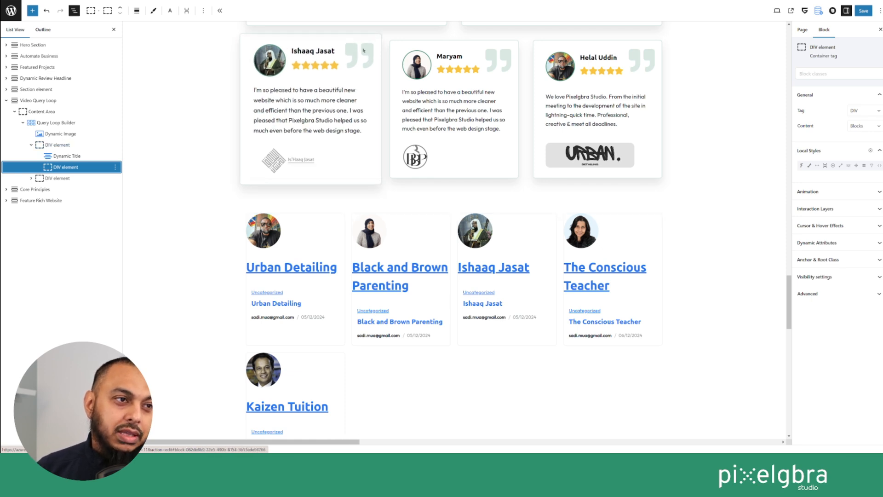
left_click(58, 134)
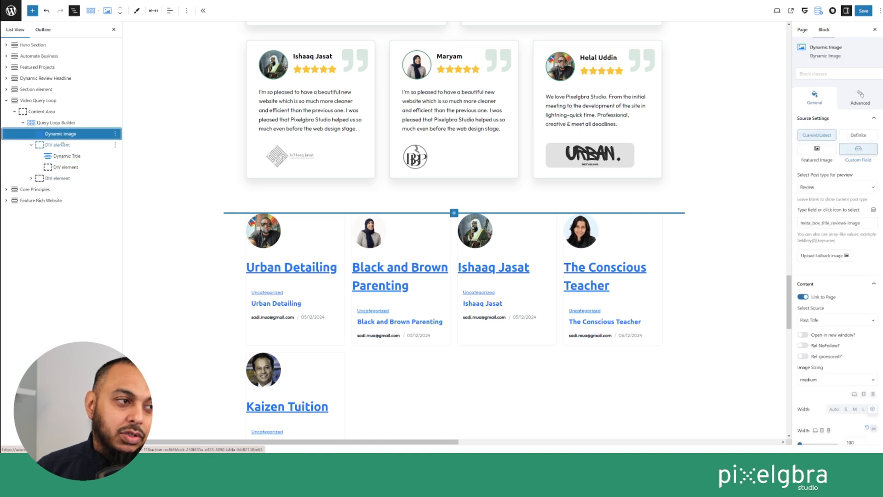
left_click(63, 145)
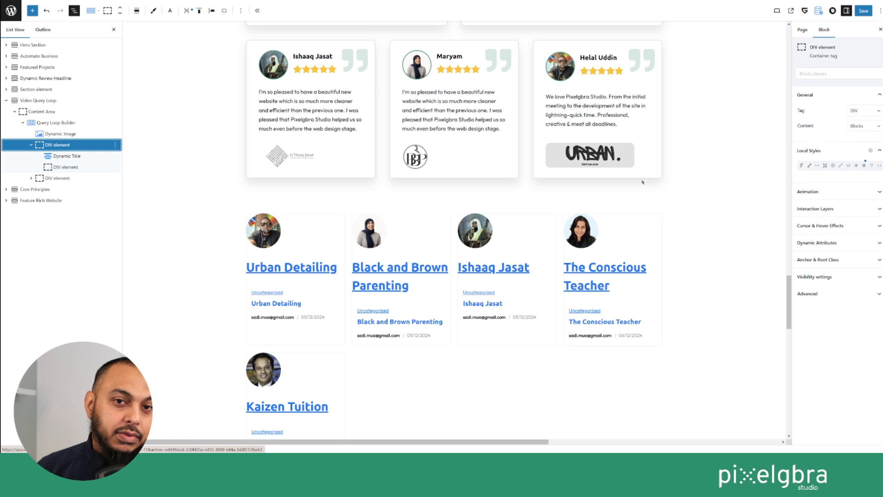
left_click(864, 166)
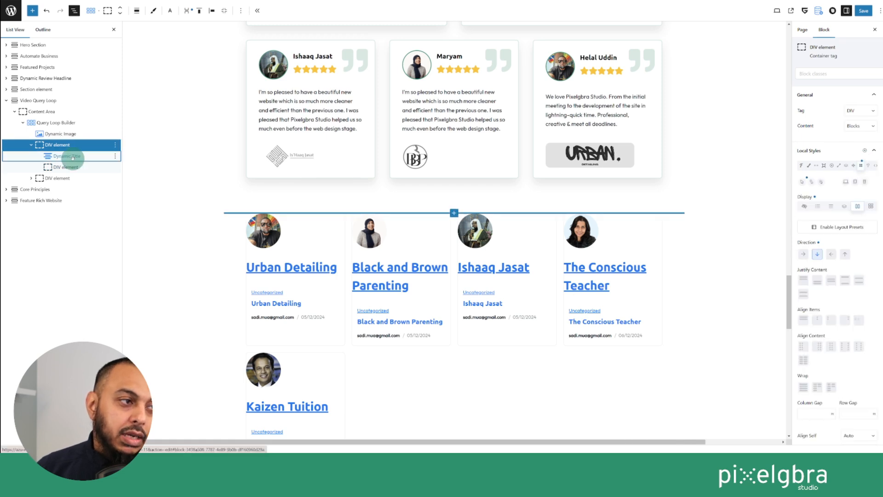
Step: Set the preview post type of the Dynamic Title to Review
left_click(69, 156)
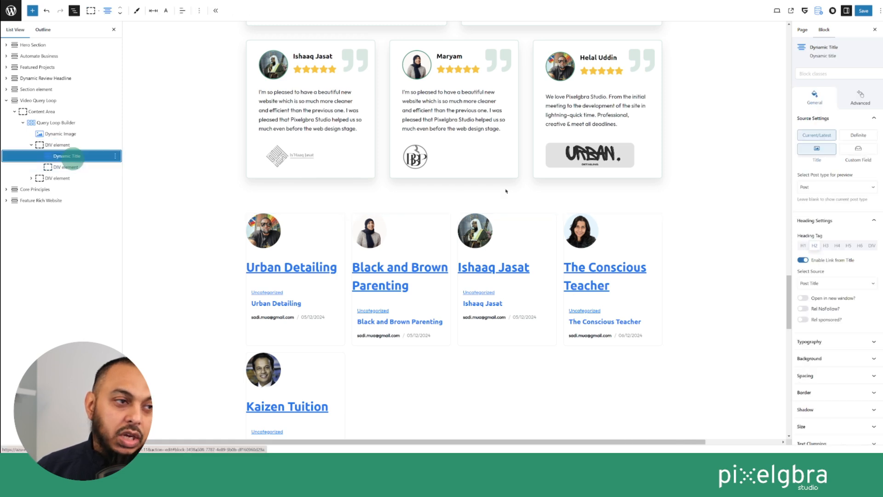
left_click(857, 151)
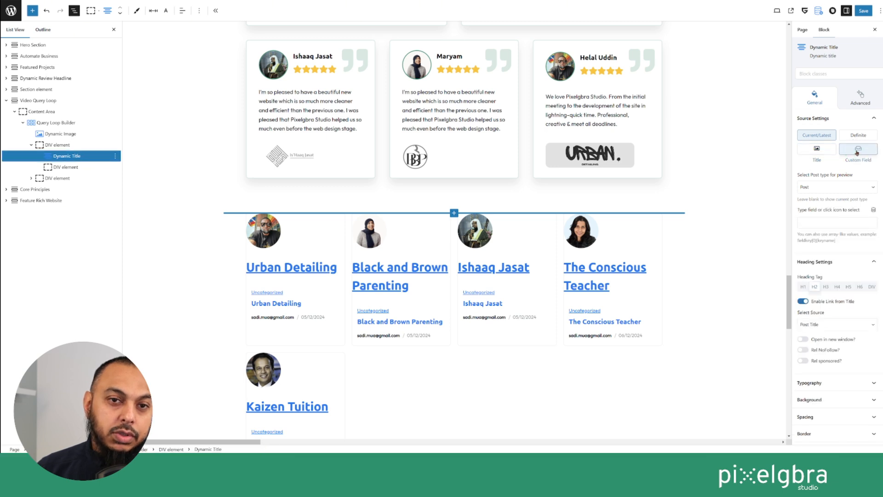
left_click(817, 149)
left_click(840, 187)
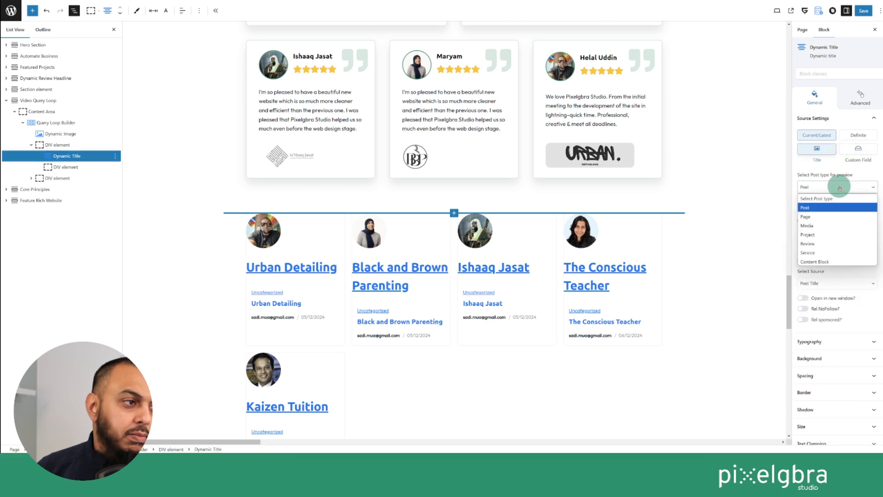
left_click(820, 244)
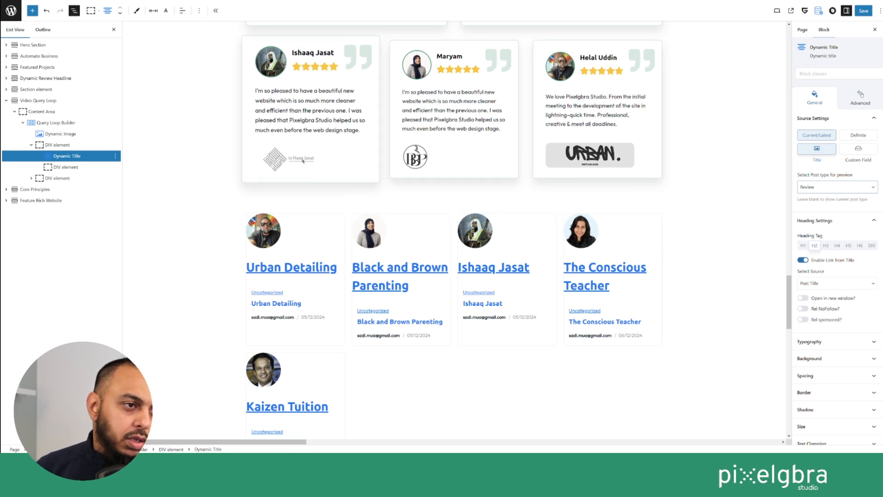
Step: Switch the Dynamic Title's source to a custom field and choose meta_box_title_reviewer-name
left_click(872, 150)
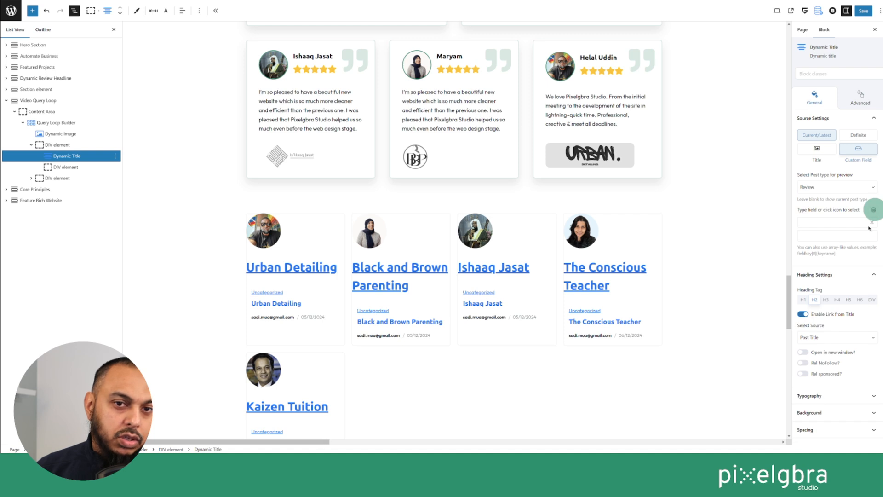
left_click(873, 210)
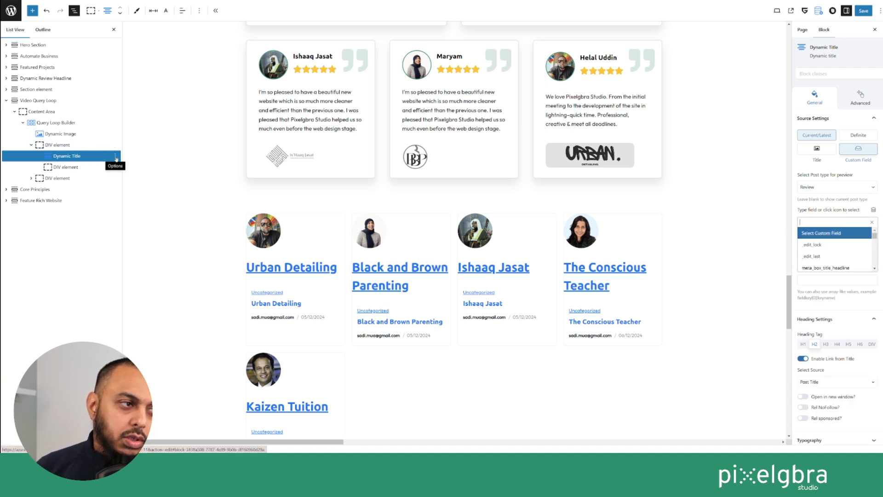
scroll(835, 246, "down", 3)
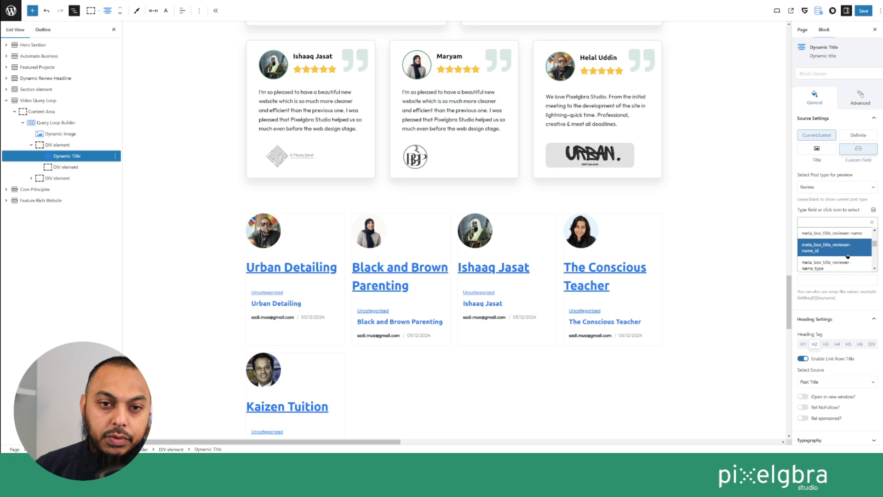
left_click(846, 233)
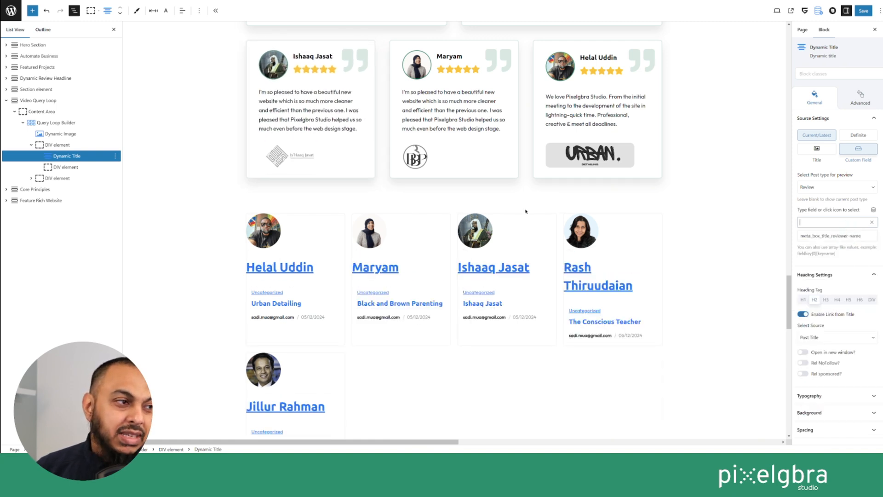
Step: Set the Dynamic Title's font size to the text-l variable preset and turn off its link
scroll(833, 331, "down", 2)
left_click(831, 336)
scroll(831, 336, "down", 4)
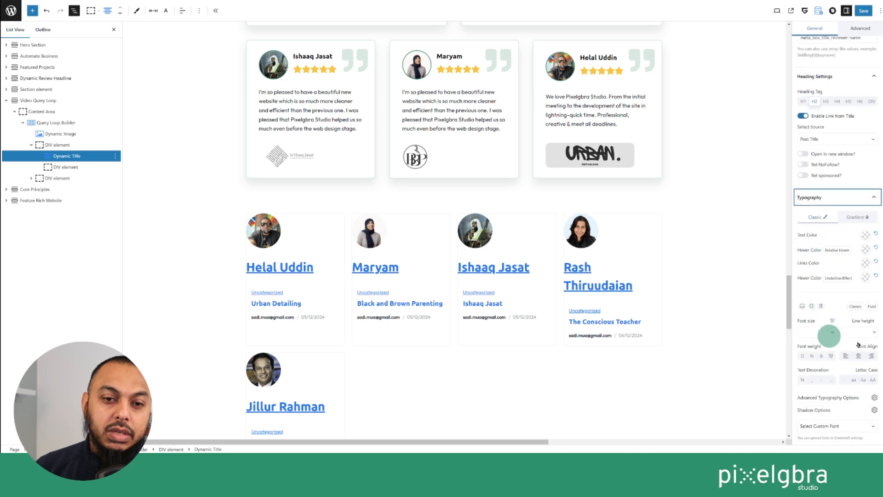
scroll(839, 270, "up", 1)
left_click(825, 270)
left_click(802, 274)
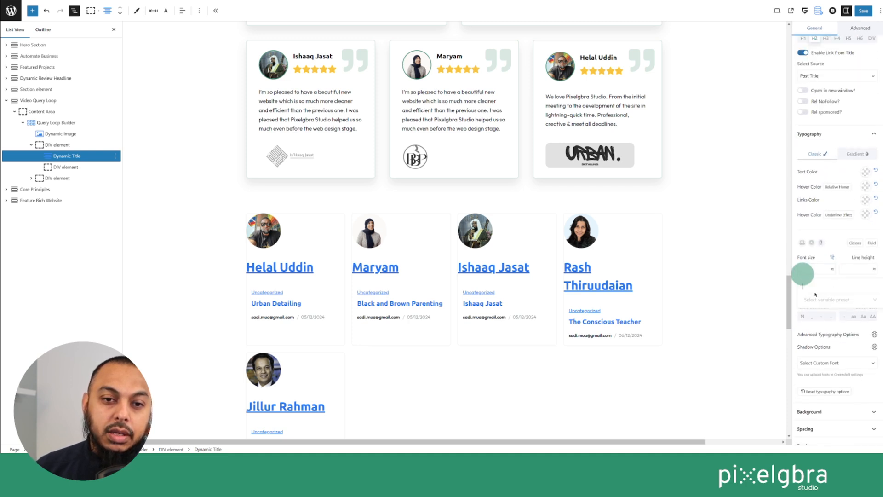
left_click(824, 299)
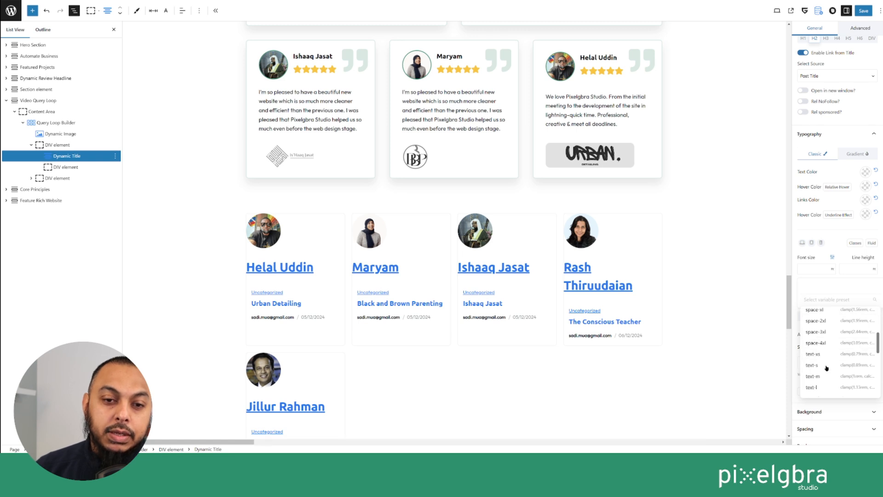
scroll(826, 366, "down", 3)
left_click(818, 353)
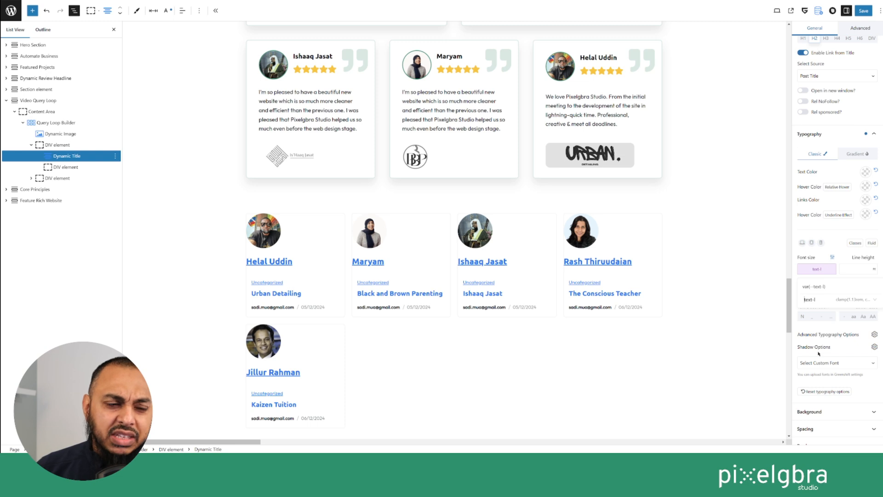
scroll(835, 275, "up", 3)
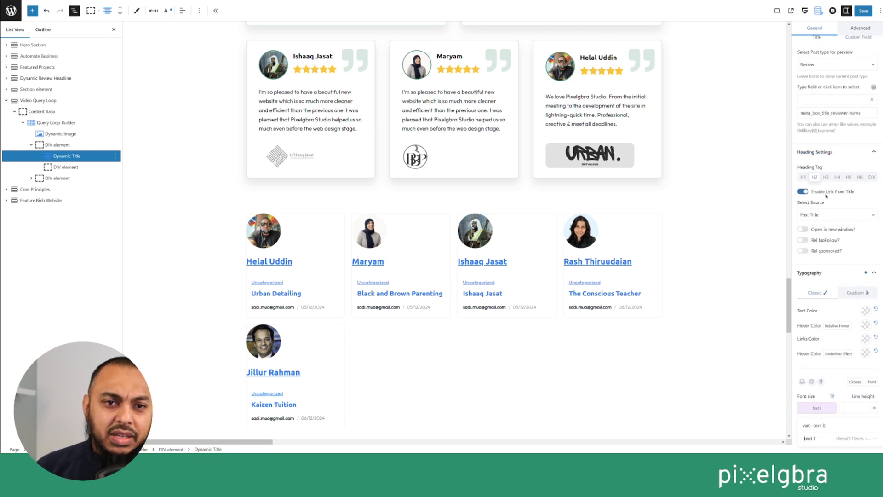
left_click(803, 192)
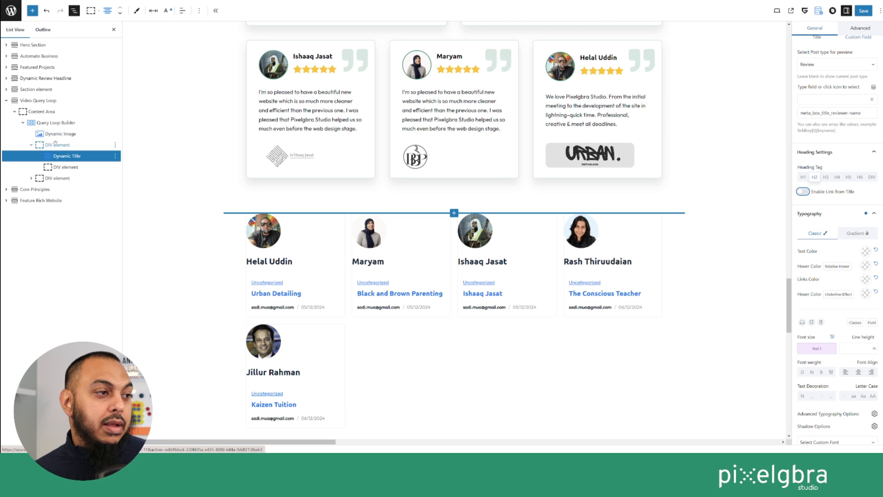
Step: Insert a new DIV element directly after the Dynamic Image in the query loop
left_click(57, 133)
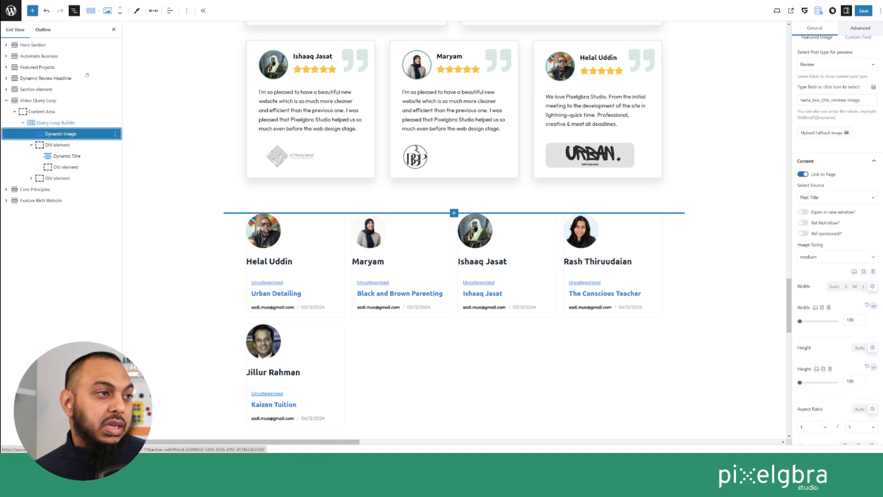
left_click(39, 10)
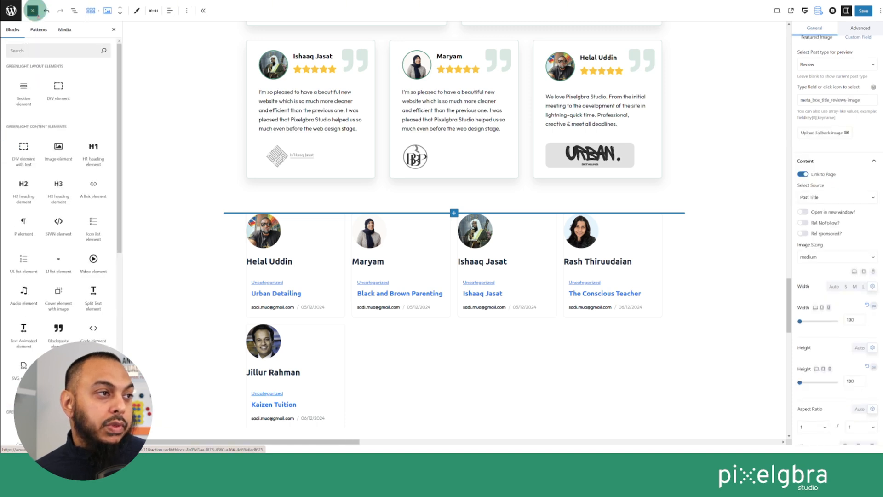
left_click(58, 91)
left_click(114, 29)
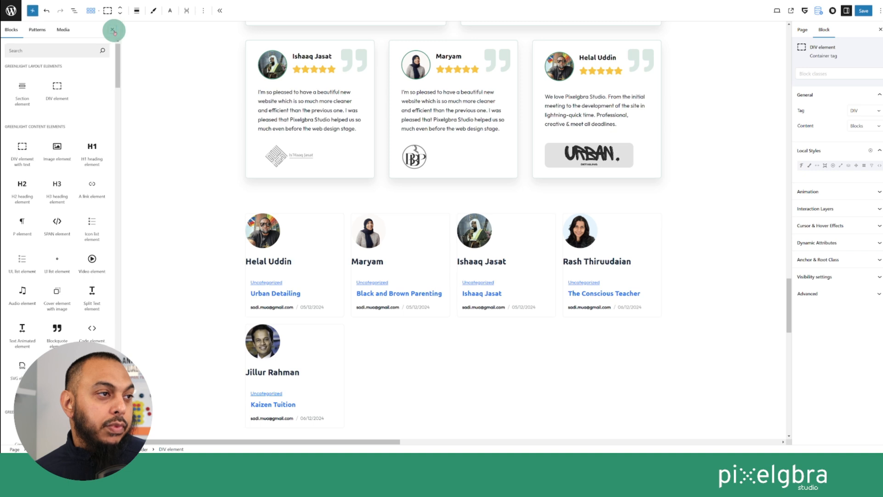
left_click(74, 11)
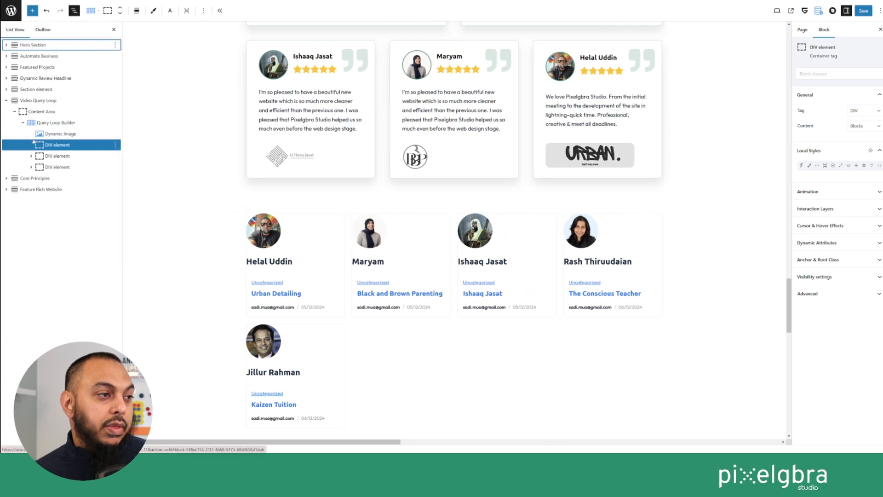
Step: Nest the Dynamic Image and the DIV element holding the Dynamic Title inside the new DIV element
left_click(57, 146)
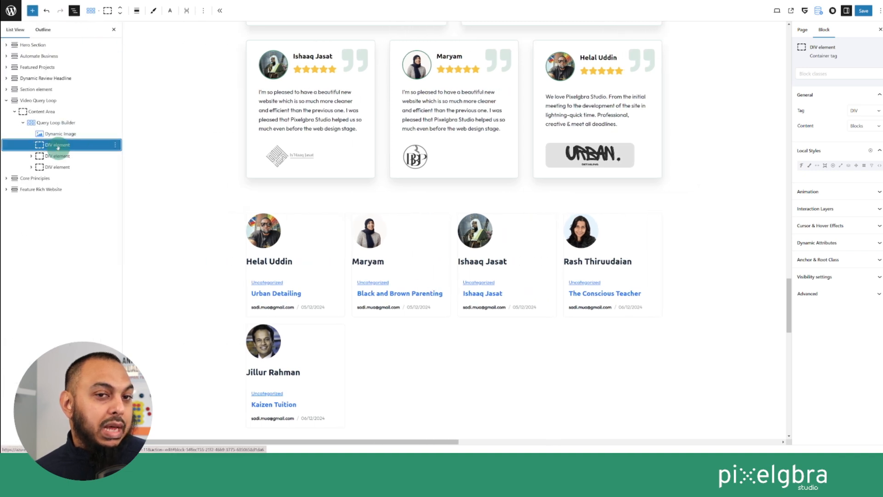
mouse_move(58, 146)
left_mouse_down()
mouse_move(58, 126)
mouse_move(56, 145)
mouse_move(87, 137)
mouse_move(67, 137)
left_mouse_up()
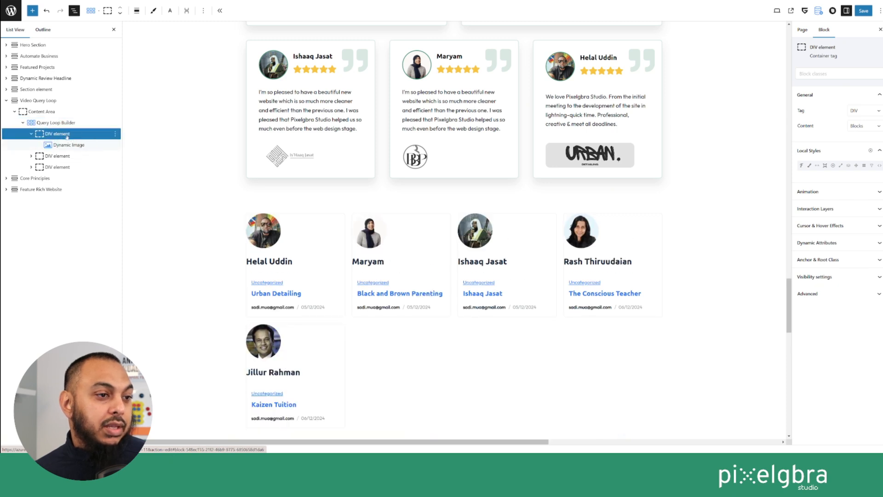
left_click(31, 156)
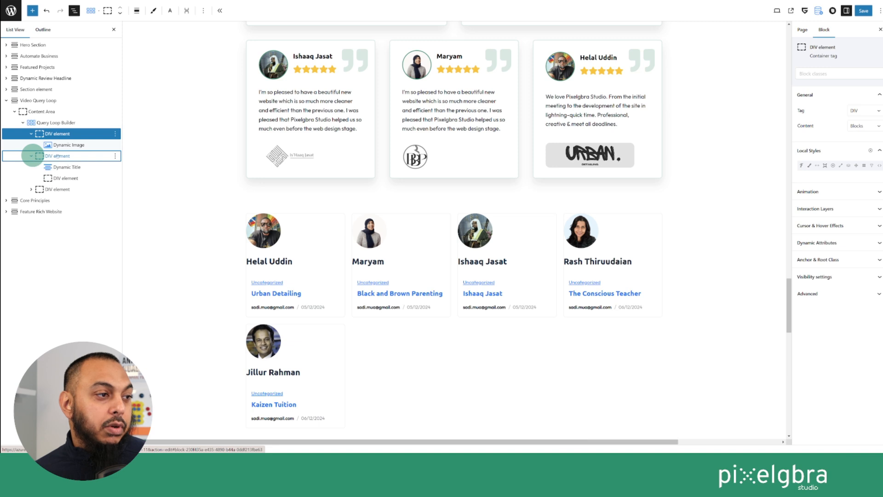
left_click(65, 157)
left_click_drag(66, 157, 72, 150)
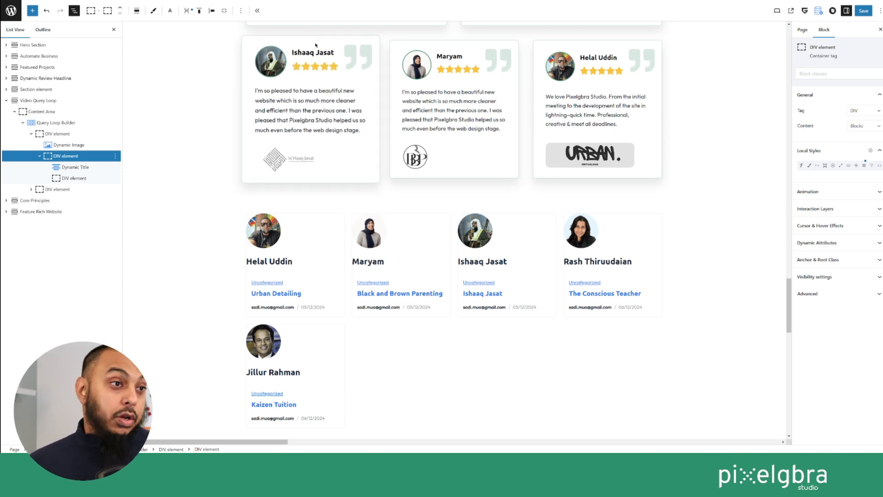
Step: Give the outer DIV element around the image and title a flex display with a rightward row direction
left_click(61, 134)
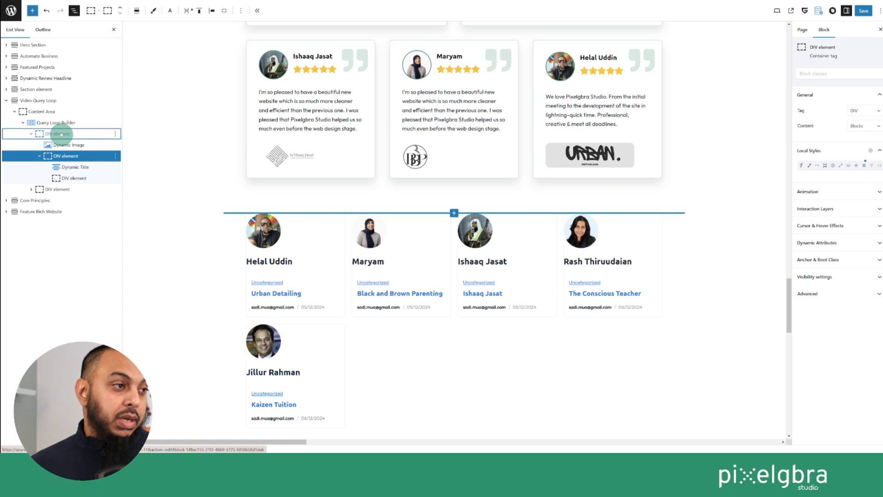
left_click(863, 165)
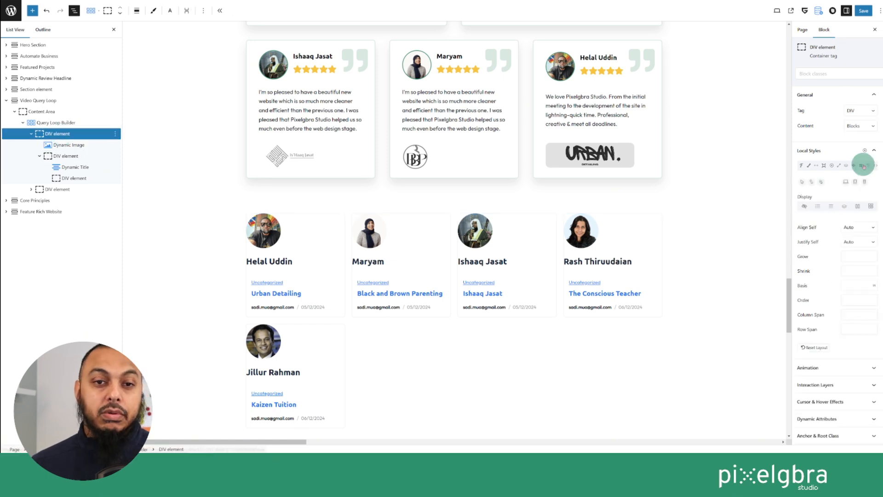
left_click(858, 206)
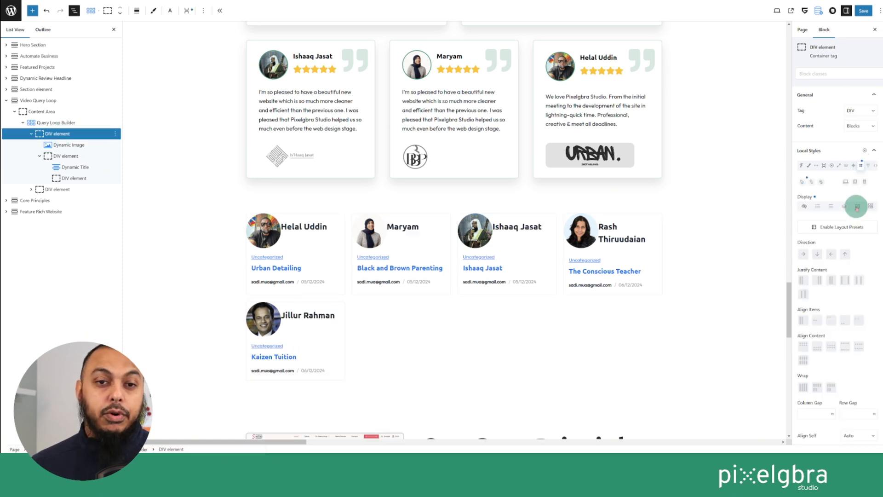
left_click(803, 254)
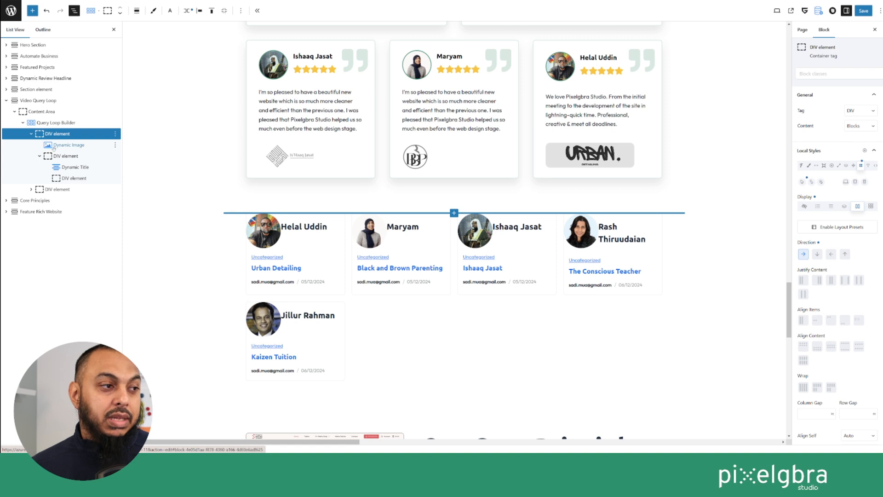
Step: Search the block library for "svg", insert an SVG element, and nest it inside the empty DIV element below the Dynamic Title
left_click(64, 156)
left_click(74, 179)
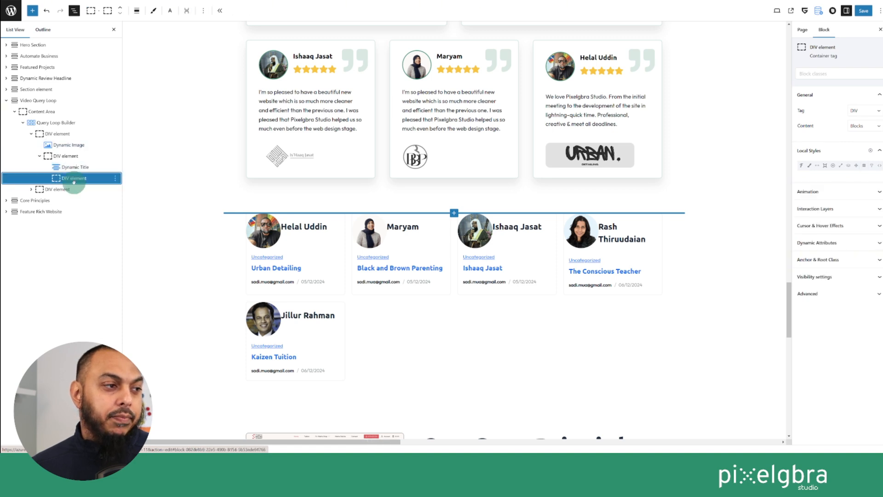
left_click(32, 11)
left_click(55, 50)
type("s")
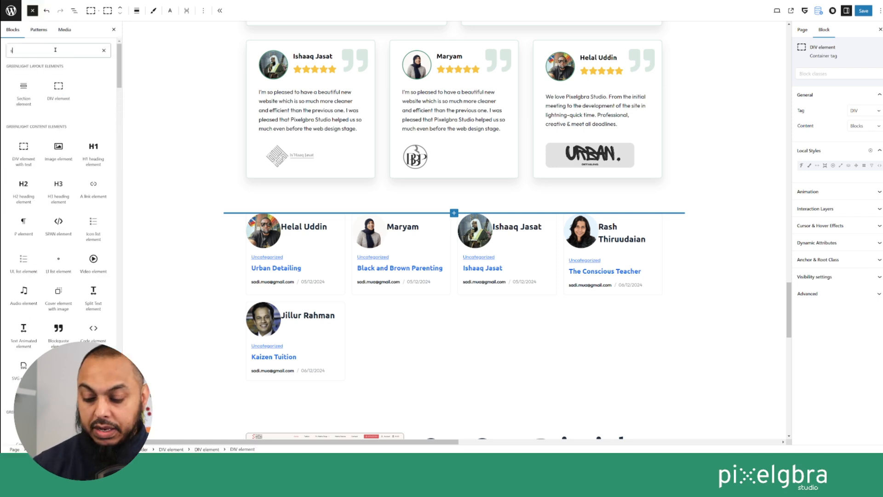
type("vg")
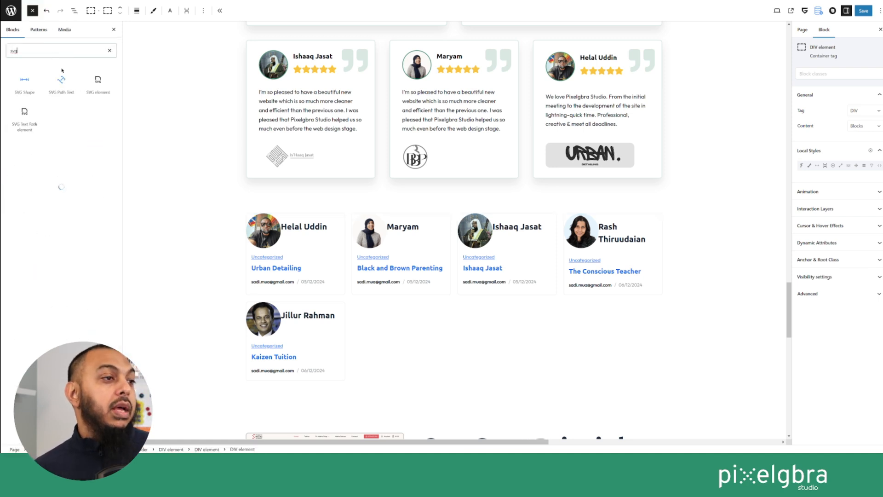
left_click(94, 81)
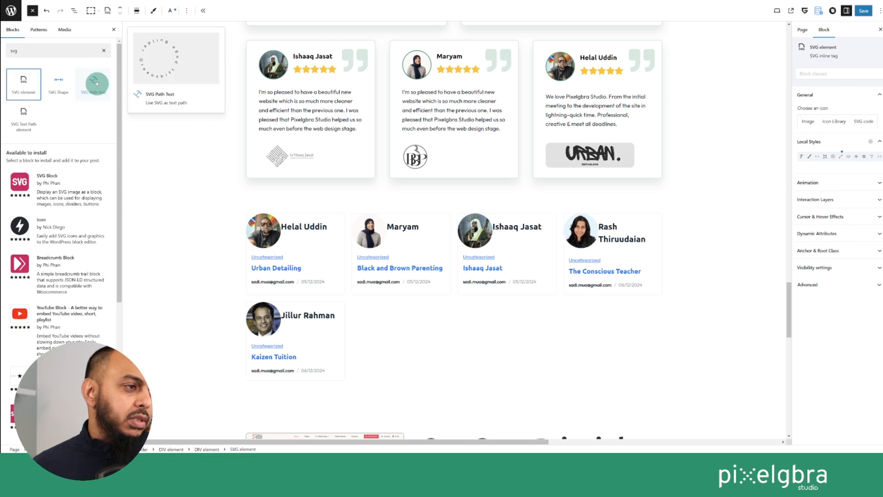
left_click(114, 29)
left_click(74, 10)
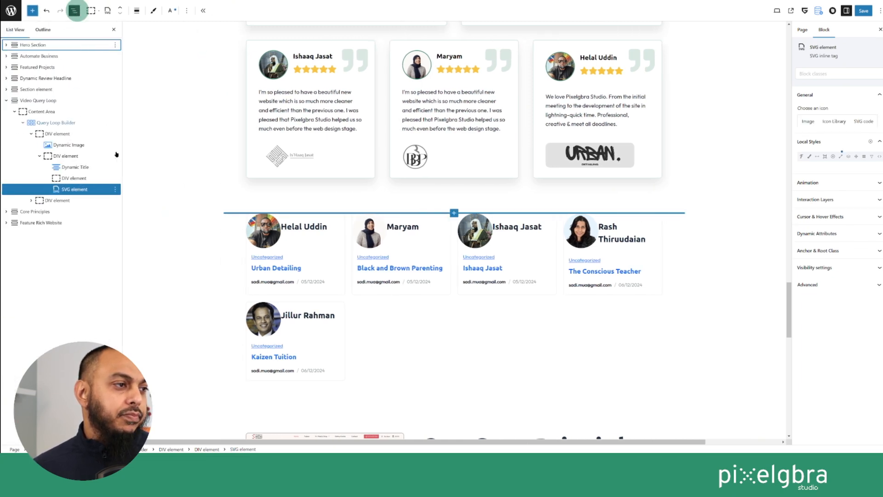
mouse_move(70, 191)
left_mouse_down()
mouse_move(89, 183)
mouse_move(75, 176)
left_mouse_up()
Step: Search the icon library for "star" and assign the solid star icon to the SVG element
left_click(79, 191)
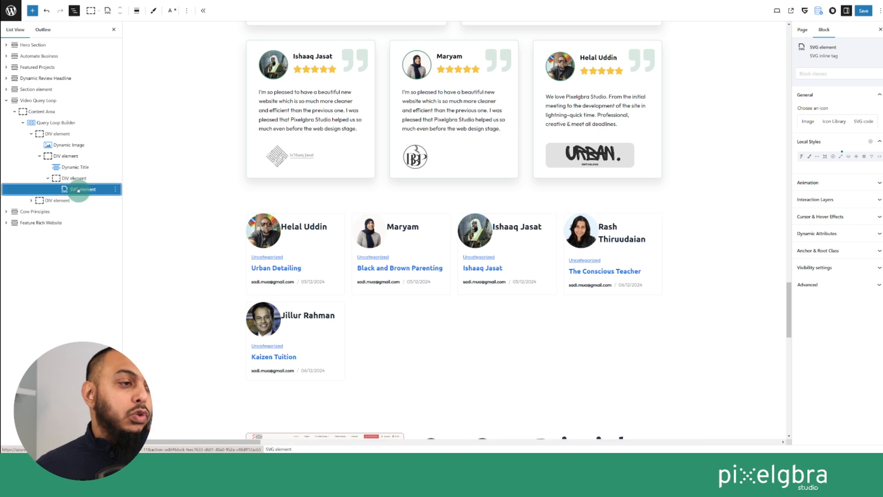
left_click(834, 121)
left_click(834, 132)
type("star")
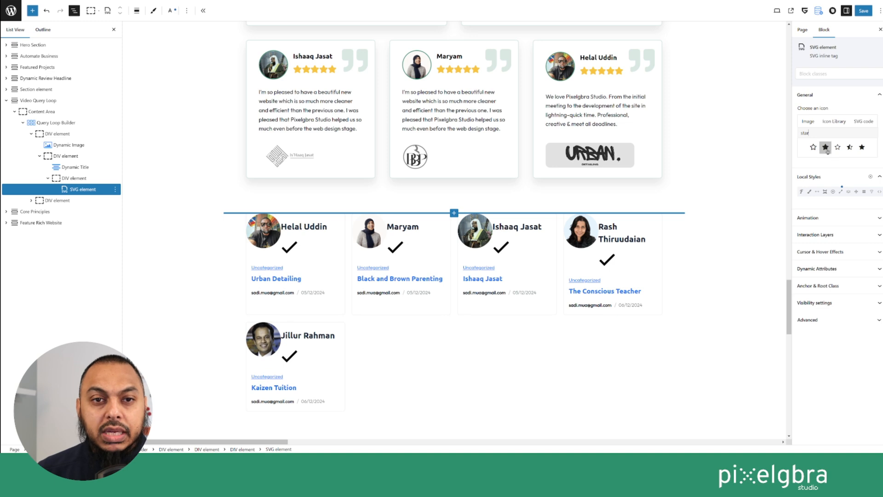
left_click(826, 148)
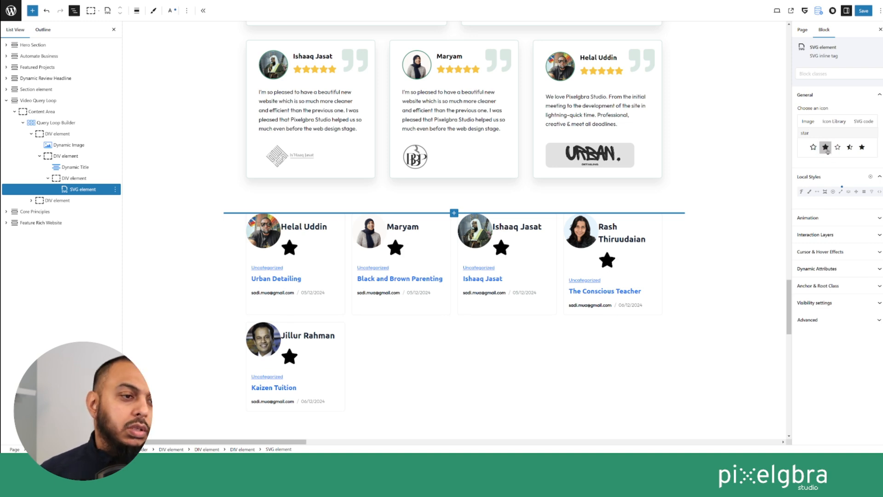
Step: Set the star SVG element's width and height to 25 in its local size styles
left_click(841, 192)
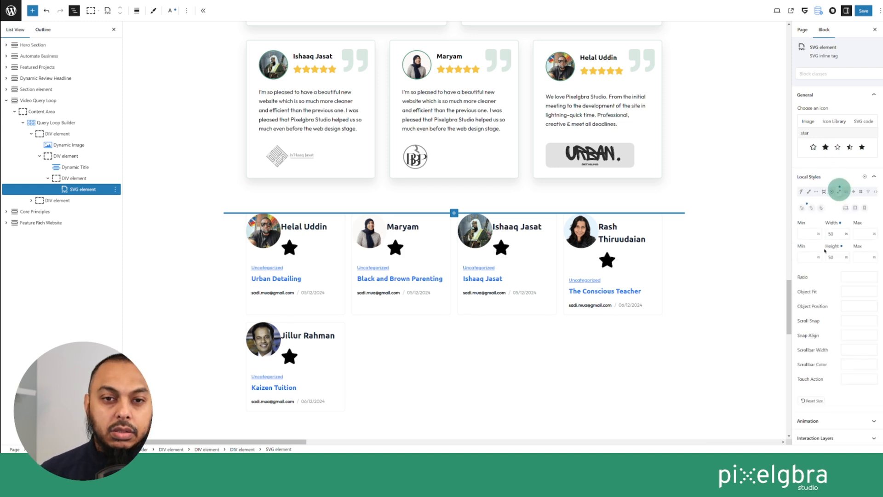
left_click(836, 234)
left_click_drag(835, 234, 818, 233)
type("25")
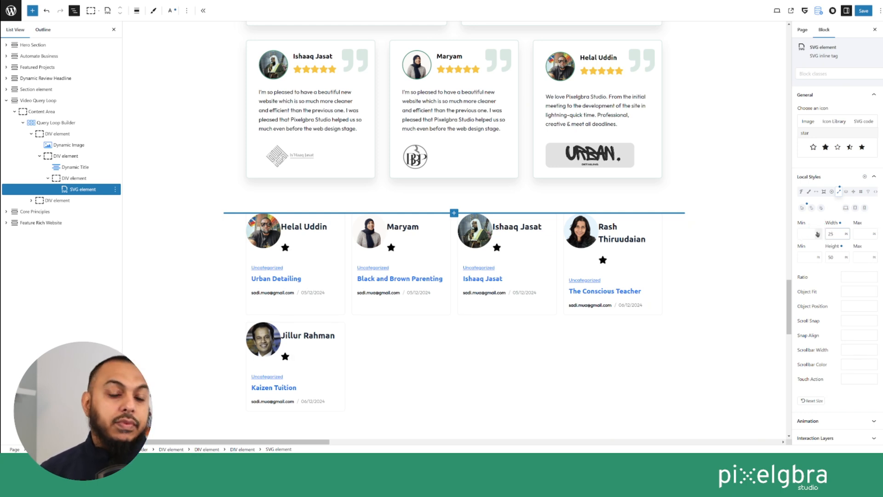
left_click_drag(835, 257, 821, 257)
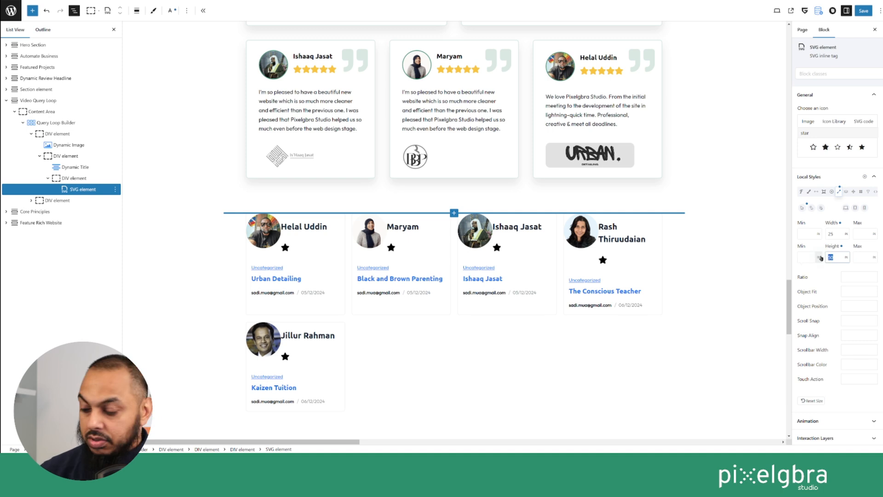
type("25")
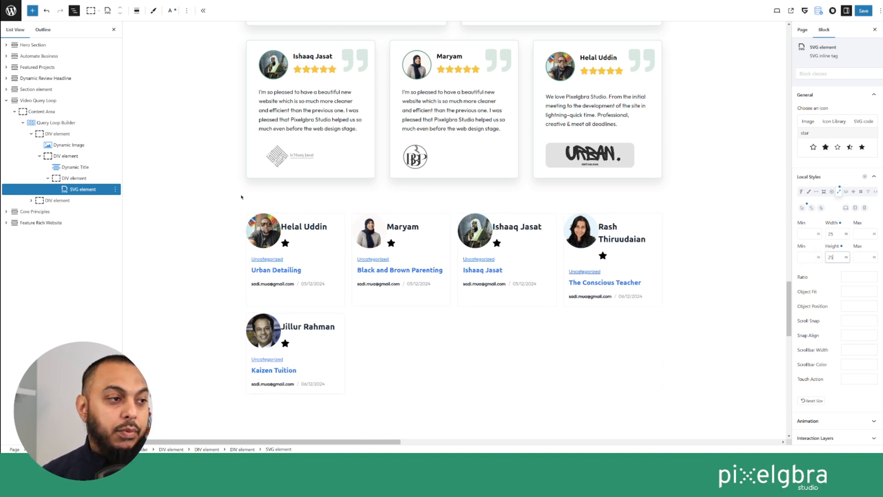
Step: Set the star SVG's local fill color to #FBC441 by sampling the yellow stars in the review cards above
left_click(74, 189)
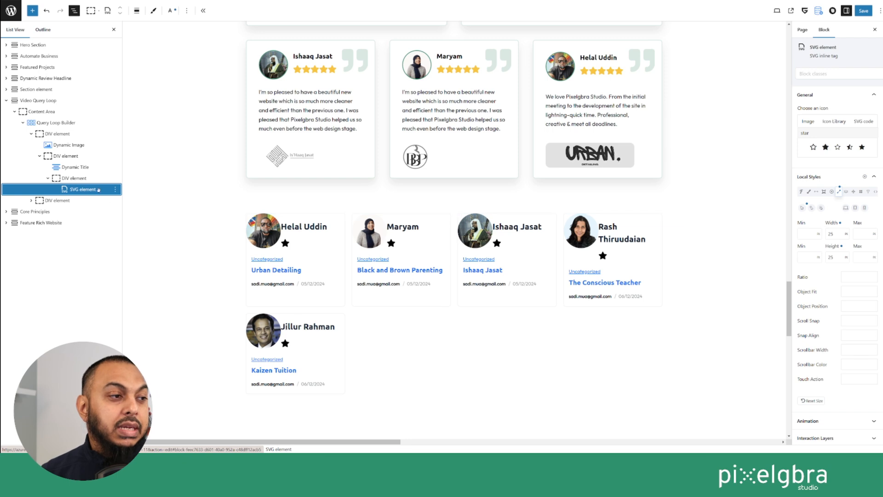
left_click(809, 191)
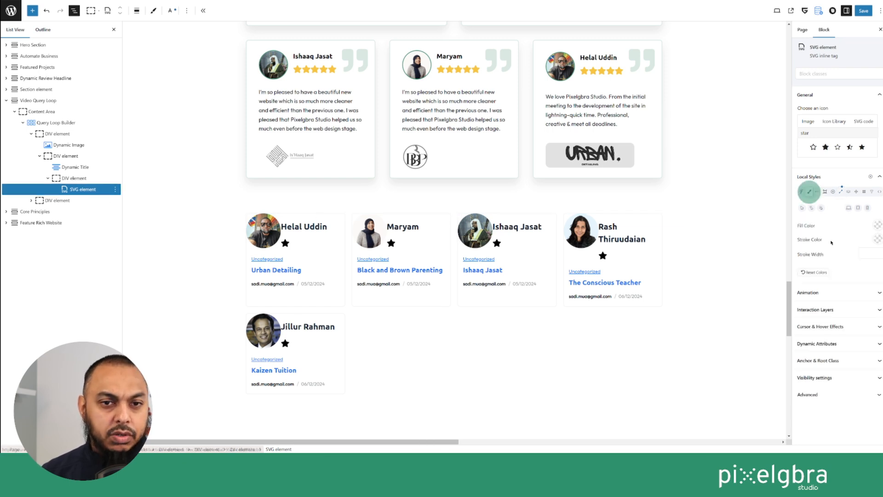
left_click(877, 225)
left_click(850, 256)
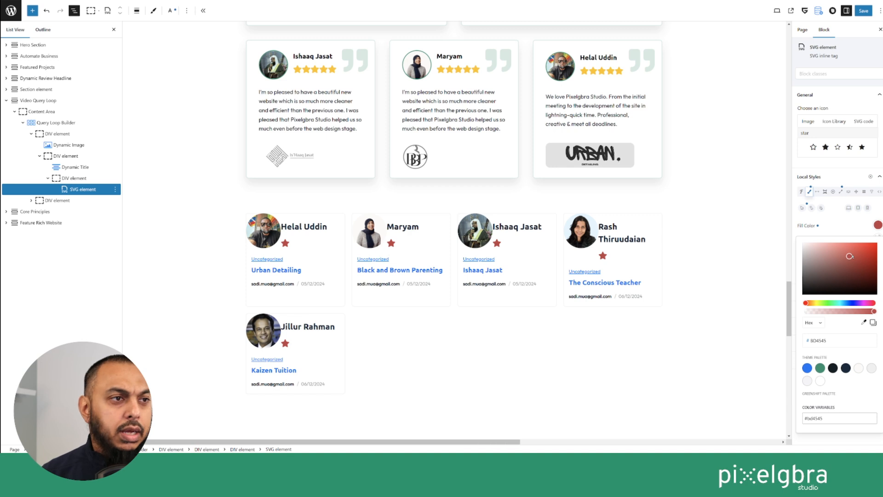
left_click(813, 303)
left_click_drag(813, 304, 816, 303)
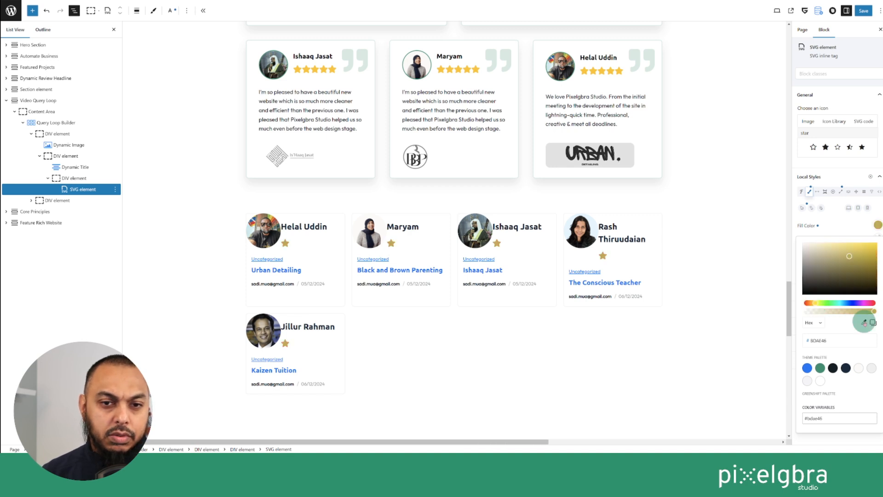
left_click(864, 323)
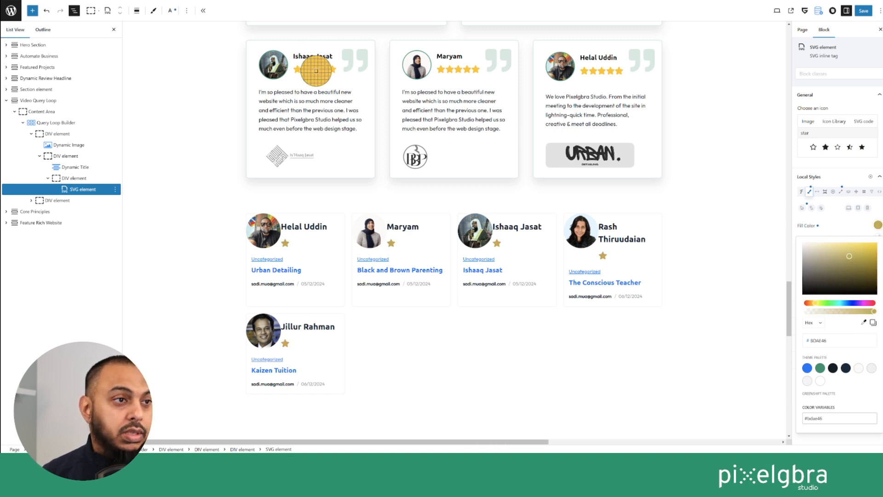
left_click(318, 69)
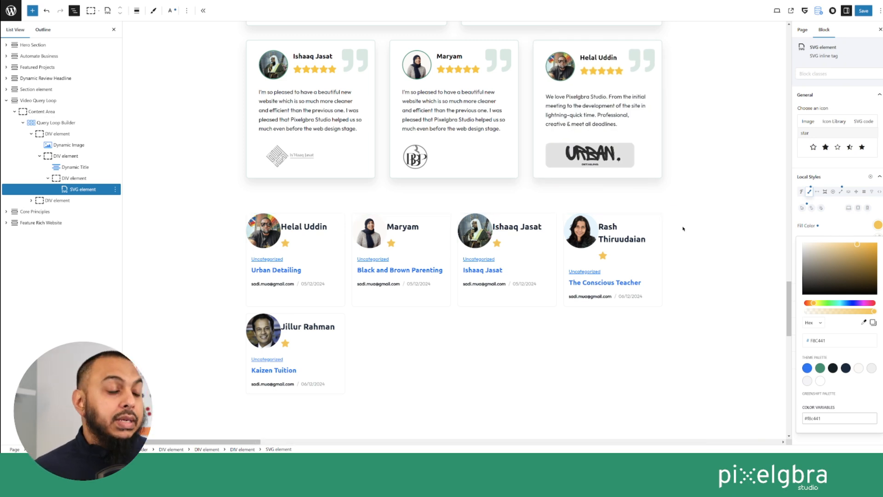
Step: Clear the local fill color from the star SVG element
left_click(84, 190)
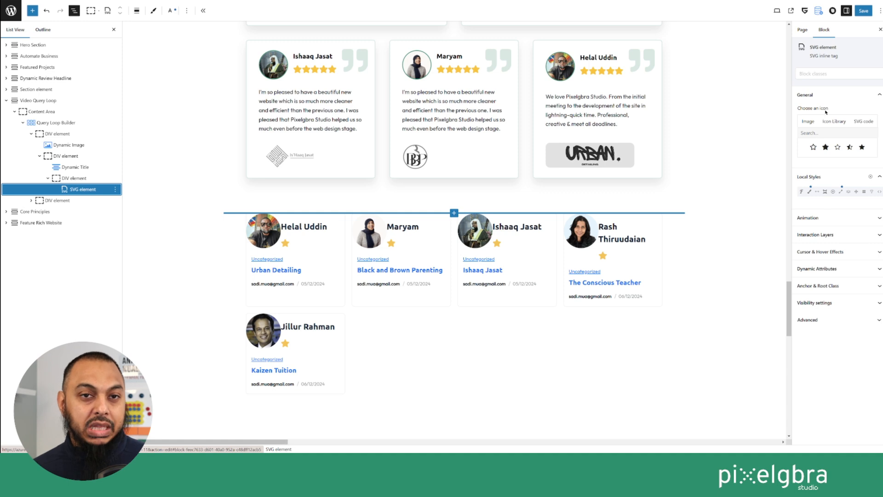
left_click(817, 74)
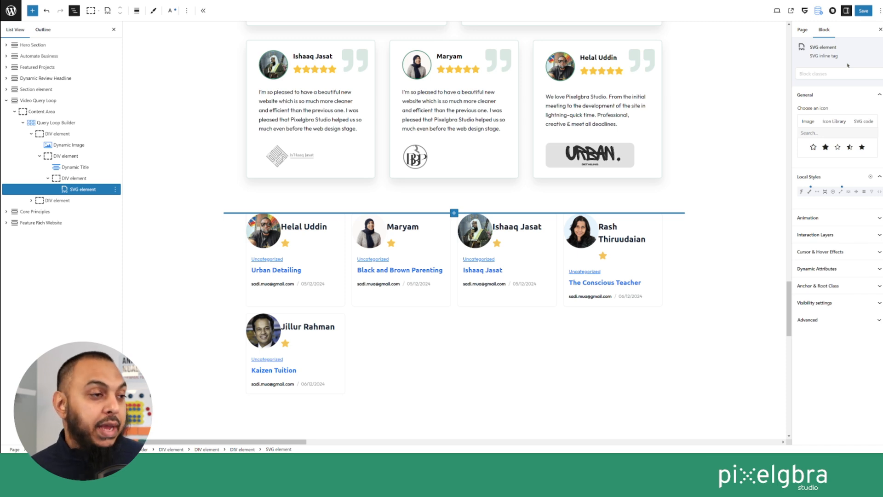
left_click(809, 75)
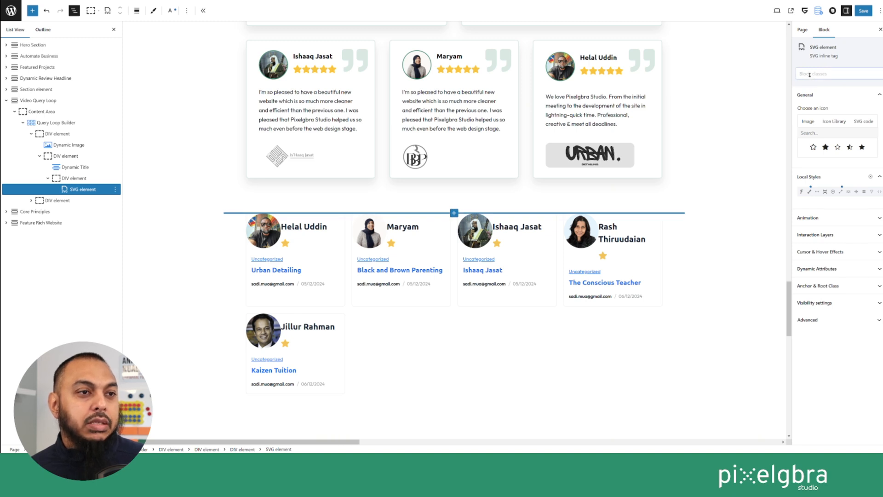
left_click(809, 191)
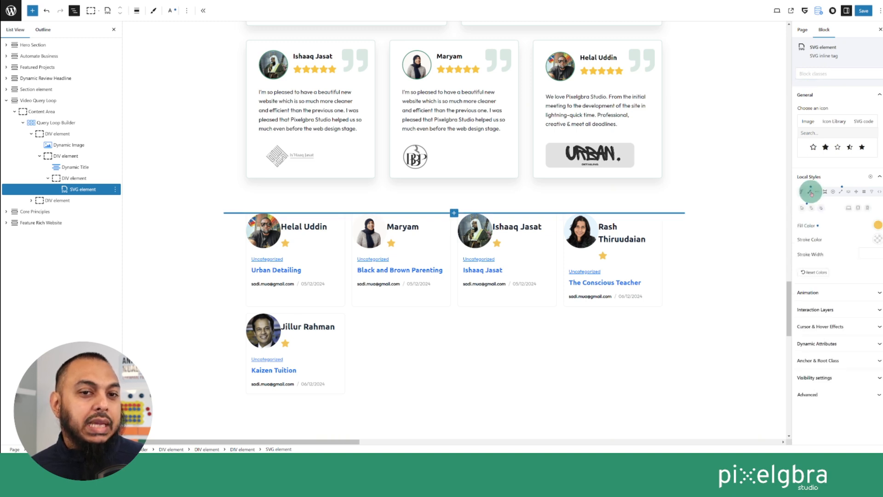
left_click(818, 227)
Step: Create a block class named "review--stars" with the Global Class type and add it to the star SVG element
left_click(812, 74)
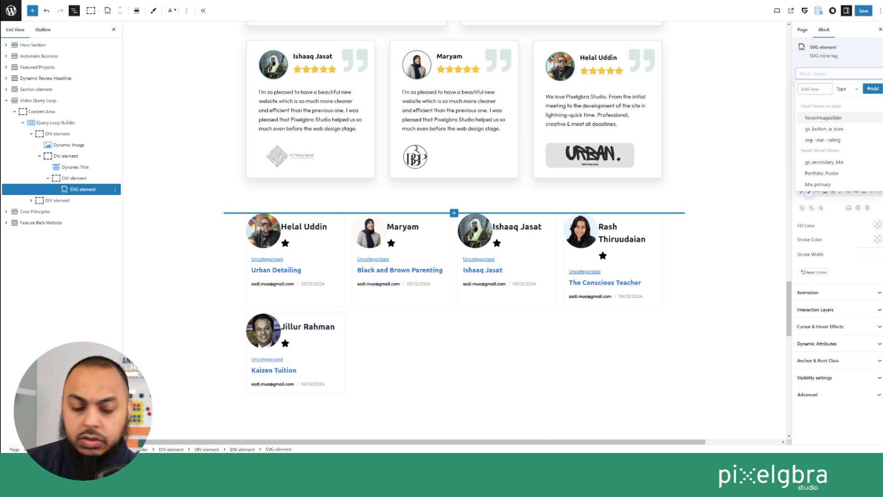
type("iew")
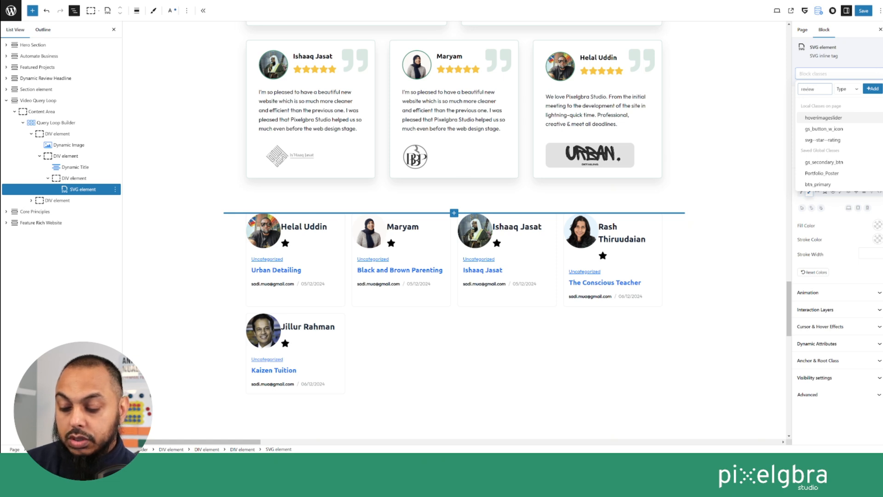
type("eview--stars")
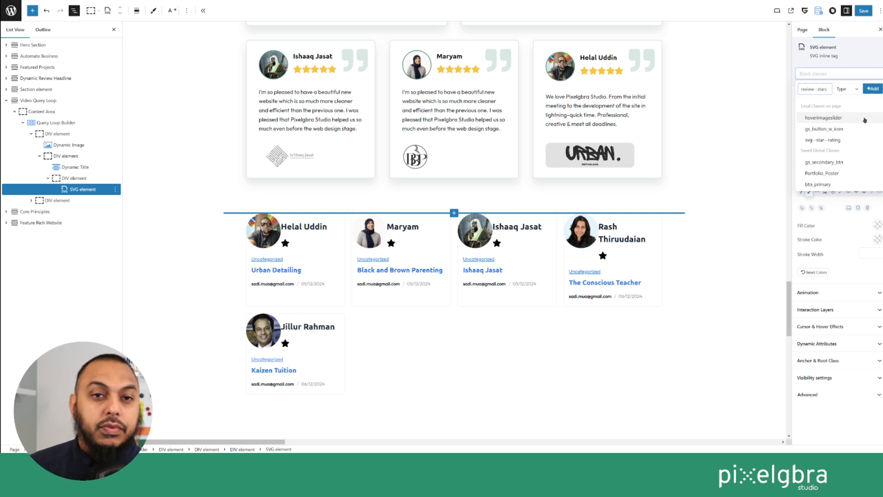
left_click(854, 89)
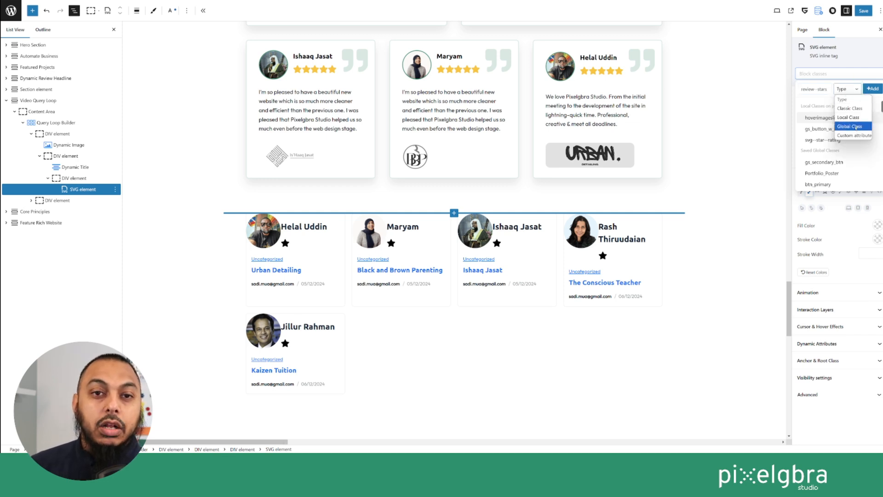
left_click(856, 127)
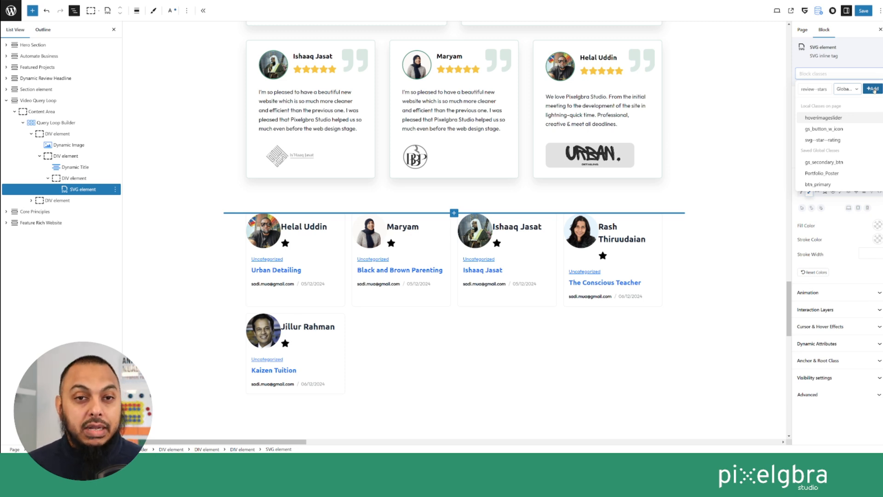
left_click(873, 89)
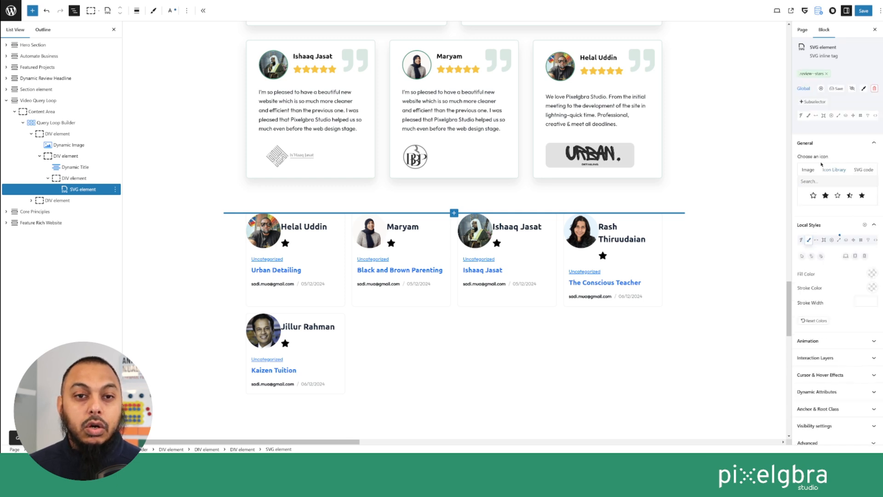
Step: Set the review--stars class's fill color to #FBC441, sampled from the yellow stars in the review cards above
left_click(809, 116)
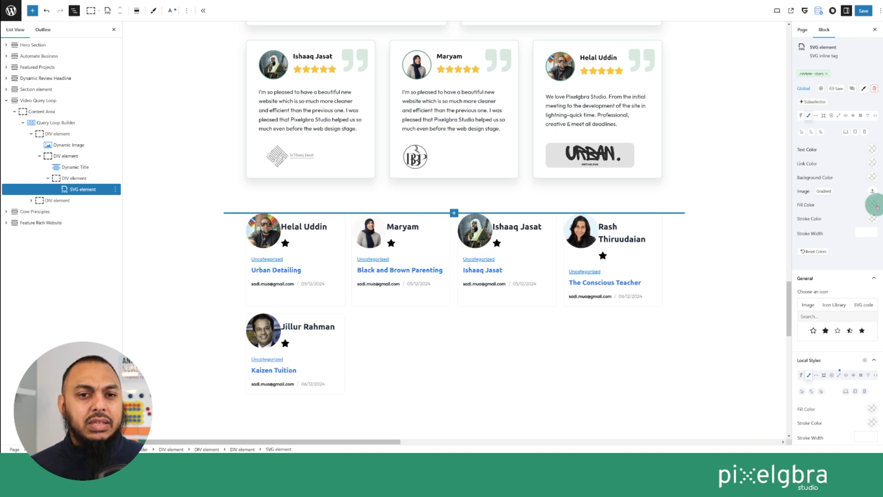
left_click(873, 204)
left_click(854, 228)
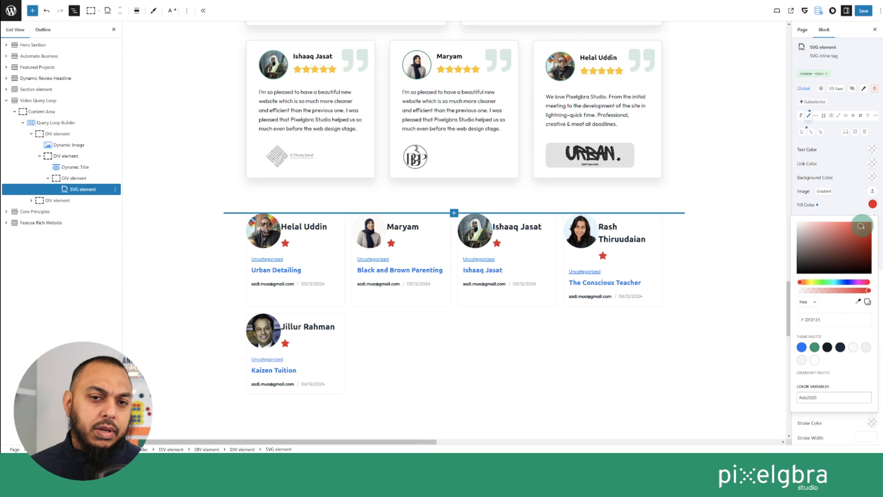
mouse_move(865, 224)
left_mouse_down()
mouse_move(813, 235)
mouse_move(869, 221)
left_mouse_up()
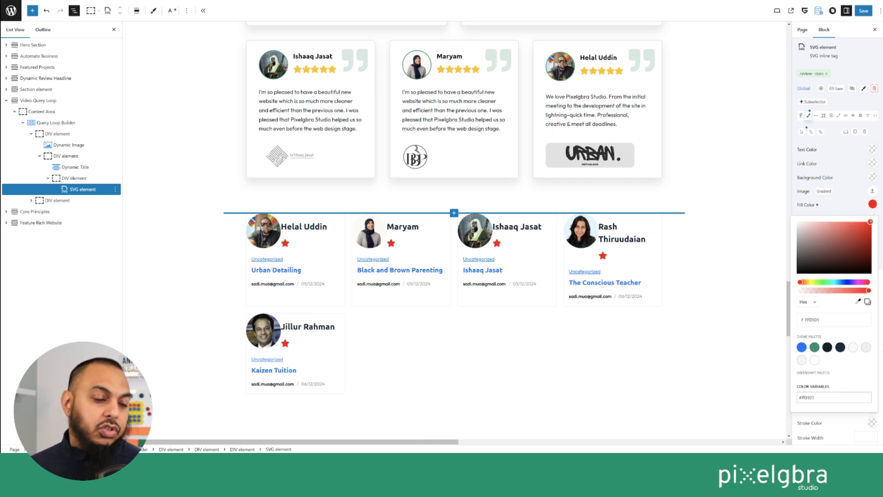
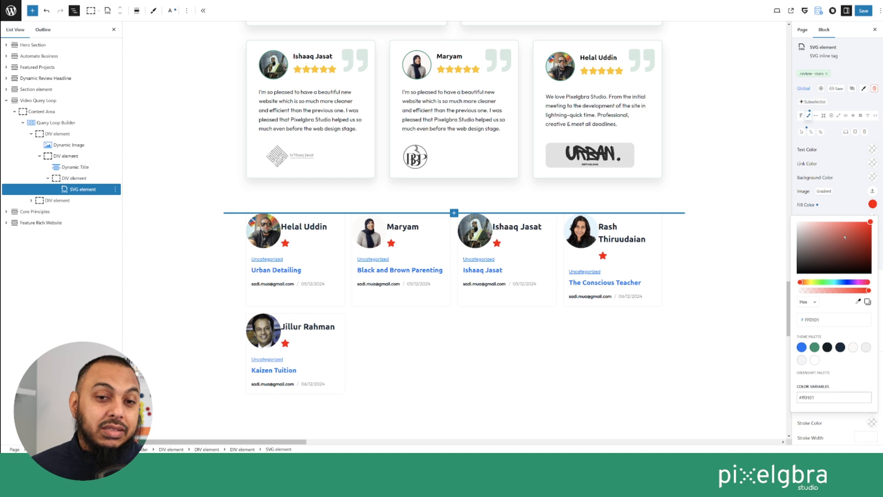
left_click(858, 302)
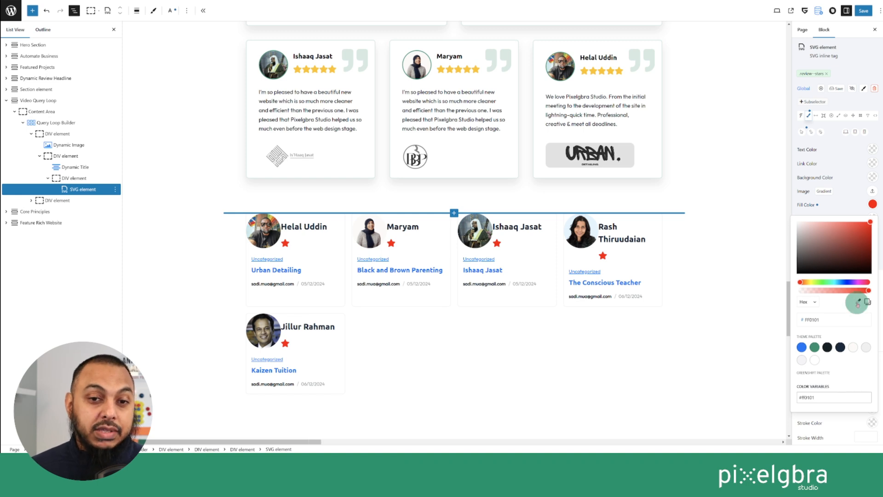
left_click(297, 71)
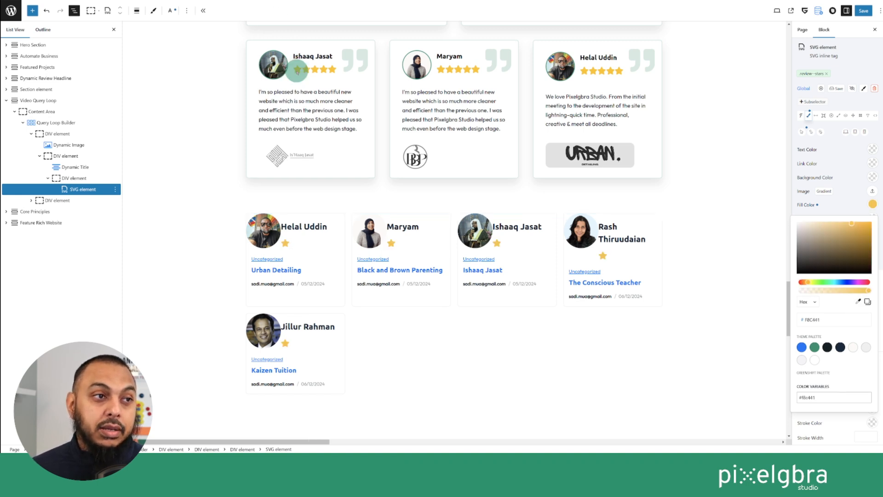
Step: Duplicate the star SVG element four times inside its DIV element to make a five-star row
left_click(91, 190)
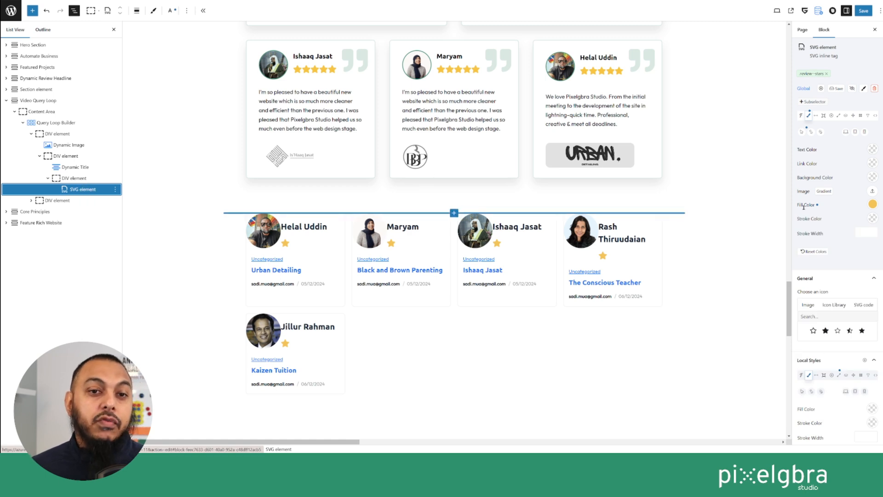
left_click(115, 189)
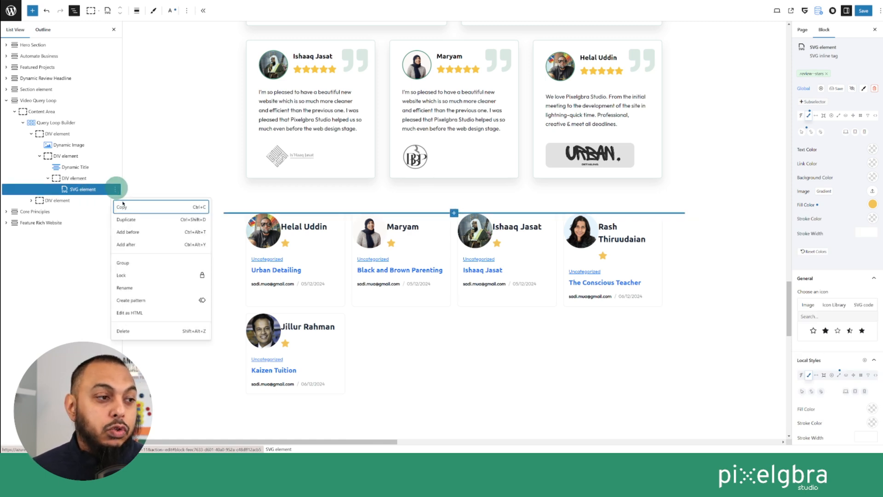
left_click(127, 219)
left_click(115, 200)
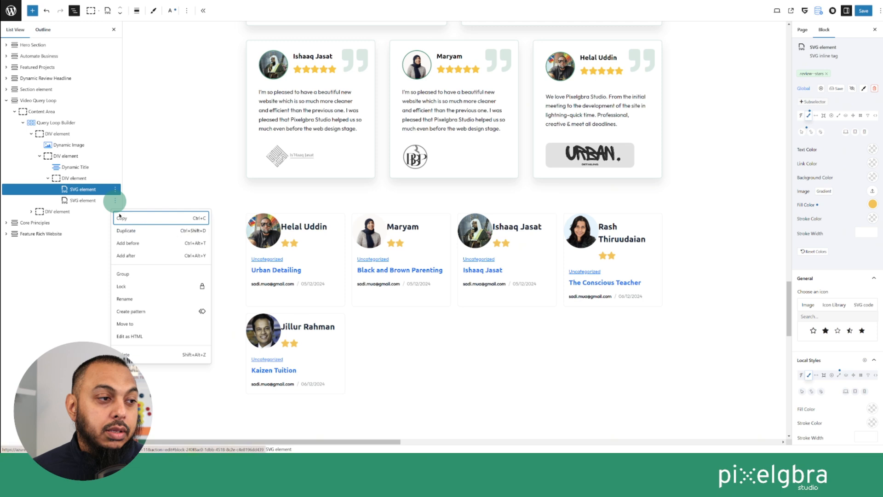
left_click(123, 230)
left_click(115, 211)
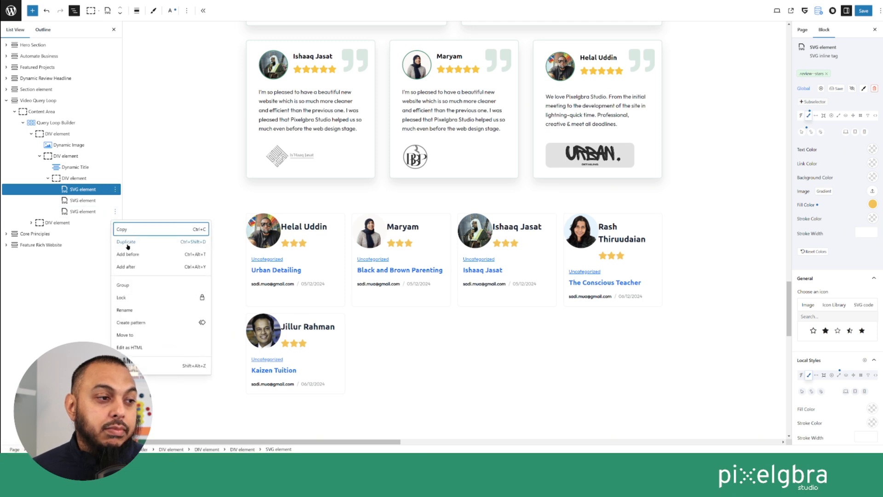
left_click(127, 242)
left_click(115, 222)
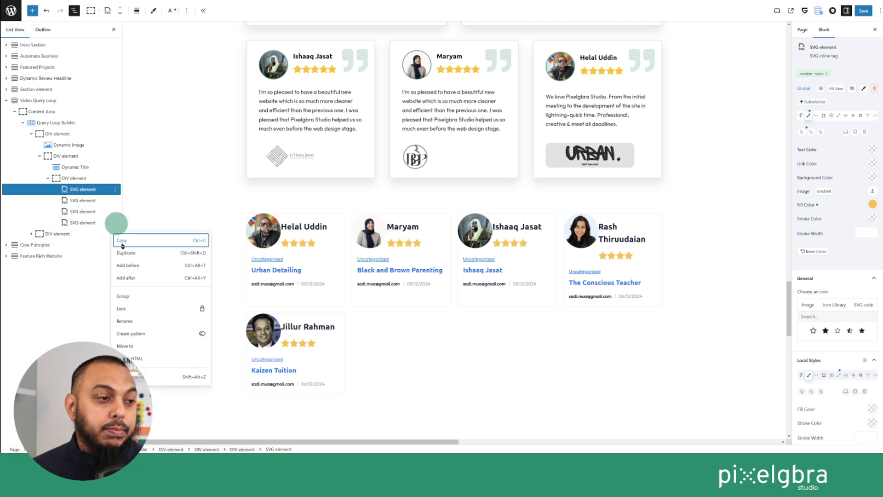
left_click(127, 254)
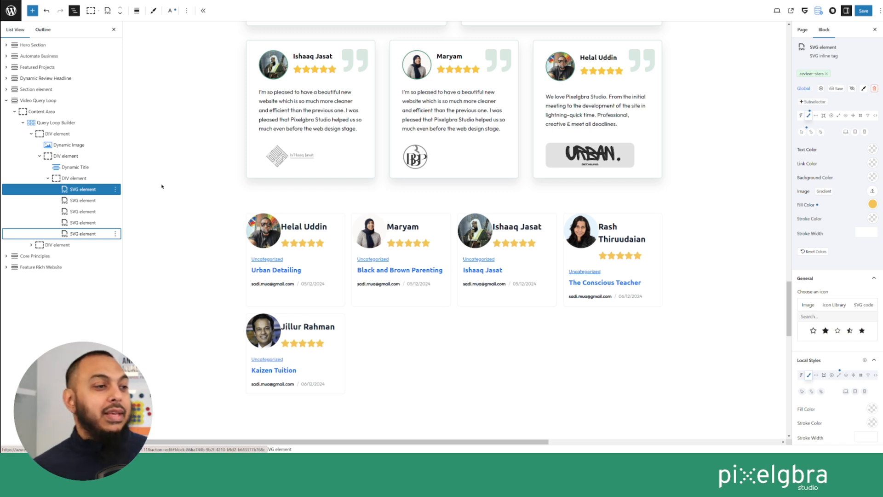
Step: Change the review--stars class's fill color to red #F7405C through the first star SVG element
left_click(85, 200)
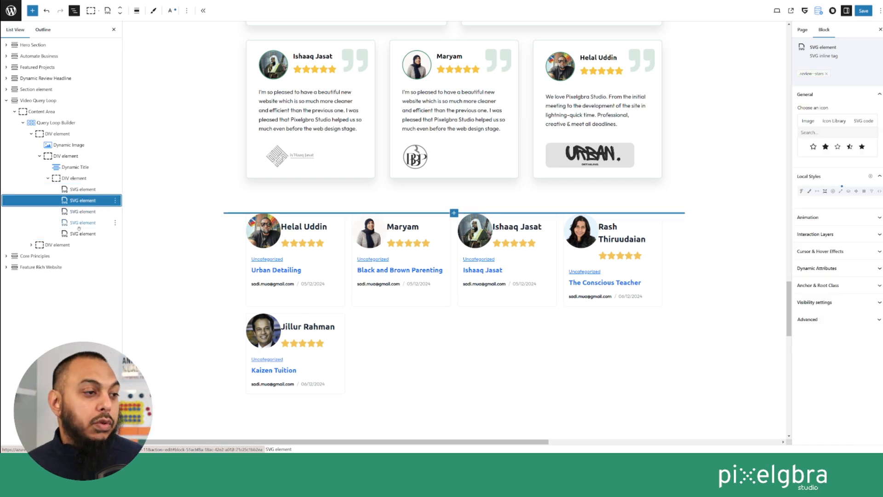
left_click(83, 189)
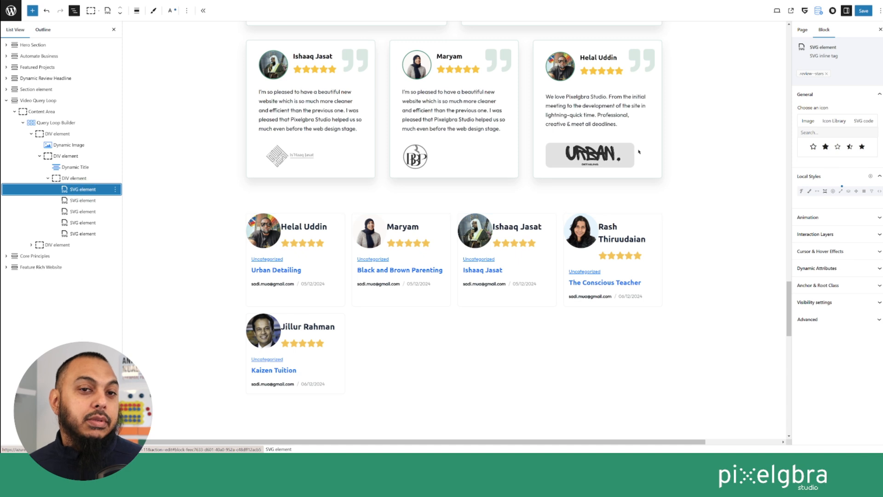
left_click(811, 73)
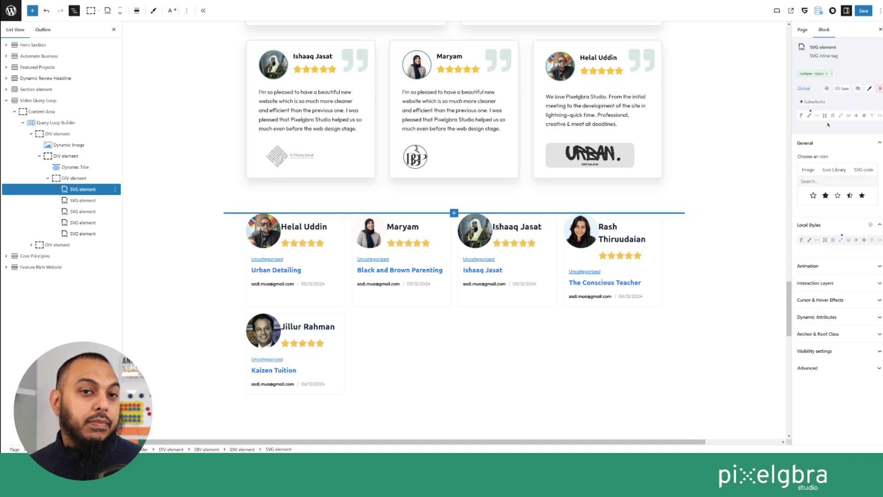
left_click(809, 116)
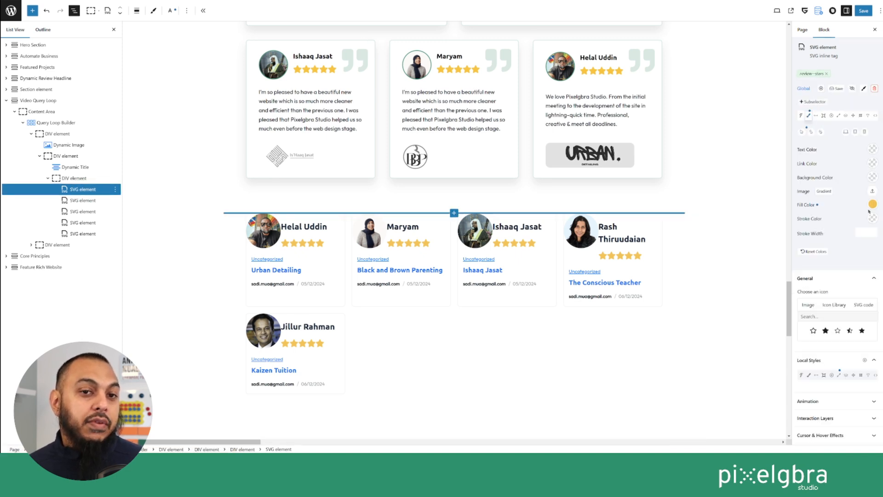
left_click(872, 205)
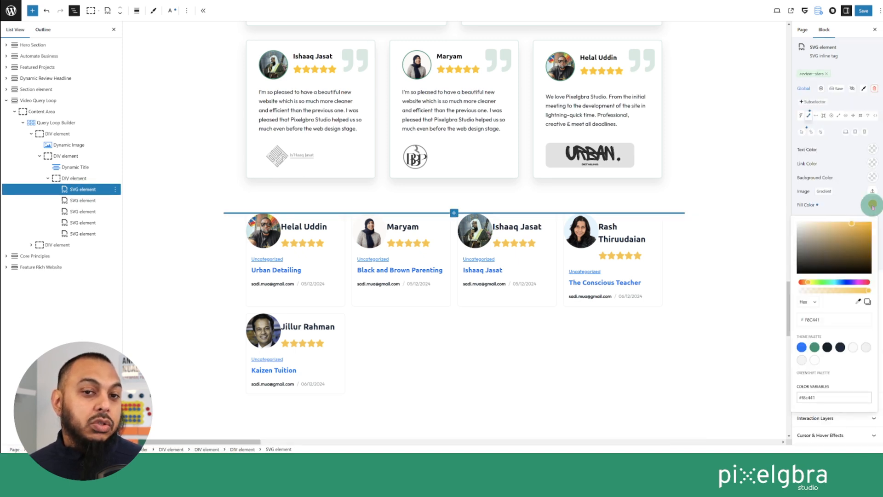
left_click(868, 283)
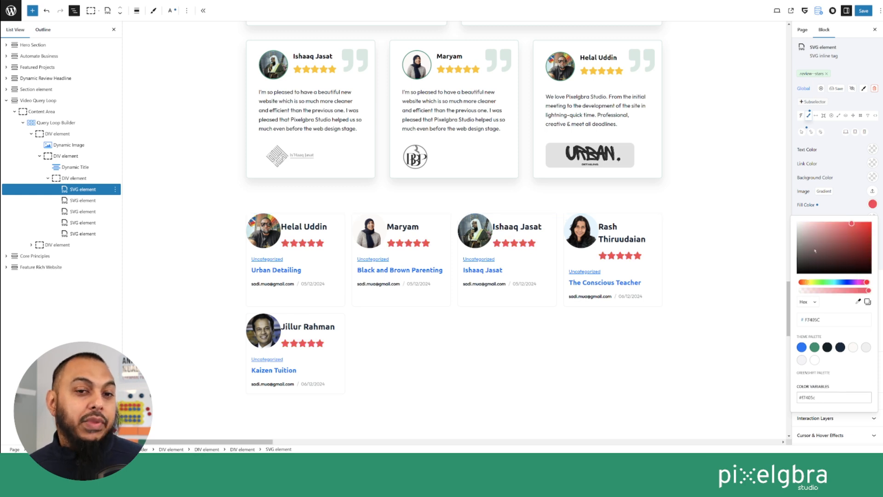
Step: Inspect the block classes of the fifth and fourth star SVG elements and undo the last change
left_click(83, 234)
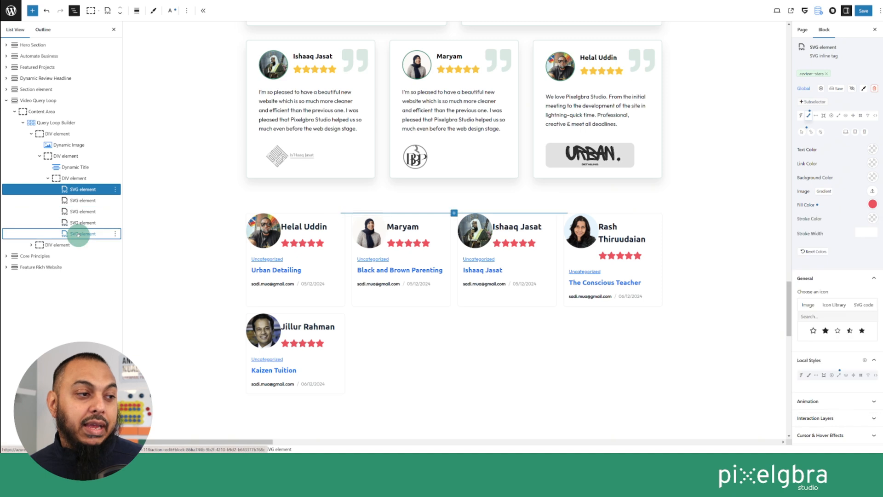
left_click(826, 74)
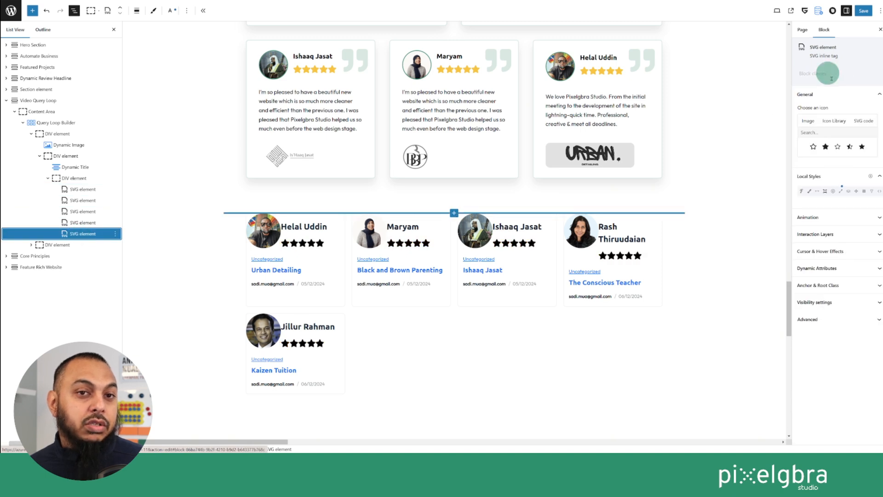
left_click(84, 223)
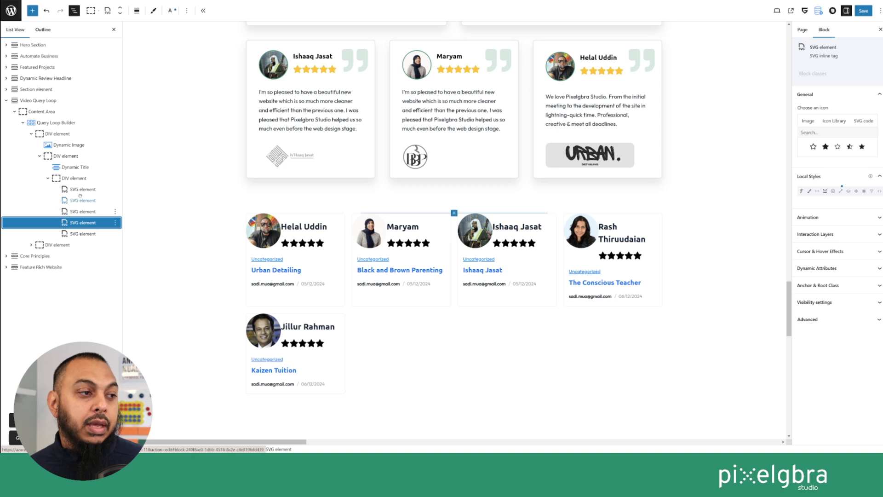
key("ctrl+z")
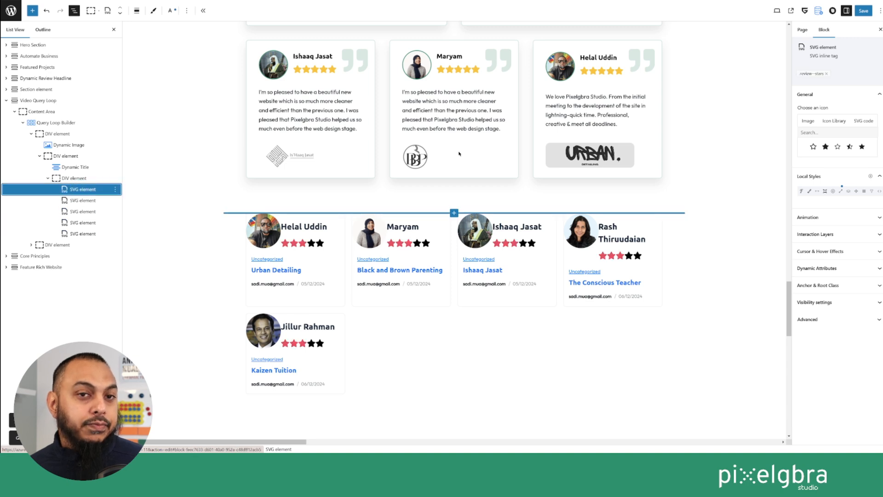
Step: Set the review--stars class's fill color to #FBC441 by sampling the yellow stars in the review cards above
left_click(812, 73)
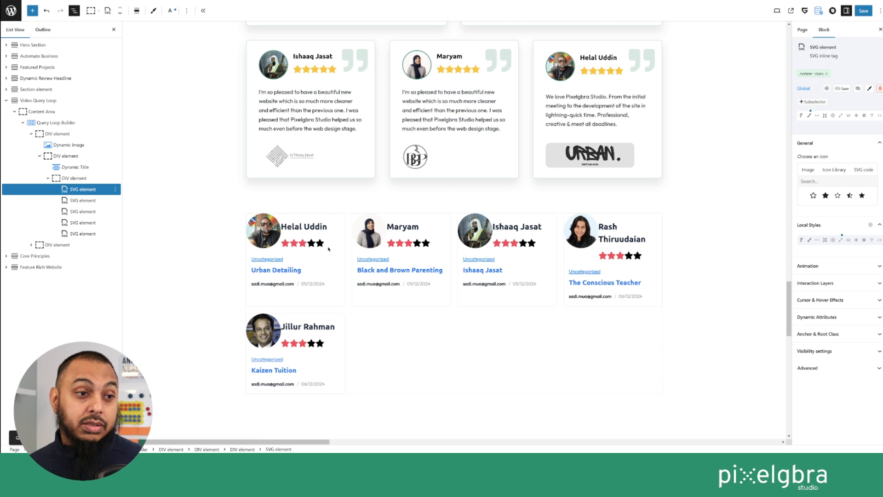
left_click(809, 116)
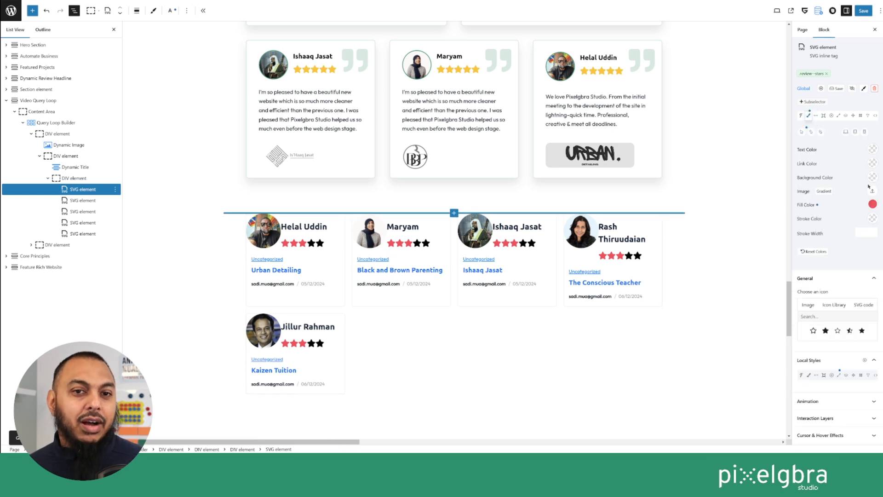
left_click(872, 204)
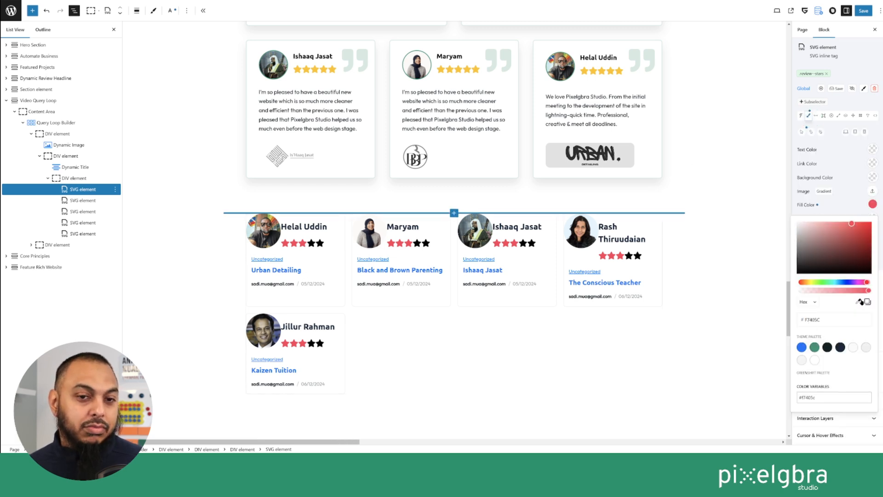
left_click(858, 301)
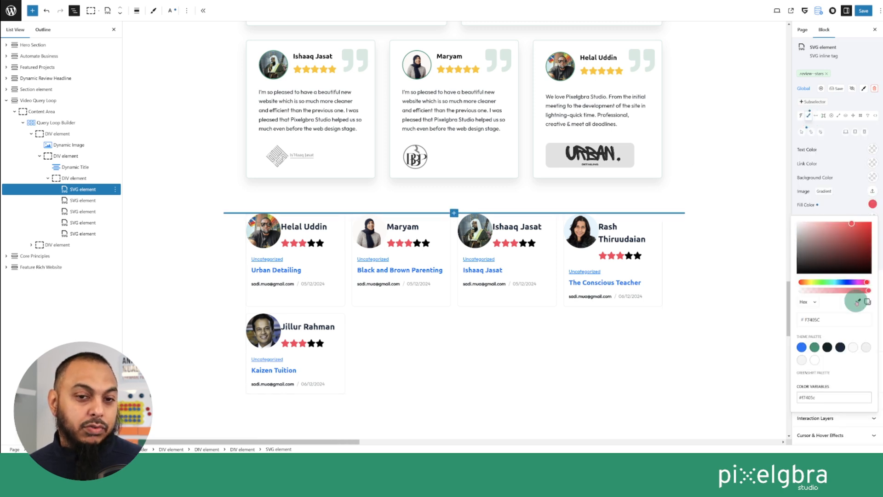
left_click(298, 68)
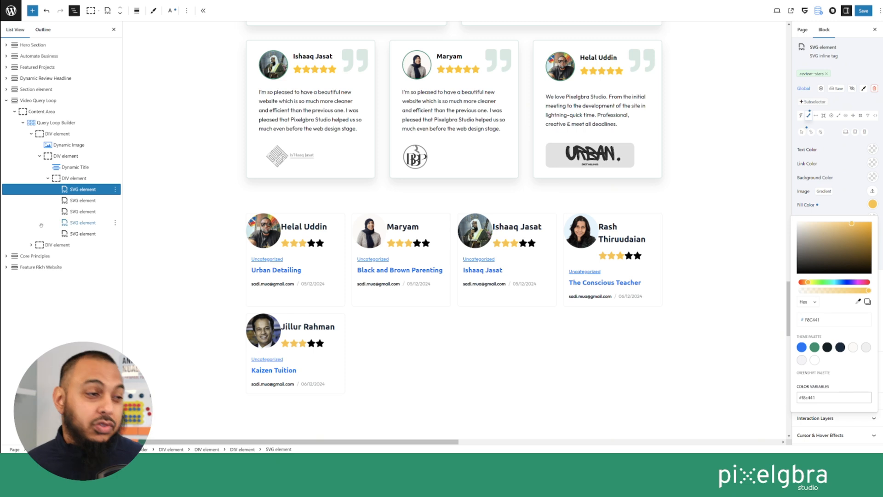
Step: Compare the block classes assigned to the fourth and first star SVG elements
left_click(81, 223)
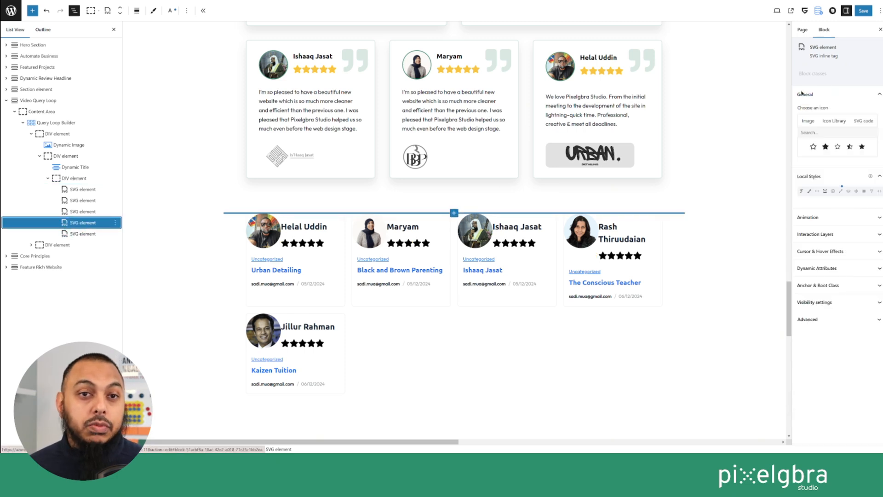
left_click(81, 189)
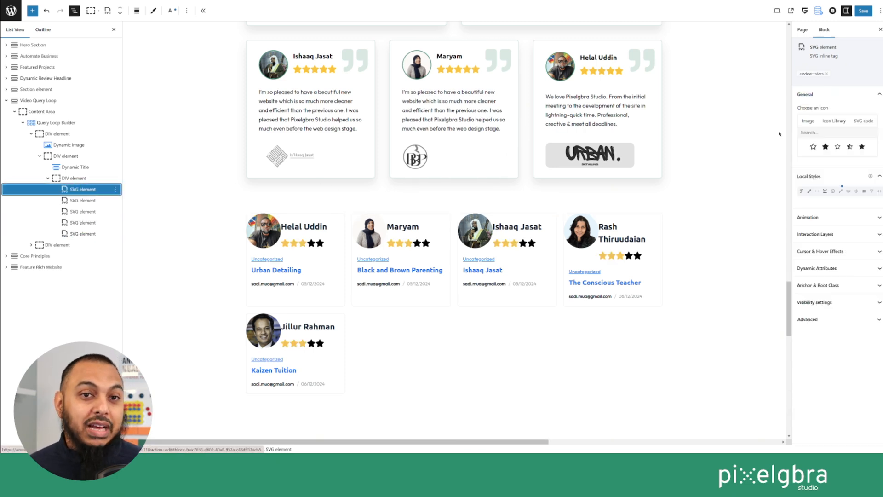
left_click(812, 73)
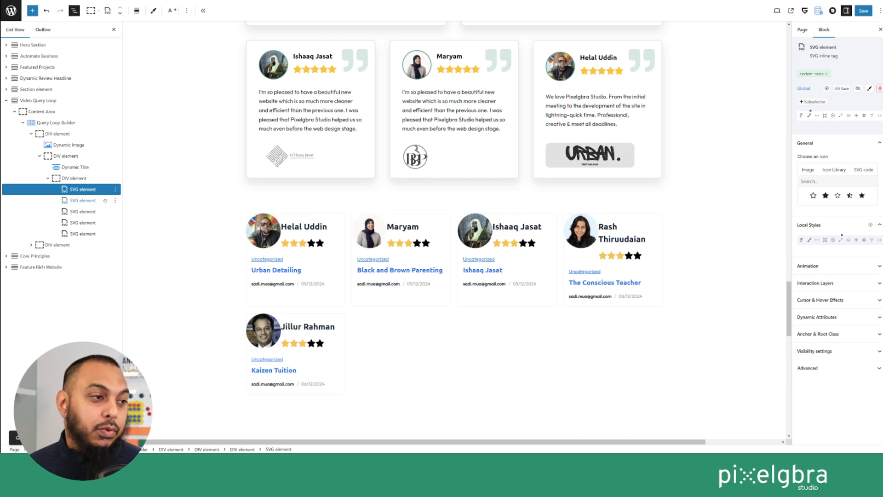
Step: Assign the svg--star--rating class to the fourth and fifth star SVG elements and check the first three stars
left_click(83, 222)
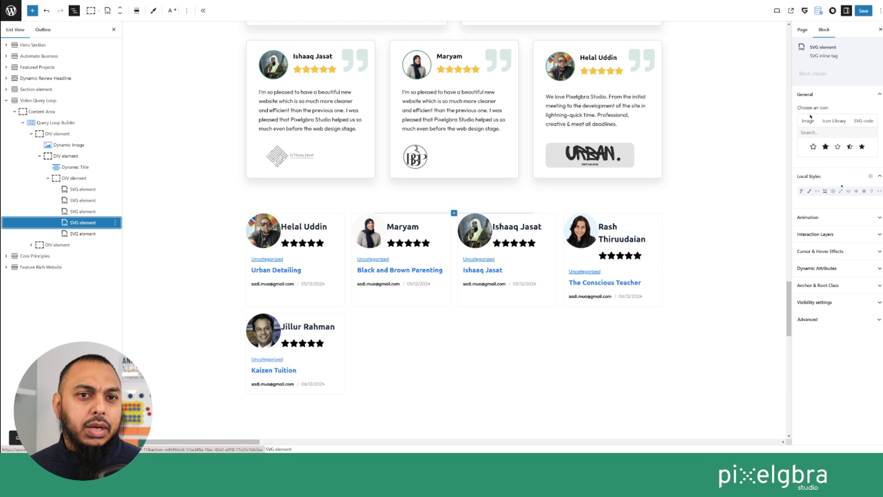
left_click(819, 90)
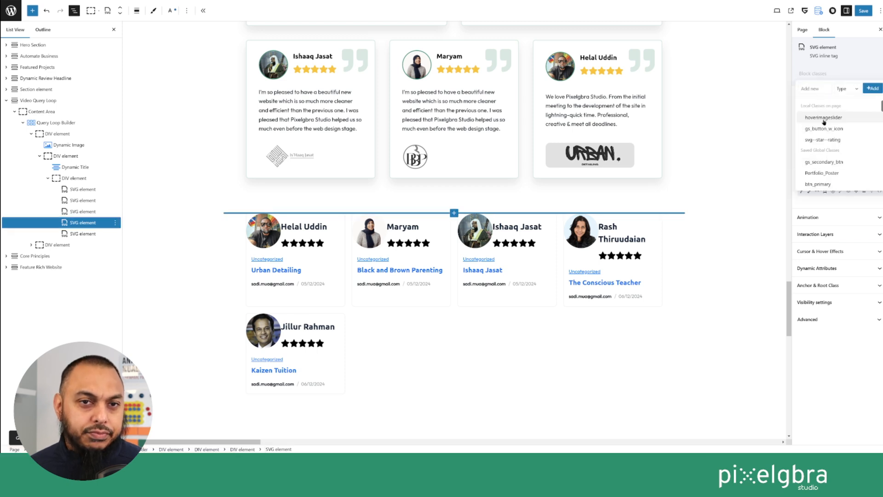
left_click(823, 139)
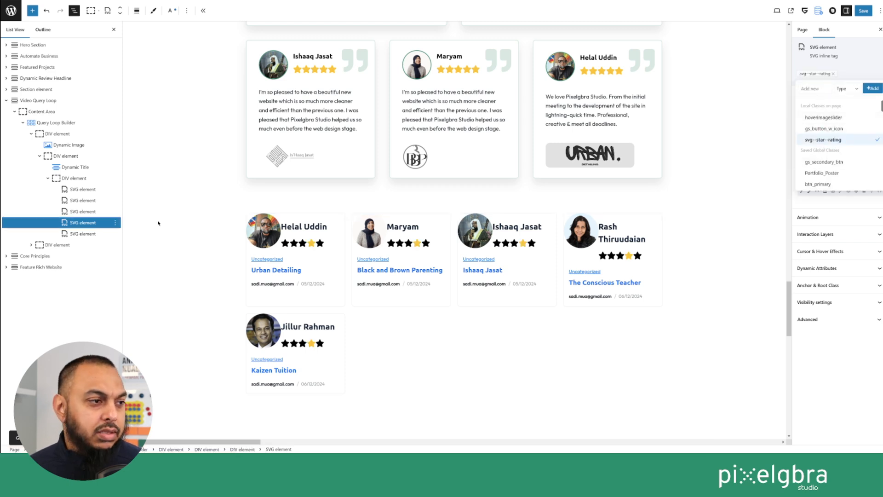
left_click(82, 234)
left_click(827, 78)
left_click(822, 140)
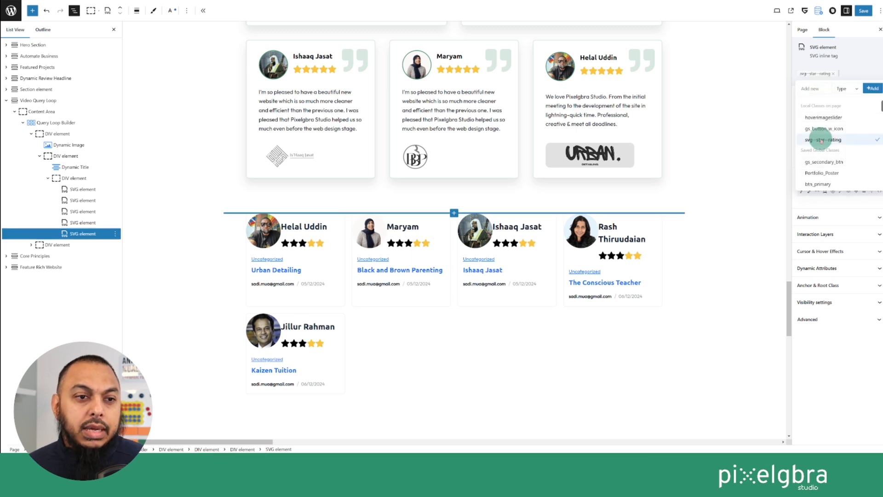
left_click(81, 211)
left_click(84, 200)
left_click(83, 189)
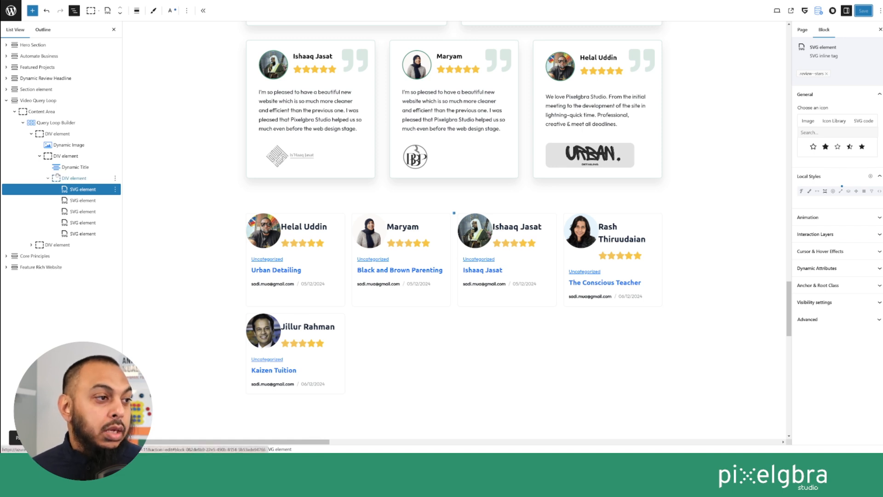
Step: Set the column gap to 12 on the DIV element that holds the reviewer image and name, and save the page
left_click(66, 151)
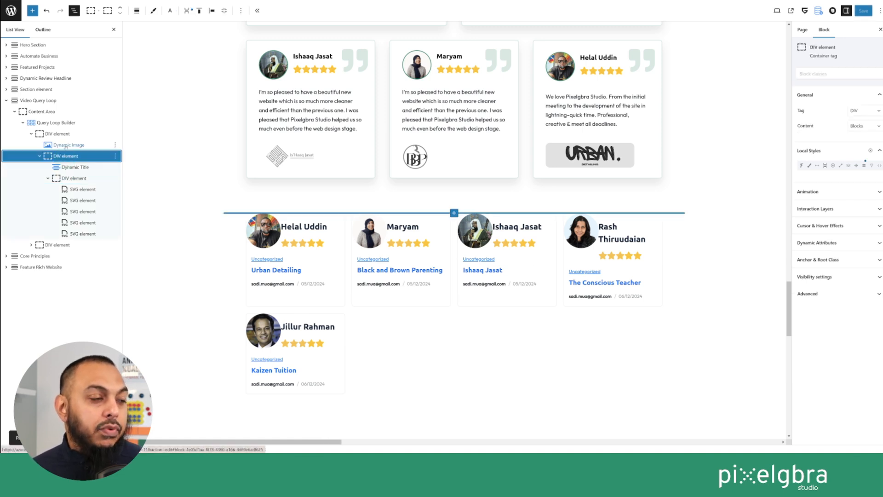
left_click(65, 133)
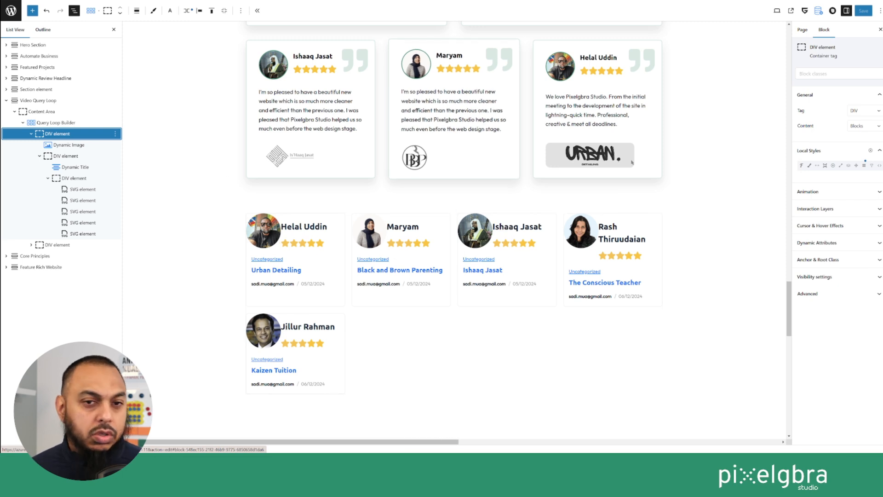
left_click(864, 165)
left_click(812, 240)
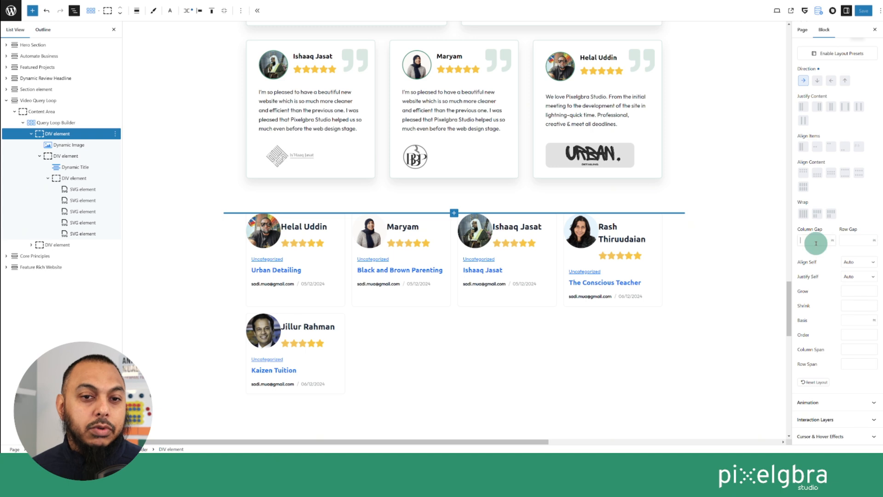
type("20")
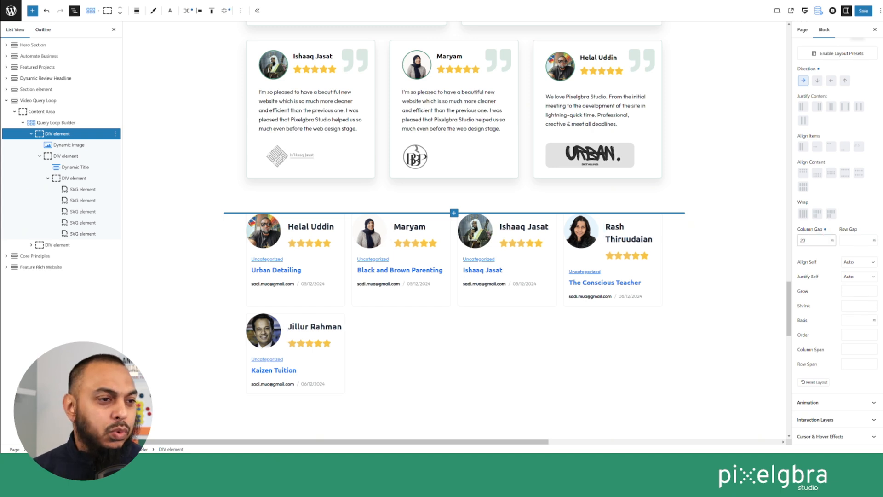
key("BackSpace")
key("BackSpace")
type("12")
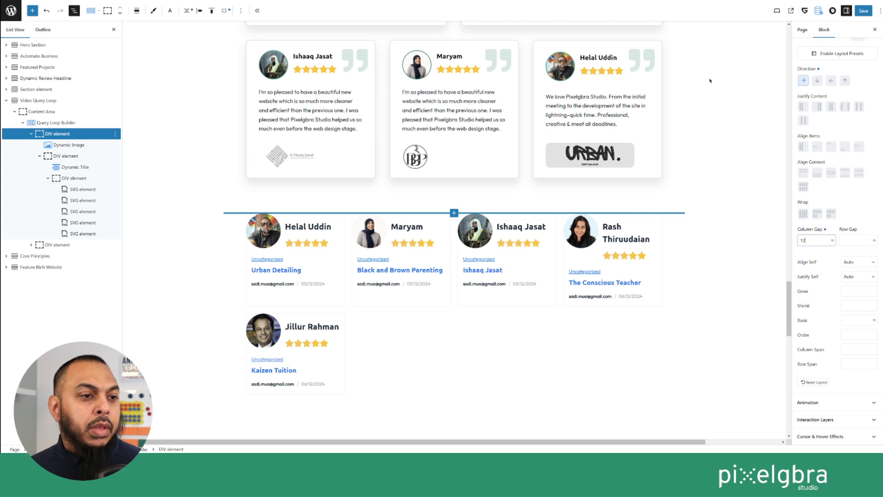
left_click(864, 11)
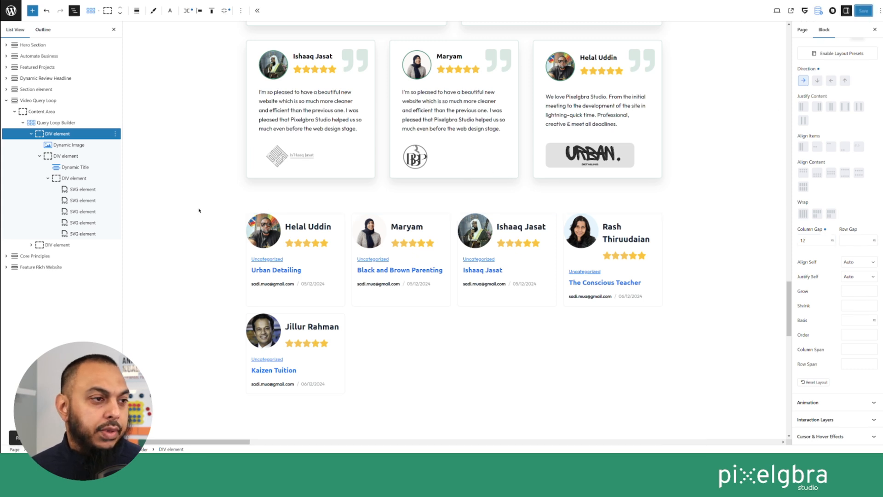
Step: Open the Query Loop Builder block's settings
left_click(59, 123)
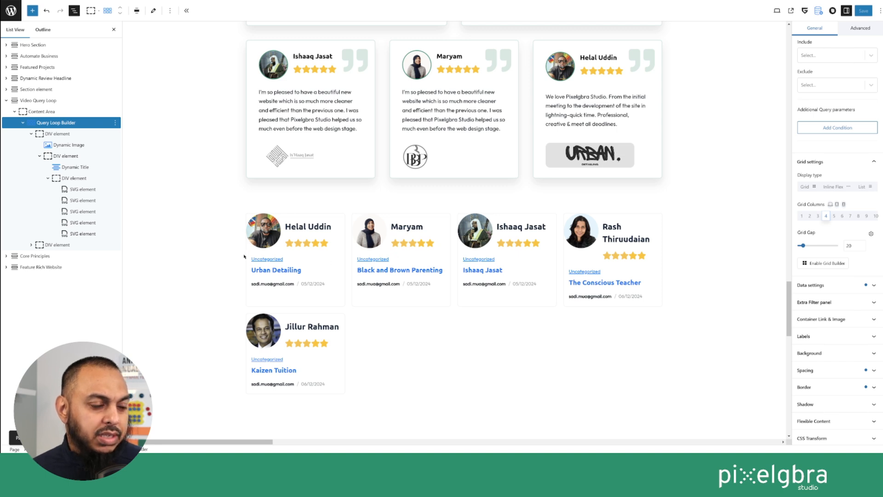
Step: Link the padding sides in the Query Loop Builder's spacing settings and set the padding to 45 on all sides
left_click(817, 370)
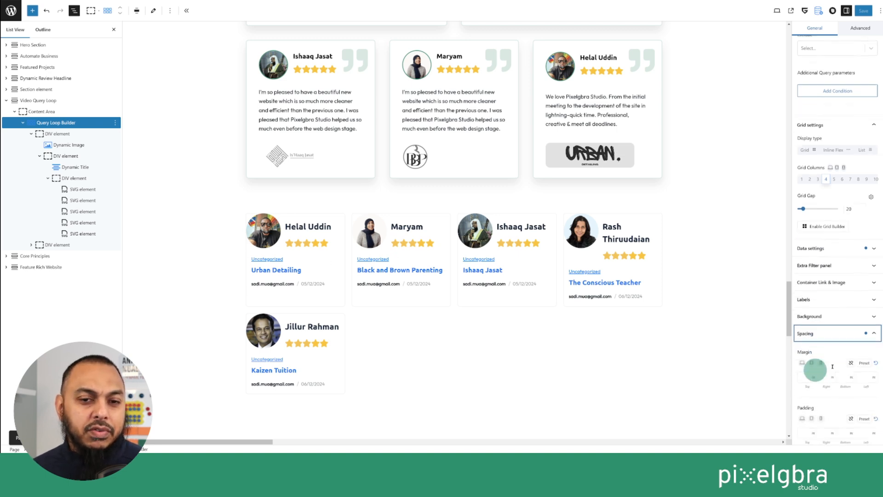
scroll(850, 369, "down", 1)
left_click(808, 306)
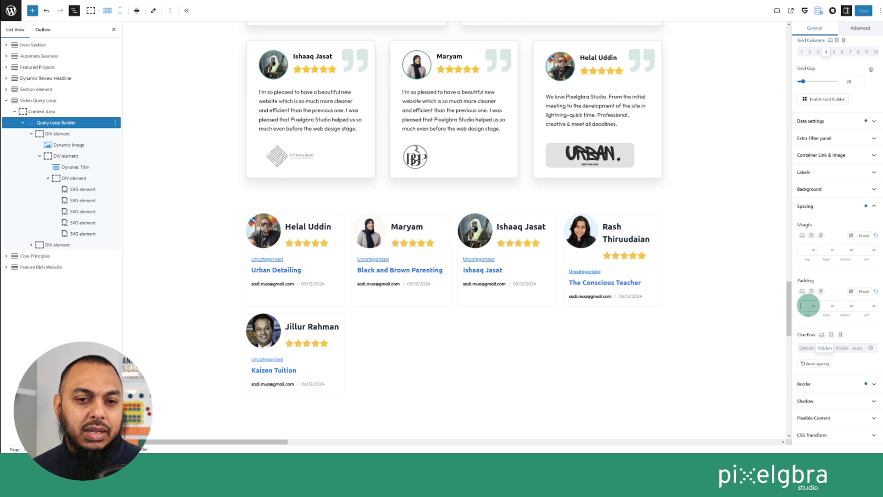
type("45")
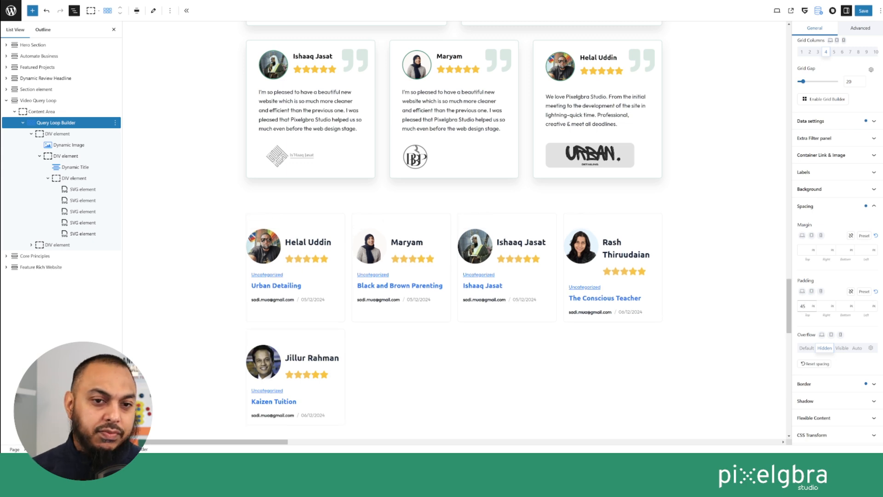
left_click(851, 291)
left_click(825, 306)
type("45")
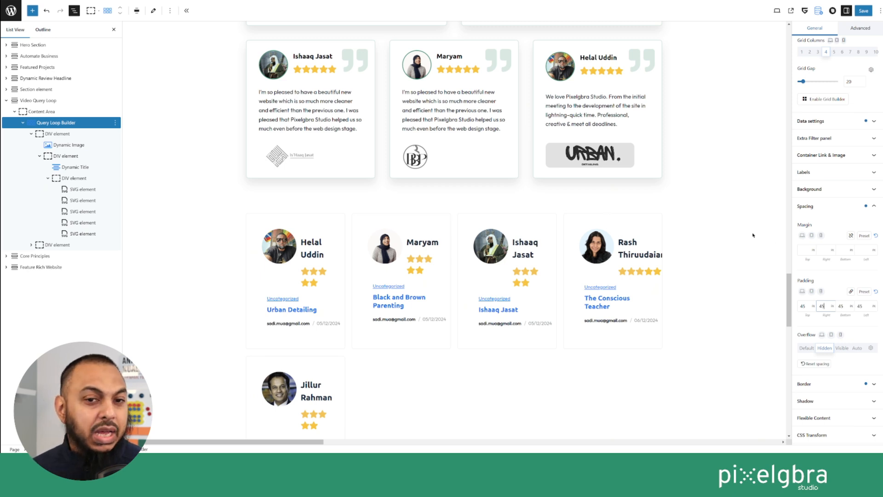
Step: Set the Query Loop Builder's linked padding to 25 on all sides and save the page
left_click_drag(803, 306, 791, 306)
type("2")
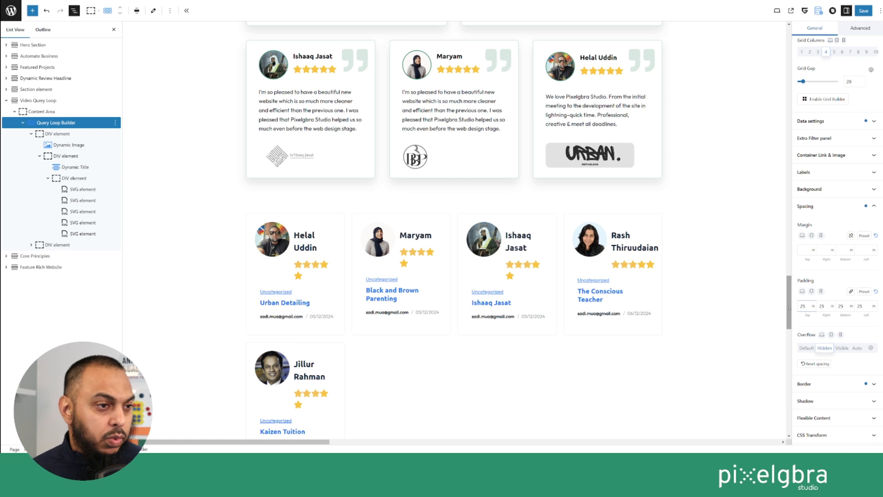
left_click(862, 11)
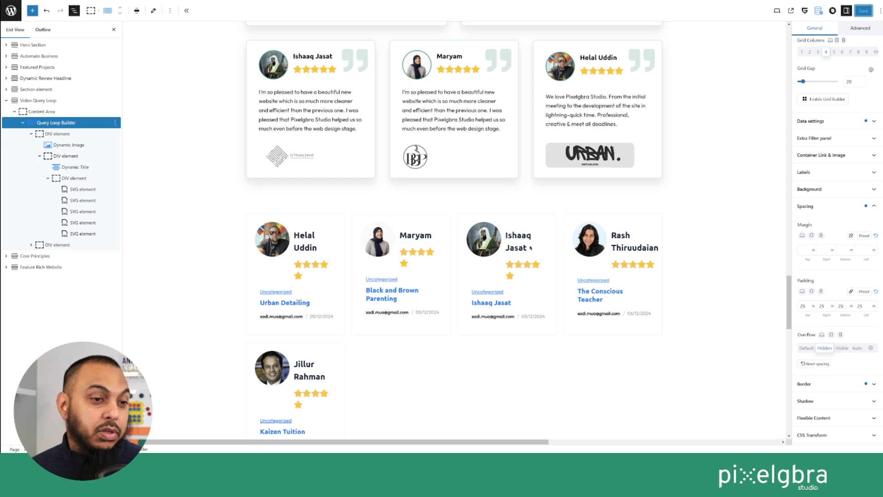
Step: Set the Query Loop Builder's linked padding to 20 on all sides and save the page
double_click(803, 306)
type("20")
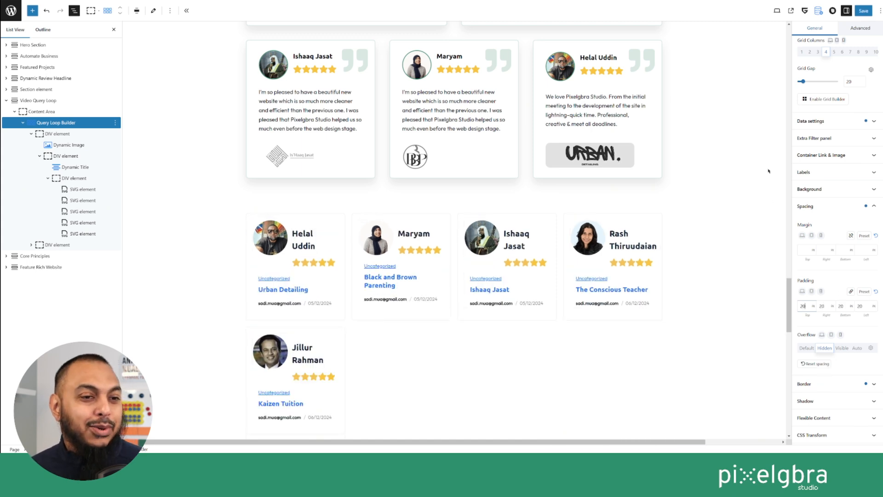
left_click(864, 10)
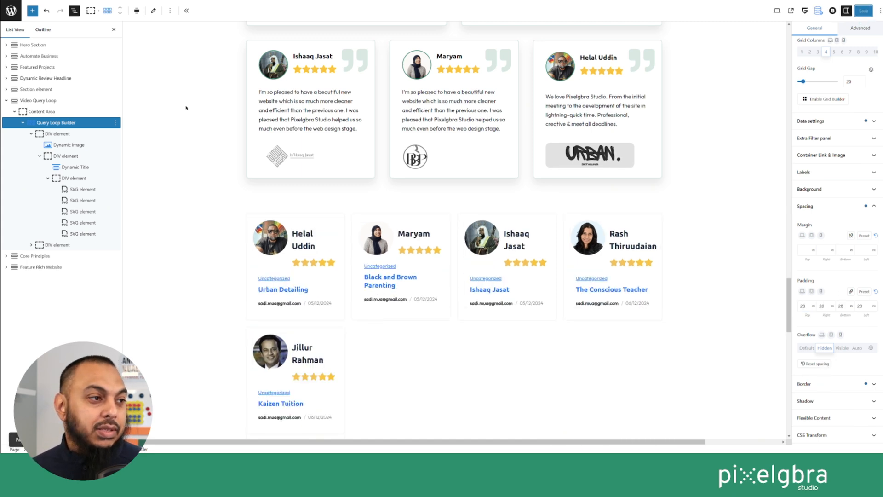
Step: Centre the Align Items option of the DIV element directly inside the Query Loop Builder and save the page
left_click(57, 133)
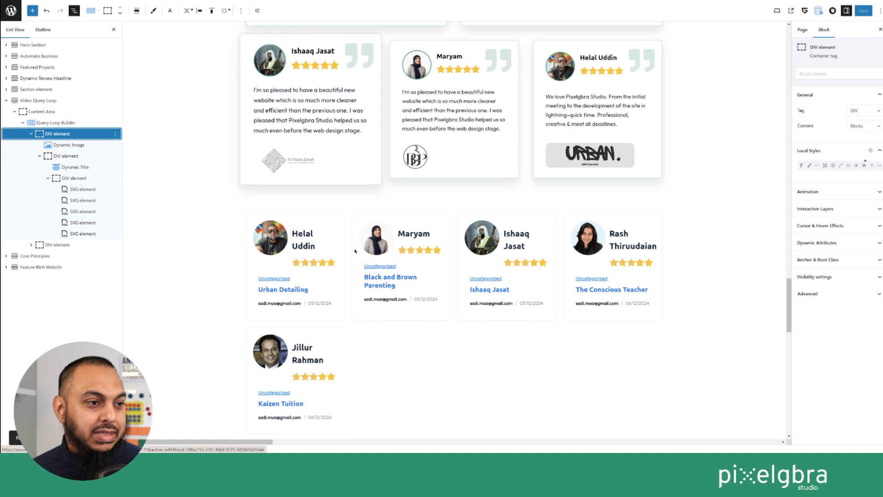
left_click(861, 165)
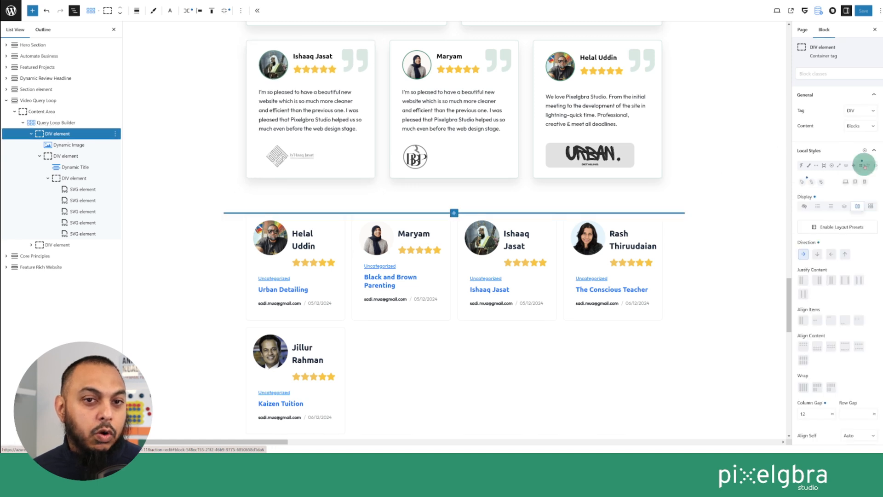
left_click(818, 321)
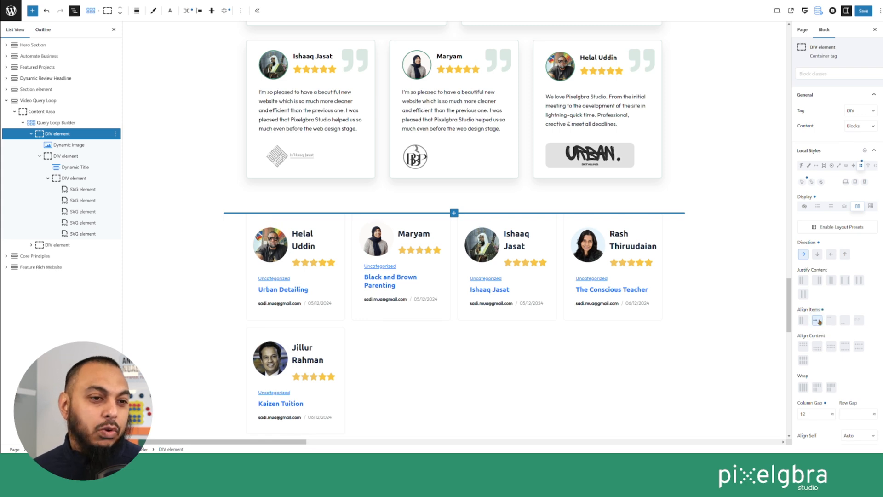
left_click(864, 11)
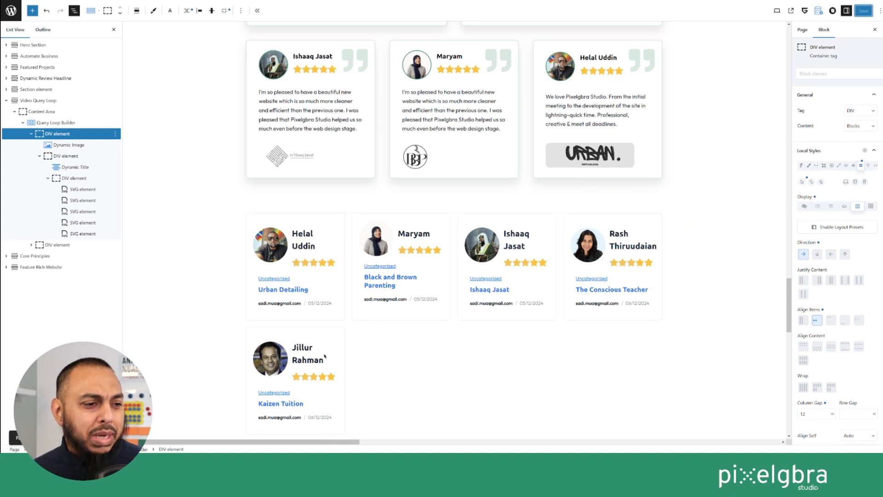
Step: Set the Query Loop Builder's grid to 3 columns and save the page
scroll(392, 129, "up", 4)
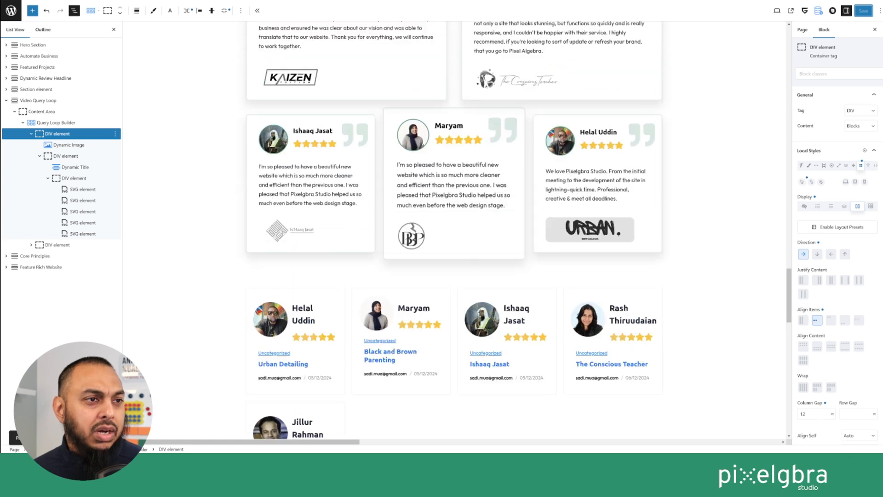
scroll(303, 208, "down", 3)
scroll(304, 209, "down", 1)
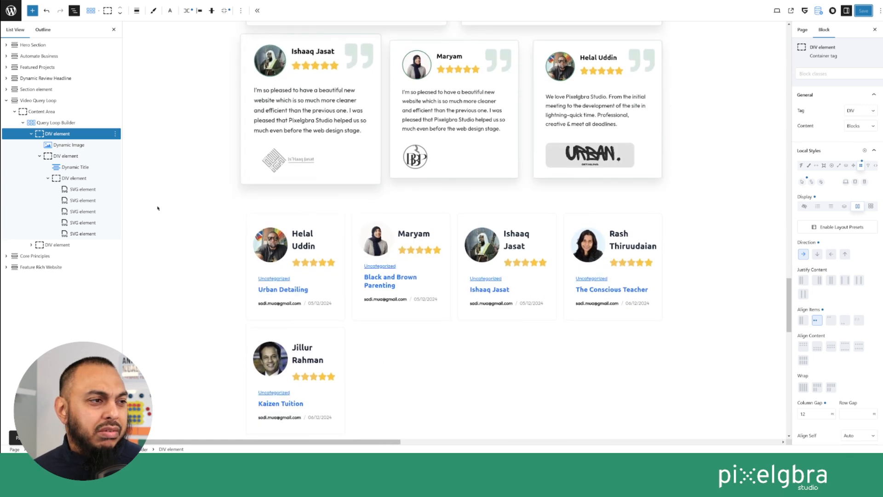
left_click(66, 123)
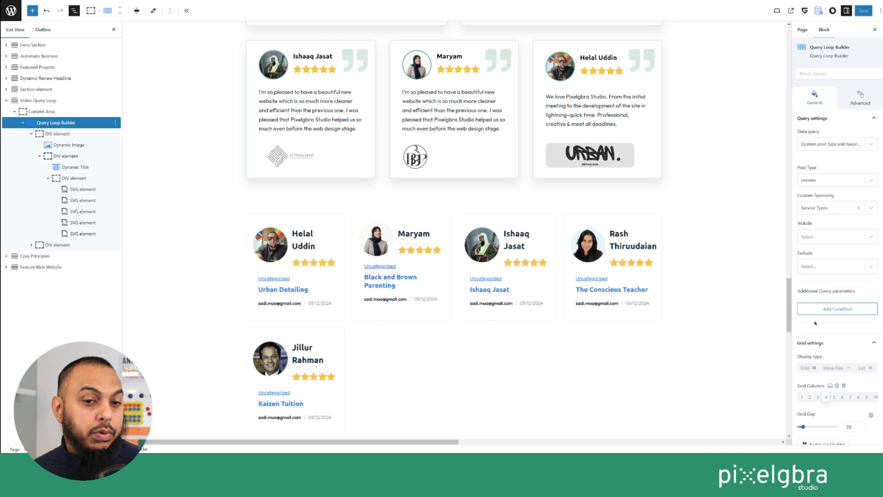
scroll(837, 276, "down", 5)
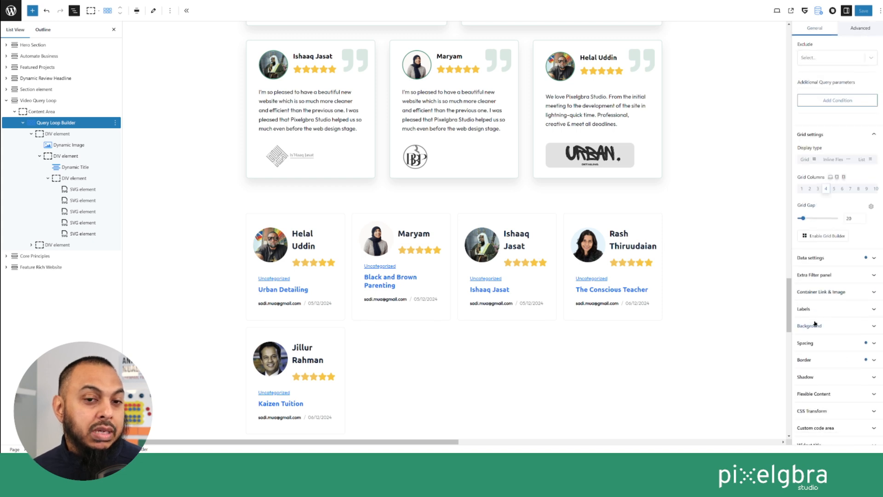
left_click(817, 189)
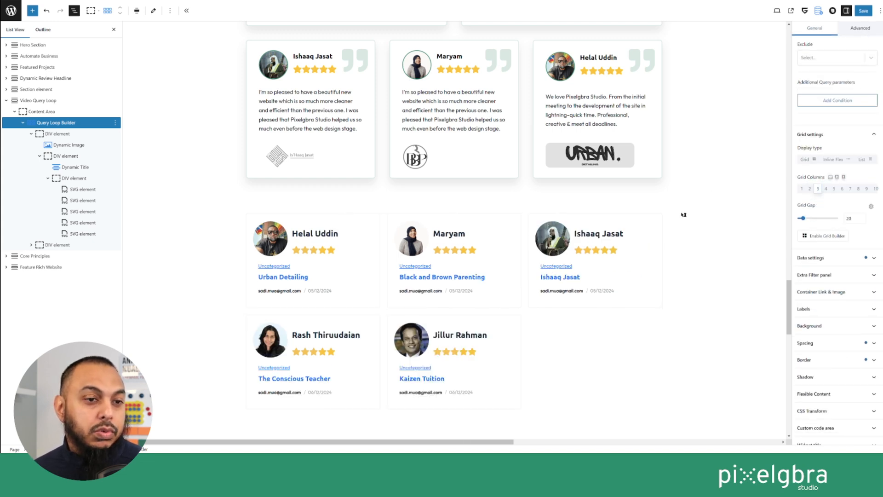
scroll(680, 214, "up", 3)
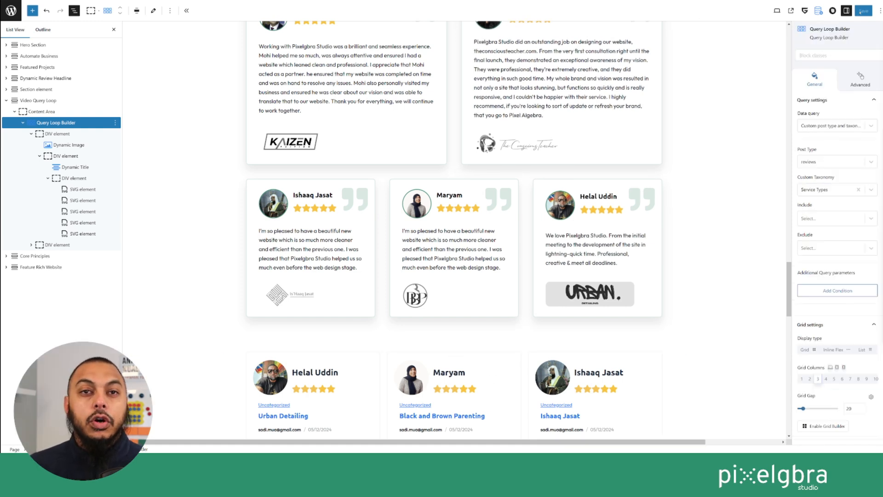
Step: View the live page and check the width of the new review cards against the existing testimonials
left_click(791, 11)
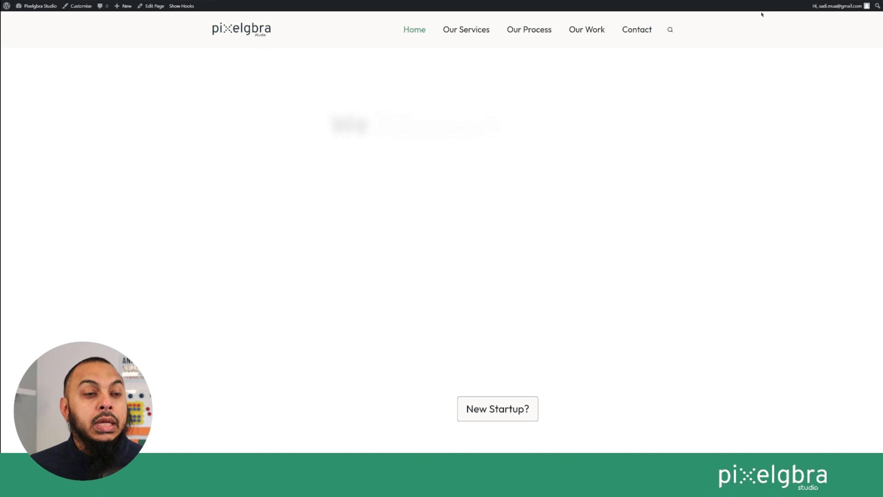
scroll(653, 143, "down", 20)
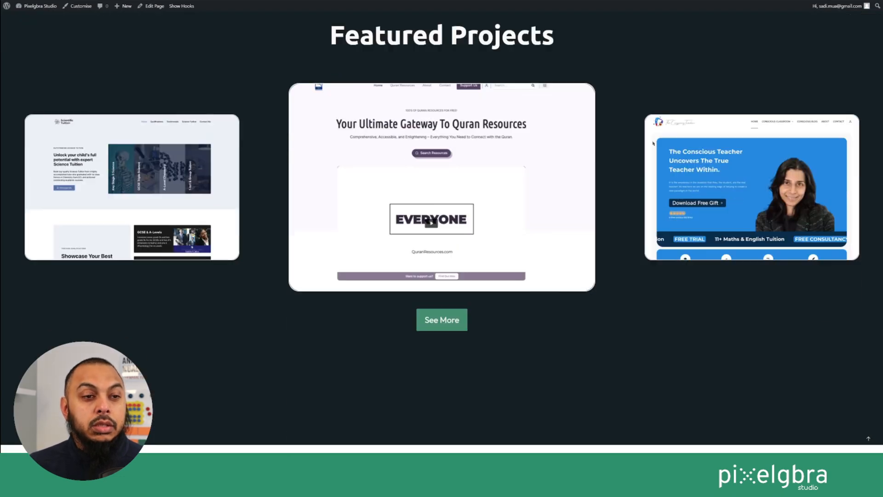
scroll(653, 143, "up", 2)
scroll(653, 144, "down", 6)
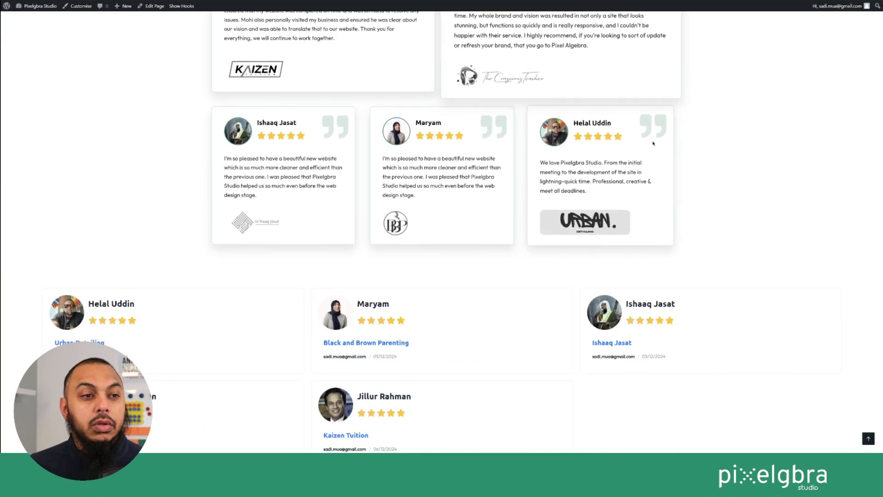
scroll(654, 143, "up", 1)
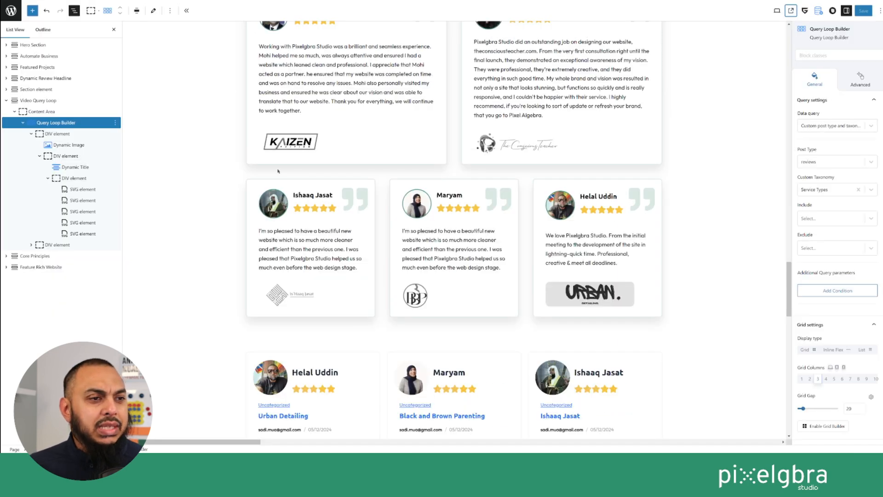
Step: Set the width alignment of the Video Query Loop section to None and save the page
scroll(278, 171, "down", 5)
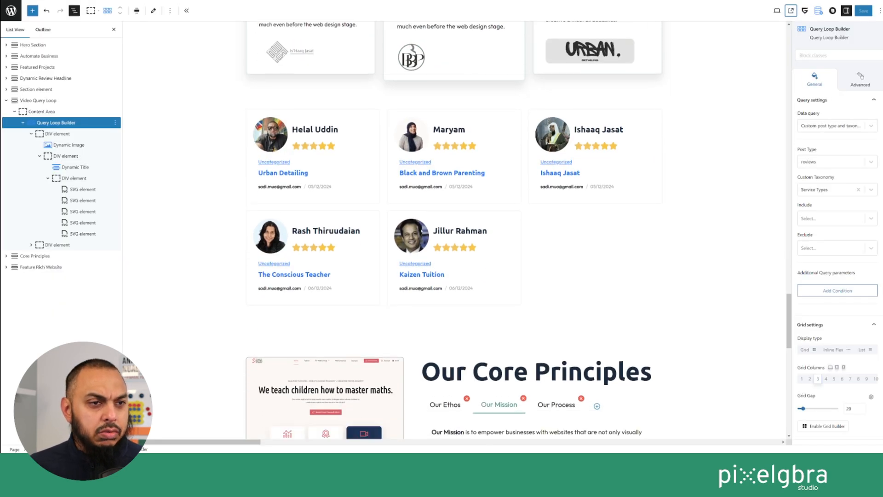
left_click(220, 148)
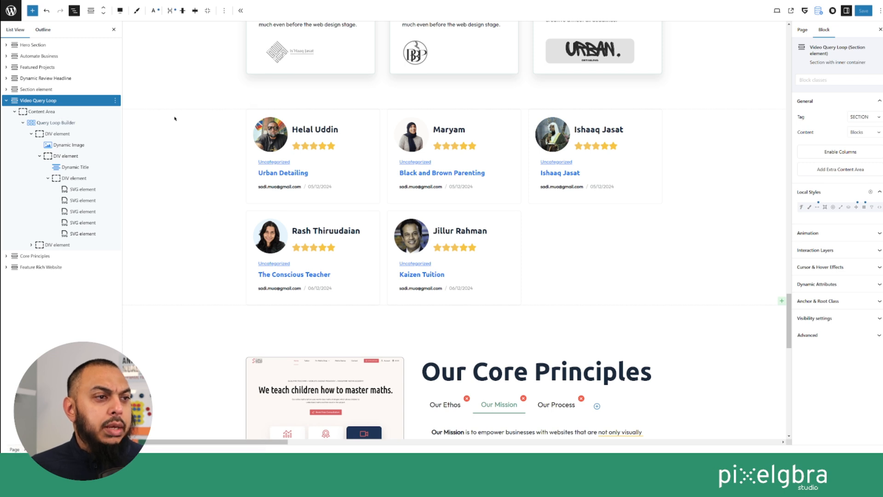
left_click(120, 10)
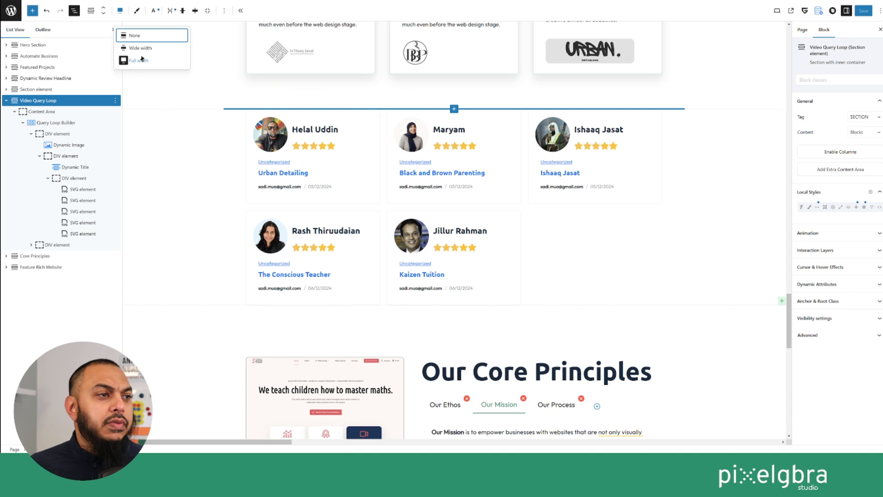
left_click(133, 35)
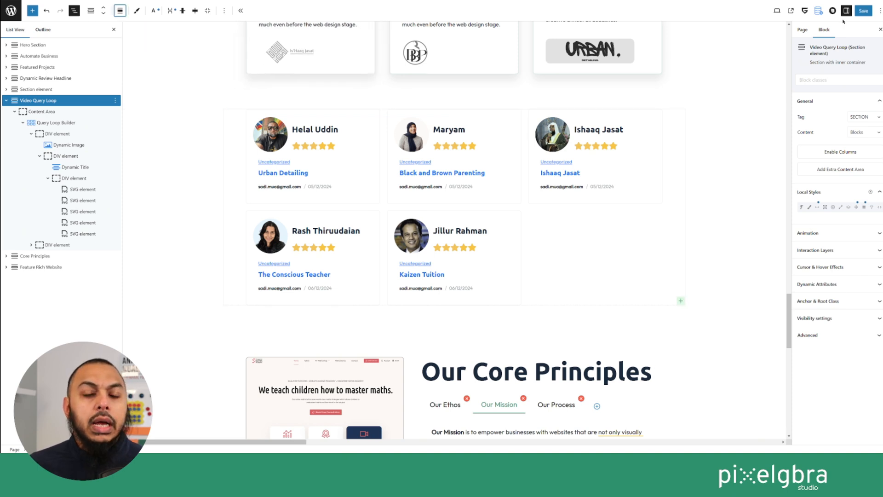
left_click(863, 11)
Step: View the live page again and compare the review loop's layout with the testimonial cards above it
left_click(791, 10)
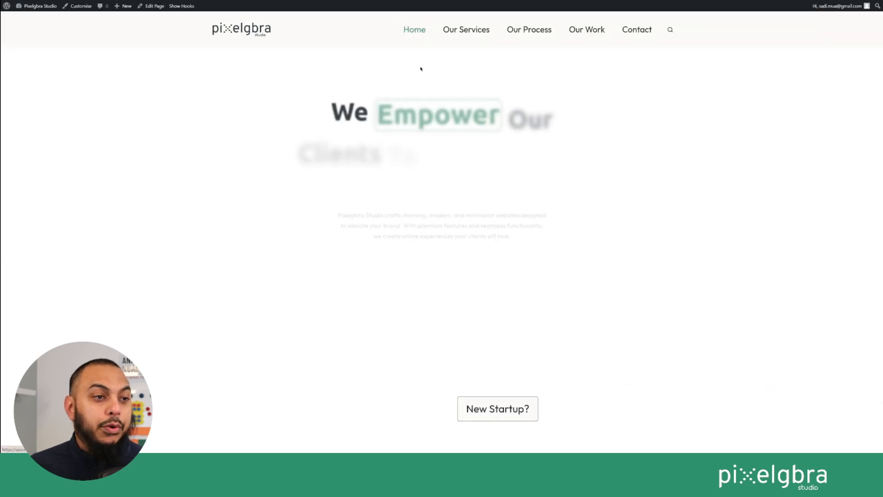
scroll(713, 109, "down", 15)
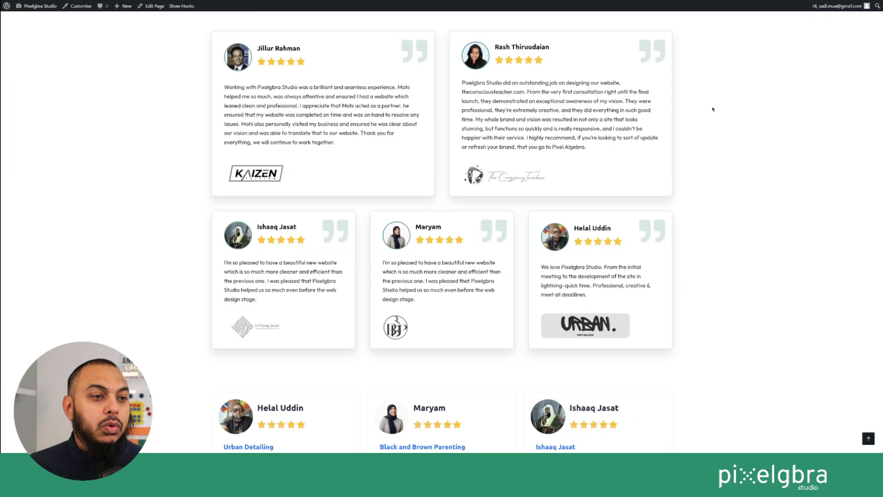
scroll(713, 109, "down", 5)
scroll(713, 109, "down", 2)
scroll(690, 113, "up", 1)
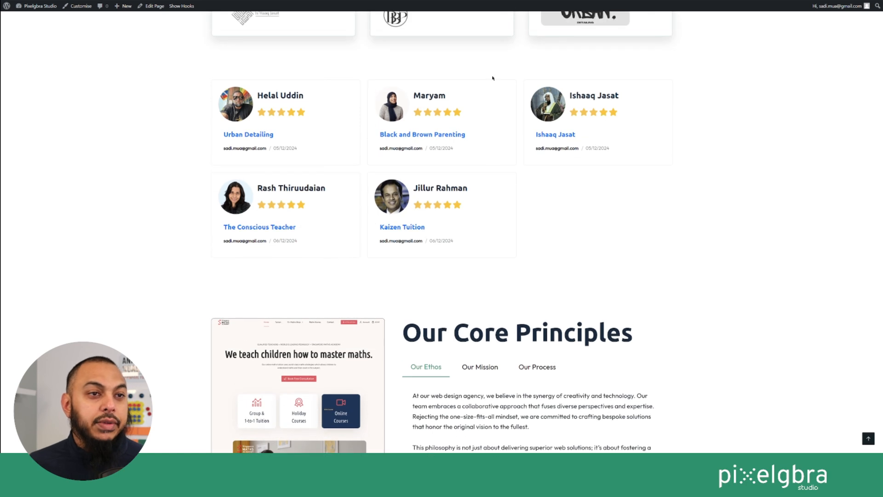
scroll(423, 186, "up", 3)
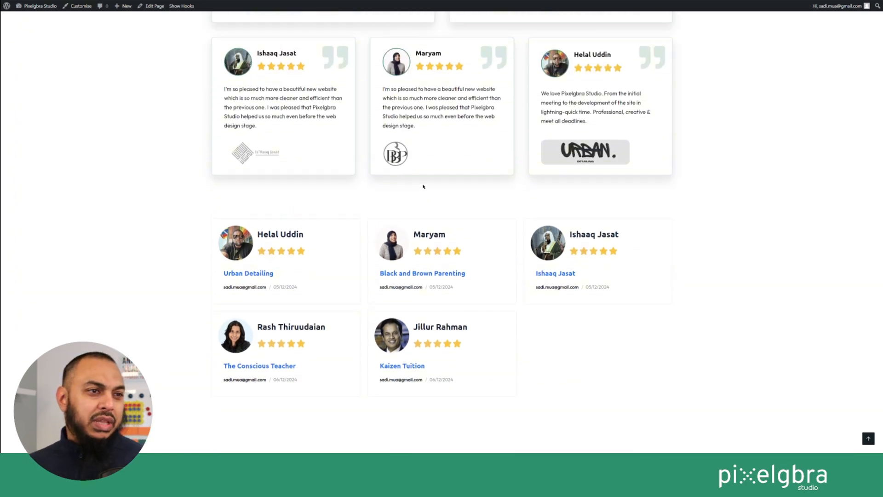
scroll(293, 100, "up", 1)
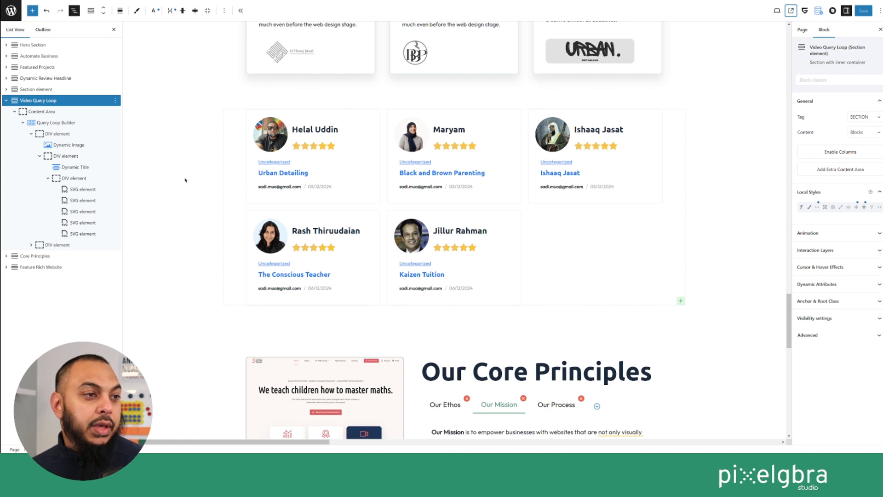
Step: Set the border width of the Query Loop Builder's review cards to 2
left_click(65, 132)
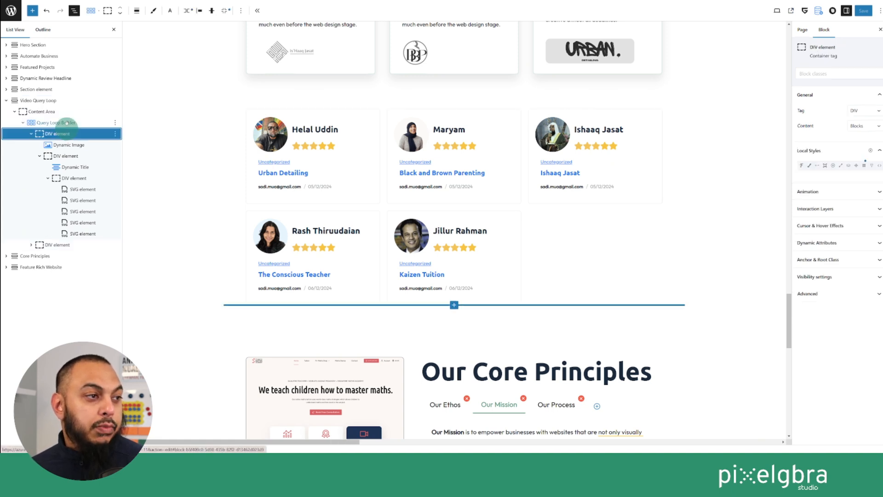
left_click(67, 123)
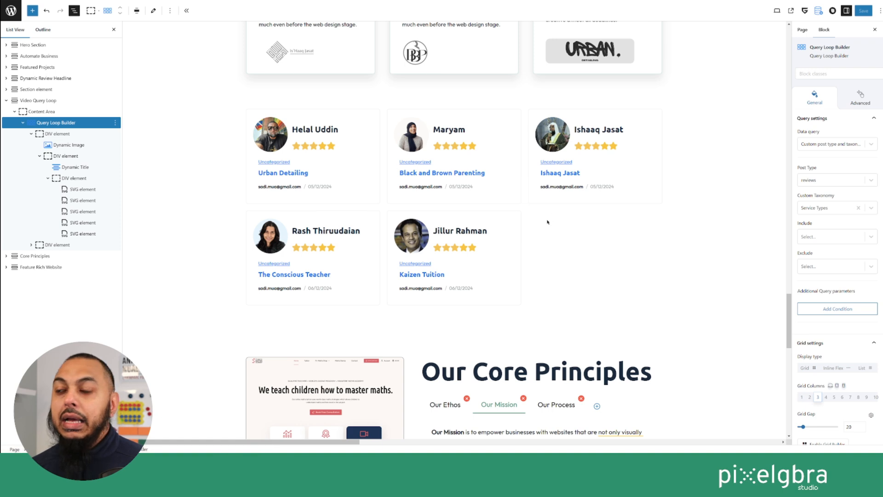
scroll(827, 276, "down", 5)
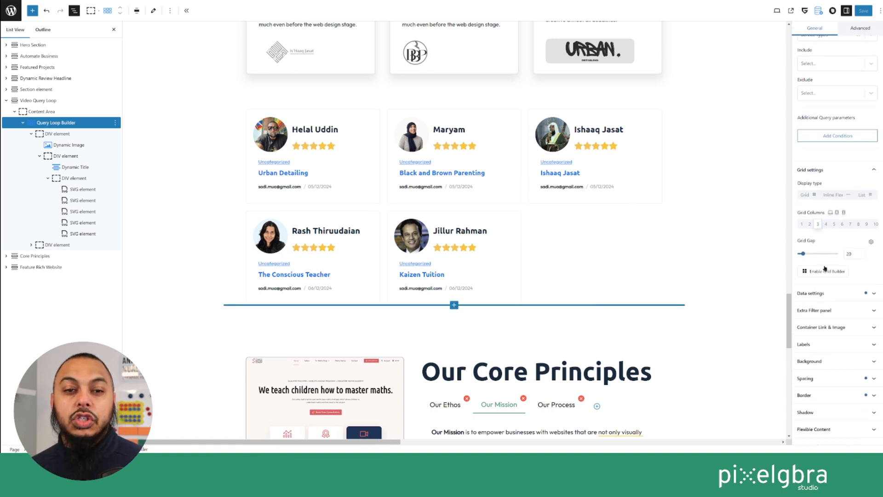
left_click(818, 361)
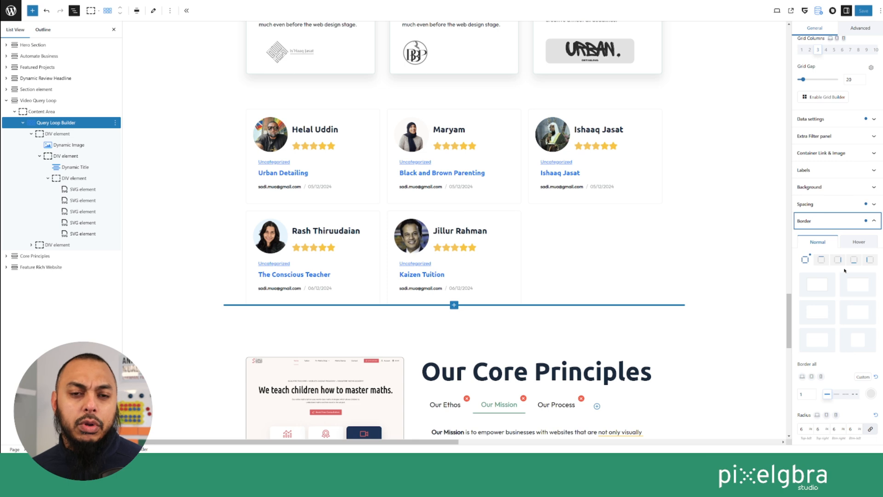
scroll(844, 270, "down", 2)
left_click(811, 324)
type("2")
Step: Colour the review cards' border with the theme palette's green and lower its opacity to give #2F916F30
left_click(873, 325)
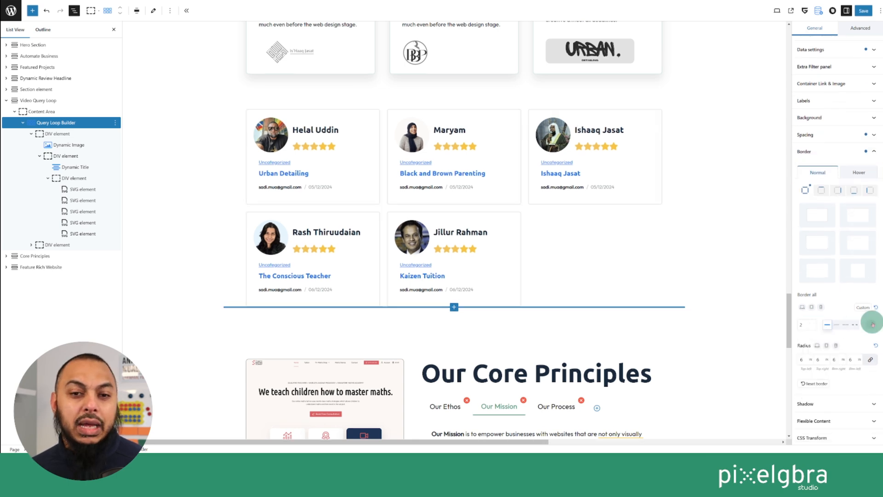
left_click(813, 249)
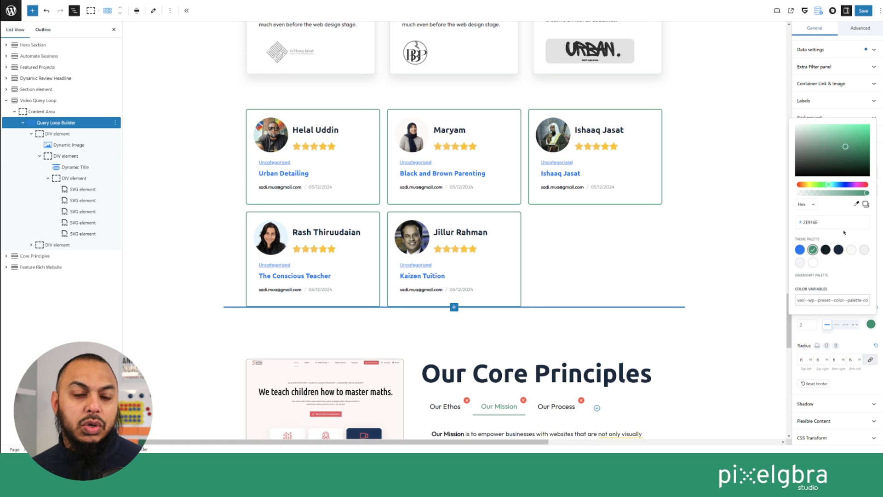
left_click_drag(851, 193, 816, 192)
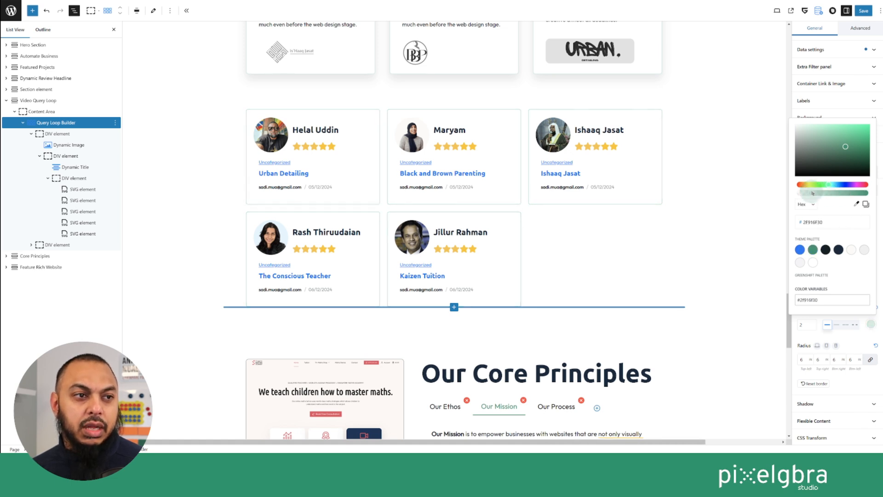
left_click(827, 337)
scroll(833, 334, "down", 1)
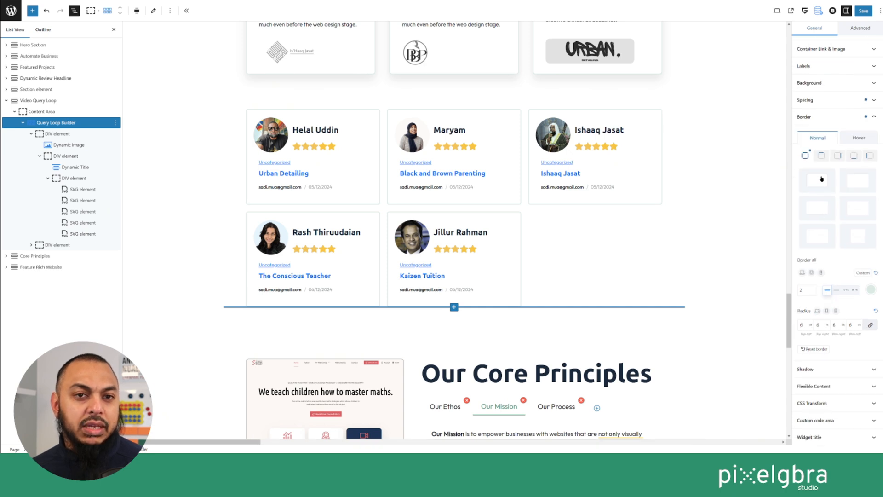
Step: Try several shadow presets on the review cards and keep the outer one with Y 15 and blur 30
scroll(836, 253, "up", 3)
scroll(843, 279, "down", 4)
left_click(819, 335)
scroll(842, 322, "down", 4)
scroll(848, 319, "up", 10)
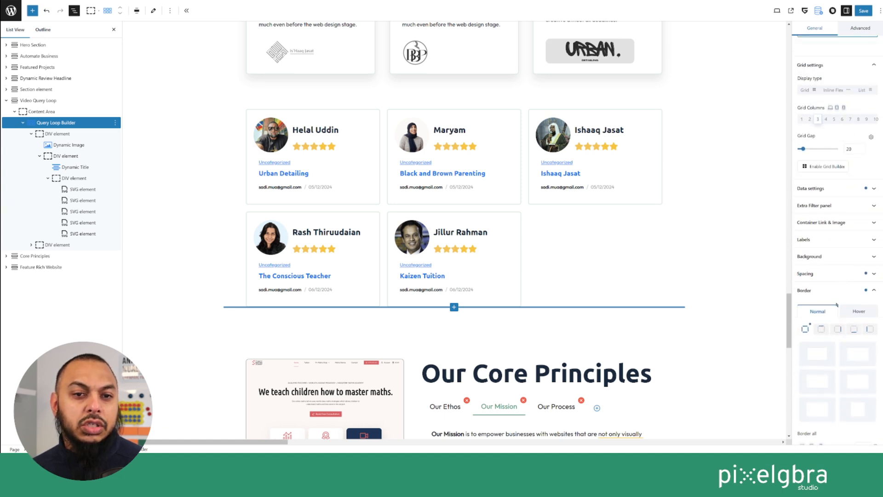
left_click(871, 292)
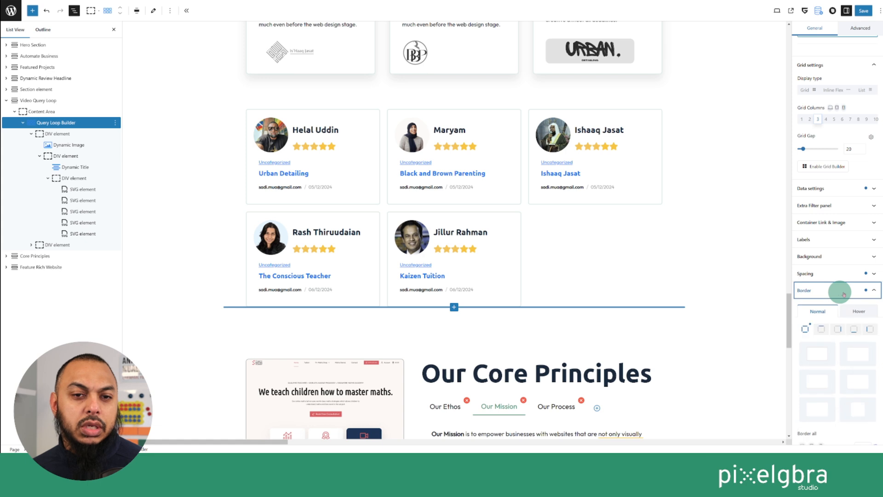
scroll(844, 322, "down", 5)
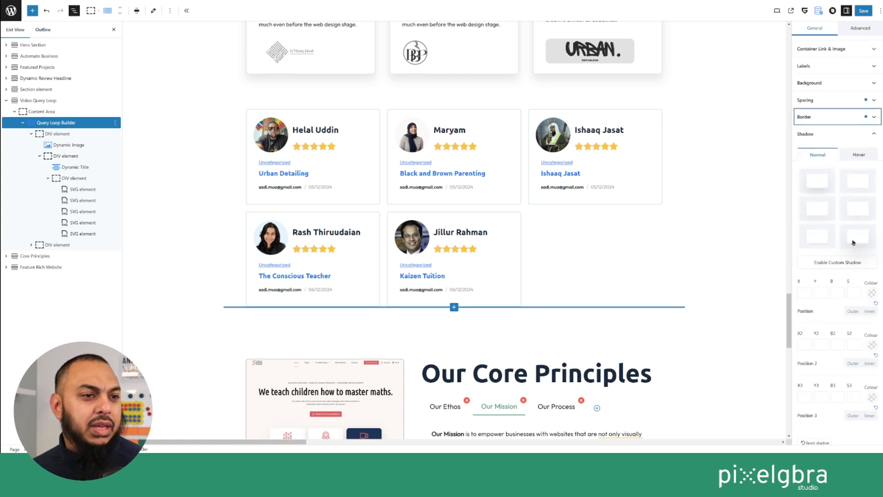
left_click(853, 243)
left_click(817, 237)
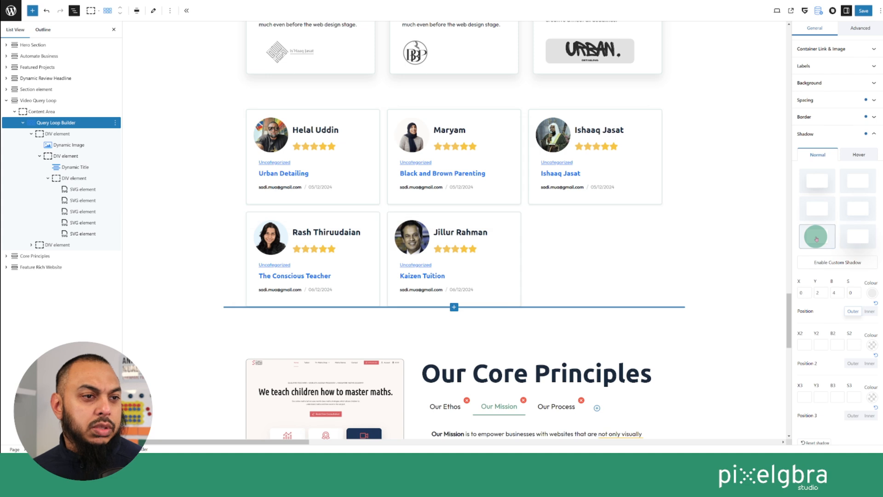
left_click(859, 210)
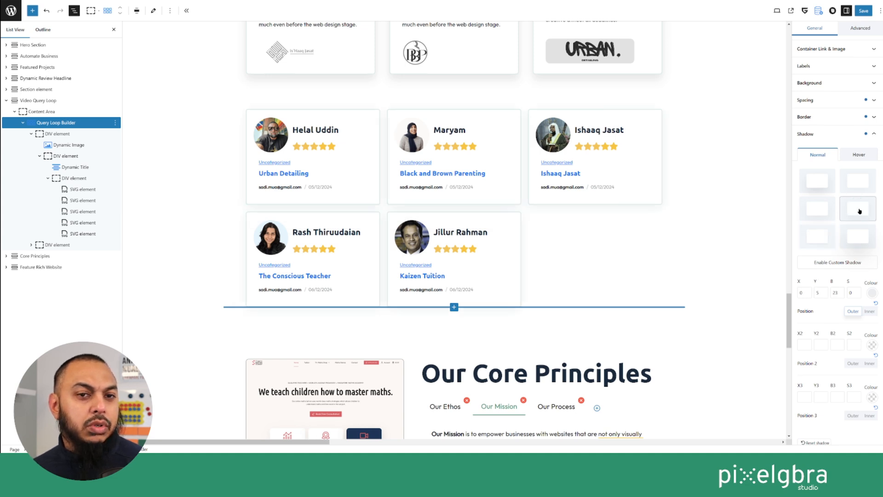
left_click(826, 204)
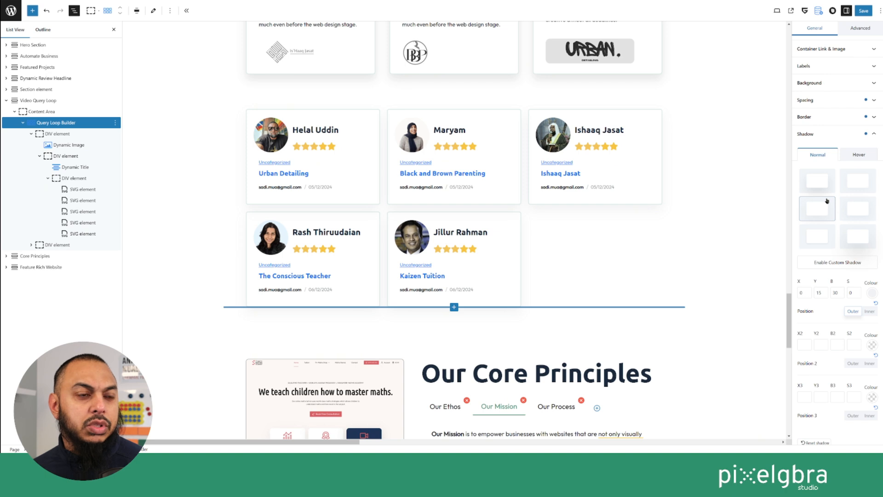
scroll(671, 180, "down", 1)
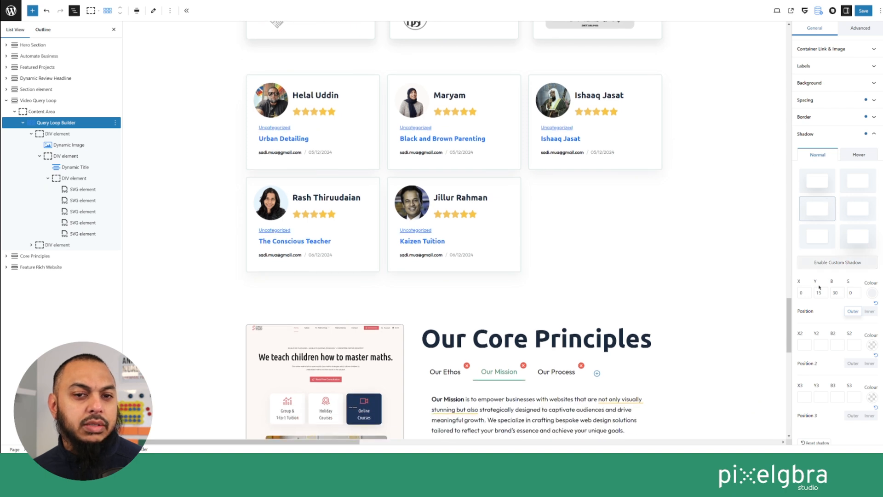
Step: Set the cards' shadow colour to the theme green at low opacity, #2F916F14, and save the page
left_click(872, 293)
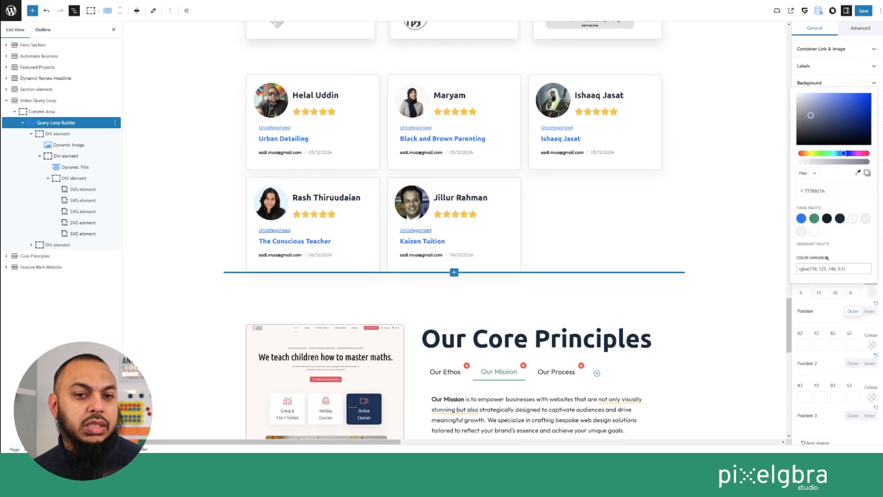
left_click(814, 219)
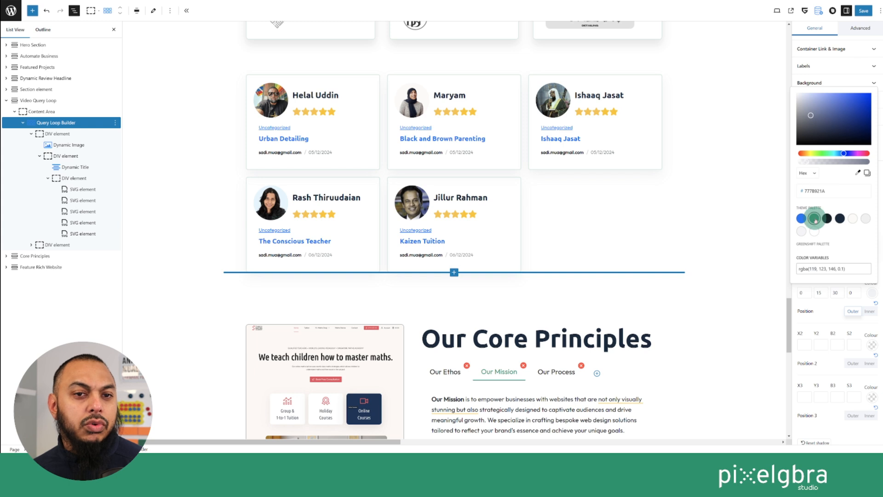
left_click(806, 162)
left_click(804, 163)
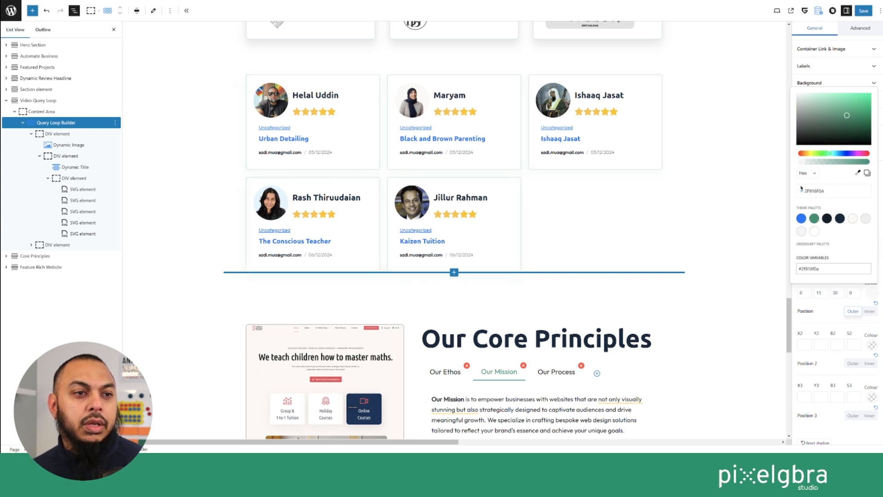
left_click(806, 163)
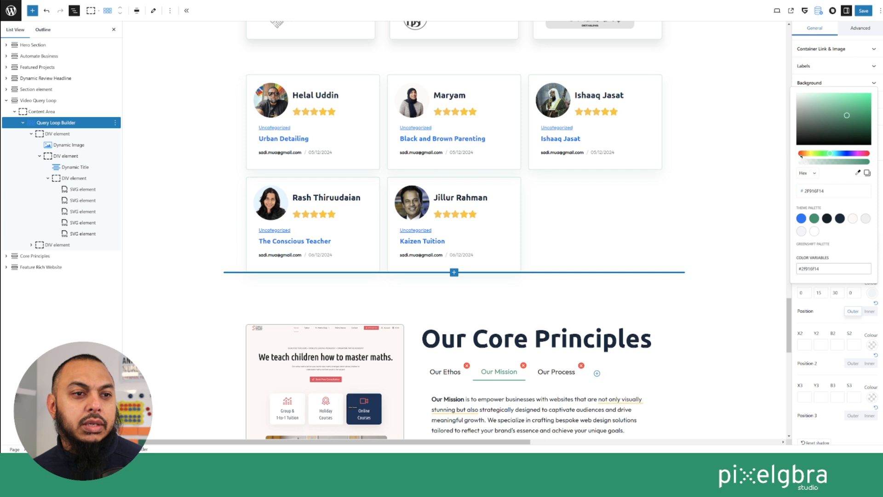
left_click(863, 11)
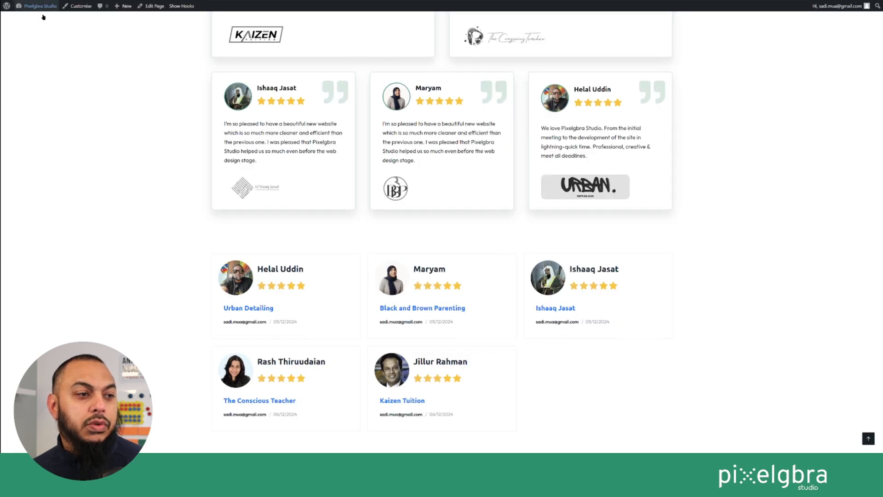
Step: View the live page and compare the review cards' new border and shadow with the testimonials above
scroll(46, 19, "down", 3)
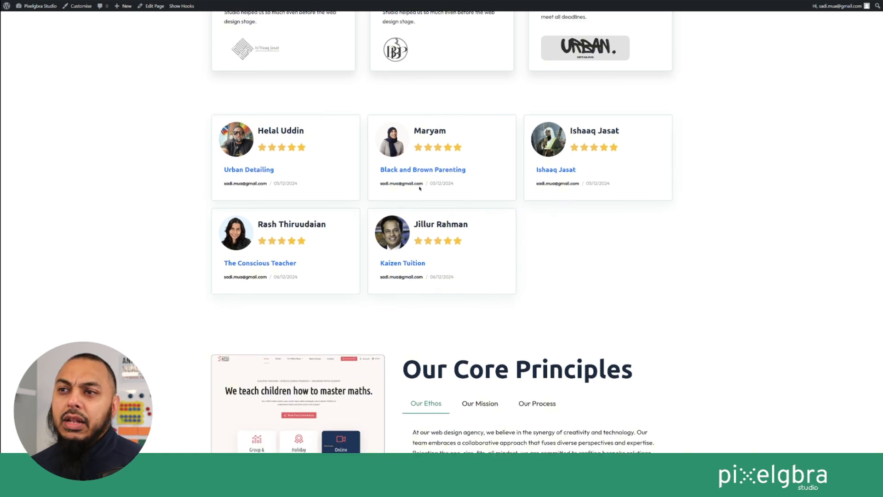
scroll(431, 181, "up", 2)
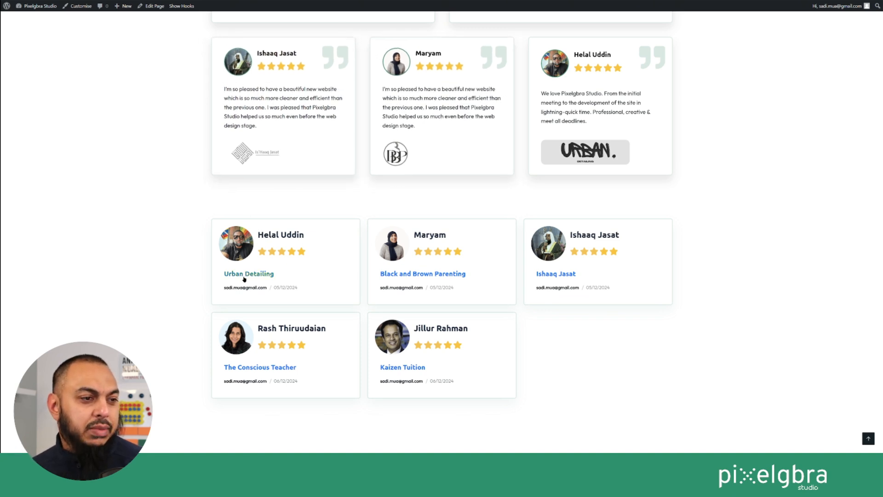
scroll(148, 33, "up", 1)
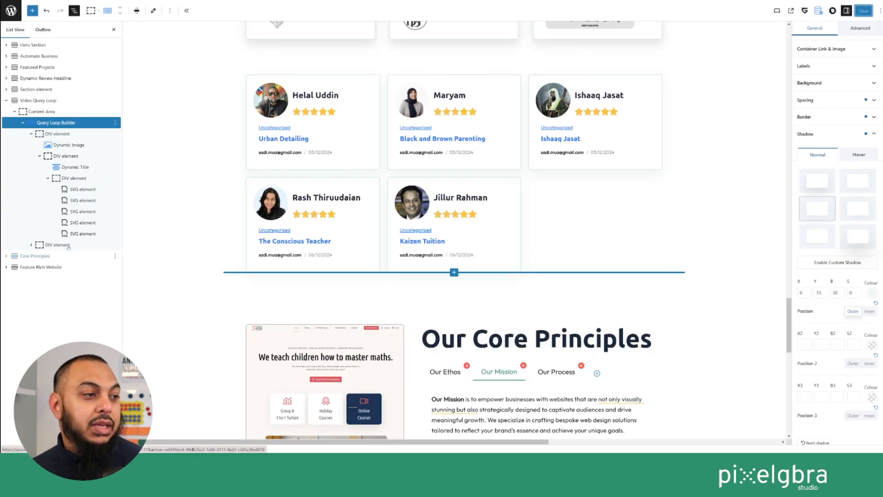
Step: Delete the author name Meta getter from the nested DIV in the lower part of the review card
left_click(29, 246)
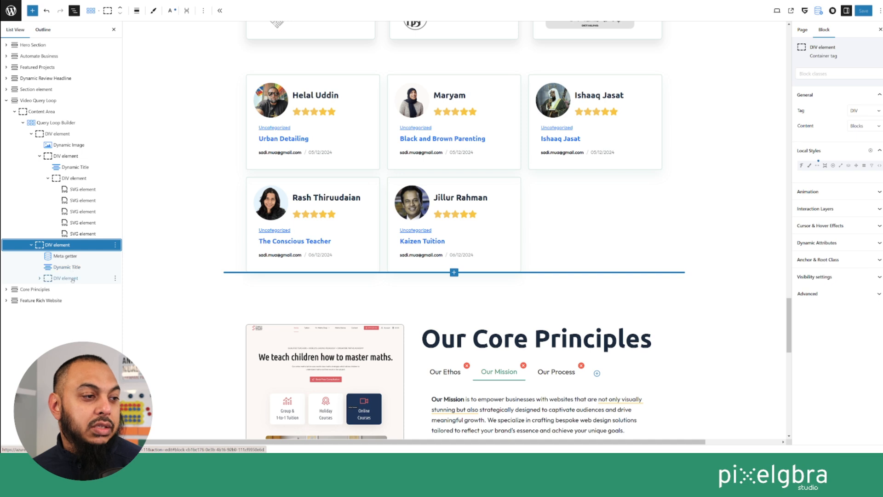
left_click(39, 278)
left_click(38, 279)
left_click(78, 311)
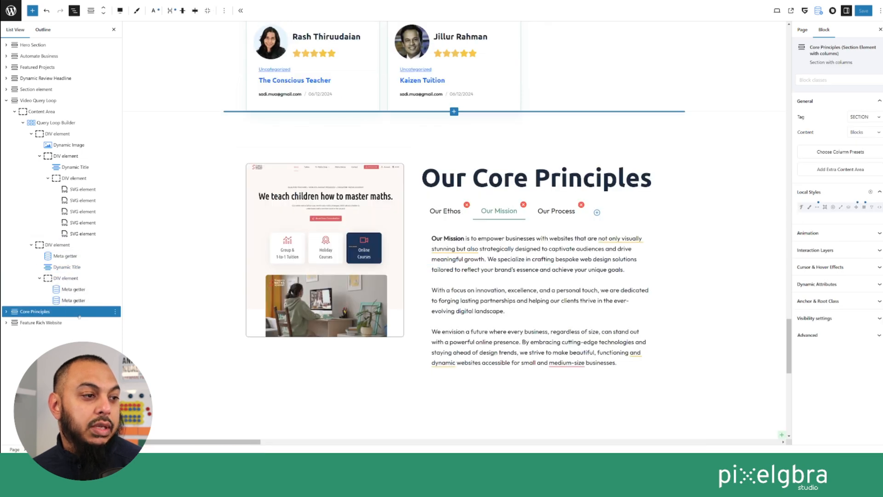
left_click(68, 300)
left_click(69, 290)
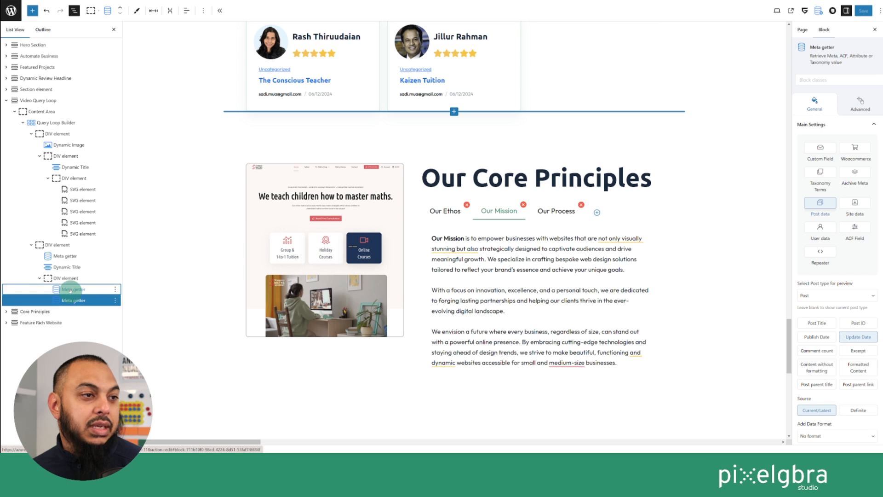
left_click(115, 290)
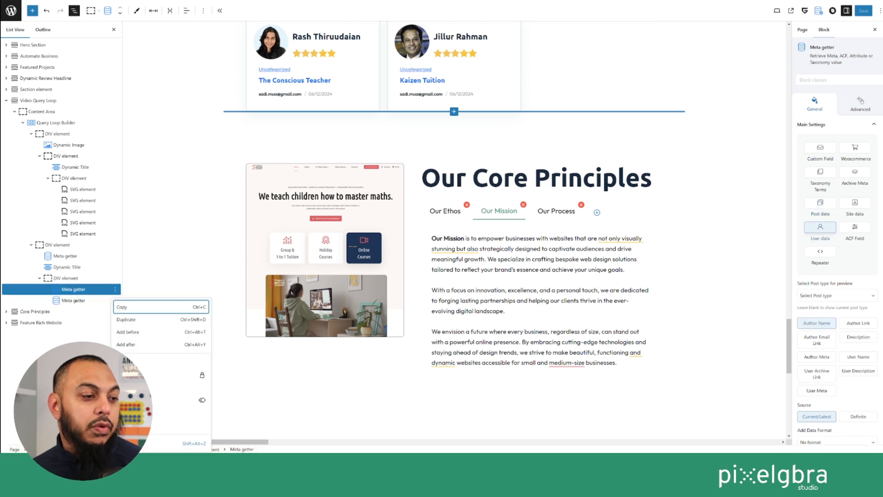
left_click(131, 443)
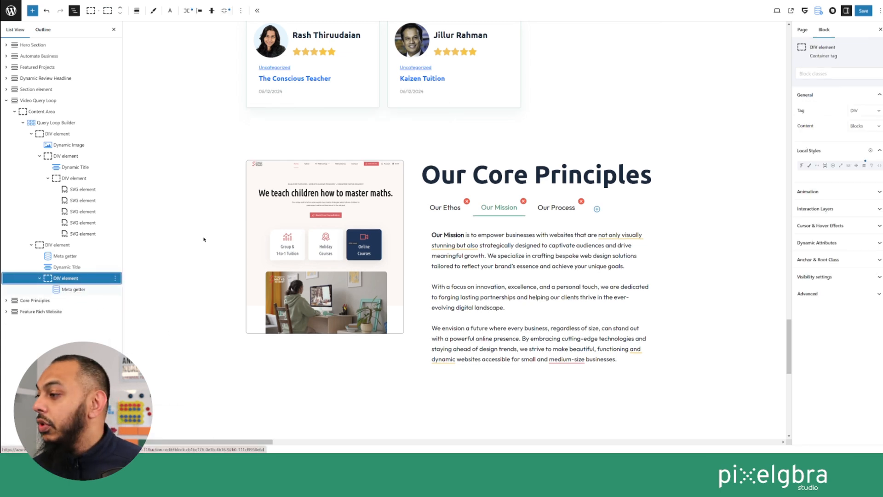
Step: Delete the category taxonomy link Meta getter that sits above the business title in the review card
scroll(257, 156, "up", 1)
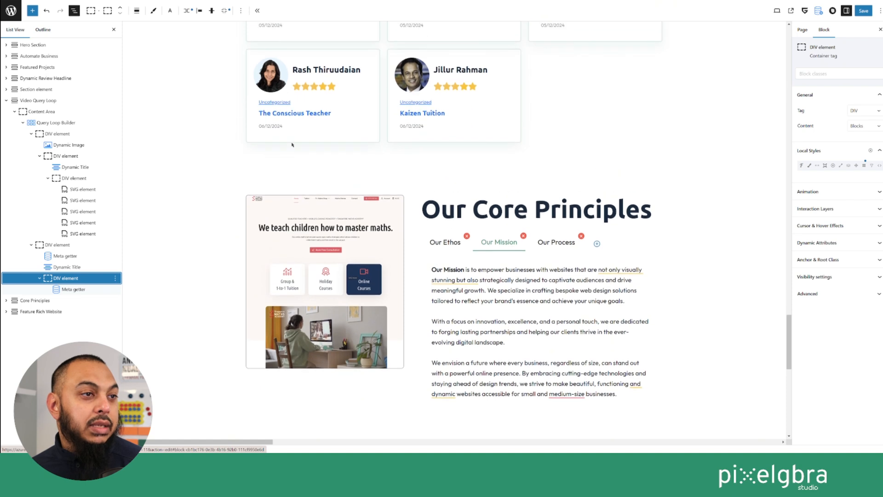
scroll(291, 144, "up", 1)
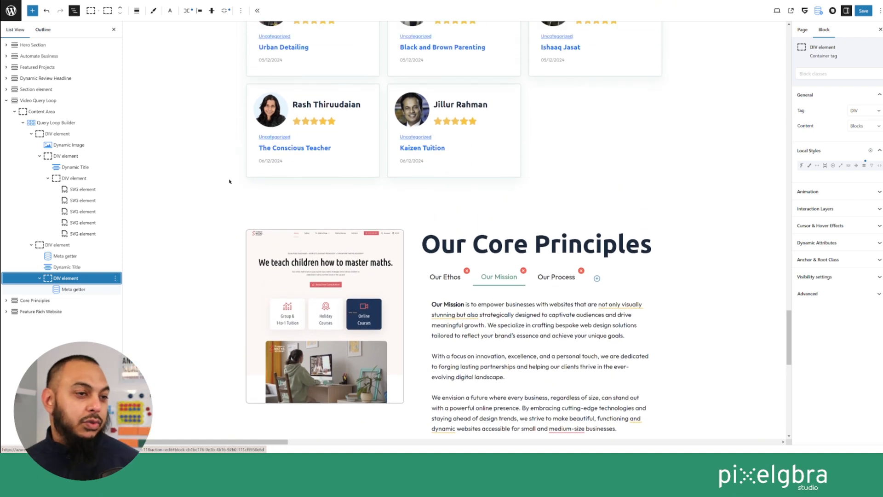
left_click(279, 137)
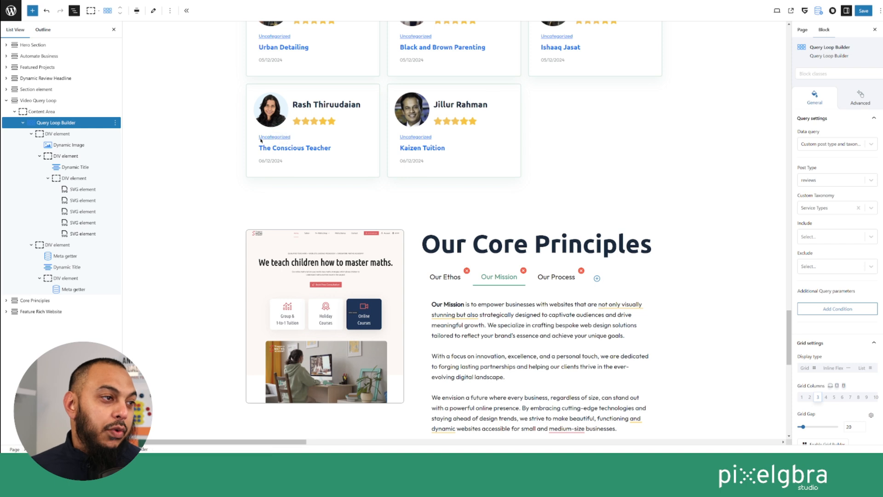
left_click(67, 256)
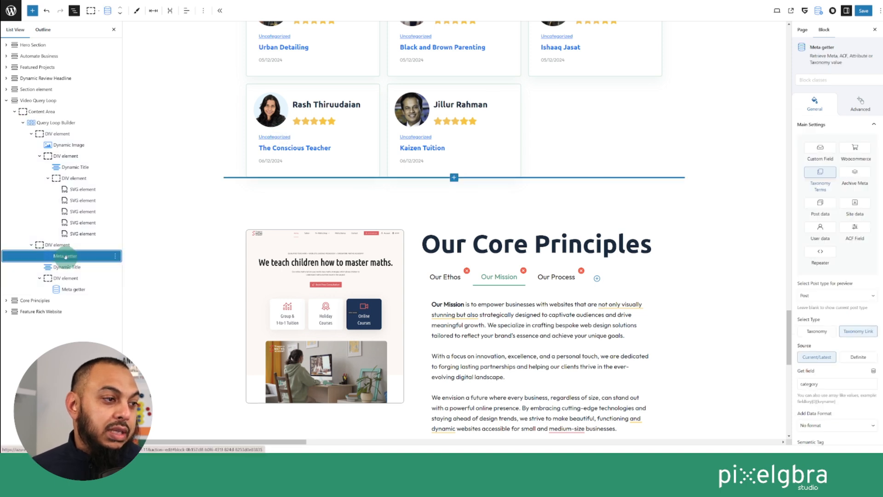
left_click(67, 268)
left_click(65, 256)
right_click(107, 255)
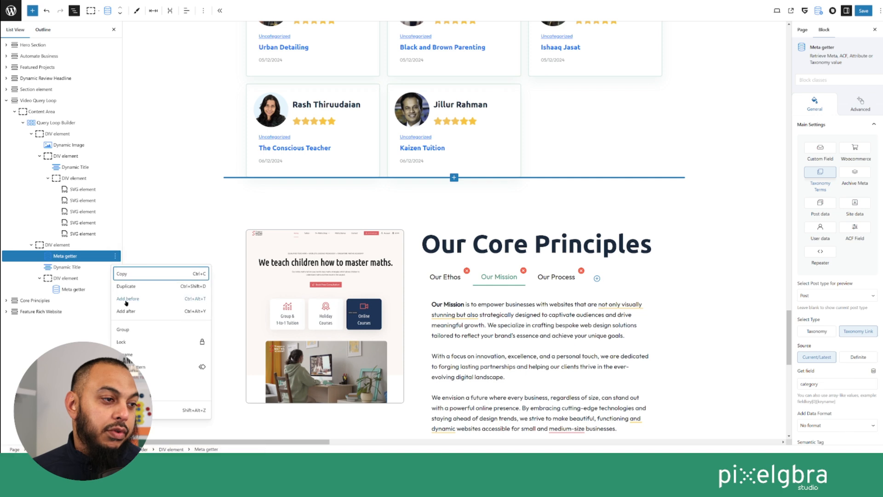
left_click(138, 410)
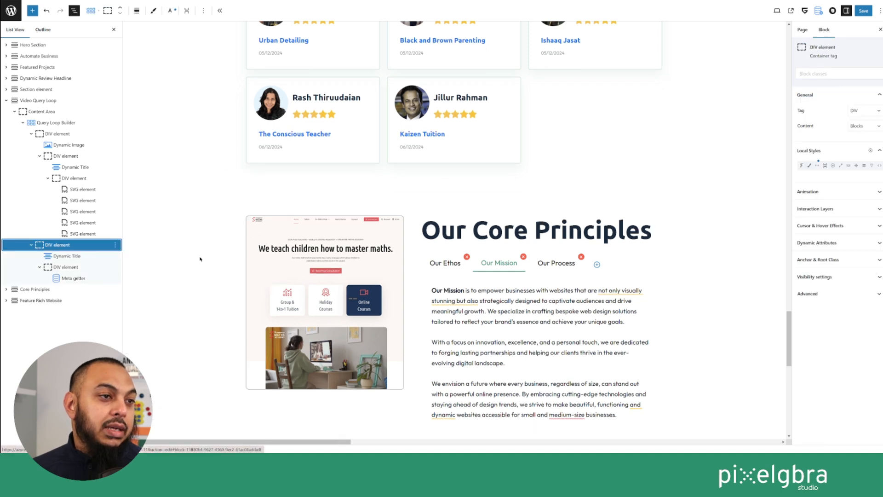
scroll(301, 229, "up", 5)
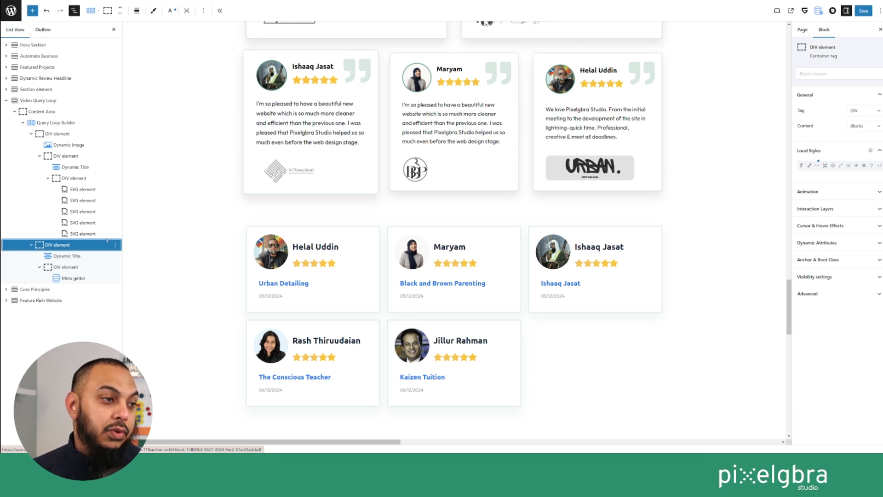
Step: Move the date Meta getter above the business title in the review card, and nest that Dynamic Title inside the lower DIV
left_click(69, 256)
left_click_drag(72, 279, 65, 256)
scroll(307, 95, "up", 3)
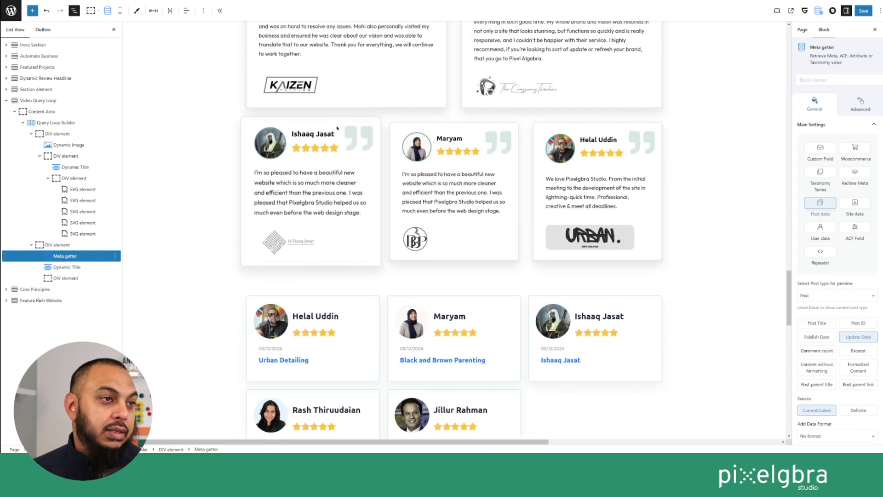
scroll(205, 244, "down", 3)
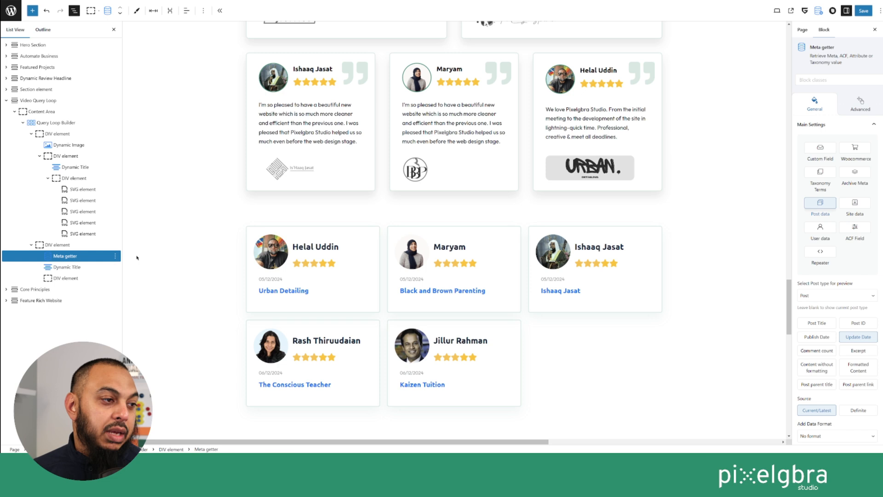
left_click(77, 267)
mouse_move(77, 266)
left_mouse_down()
mouse_move(97, 276)
mouse_move(62, 257)
left_mouse_up()
Step: Switch the card's Meta getter source from post data to Custom Field, with Review as the preview post type
left_click(62, 256)
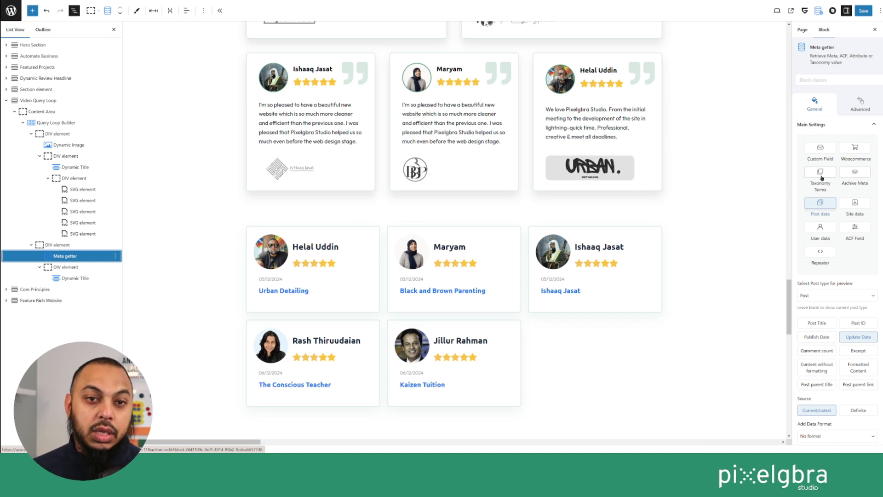
left_click(821, 148)
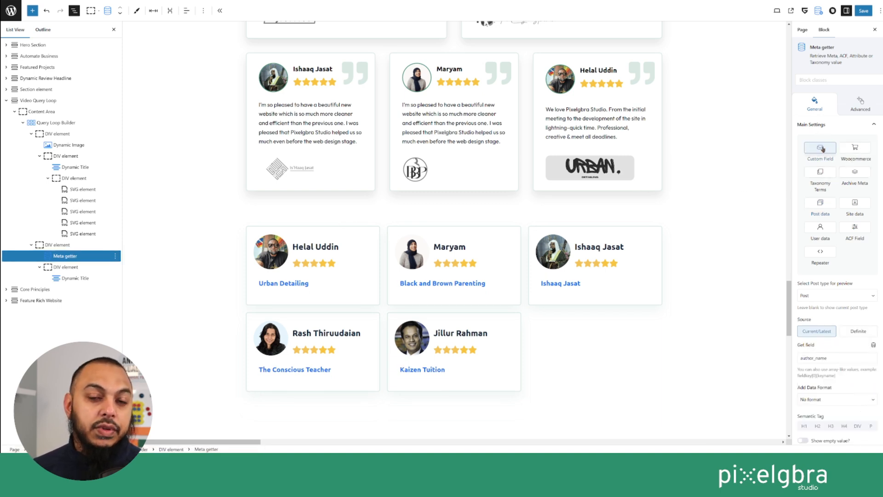
scroll(815, 244, "down", 3)
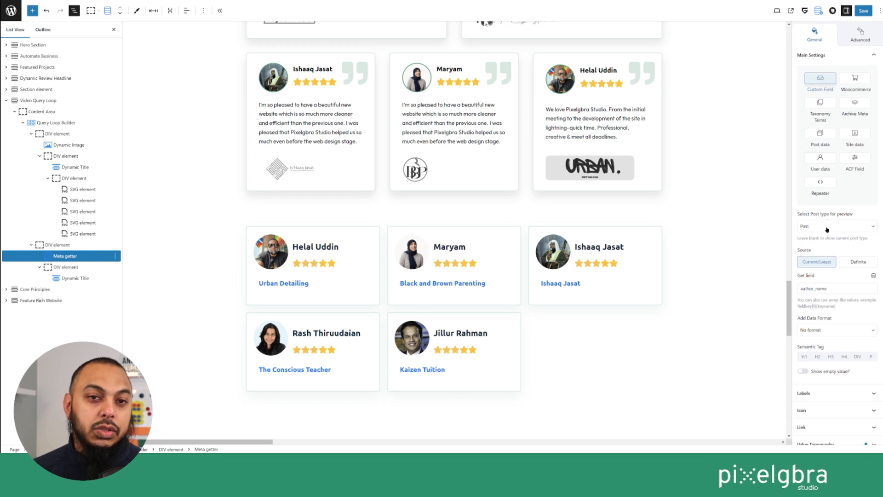
left_click(827, 227)
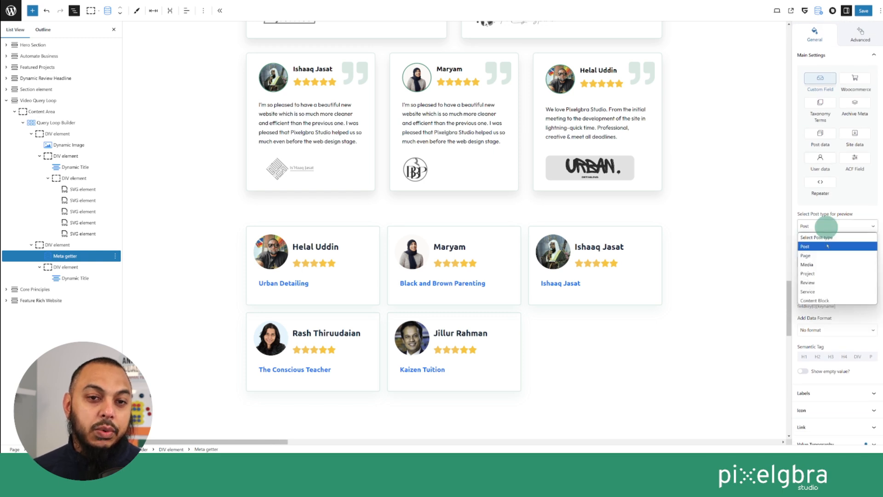
left_click(827, 284)
scroll(846, 258, "down", 3)
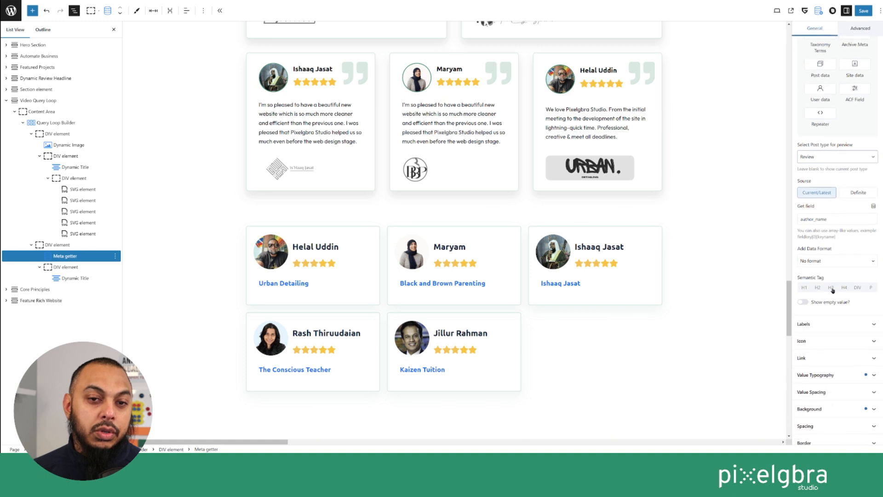
Step: Choose meta_box_title_full-review as the field the Meta getter retrieves
left_click(873, 206)
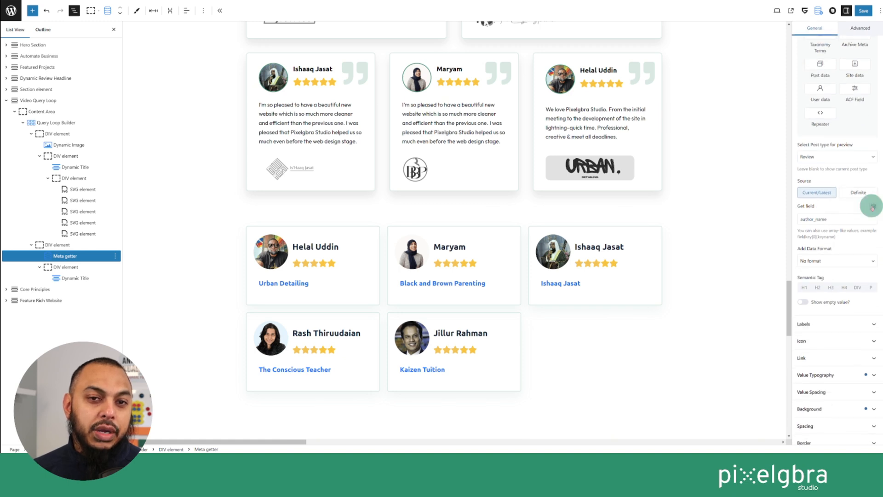
left_click(834, 217)
scroll(815, 255, "down", 2)
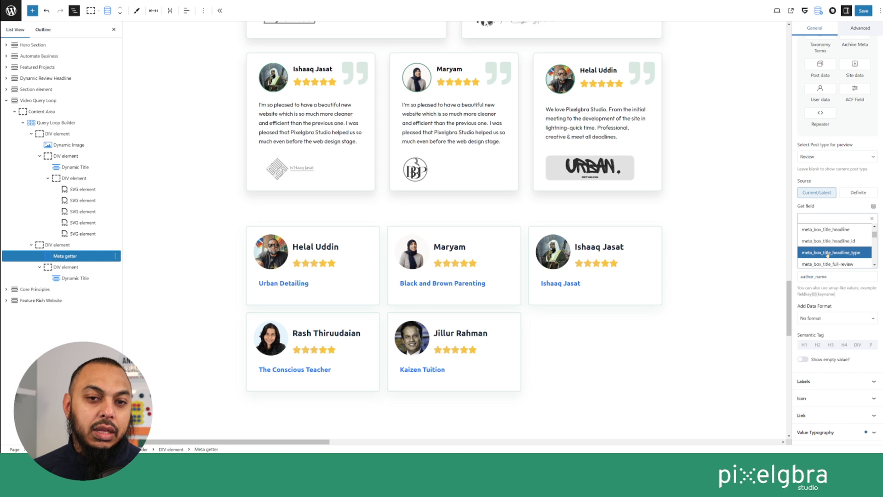
left_click(832, 263)
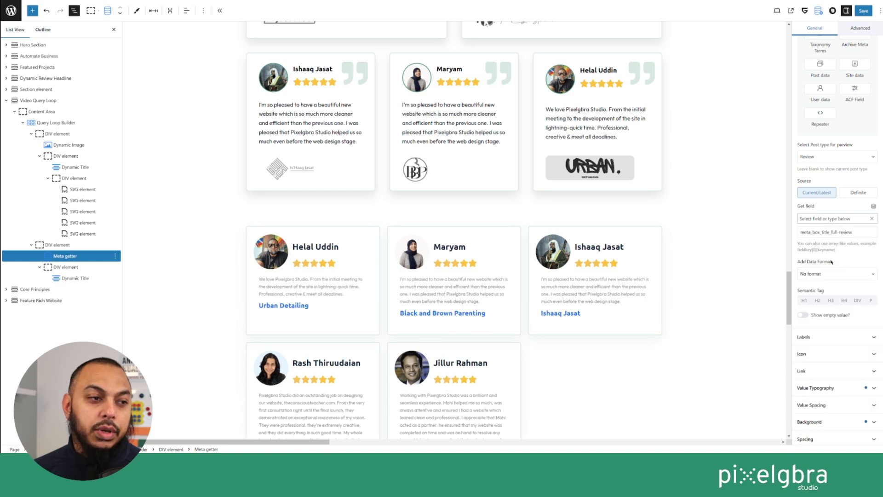
scroll(538, 339, "down", 1)
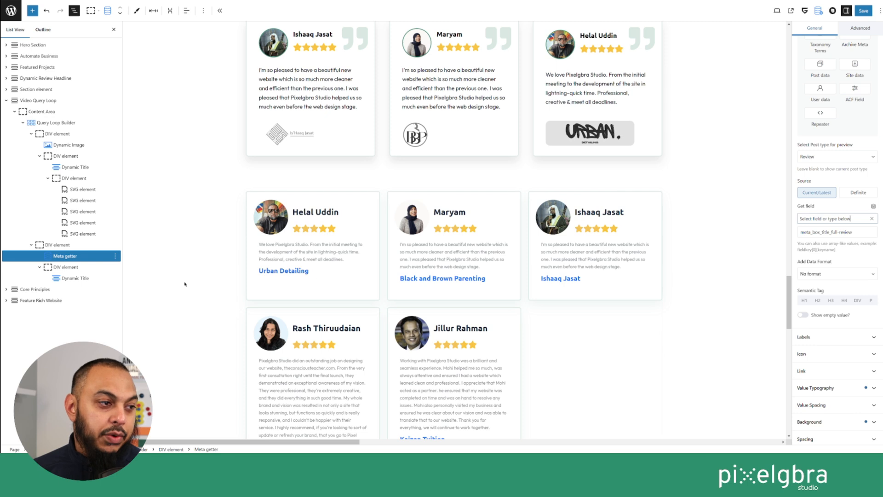
Step: Set the review text's colour to the dark theme colour Palette Color 3, #141F25, in the value typography
left_click(824, 387)
left_click(863, 206)
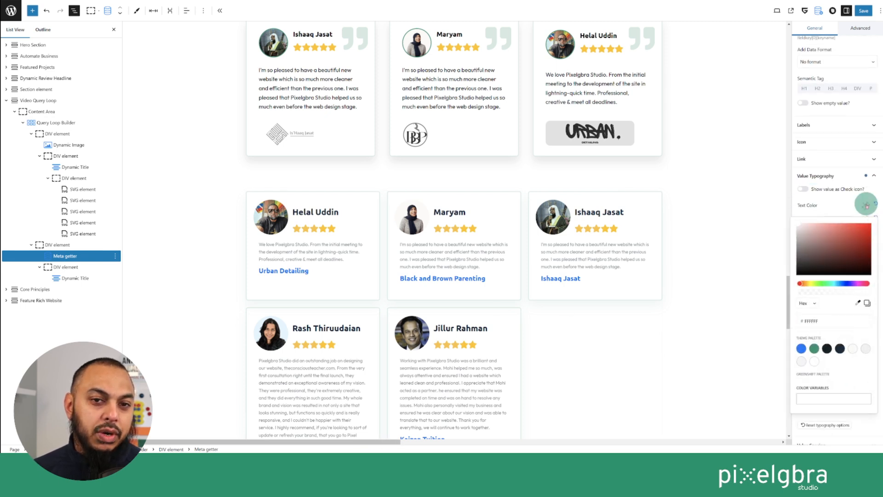
left_click(827, 348)
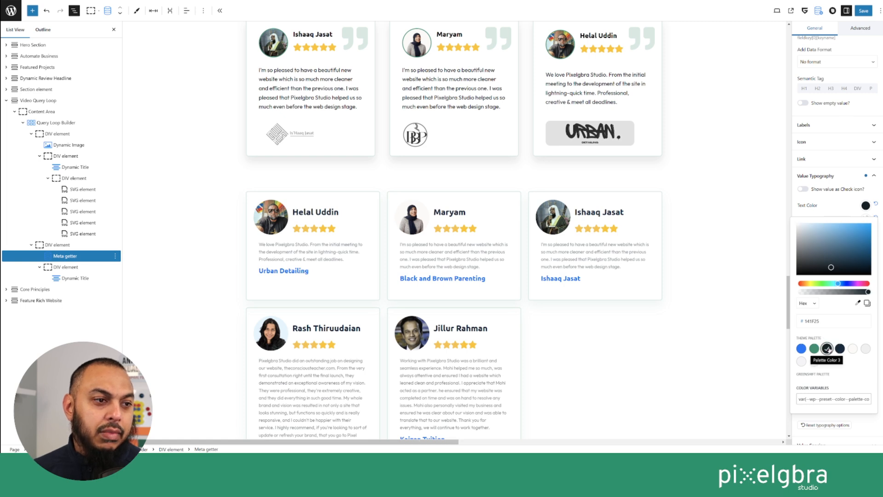
scroll(690, 290, "down", 5)
scroll(625, 292, "up", 2)
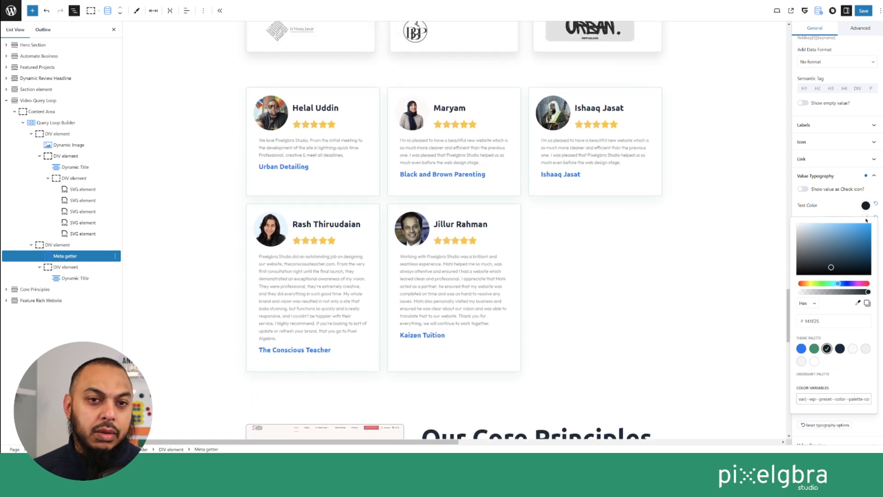
scroll(846, 230, "down", 3)
left_click(827, 272)
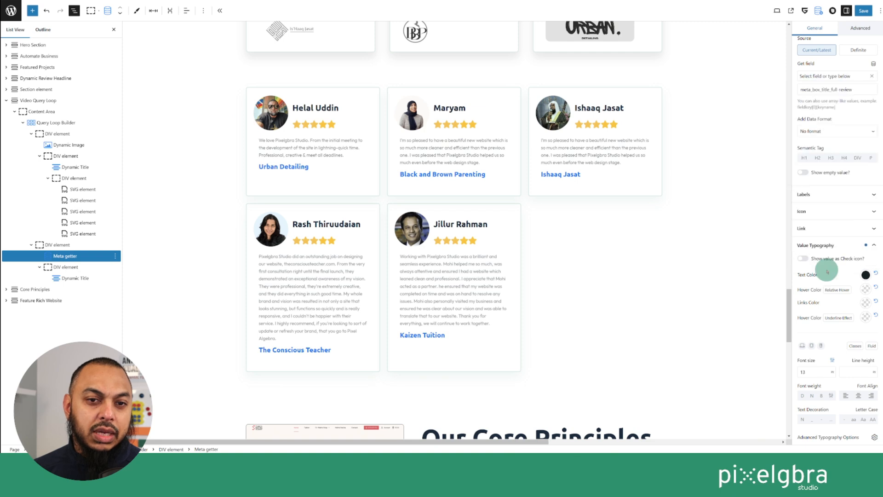
Step: Set the text colour of the full review Meta getter to black, #000000
scroll(834, 176, "up", 6)
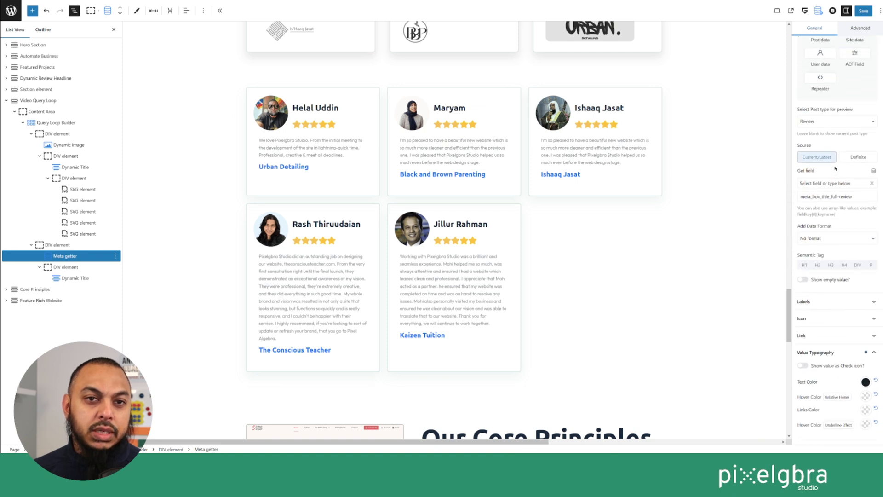
scroll(828, 214, "down", 5)
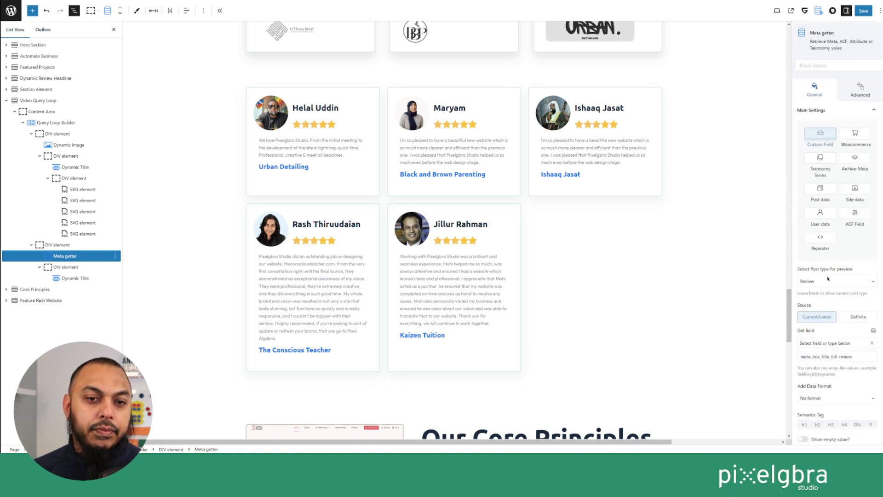
scroll(824, 276, "down", 3)
scroll(830, 300, "down", 6)
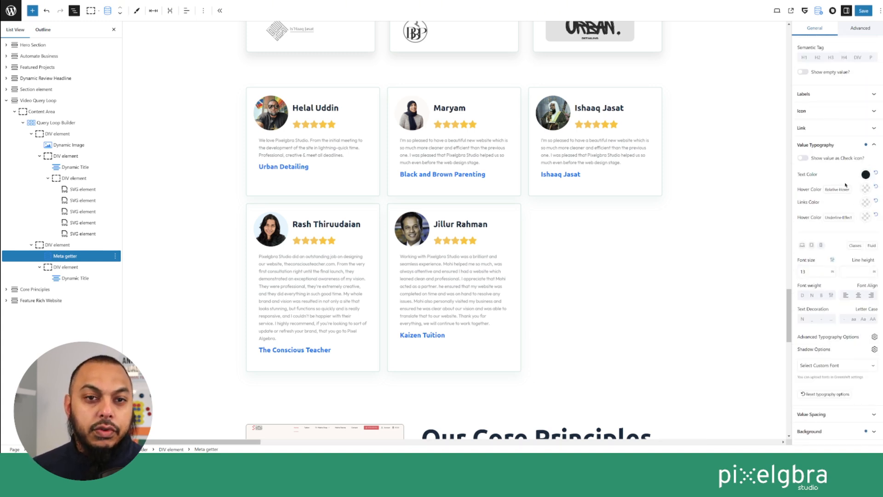
left_click(865, 174)
left_click(863, 198)
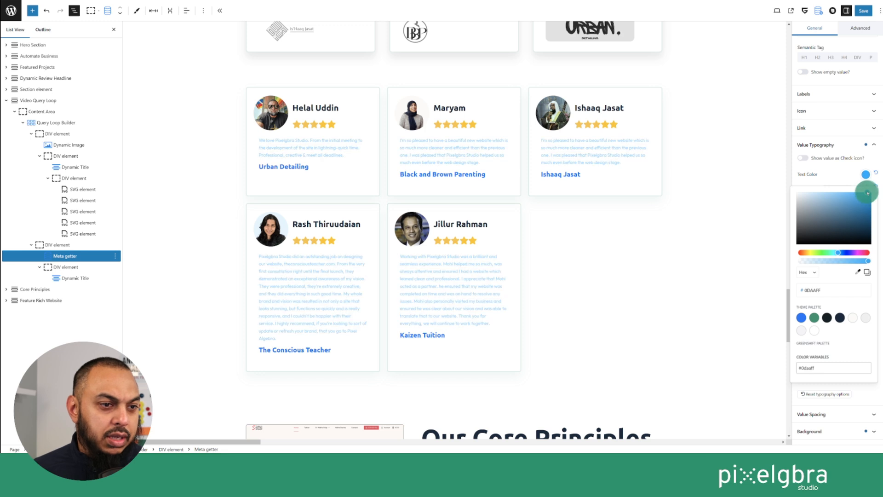
left_click_drag(862, 199, 799, 240)
left_click(827, 318)
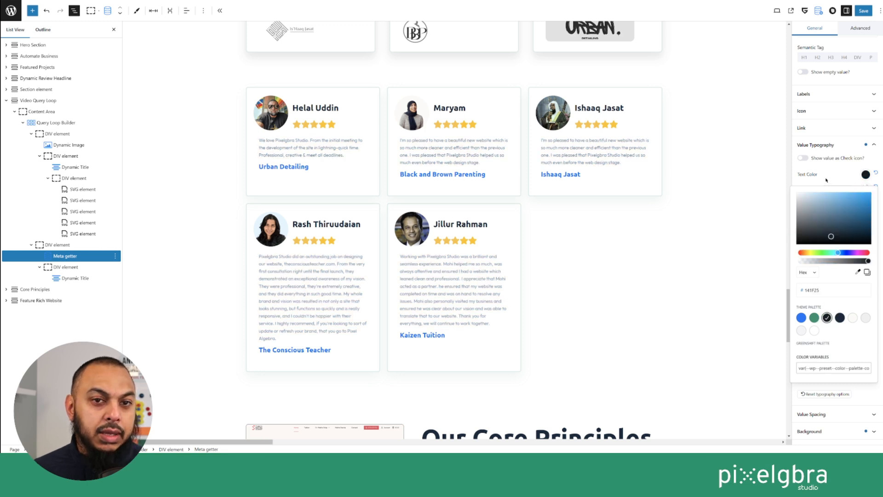
left_click(840, 318)
left_click(827, 318)
left_click_drag(802, 240, 786, 247)
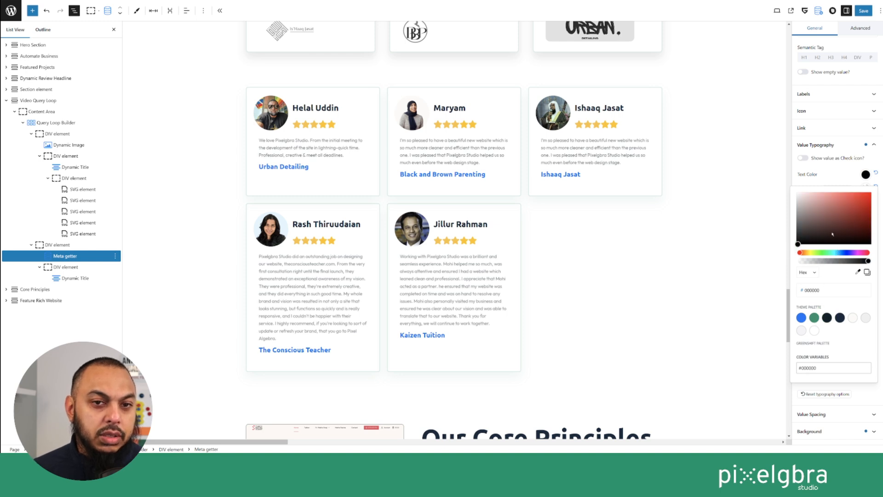
left_click(821, 181)
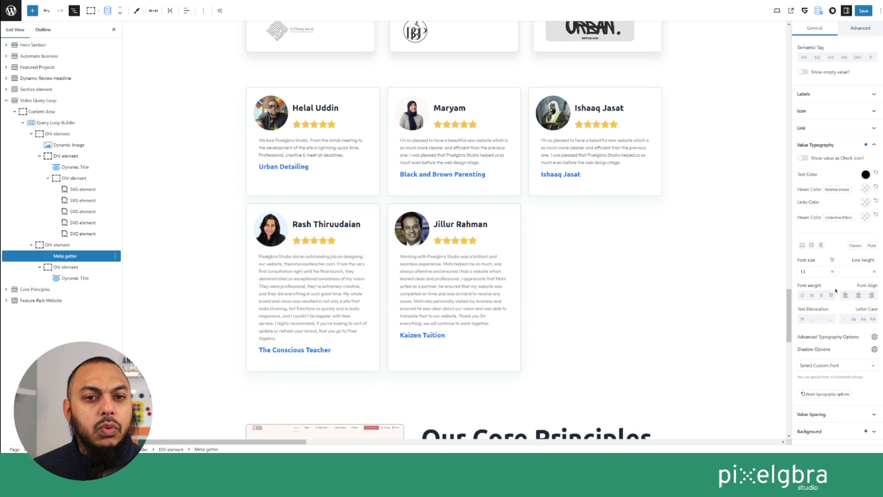
left_click(814, 270)
left_click(831, 260)
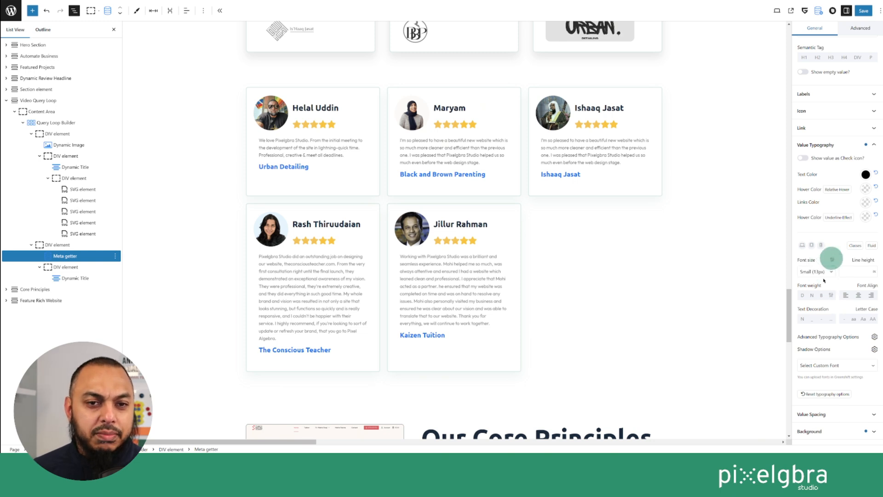
left_click(822, 272)
left_click(830, 259)
left_click(834, 259)
left_click(833, 259)
Step: Set the review text's font size to the variable preset text-m
left_click(808, 273)
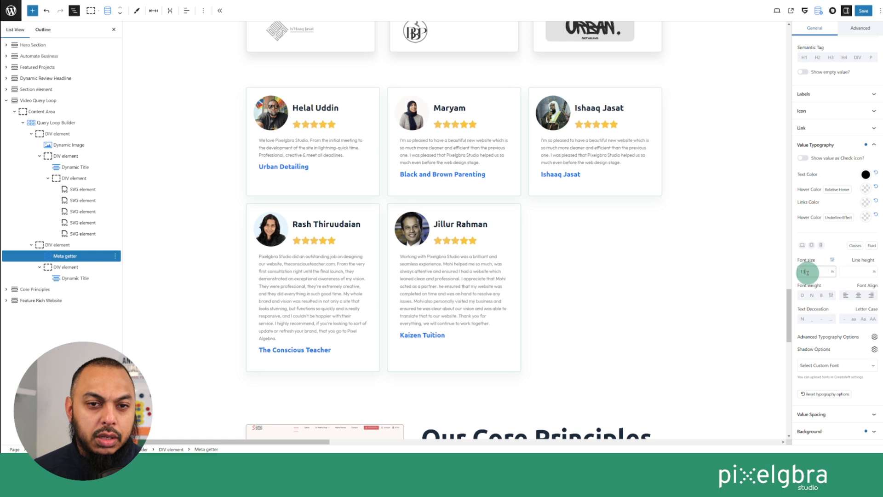
left_click(812, 272)
left_click(825, 302)
scroll(827, 350, "down", 5)
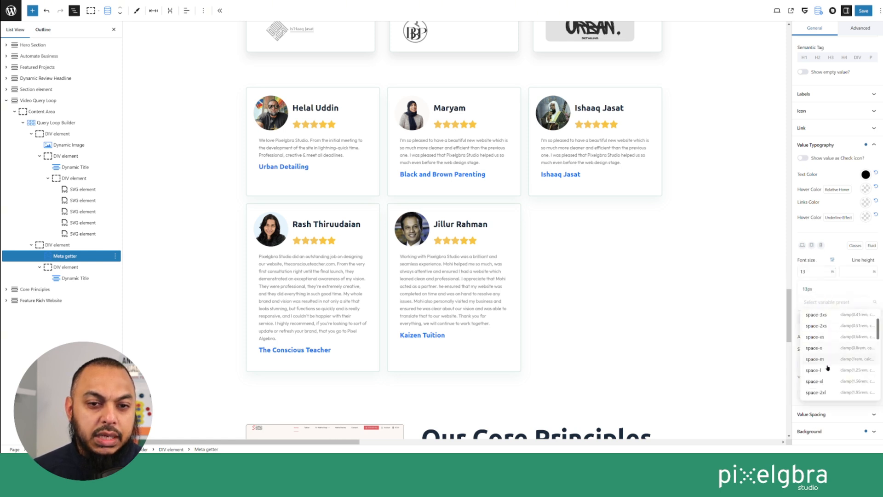
left_click(813, 344)
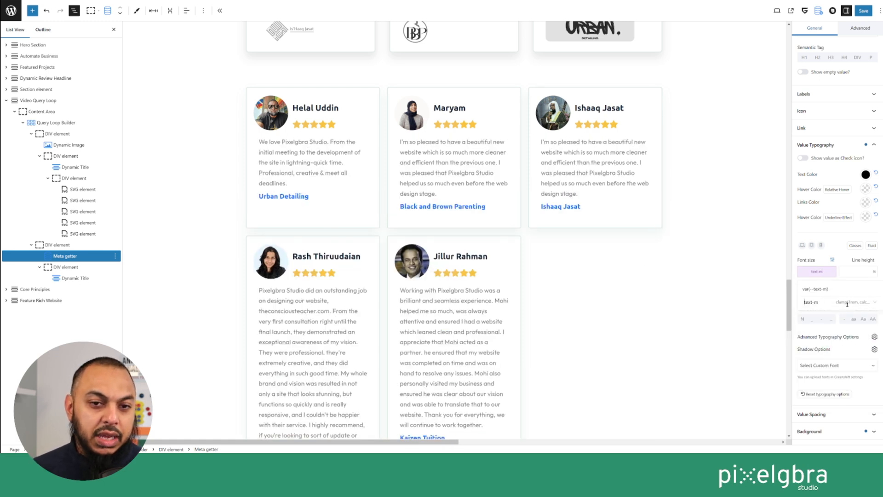
left_click(872, 302)
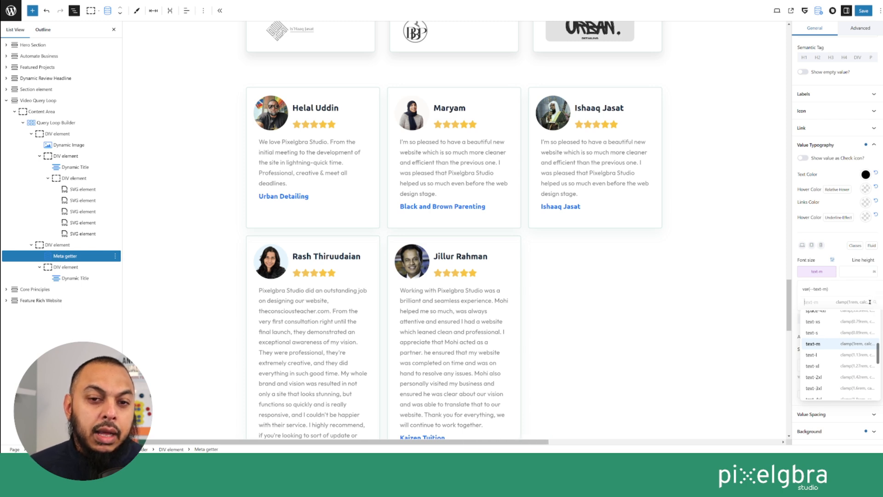
left_click(842, 258)
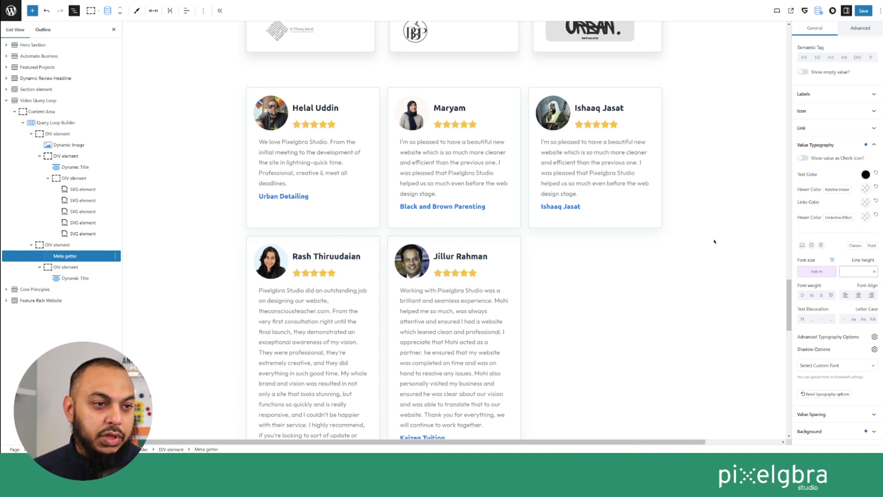
left_click(818, 270)
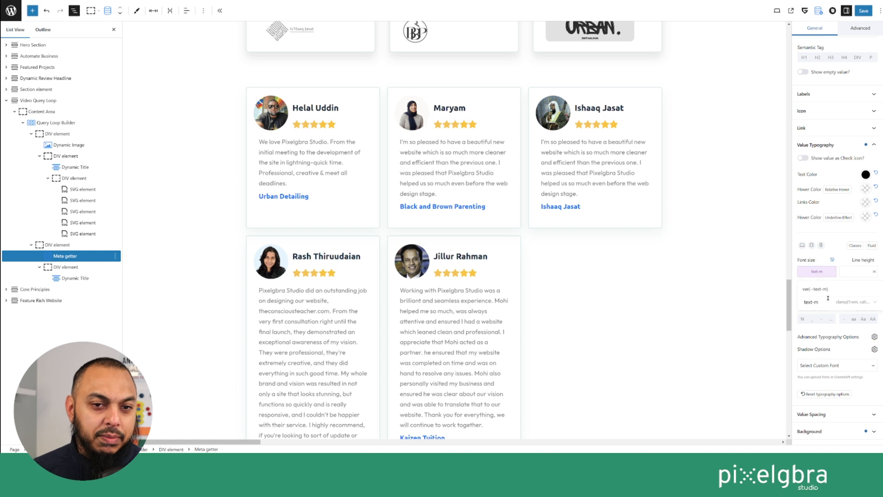
Step: Save the page and compare the full review text in the live page's cards with the testimonials above
left_click(864, 10)
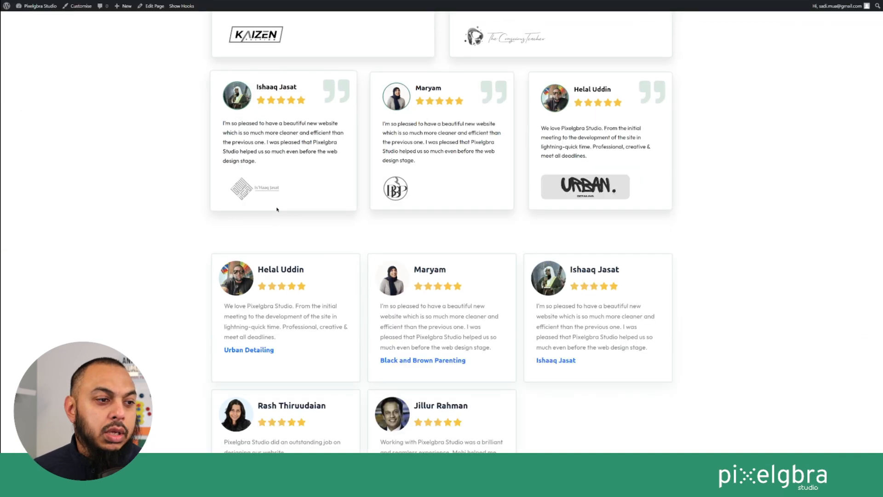
scroll(421, 233, "down", 2)
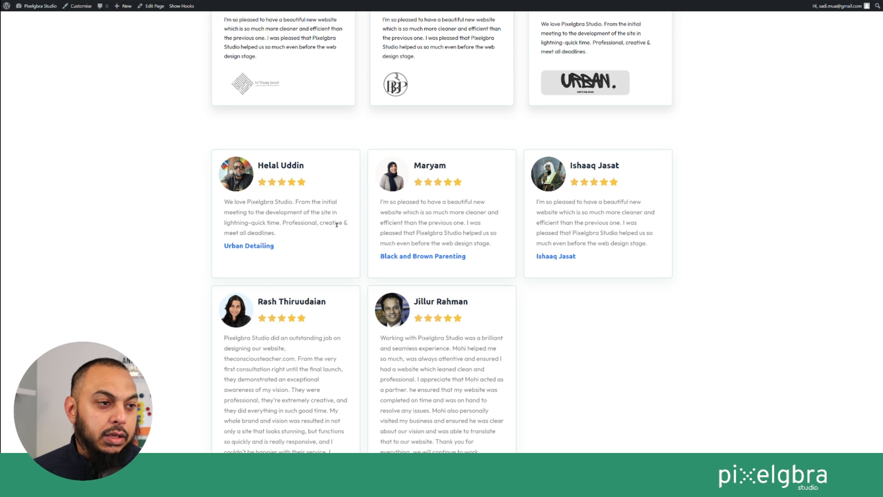
scroll(337, 224, "down", 1)
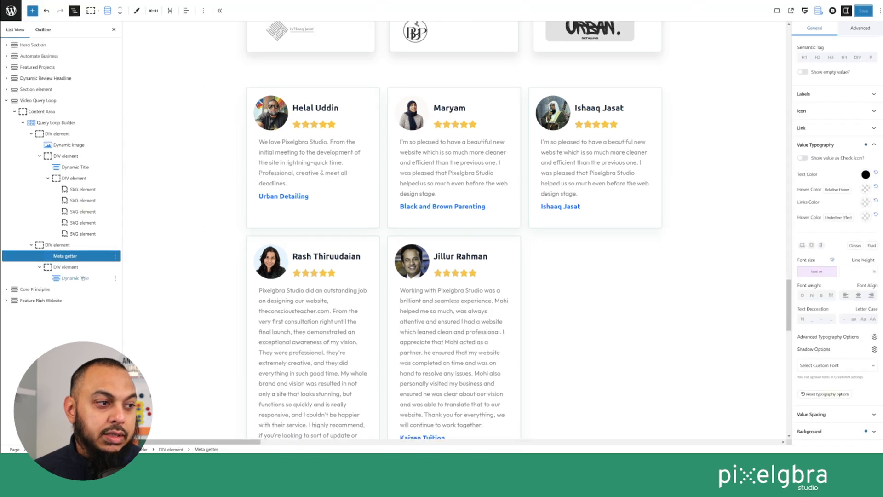
Step: Delete the business name Dynamic Title from the nested DIV below the review text
left_click(110, 279)
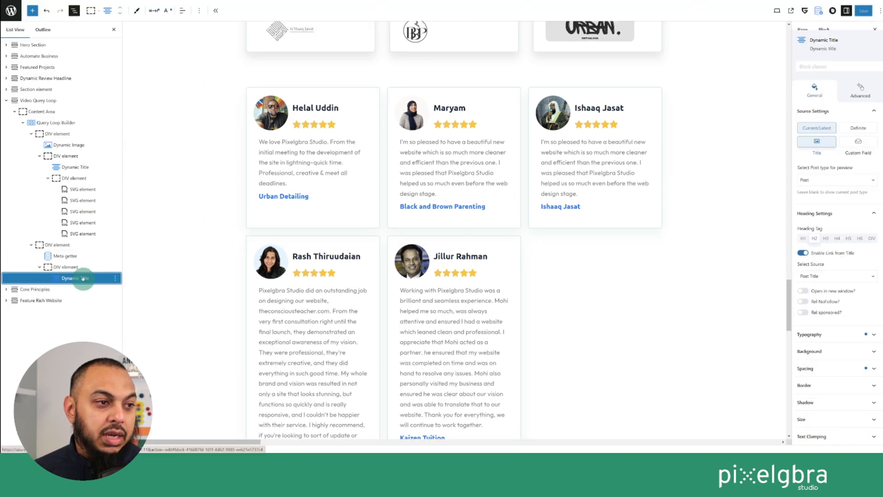
left_click(115, 278)
left_click(193, 419)
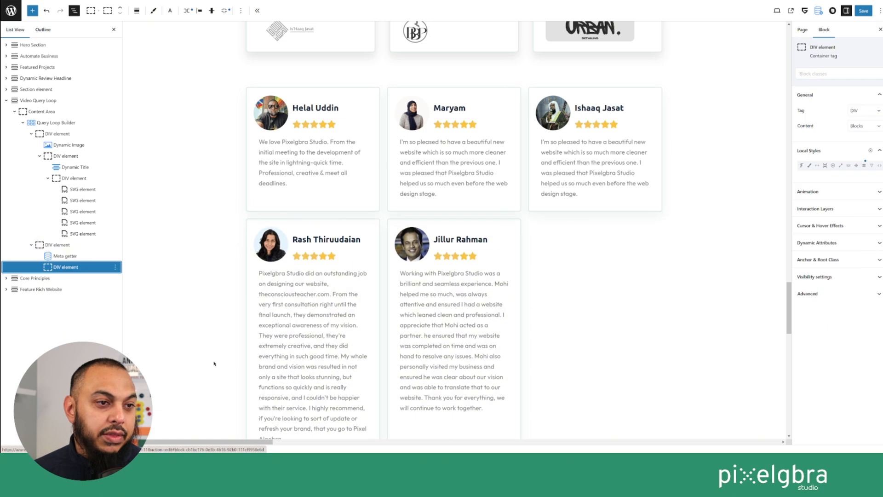
scroll(609, 287, "down", 1)
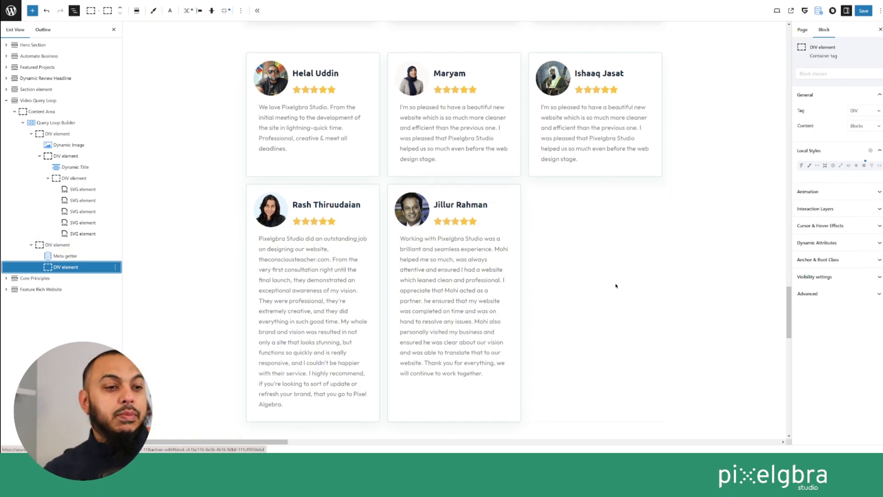
Step: Compare the lower part of the query loop cards with the business logos in the testimonial cards above
scroll(616, 285, "up", 5)
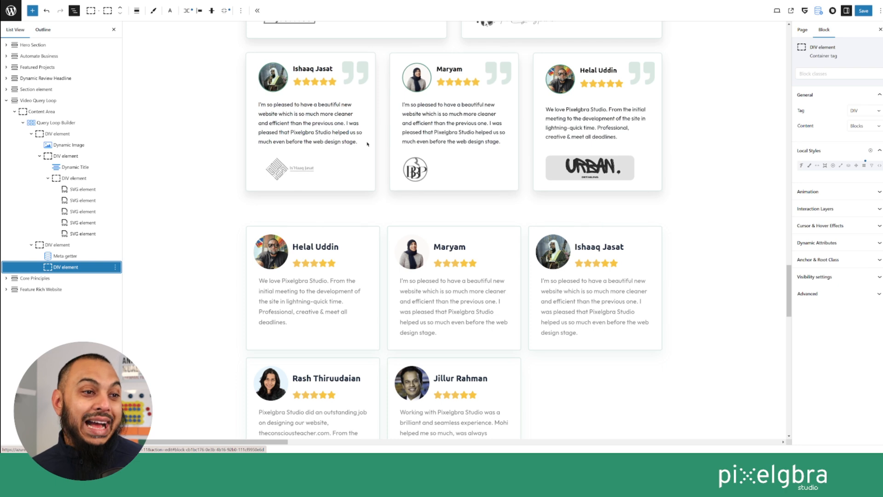
scroll(611, 143, "up", 3)
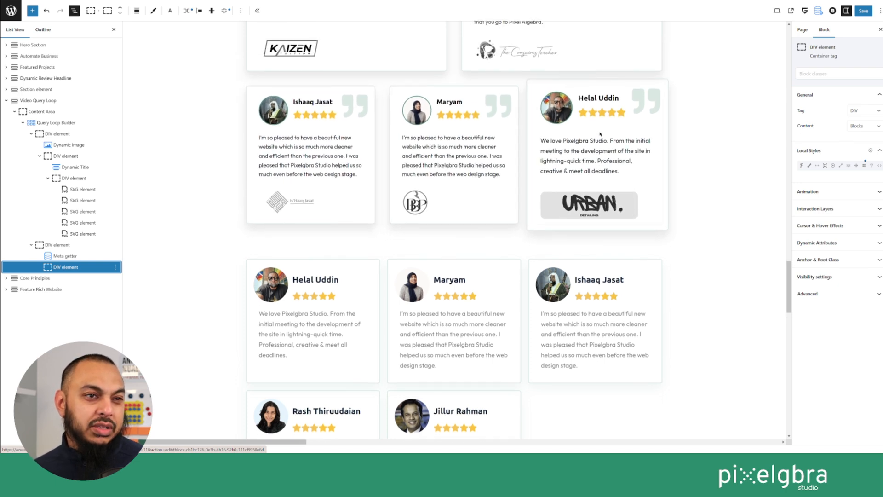
scroll(611, 142, "down", 10)
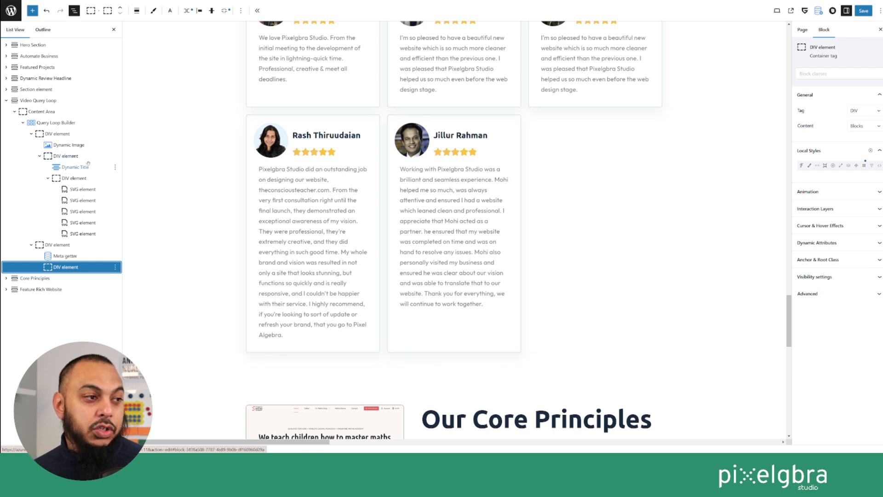
left_click(63, 147)
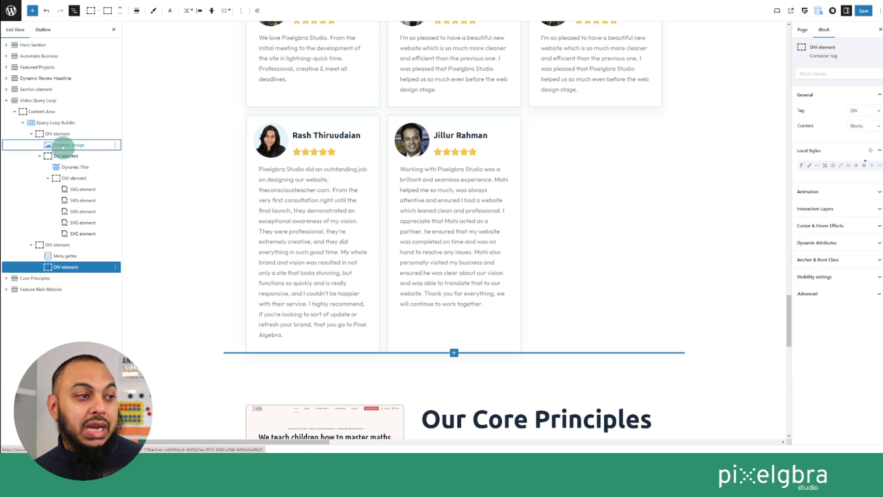
left_click(56, 268)
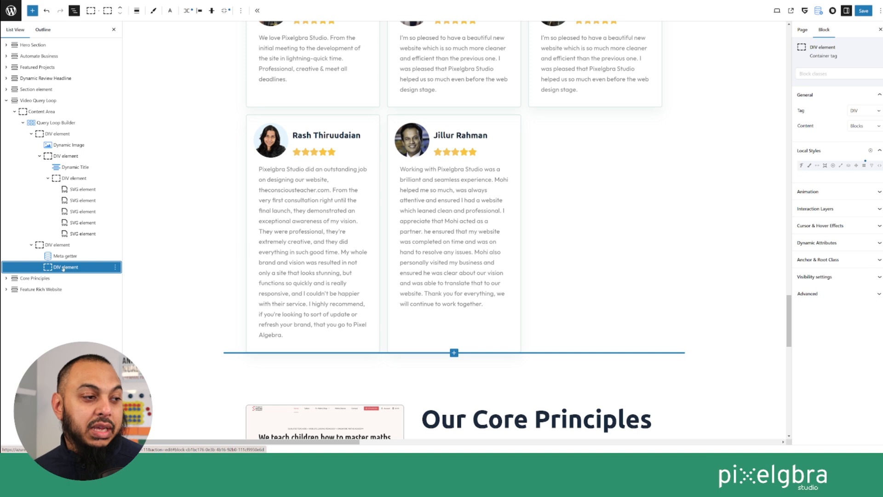
left_click(72, 167)
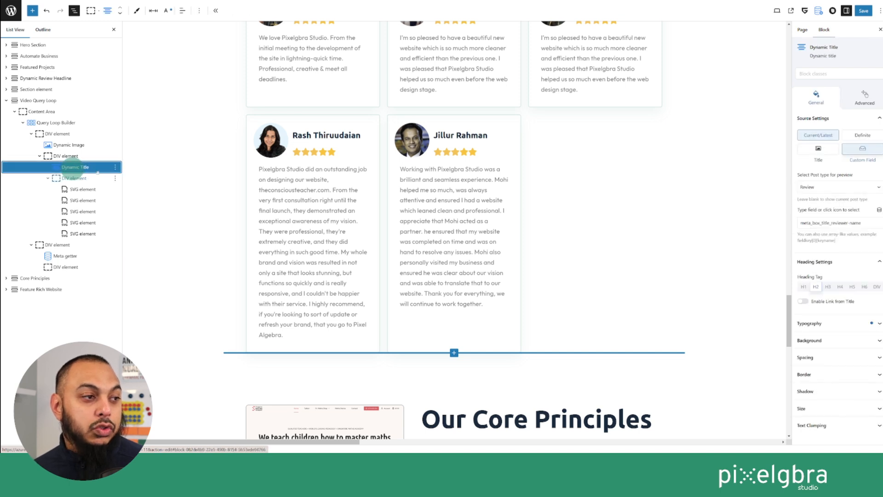
left_click(115, 167)
left_click(131, 197)
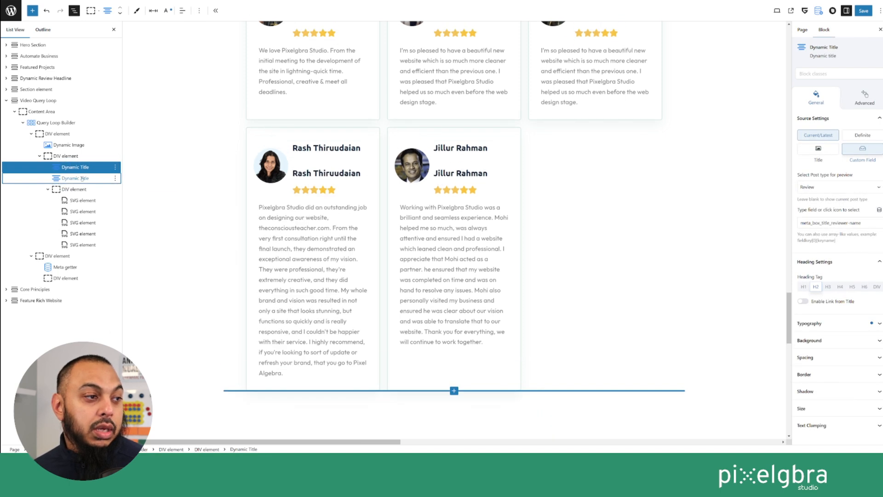
left_click_drag(86, 176, 95, 274)
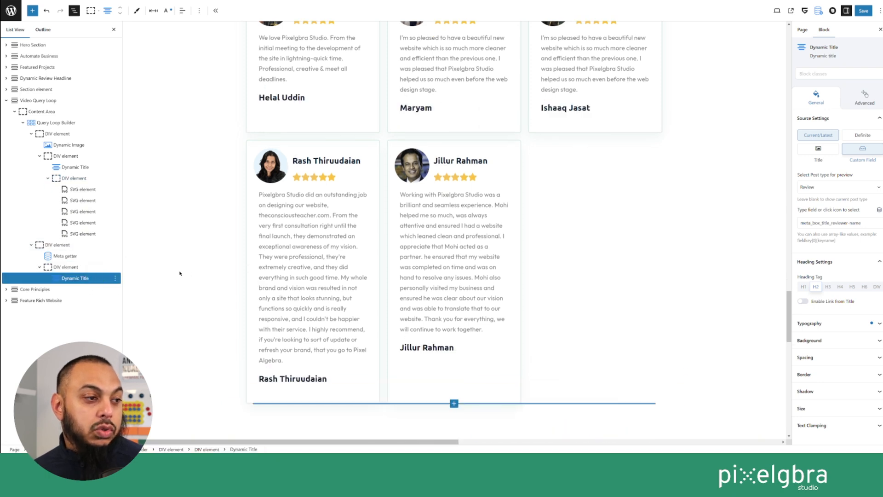
left_click(115, 278)
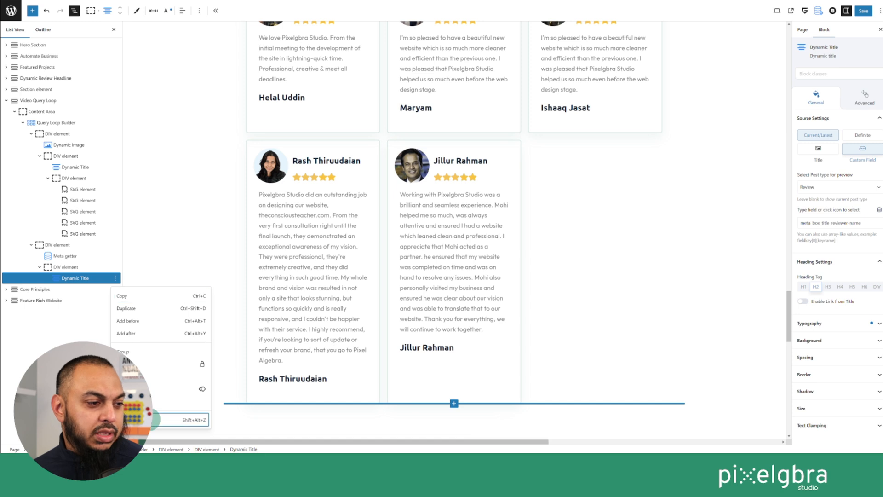
left_click(184, 419)
Step: Duplicate the reviewer's Dynamic Image and move the copy into the nested DIV below the review text
left_click(99, 146)
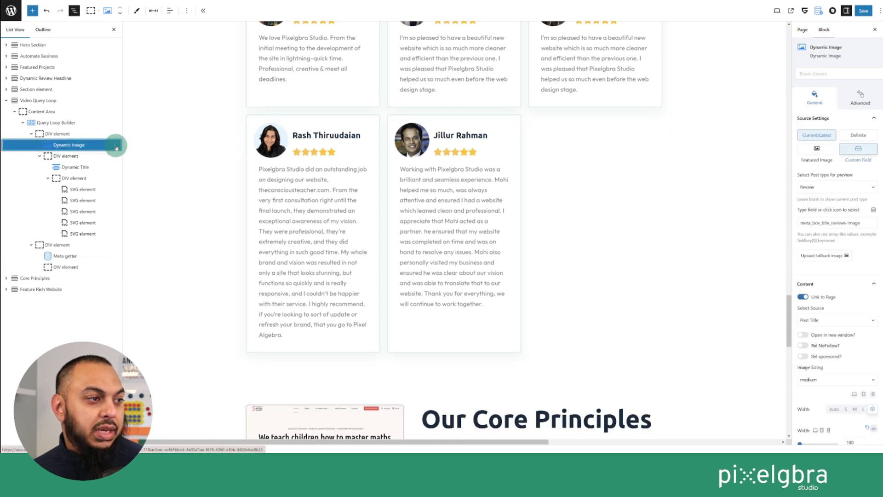
left_click(115, 144)
left_click(134, 173)
left_click_drag(90, 152, 108, 272)
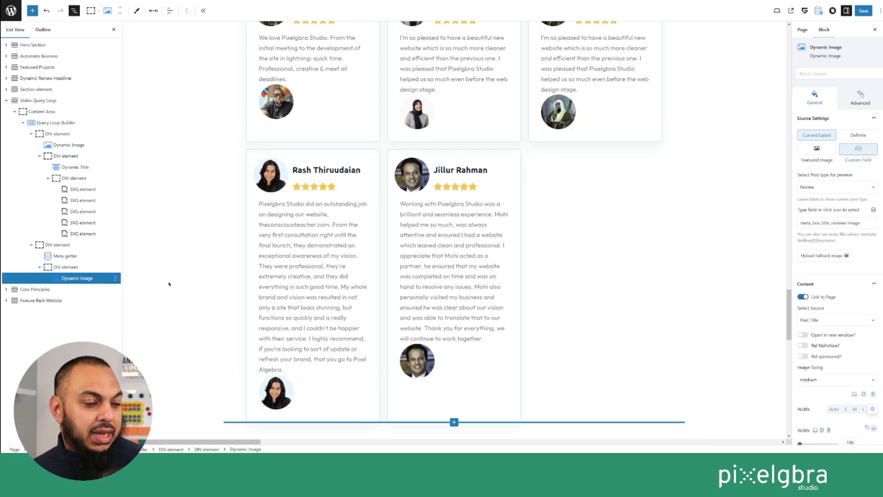
Step: Reset the border radius of the copied Dynamic Image below the review text
scroll(169, 284, "down", 2)
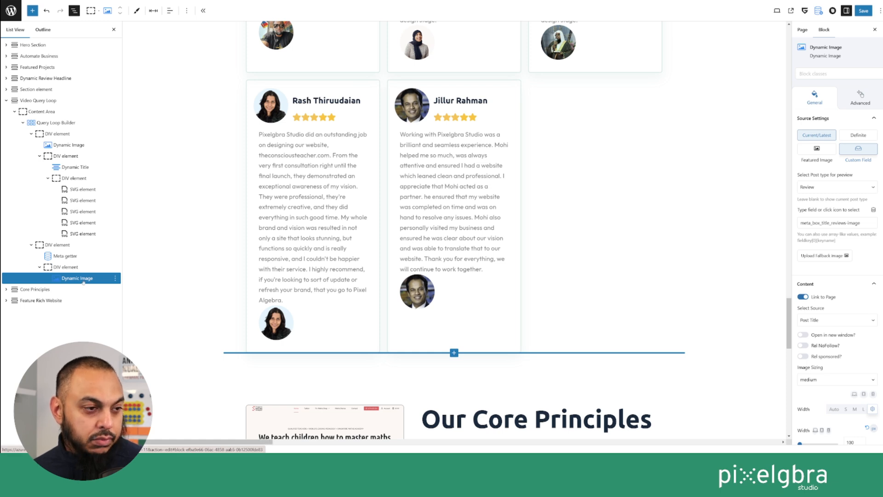
scroll(838, 315, "down", 8)
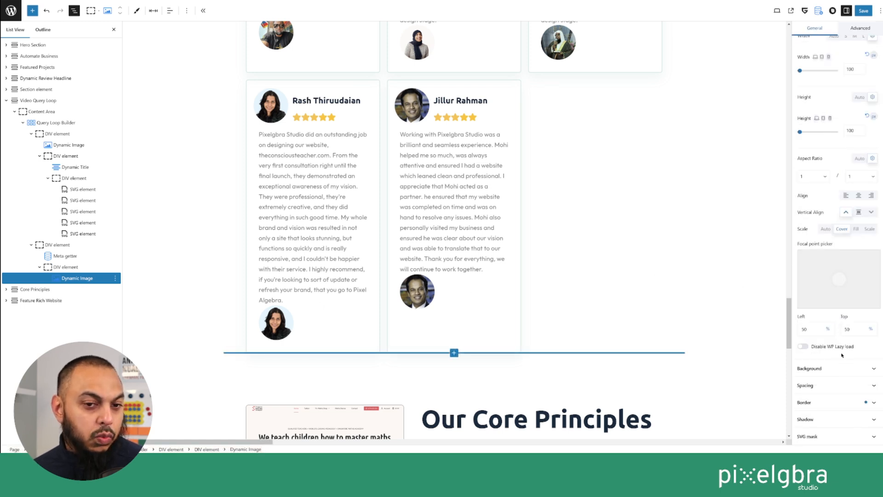
left_click(834, 403)
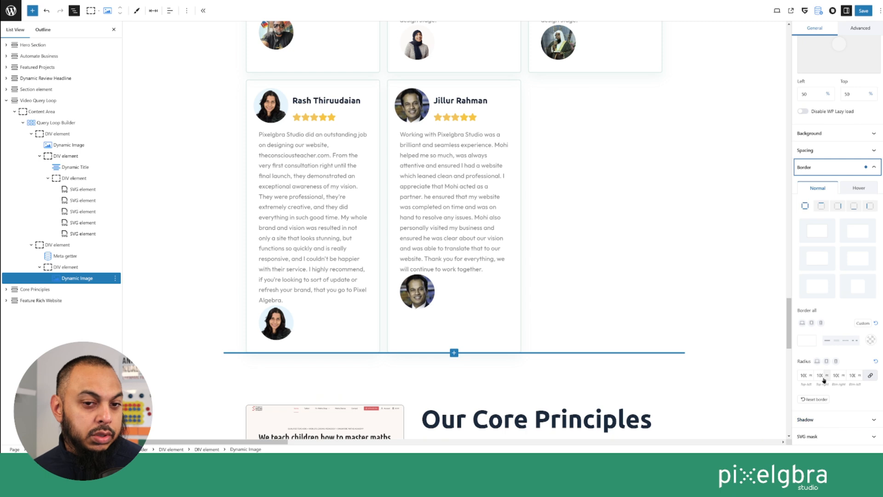
left_click(876, 362)
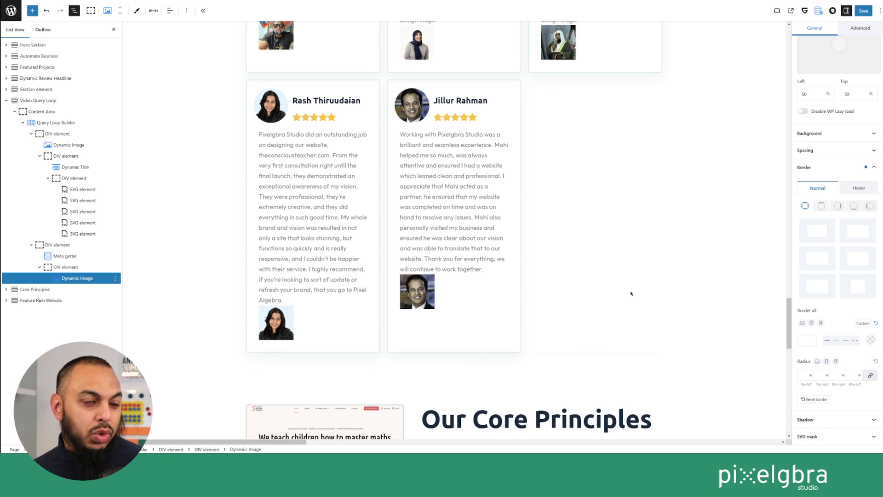
Step: Change the copied Dynamic Image's custom field to meta_box_title_business-logos
scroll(826, 296, "up", 10)
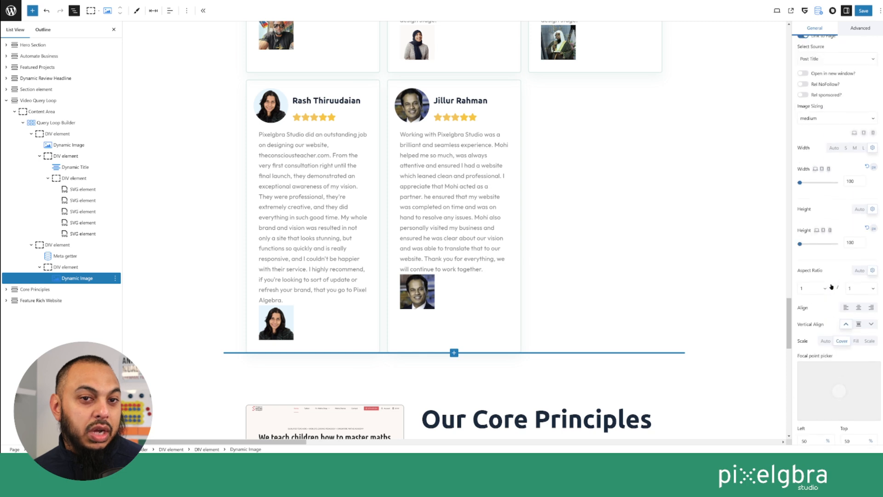
scroll(831, 286, "up", 4)
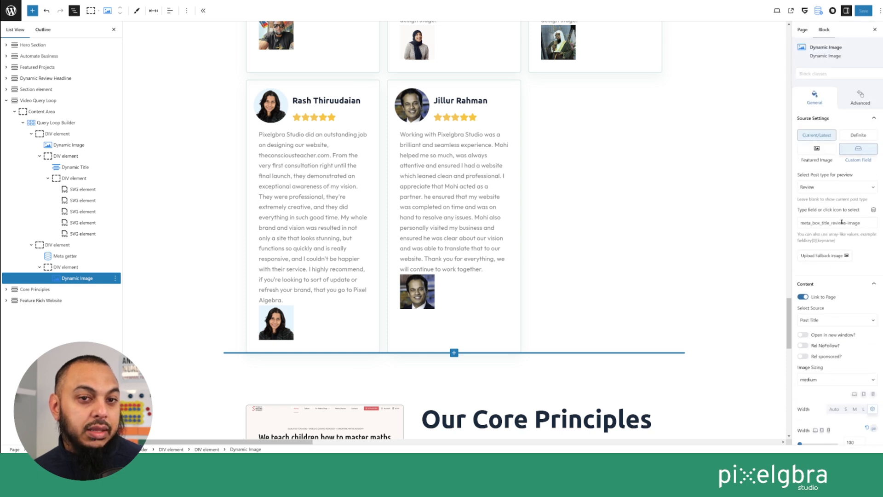
left_click(873, 211)
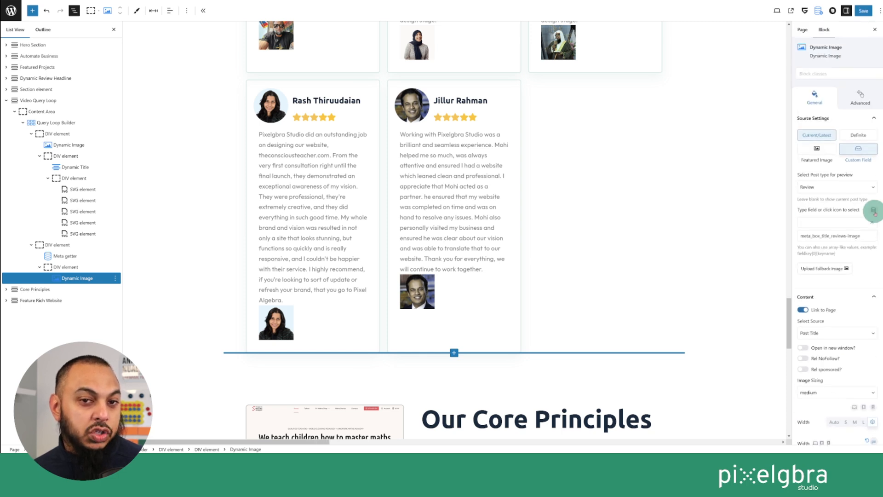
left_click(851, 222)
scroll(842, 240, "down", 10)
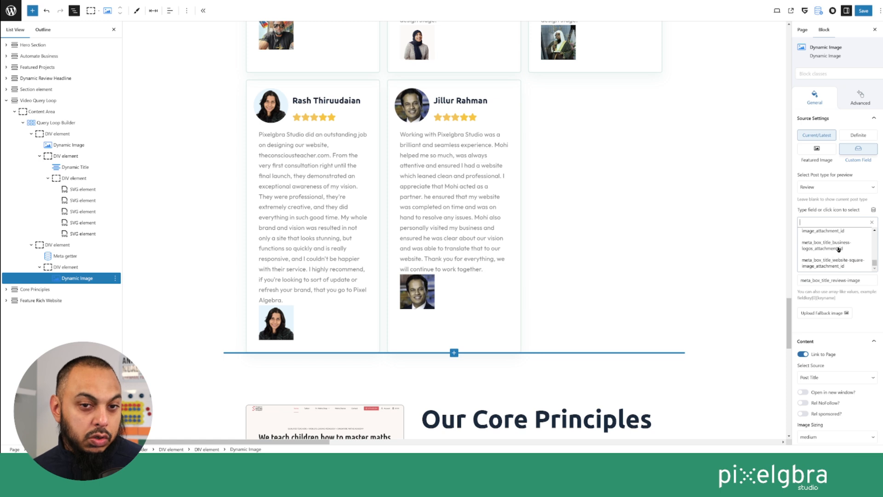
scroll(853, 249, "up", 4)
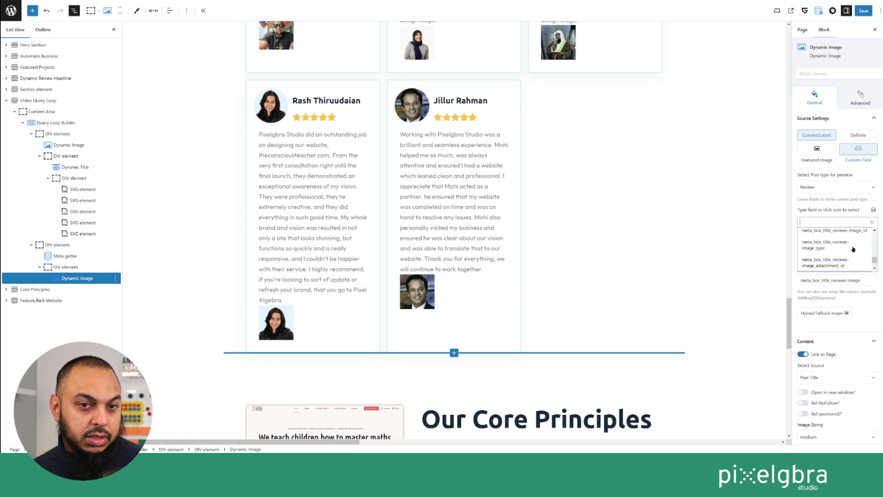
type("logo")
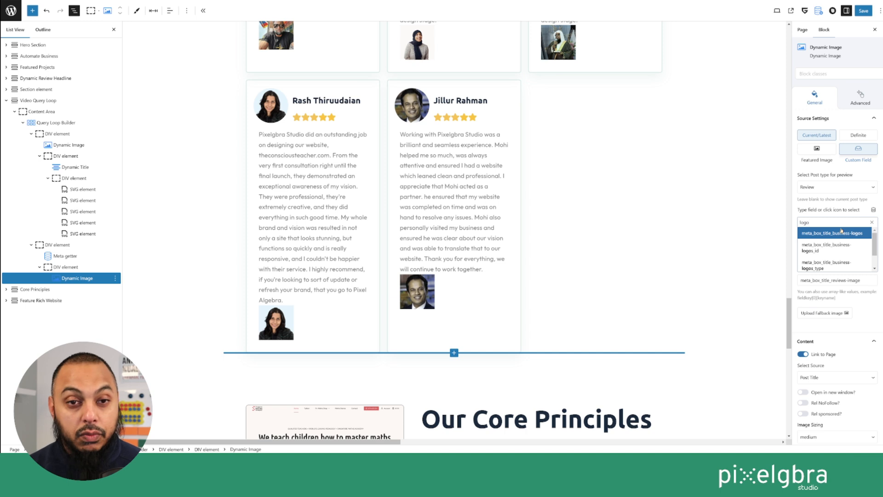
left_click(841, 234)
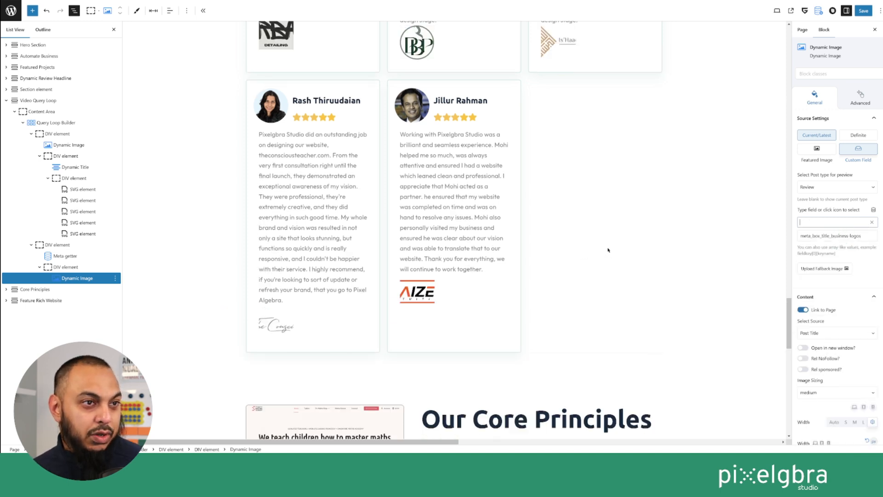
scroll(608, 250, "up", 2)
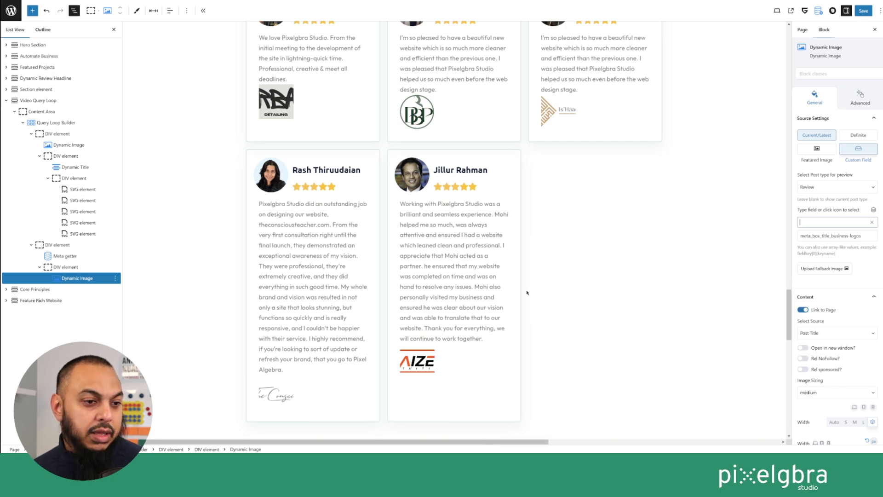
scroll(543, 294, "down", 2)
Step: Set the business logo image's aspect ratio to Auto, clear its custom width, and check the logos in the cards
scroll(843, 324, "down", 5)
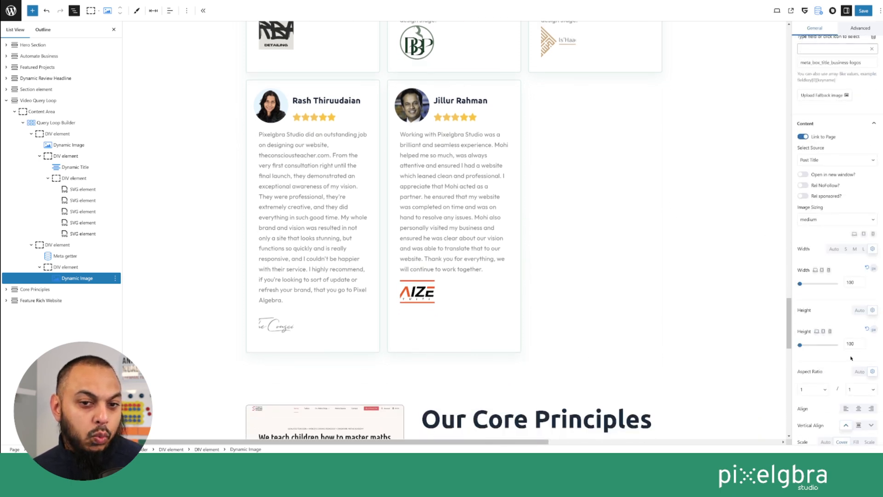
scroll(849, 359, "down", 1)
left_click(862, 338)
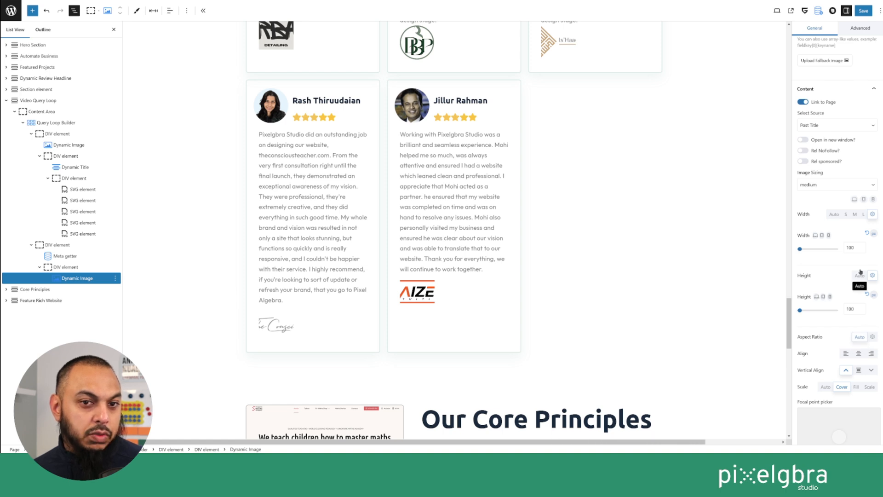
left_click(867, 233)
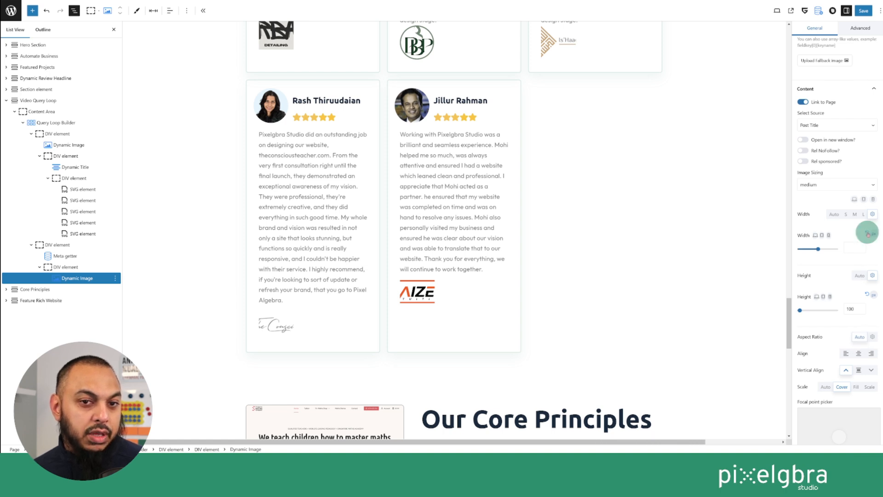
left_click(870, 295)
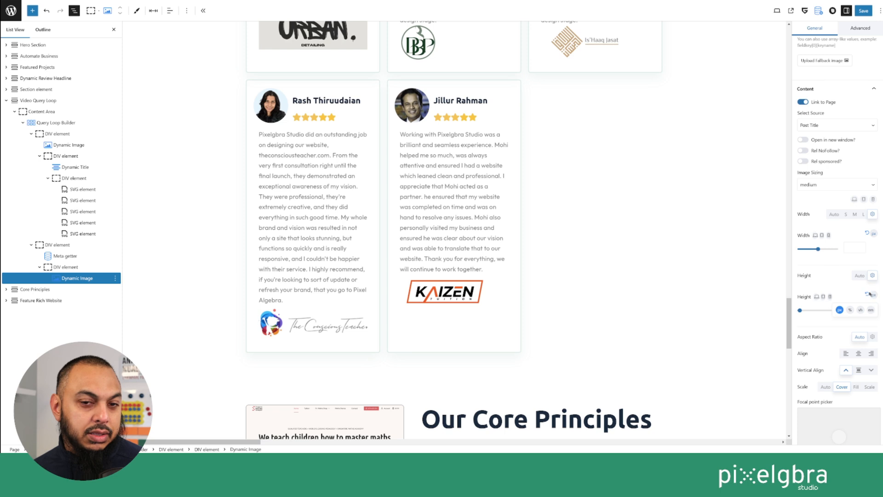
scroll(602, 252, "up", 3)
scroll(599, 253, "down", 1)
scroll(600, 253, "up", 1)
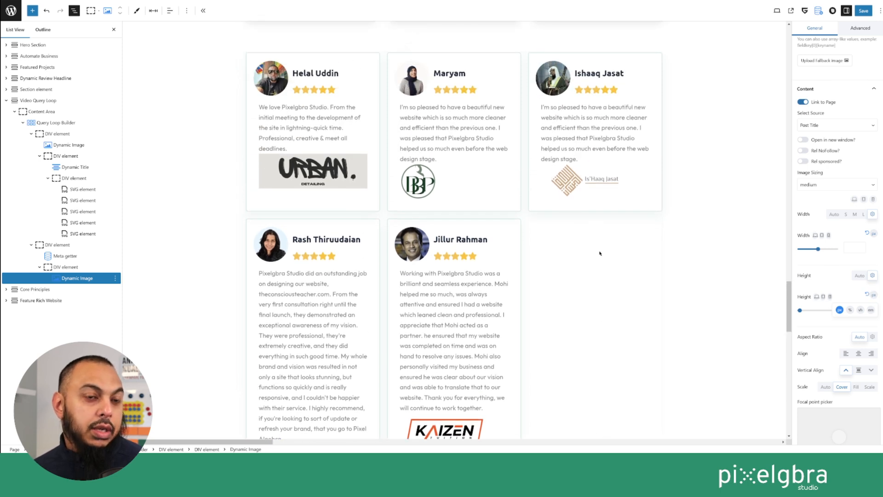
scroll(600, 253, "up", 1)
scroll(600, 253, "down", 1)
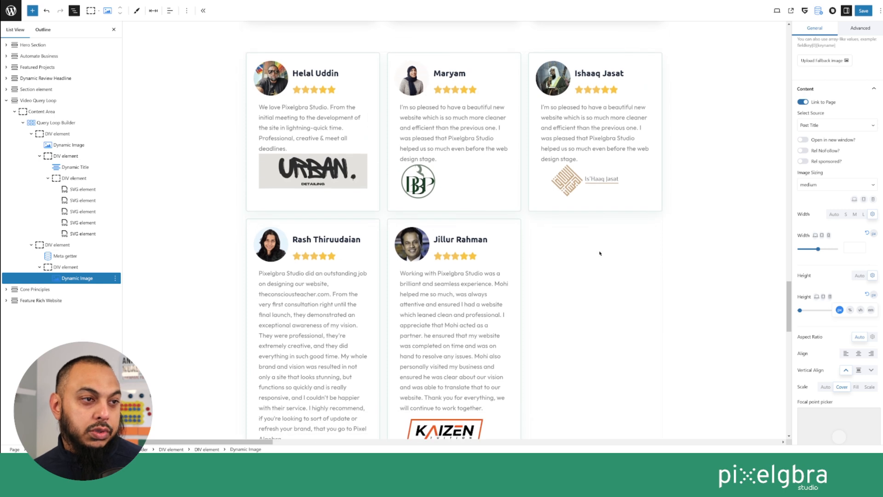
scroll(586, 246, "down", 3)
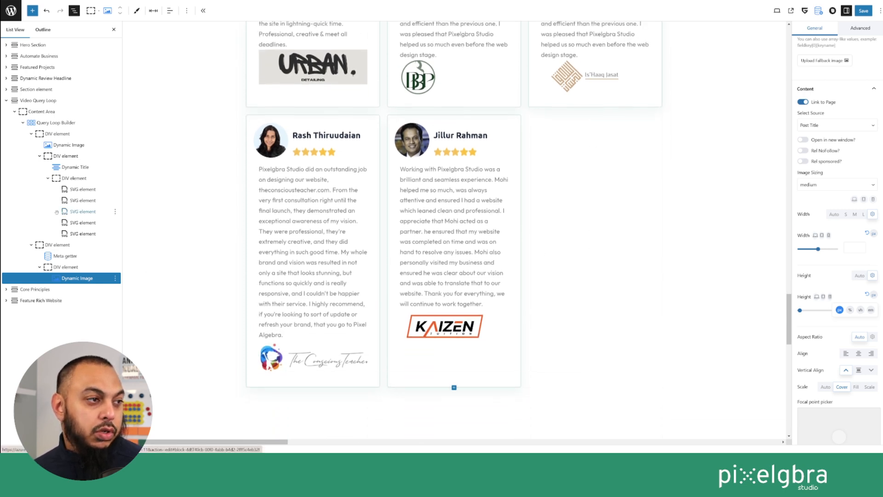
Step: Set the Query Loop Builder's flexible content layout to Flex
left_click(58, 123)
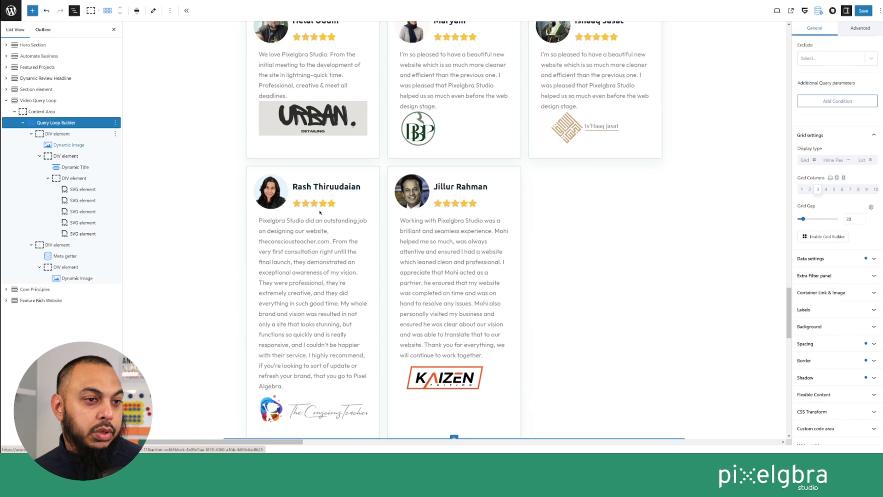
scroll(532, 270, "up", 3)
scroll(534, 274, "down", 1)
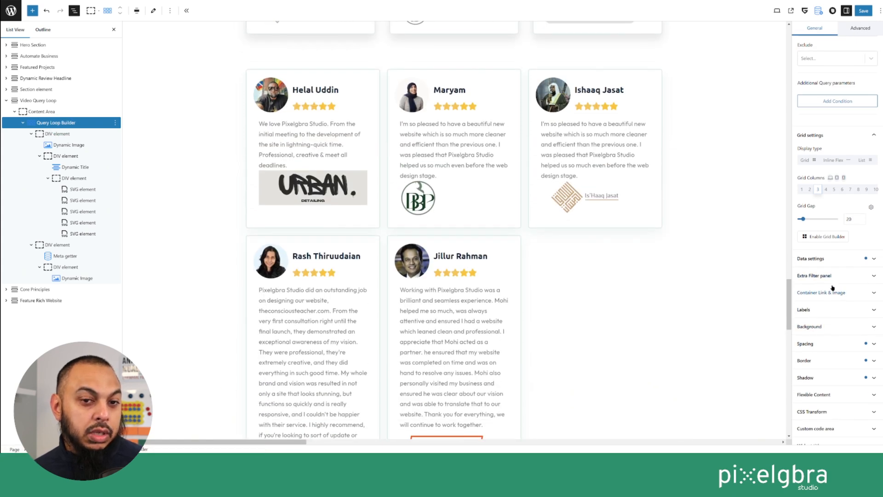
scroll(832, 299, "down", 1)
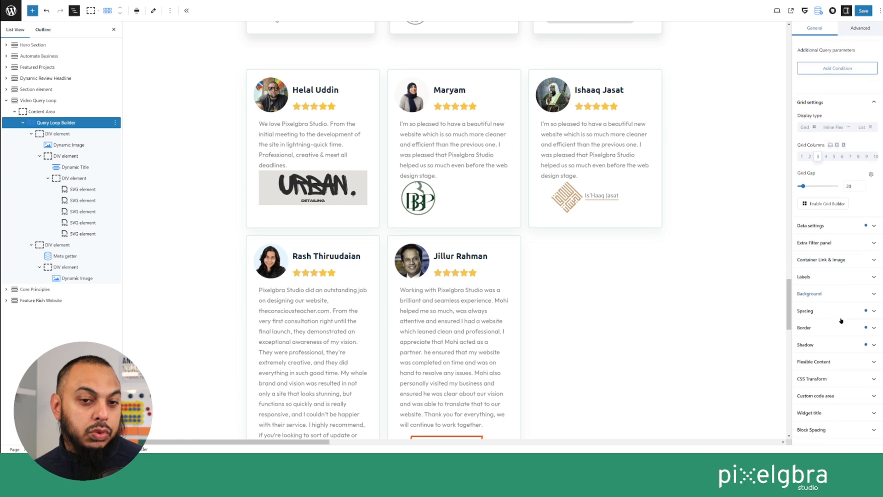
scroll(821, 352, "down", 1)
left_click(834, 351)
scroll(845, 354, "down", 1)
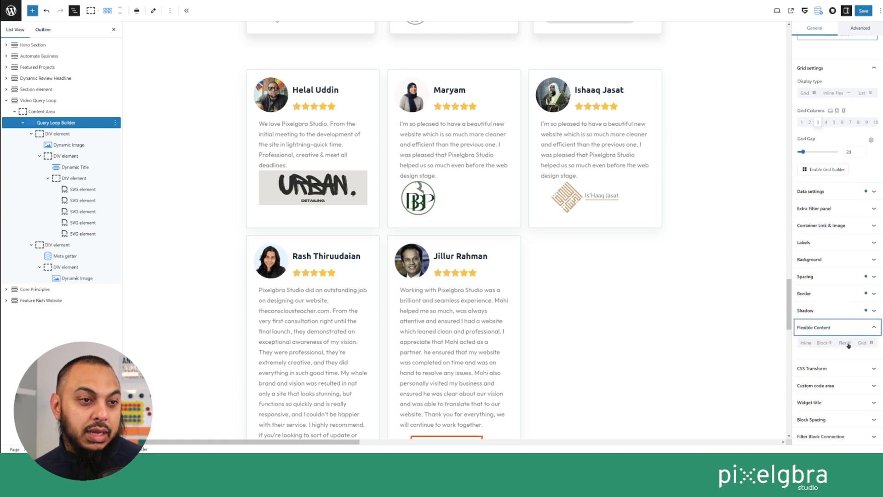
left_click(845, 343)
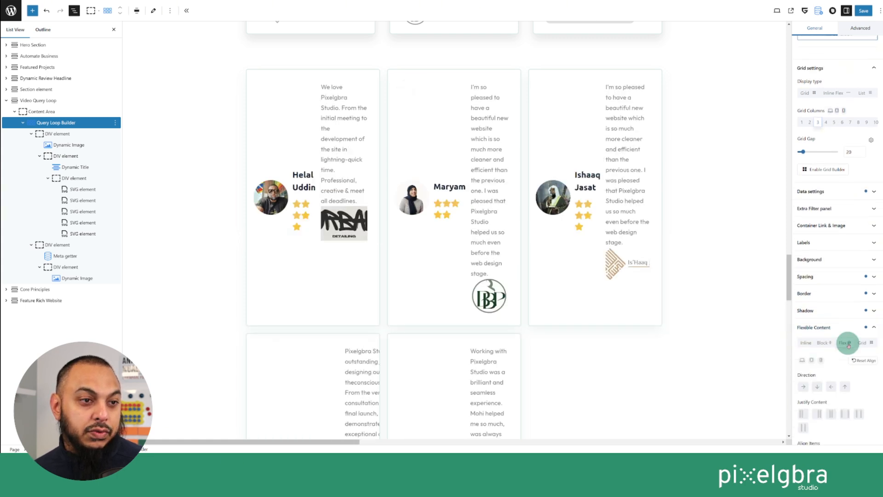
Step: Set the Query Loop Builder's flex direction to column and try End and Between justification, checking the cards' spacing
left_click(817, 387)
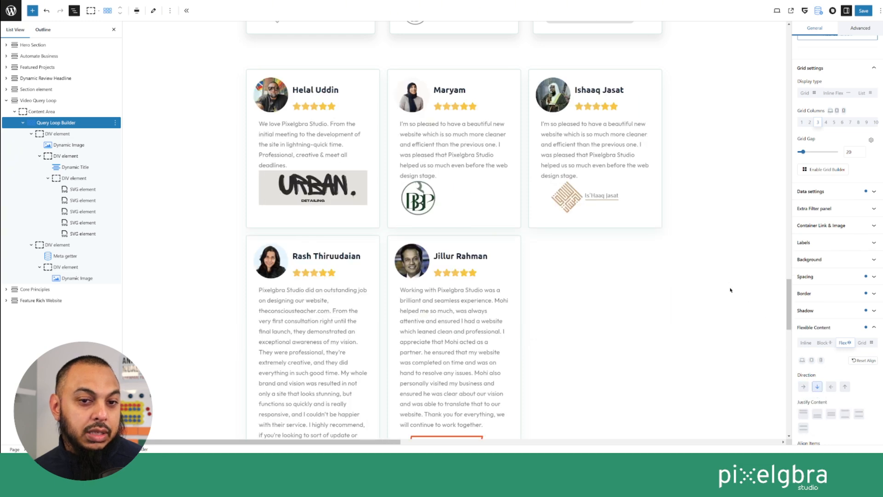
left_click(817, 414)
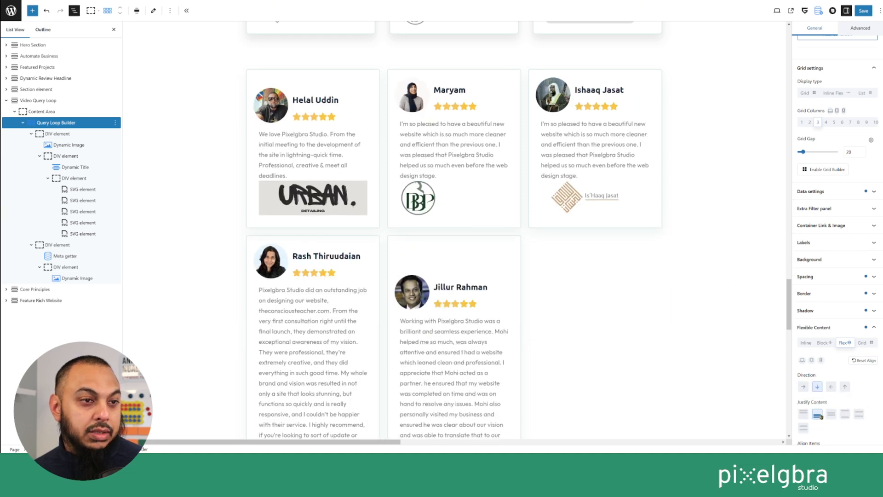
left_click(846, 415)
scroll(690, 351, "down", 3)
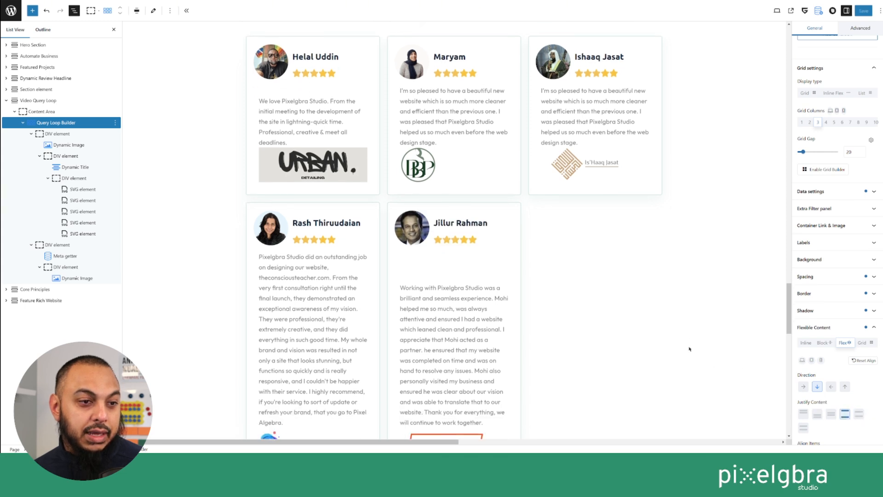
scroll(670, 325, "up", 2)
scroll(454, 417, "down", 2)
scroll(652, 124, "up", 4)
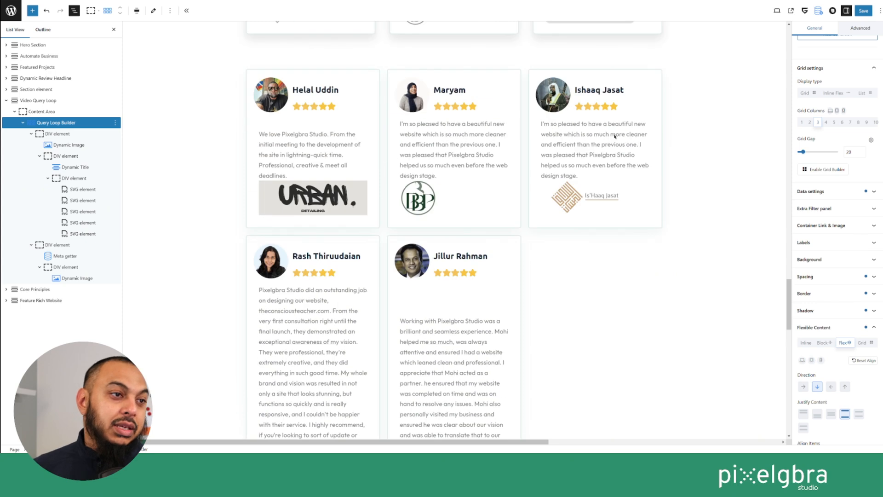
scroll(534, 207, "down", 4)
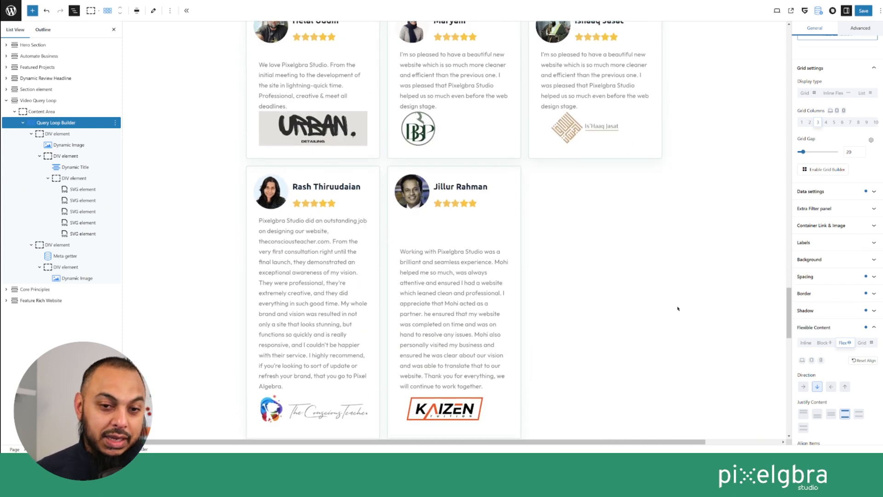
Step: Compare the Around and Between justification of the Query Loop Builder's content, and set it to Start
left_click(859, 414)
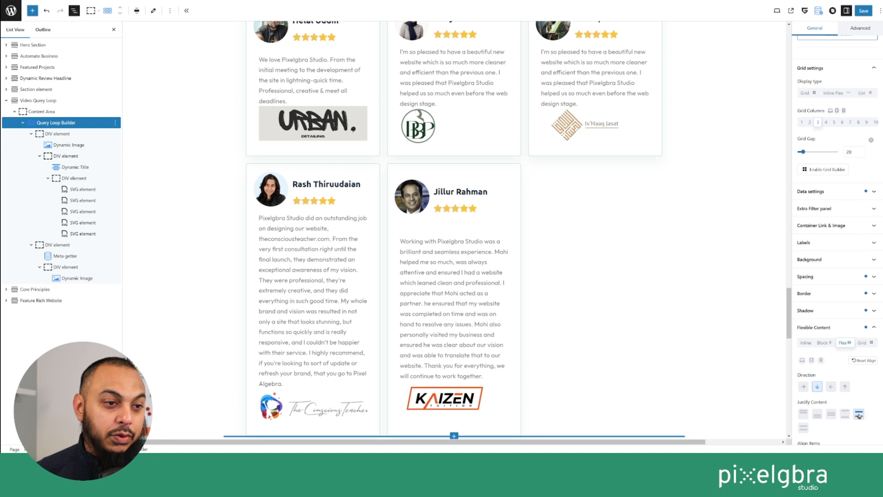
left_click(844, 415)
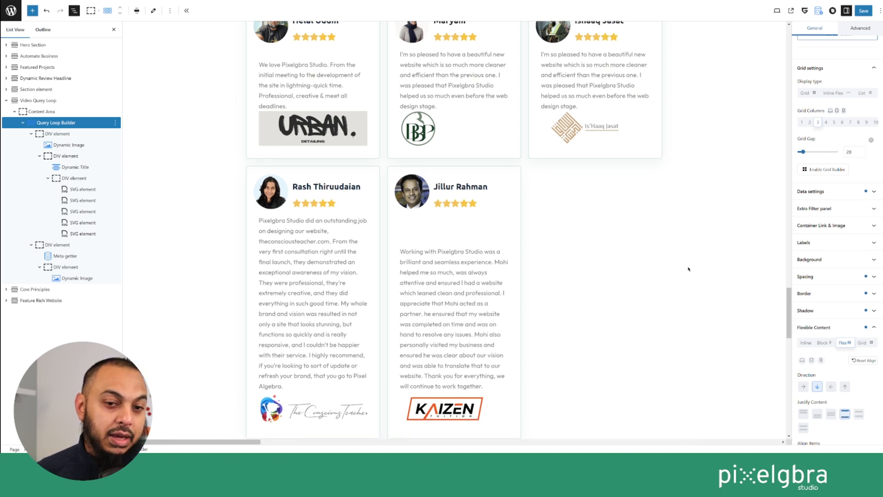
left_click(803, 413)
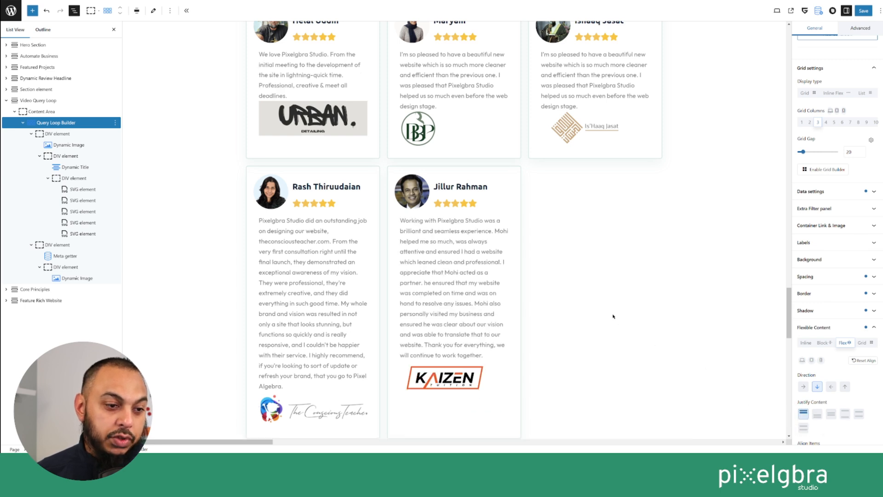
scroll(473, 210, "up", 2)
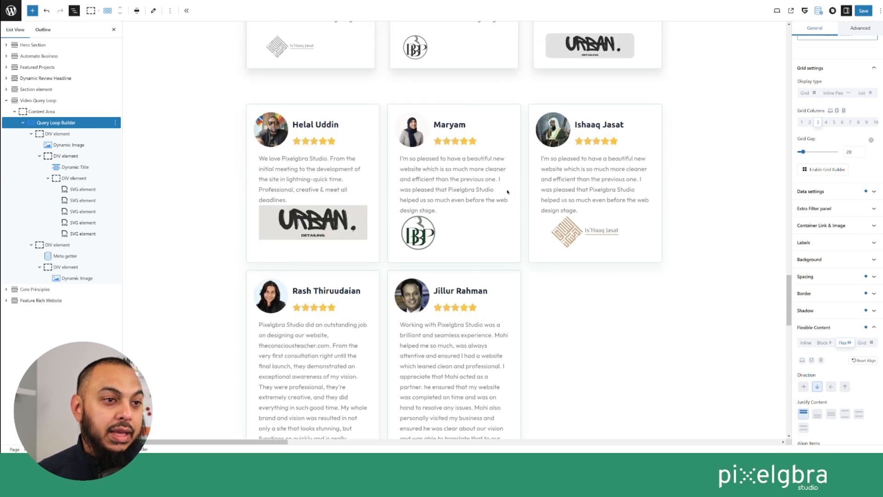
Step: Set the DIV holding the review text and business logo to a flex display with column direction
left_click(31, 133)
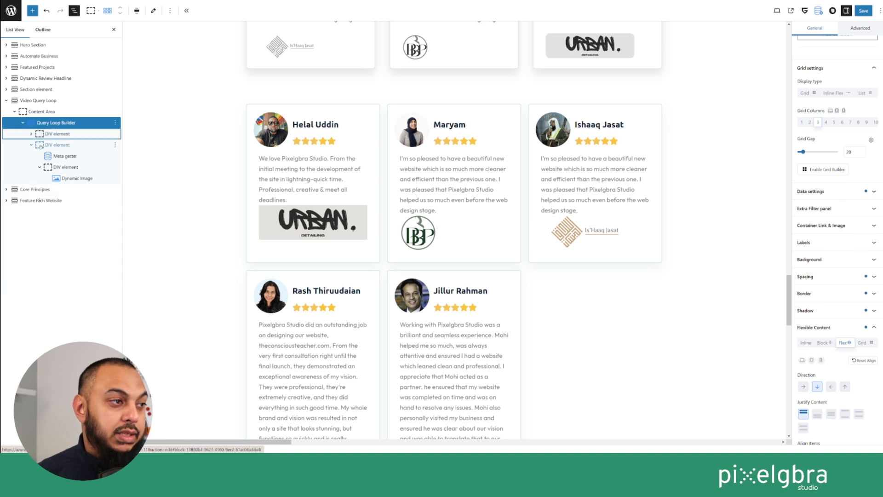
left_click(32, 144)
left_click(65, 145)
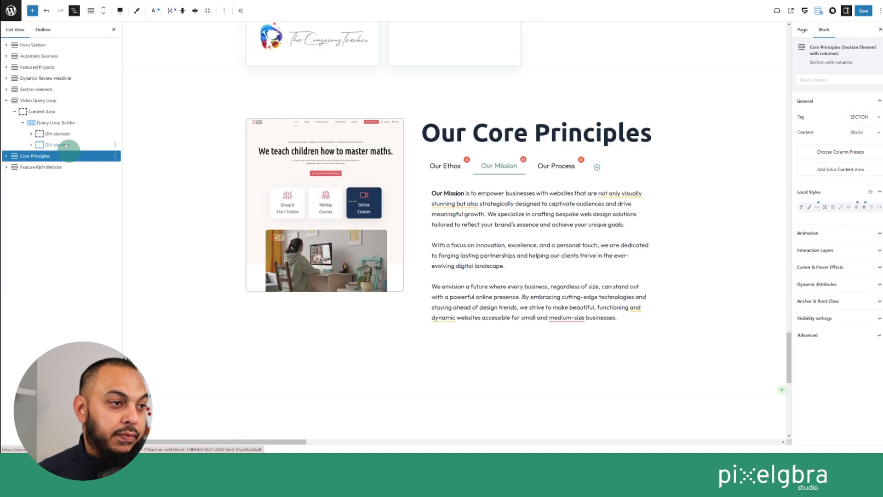
scroll(374, 162, "up", 7)
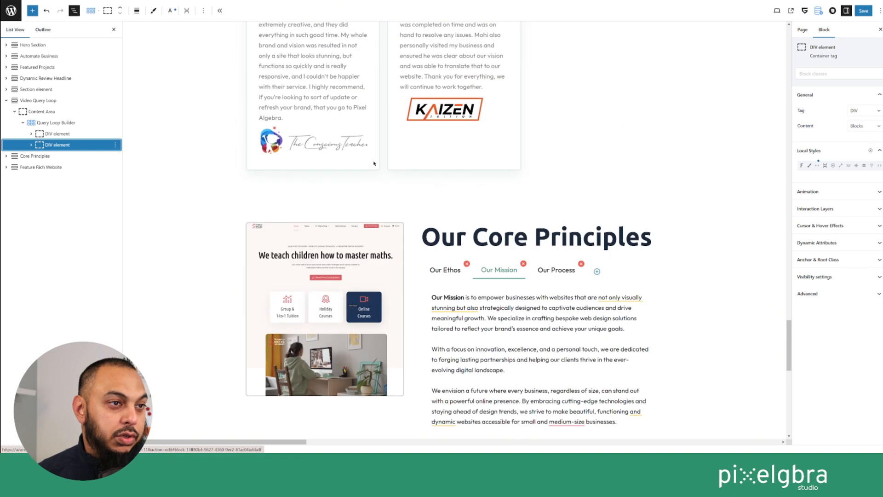
left_click(31, 145)
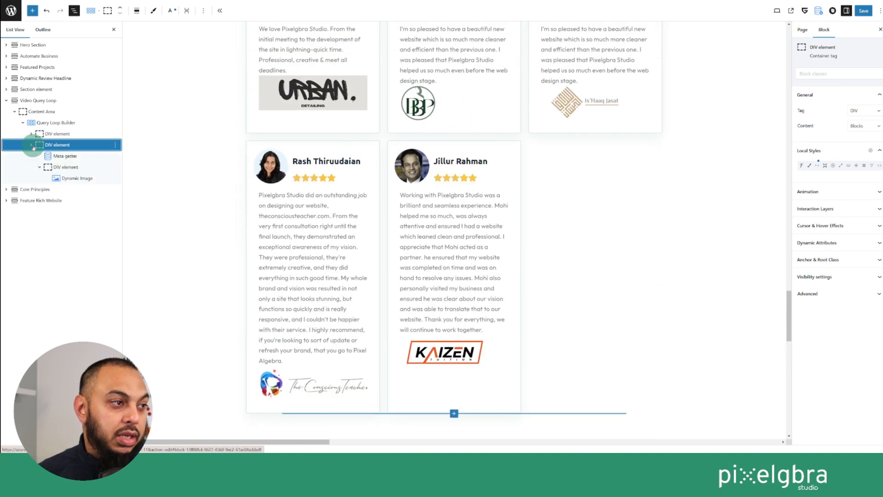
left_click(64, 156)
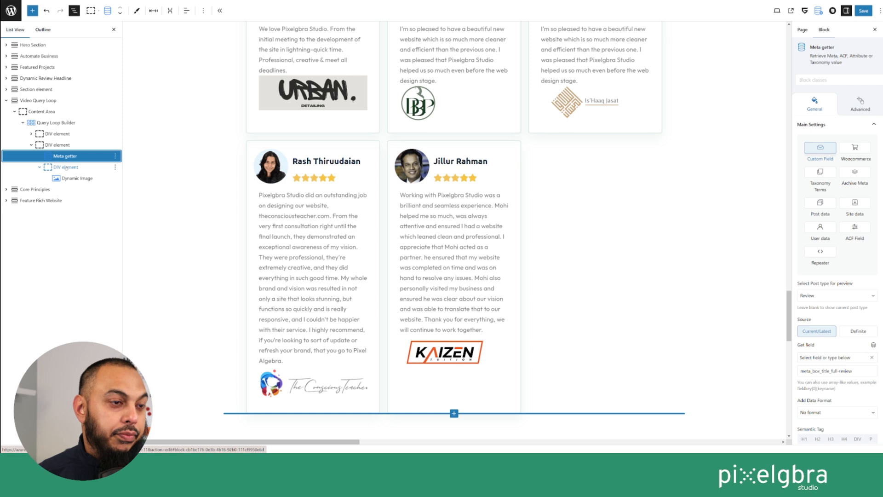
left_click(40, 167)
left_click(59, 145)
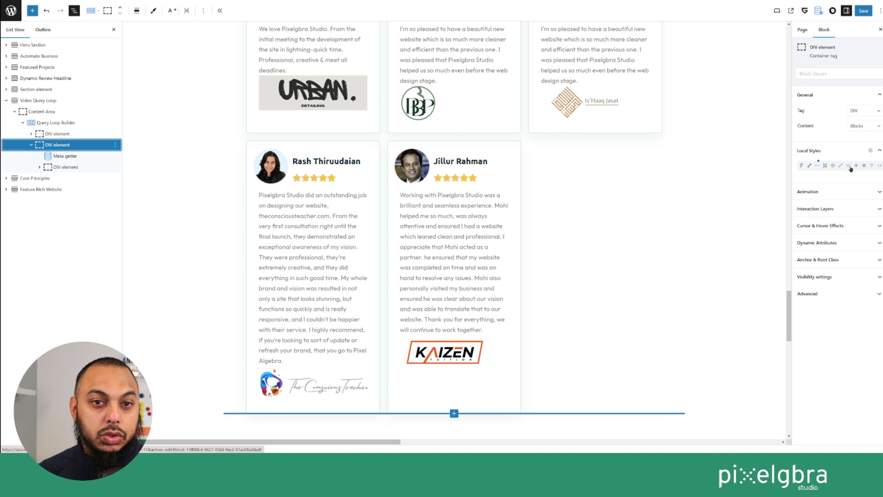
left_click(866, 166)
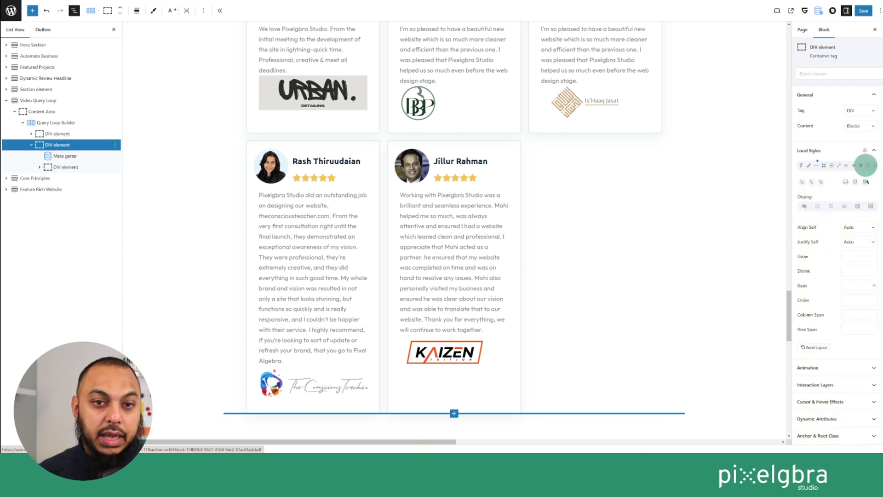
left_click(858, 206)
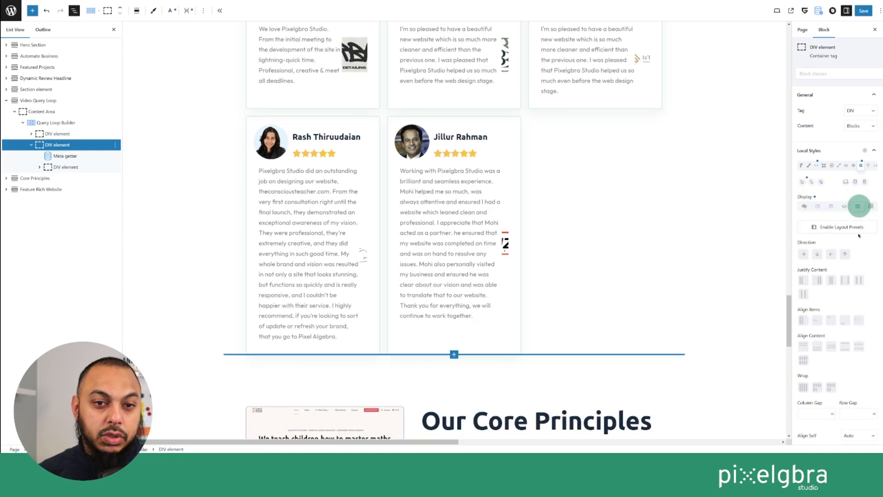
left_click(817, 254)
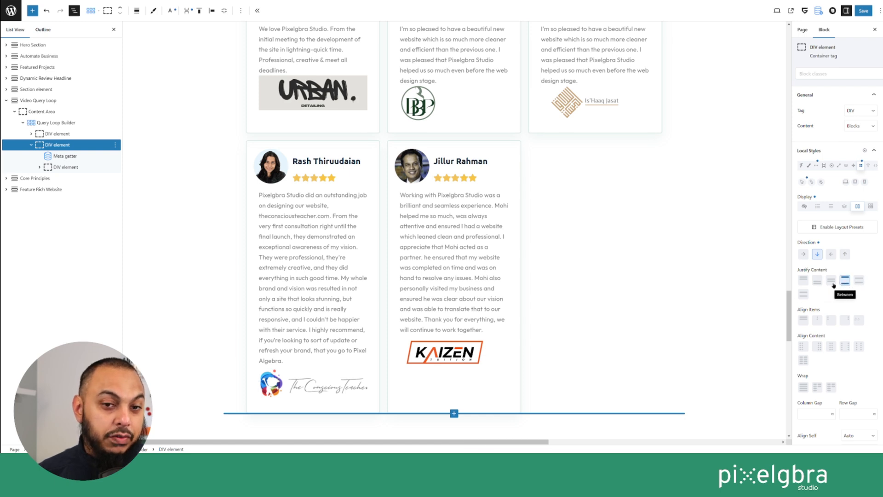
Step: Try the End, Center, Between and Around justify options on the review text and logo DIV, and set its align items to Stretch
left_click(817, 280)
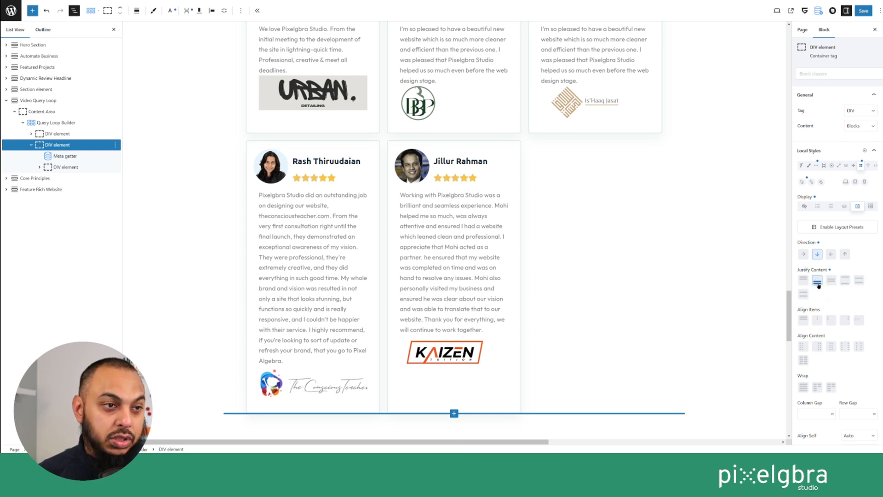
left_click(832, 281)
left_click(846, 281)
left_click(861, 281)
left_click(846, 281)
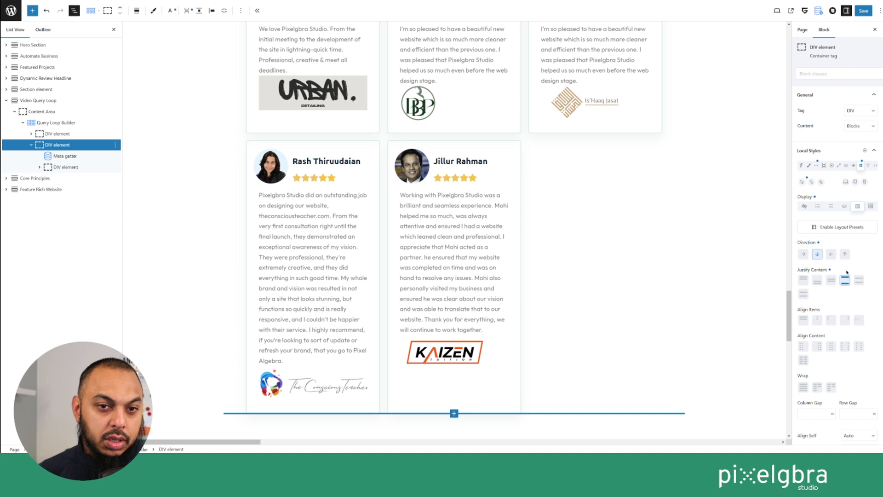
left_click(845, 320)
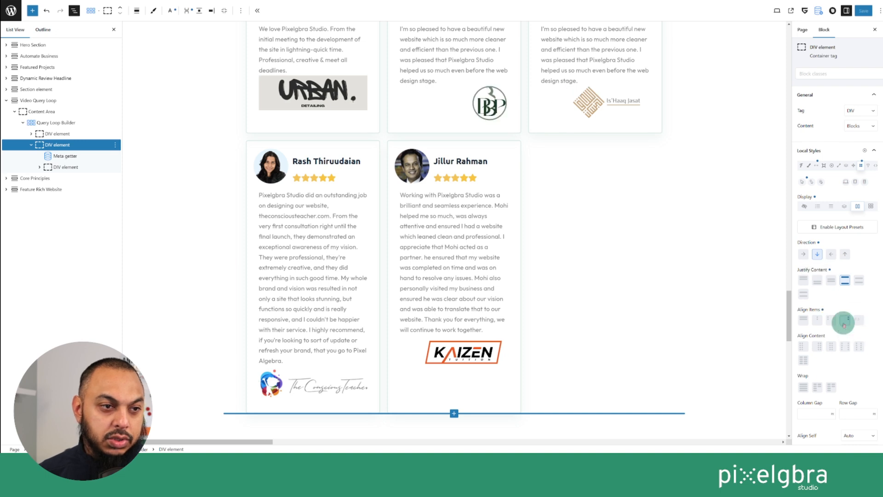
left_click(805, 322)
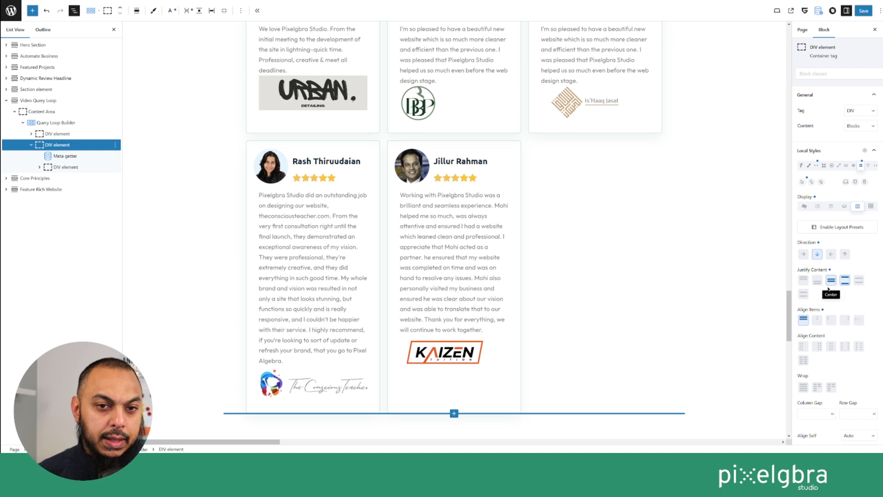
left_click(856, 281)
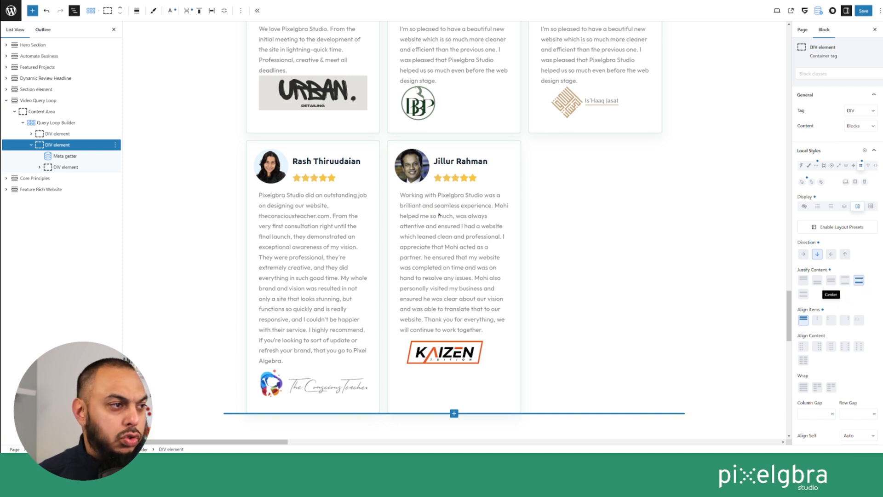
Step: Move the logo's Dynamic Image out of its nested DIV to directly below the Meta getter, and delete the emptied DIV
left_click(40, 169)
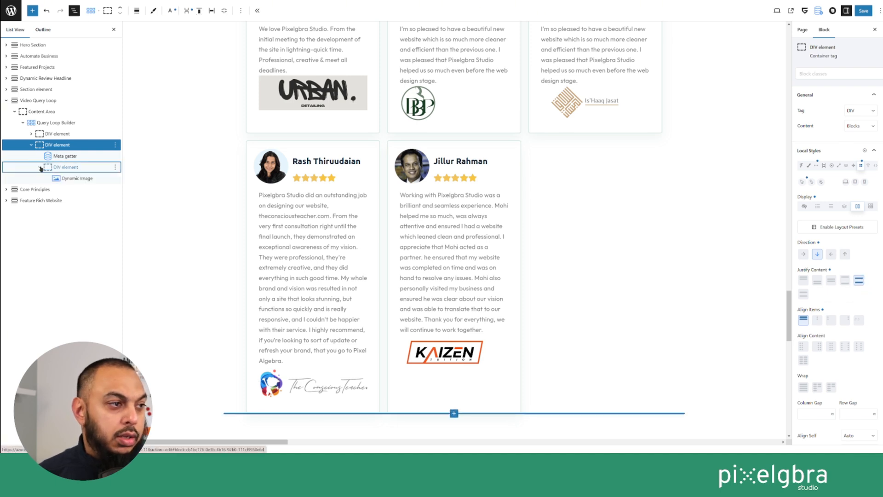
left_click(41, 168)
left_click(41, 169)
left_click(41, 169)
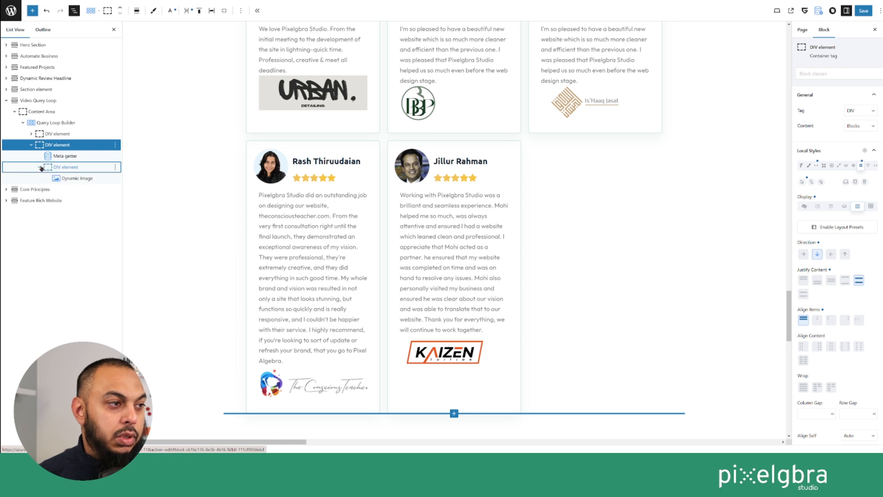
left_click(72, 178)
left_click_drag(70, 178, 62, 168)
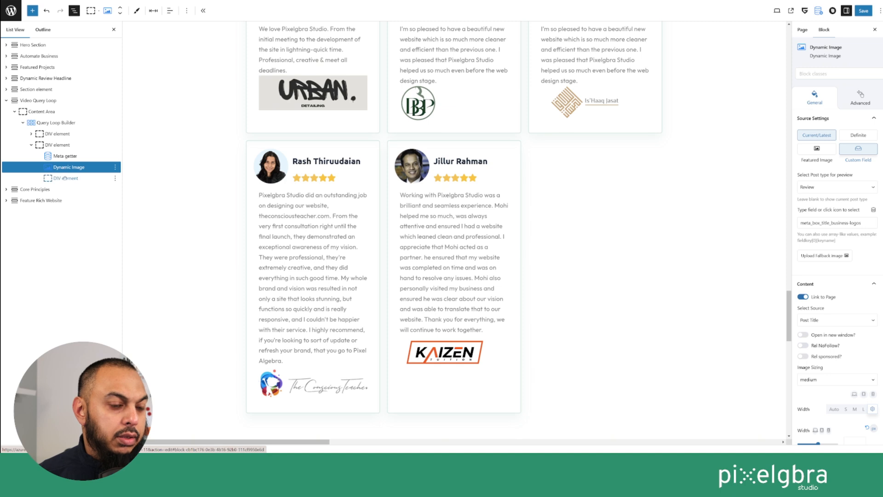
left_click(65, 178)
left_click(115, 178)
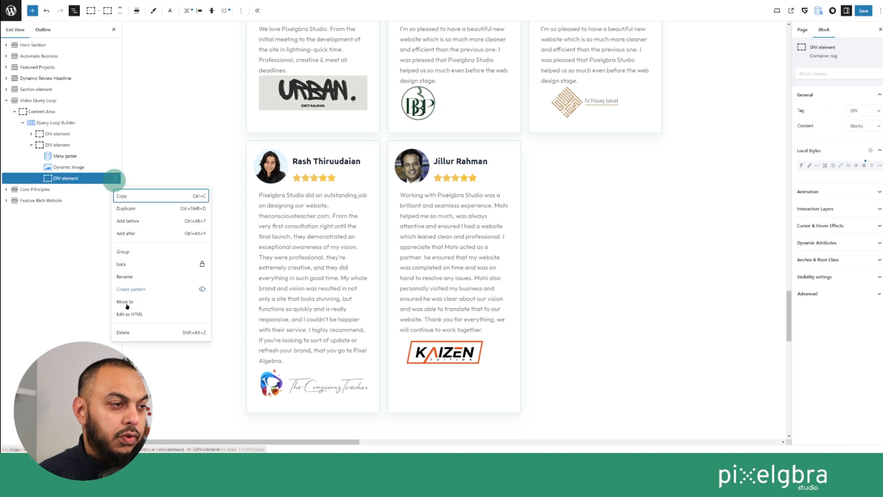
left_click(138, 333)
Step: Try the Between, Center and Start justify options on the parent DIV of the review text and logo, and set it to End
left_click(59, 144)
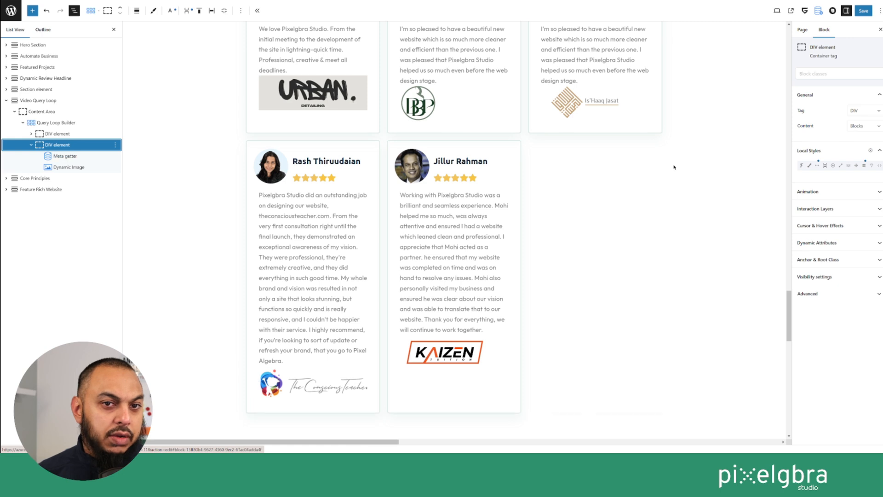
left_click(858, 166)
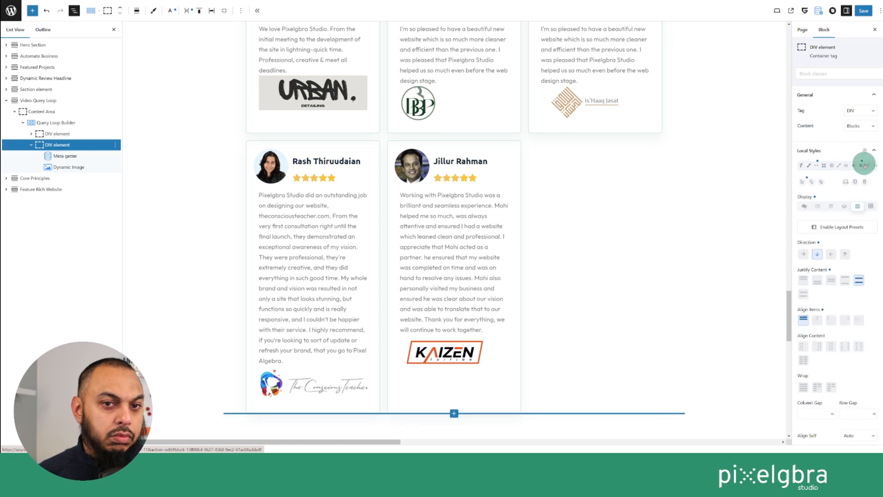
left_click(847, 282)
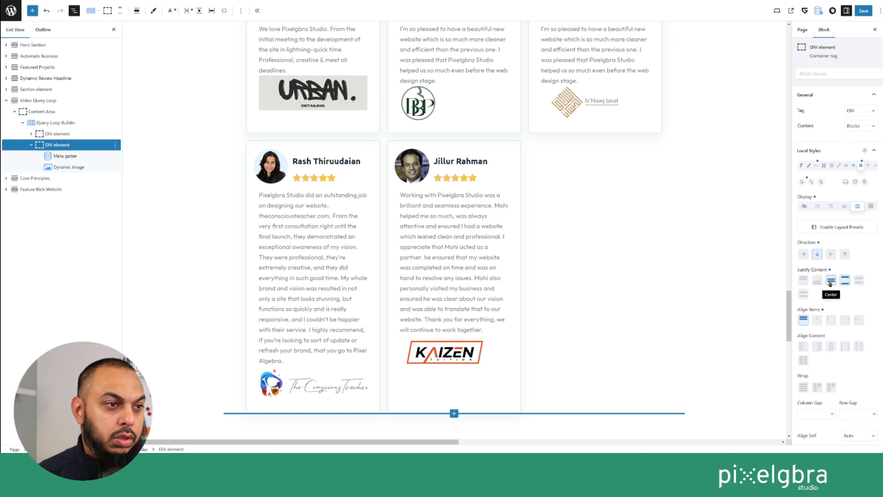
left_click(830, 282)
left_click(803, 280)
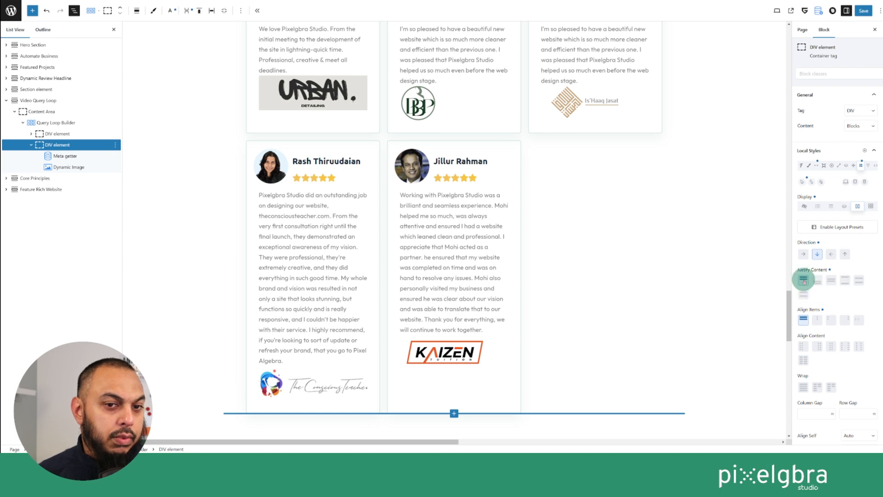
left_click(818, 281)
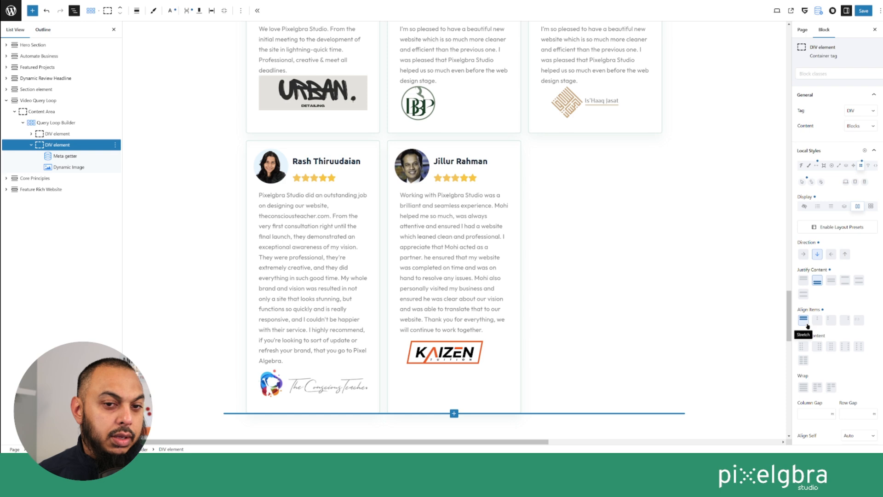
Step: Try the wrap and reverse wrap options on the review text and logo DIV, and set it to no wrap
left_click(818, 386)
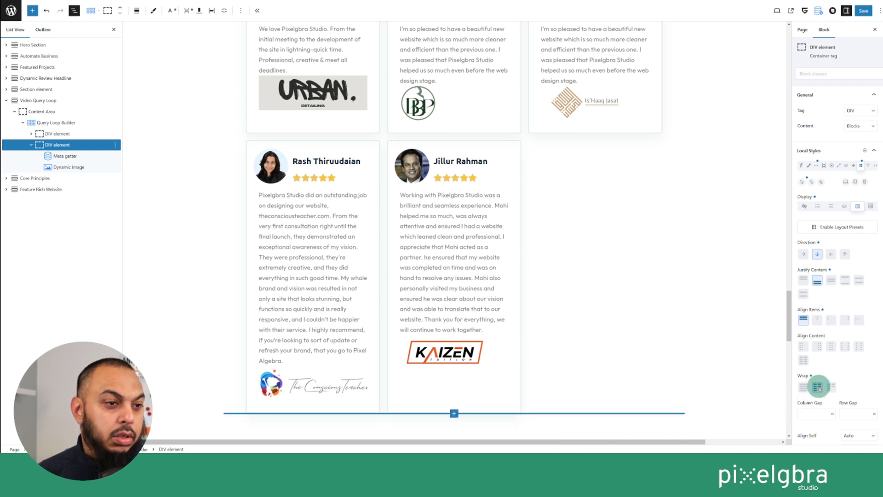
left_click(830, 386)
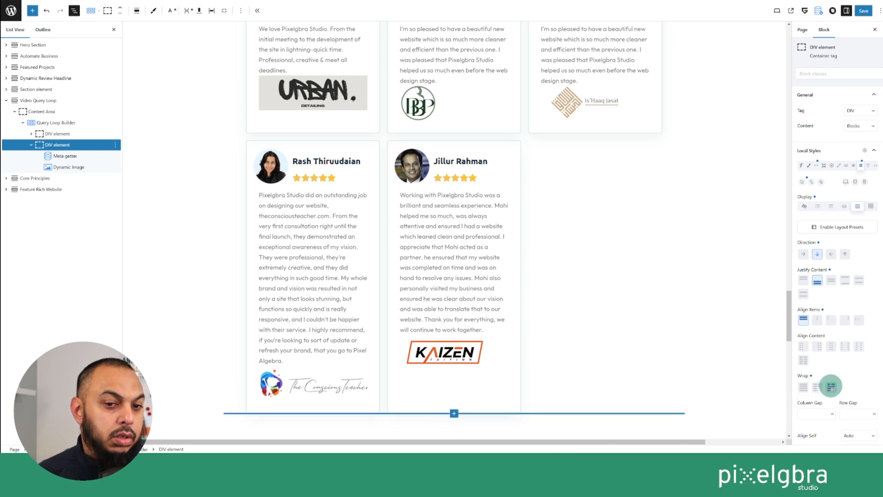
left_click(803, 387)
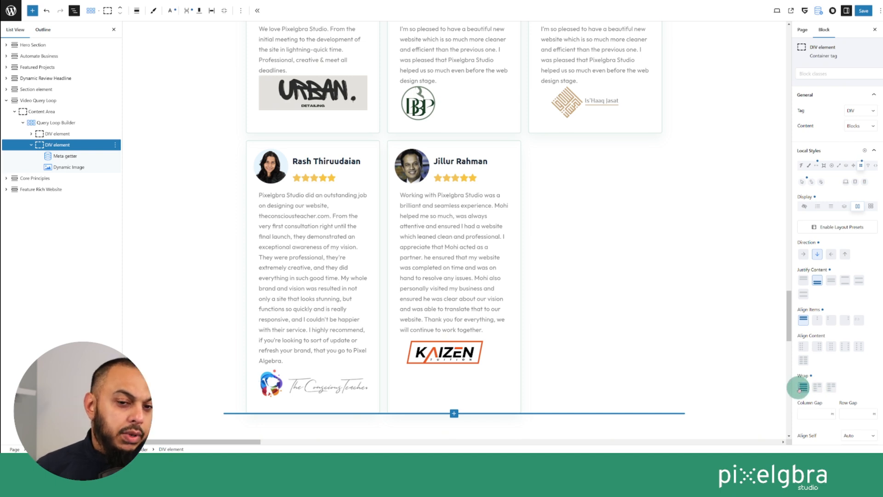
Step: Examine the layout options of the review text and logo DIV and the Query Loop Builder's flexible content settings
scroll(852, 360, "down", 3)
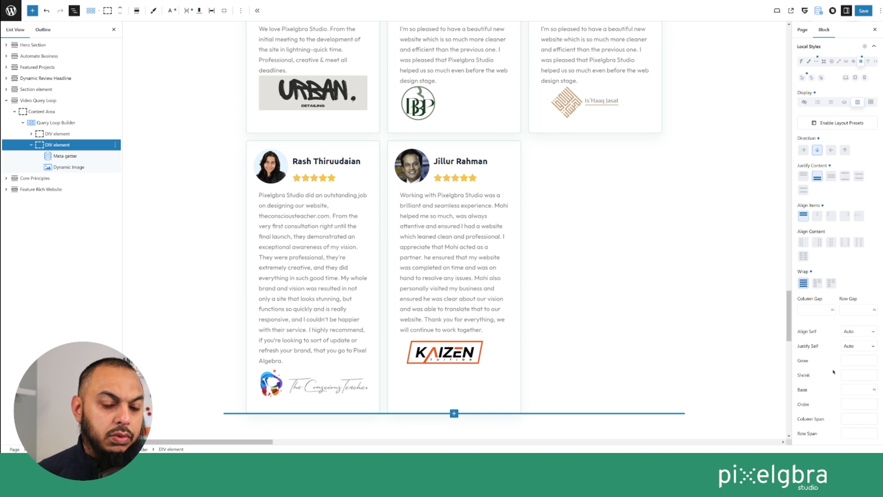
scroll(830, 286, "up", 3)
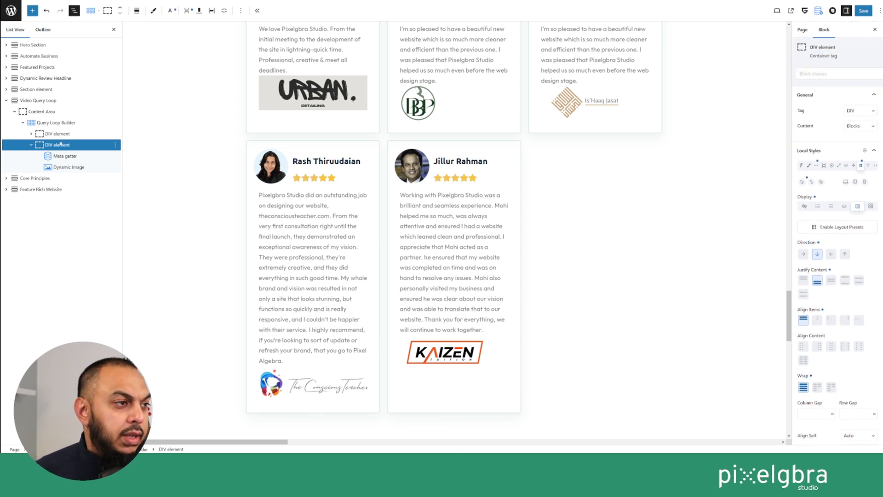
left_click(46, 123)
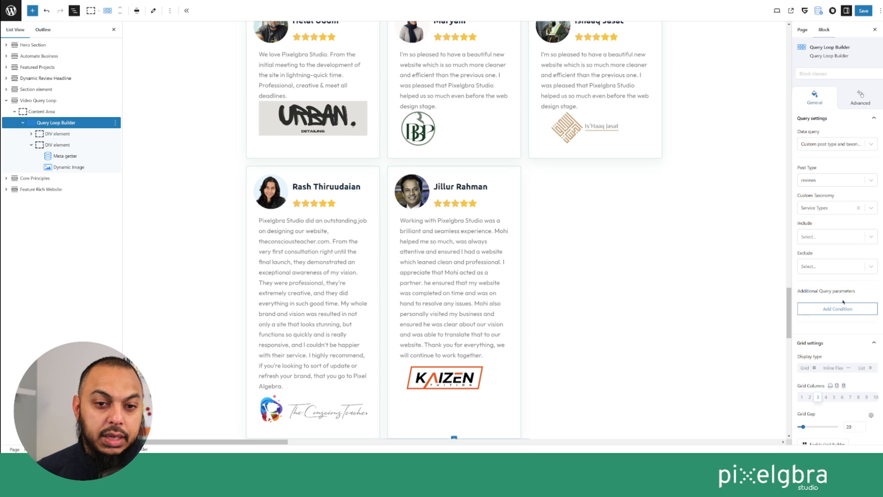
scroll(843, 301, "down", 2)
scroll(820, 308, "down", 4)
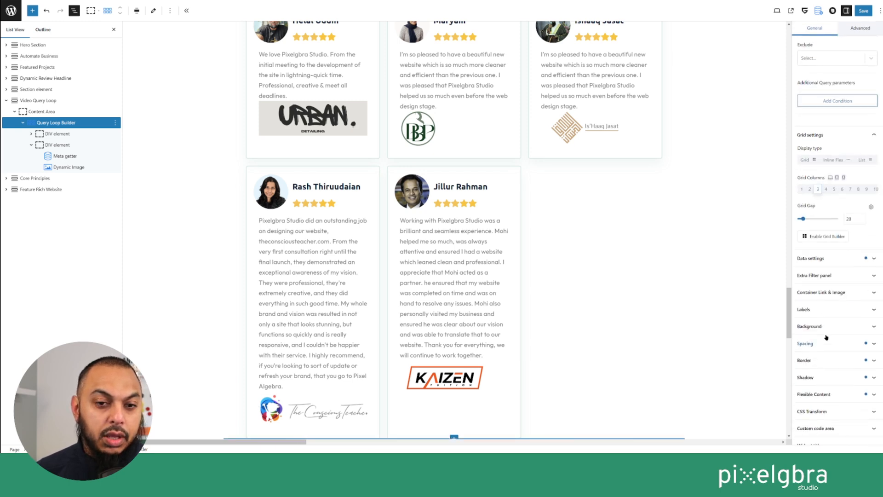
left_click(823, 394)
scroll(850, 205, "up", 7)
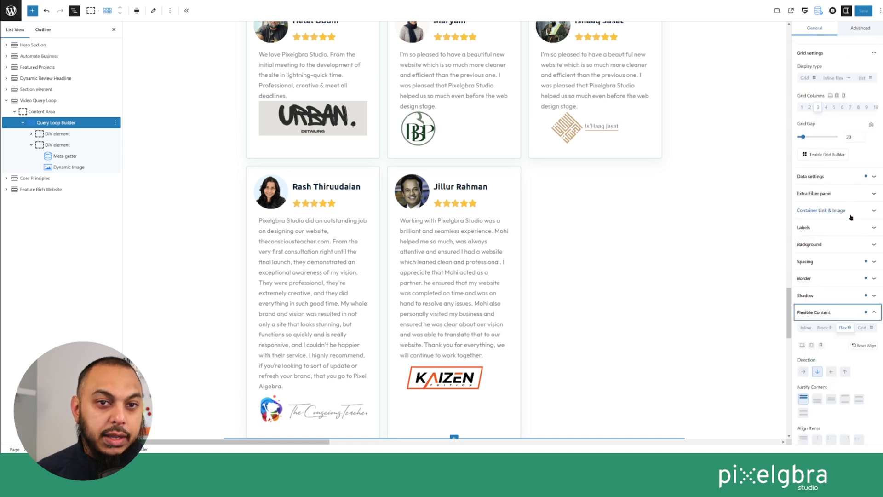
Step: Set the Query Loop Builder's display type to Grid in its grid settings
scroll(837, 191, "up", 2)
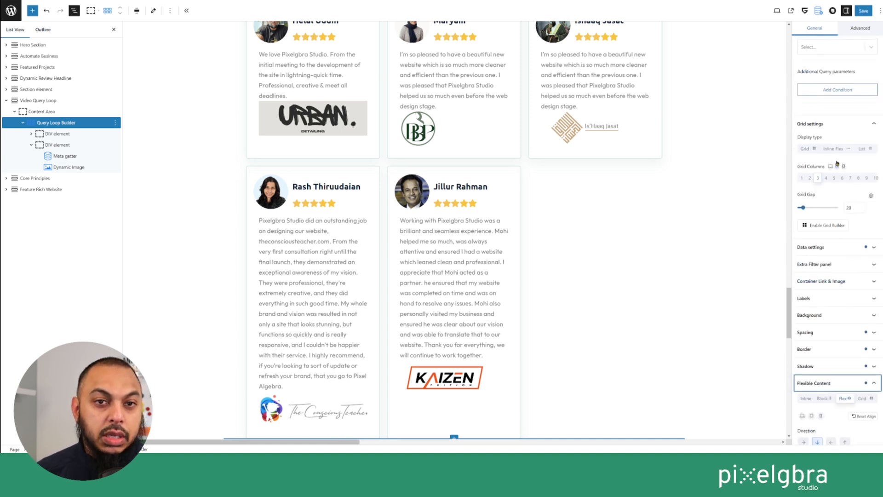
scroll(836, 182, "up", 1)
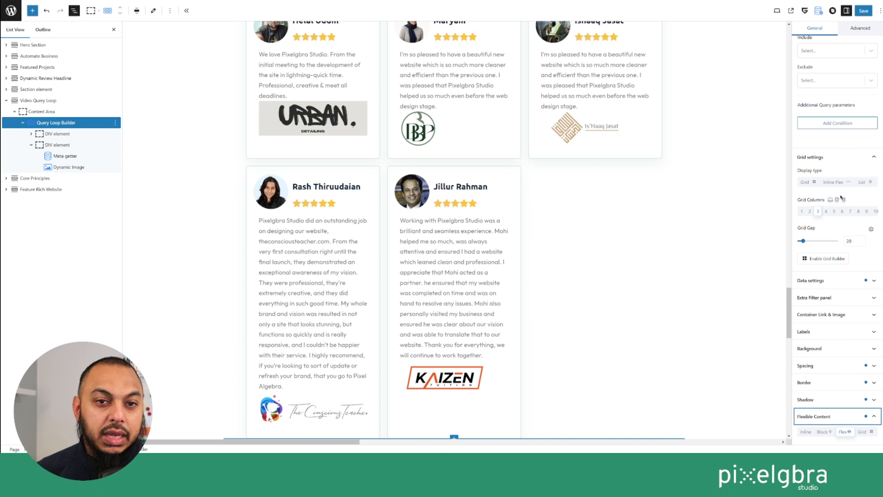
left_click(808, 183)
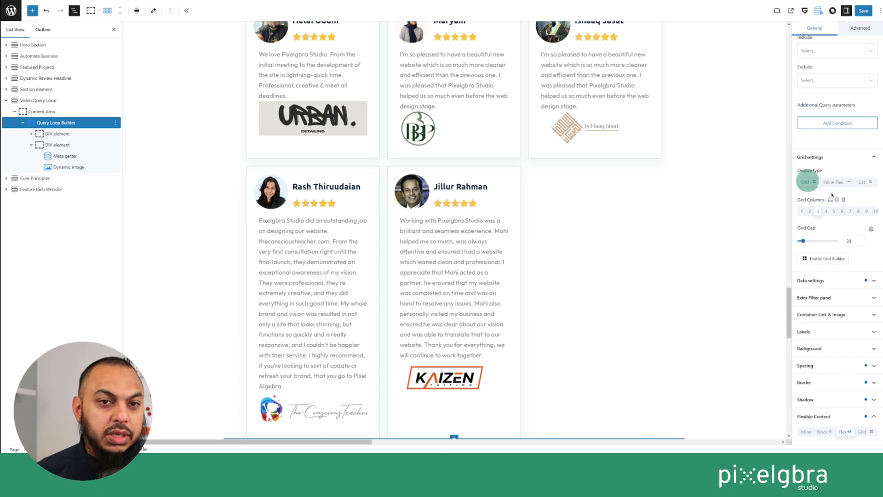
Step: Examine the video query loop's review cards, comparing their heights and logo placement with the testimonial cards above
scroll(831, 201, "up", 1)
scroll(705, 259, "up", 1)
scroll(705, 259, "up", 3)
scroll(705, 259, "down", 4)
scroll(705, 259, "up", 5)
scroll(705, 258, "down", 8)
scroll(561, 302, "up", 8)
scroll(486, 290, "down", 5)
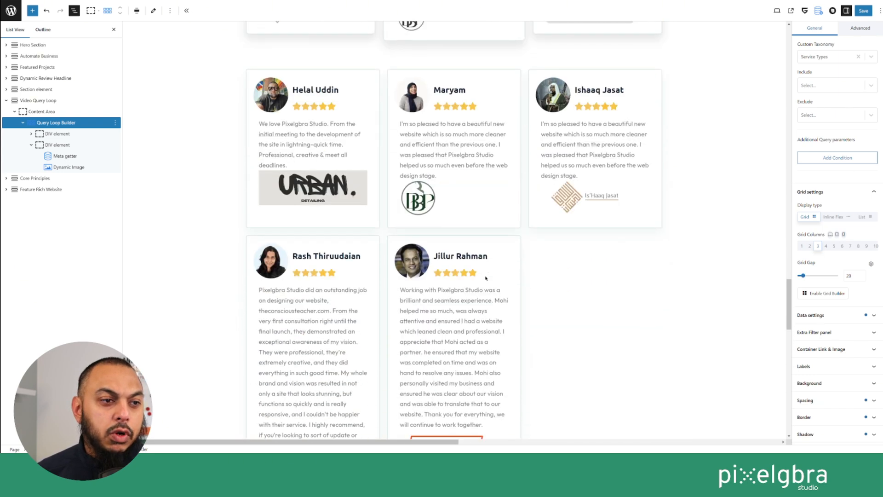
scroll(497, 302, "down", 4)
scroll(497, 301, "up", 4)
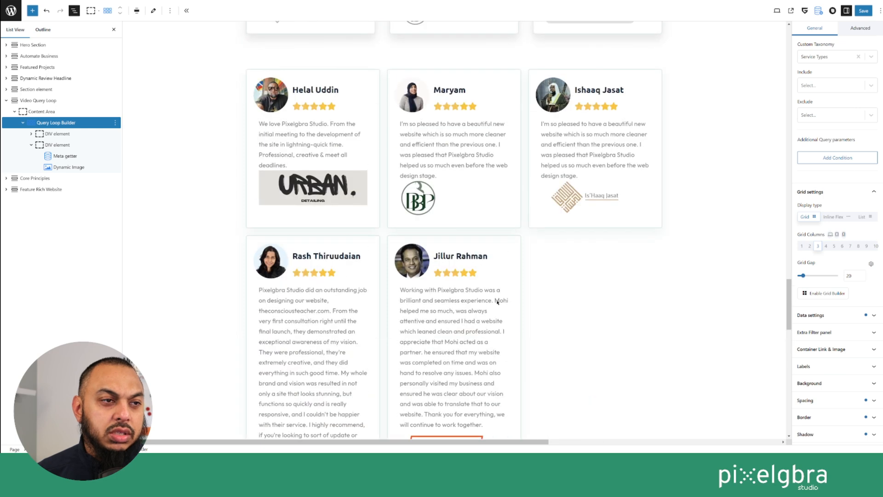
scroll(497, 302, "up", 3)
scroll(501, 267, "down", 4)
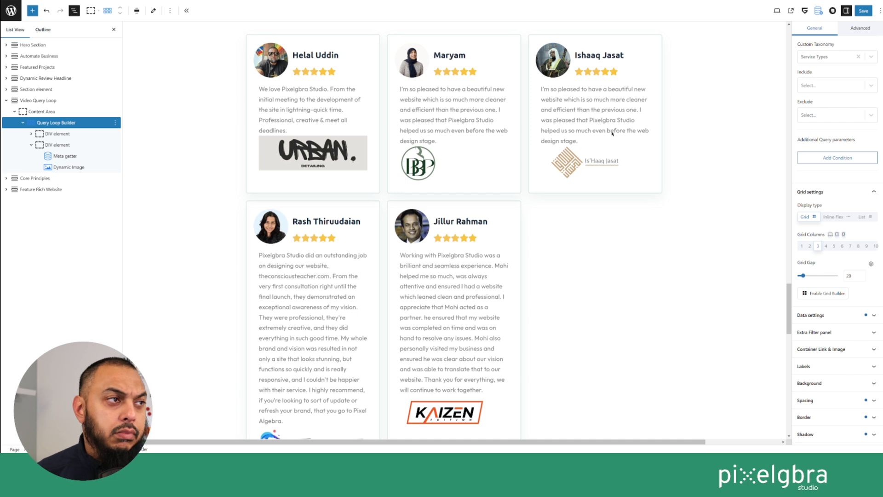
Step: Enable the Grid Builder for the Query Loop Builder and close its layout window
left_click(823, 293)
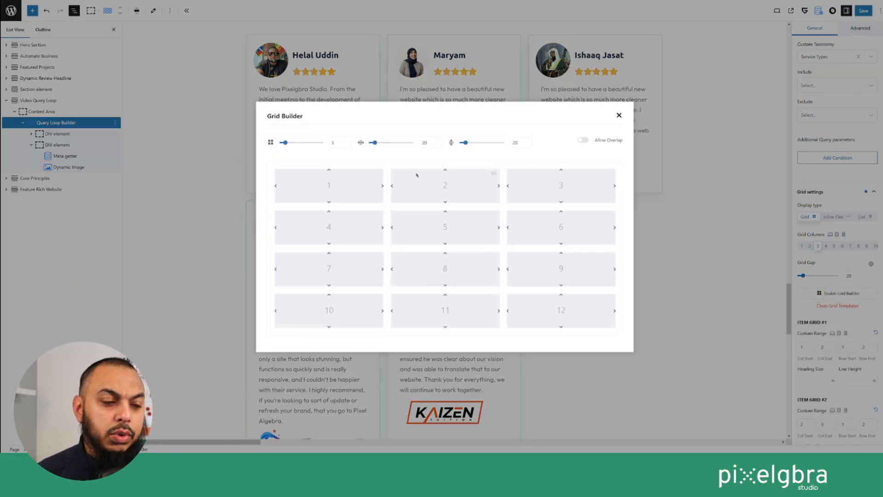
left_click(619, 116)
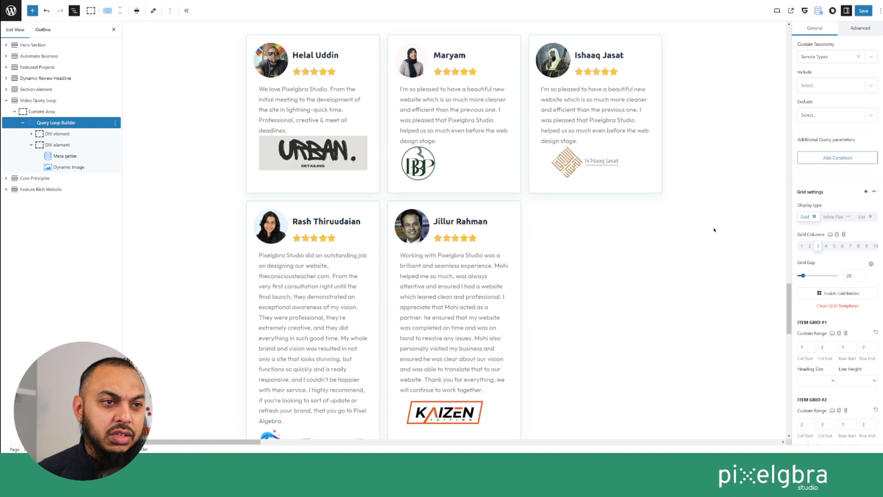
scroll(836, 235, "up", 3)
scroll(839, 276, "down", 4)
Step: Set the query loop's fetch count to 5 in the data settings and save the page
scroll(842, 323, "down", 10)
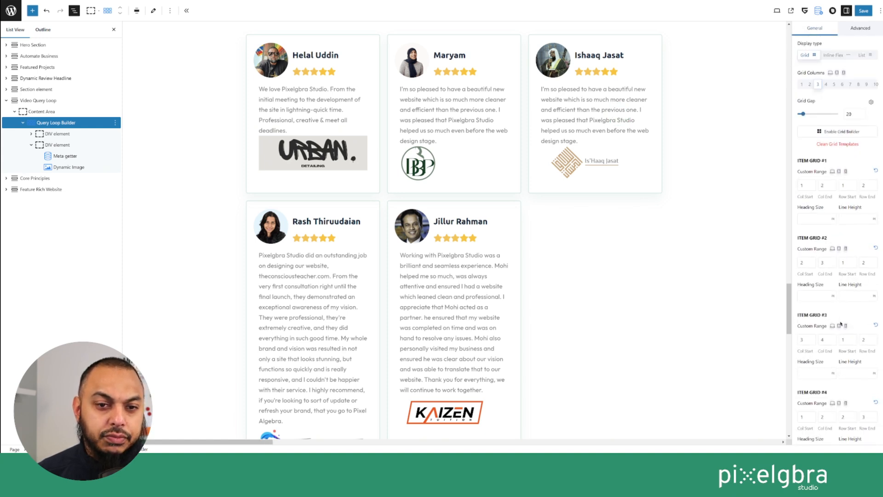
scroll(841, 321, "down", 6)
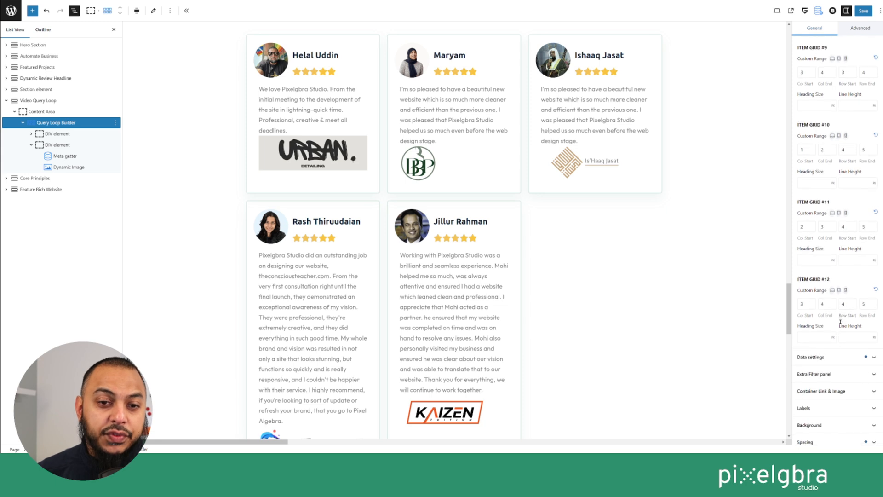
left_click(828, 184)
left_click_drag(853, 264, 840, 264)
type("5")
left_click(864, 13)
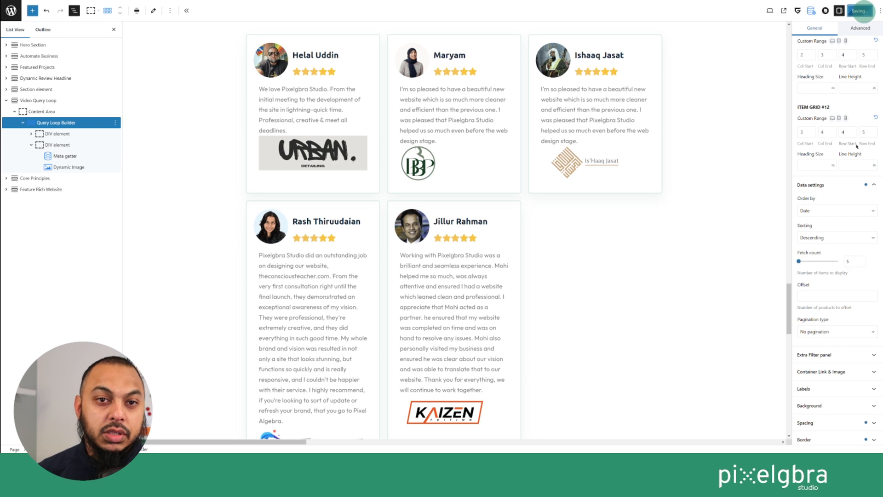
Step: Set the Query Loop Builder's grid columns to 6
scroll(843, 267, "up", 3)
scroll(844, 267, "up", 10)
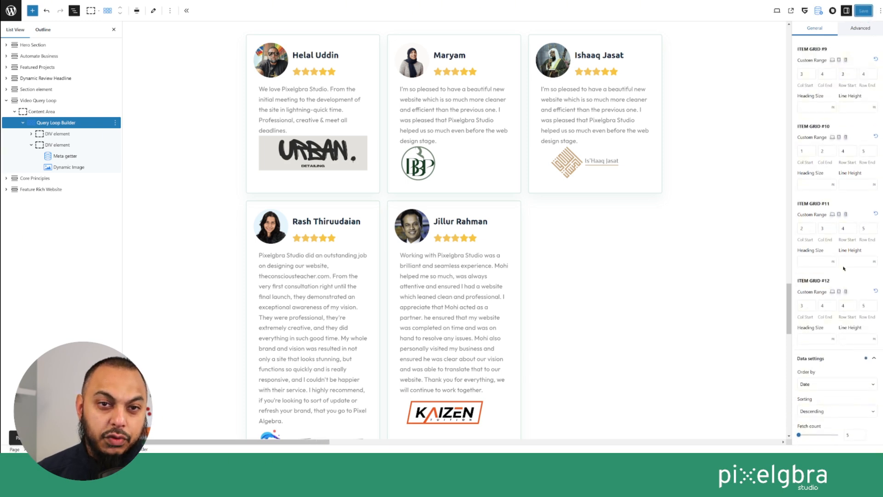
scroll(843, 269, "up", 10)
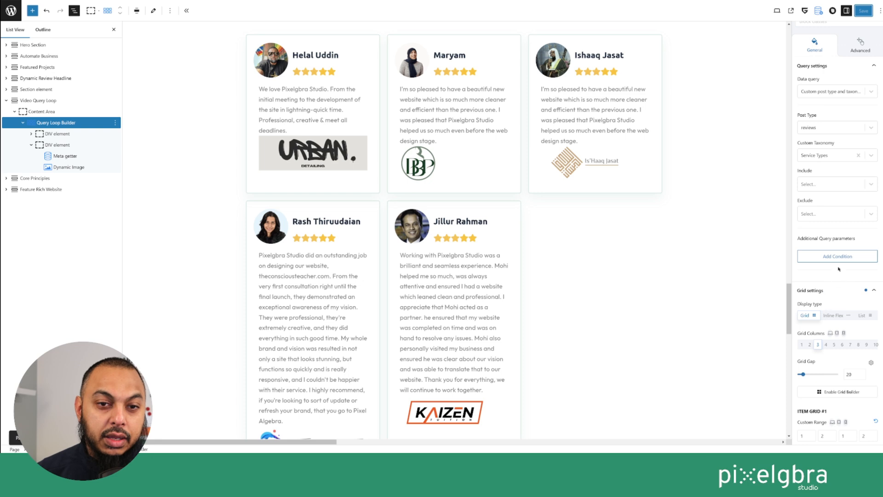
left_click(843, 345)
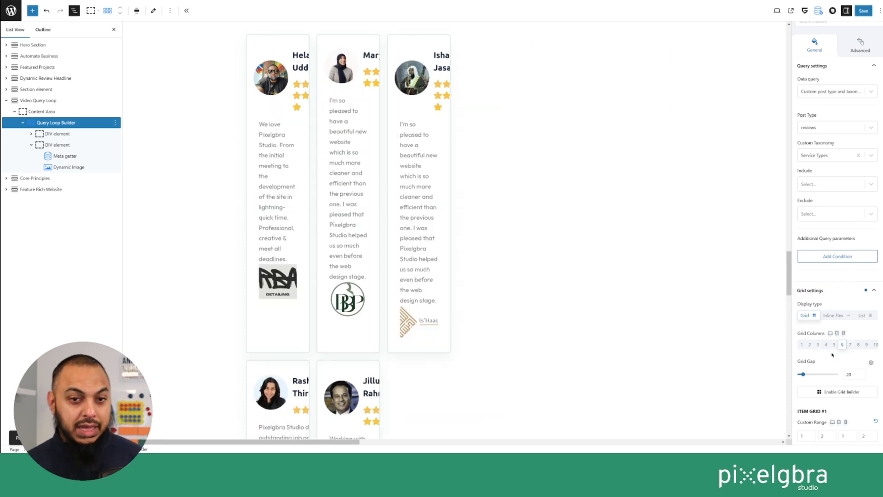
Step: In the Grid Builder, stretch items 1 and 2 to three columns each so they fill the first row
scroll(838, 313, "down", 2)
left_click(845, 322)
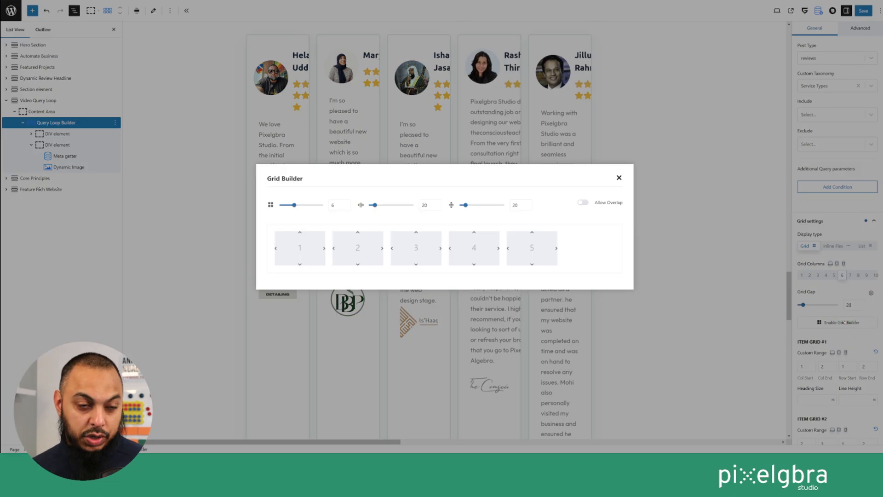
left_click_drag(362, 248, 298, 255)
left_click_drag(365, 286, 397, 190)
left_click_drag(479, 218, 468, 275)
left_click_drag(540, 222, 542, 263)
left_click_drag(548, 197, 556, 264)
left_click_drag(553, 169, 664, 170)
left_click_drag(324, 205, 443, 204)
left_click_drag(568, 206, 422, 206)
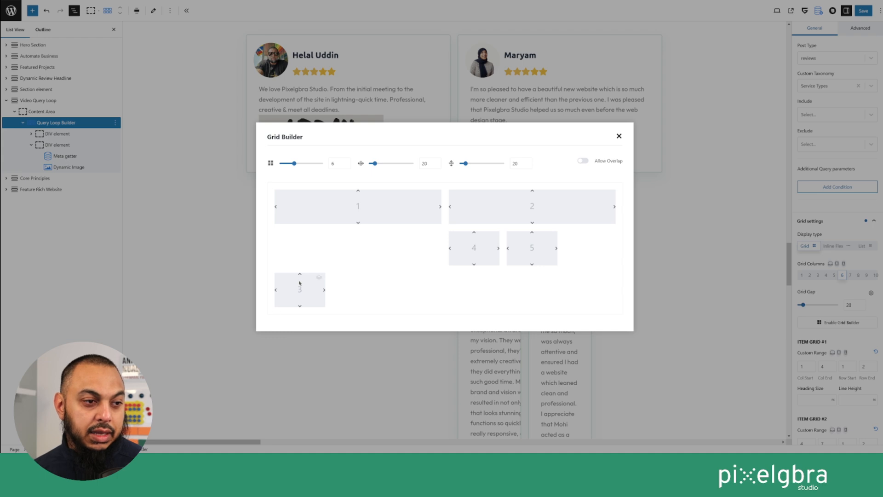
Step: Arrange grid items 3, 4 and 5 in the second row, two columns wide each, and close the Grid Builder
left_click_drag(299, 283, 303, 235)
left_click_drag(325, 267, 388, 266)
left_click_drag(465, 266, 494, 268)
mouse_move(608, 267)
left_mouse_down()
mouse_move(594, 267)
mouse_move(616, 268)
left_mouse_up()
left_click_drag(558, 270, 615, 267)
left_click(619, 156)
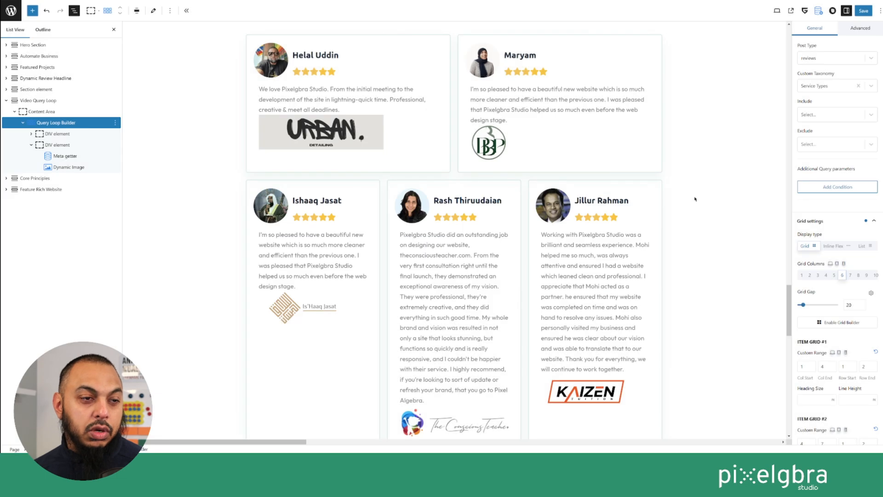
Step: Examine the rearranged two-row grid of review cards and the position of the logos in each card
scroll(695, 199, "down", 3)
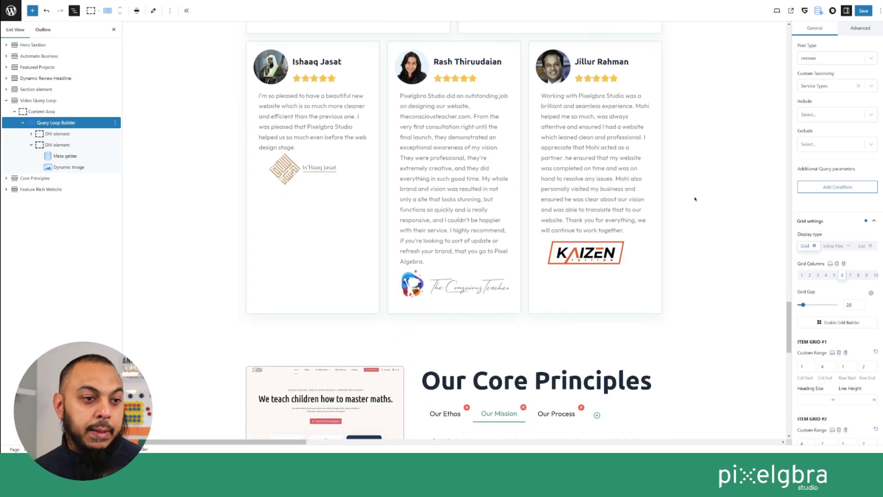
scroll(695, 198, "up", 1)
scroll(695, 198, "up", 5)
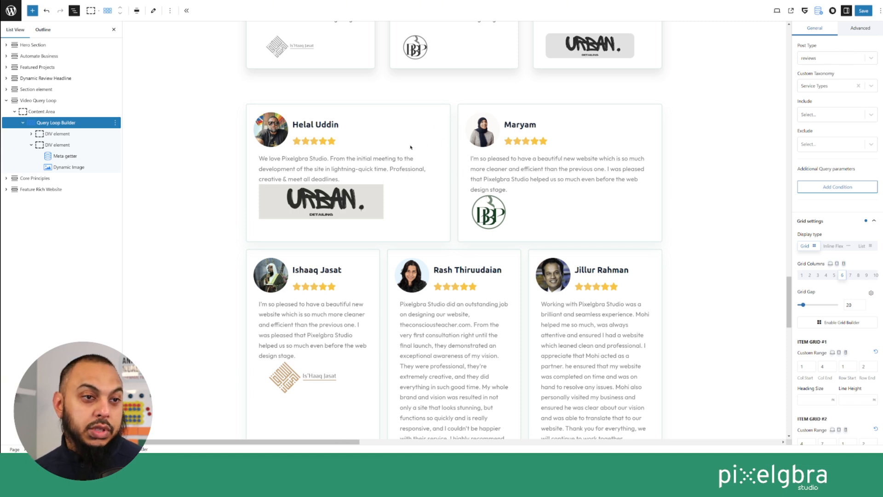
scroll(438, 193, "down", 3)
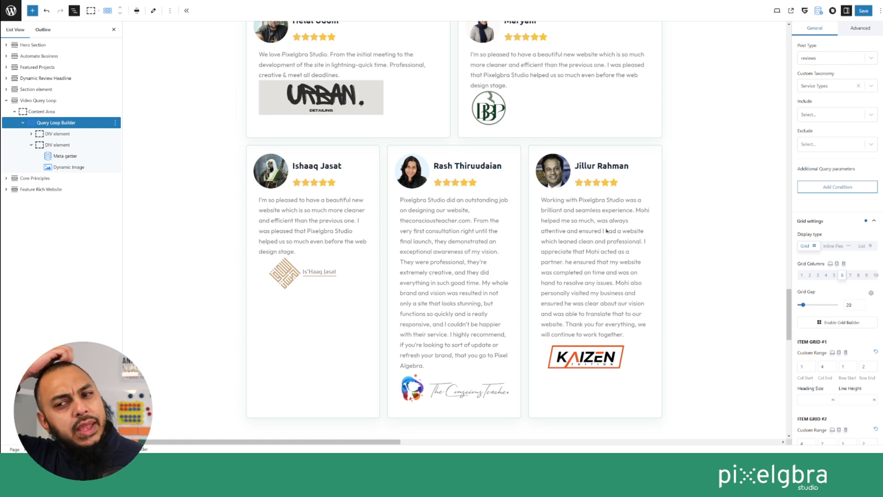
scroll(639, 234, "up", 3)
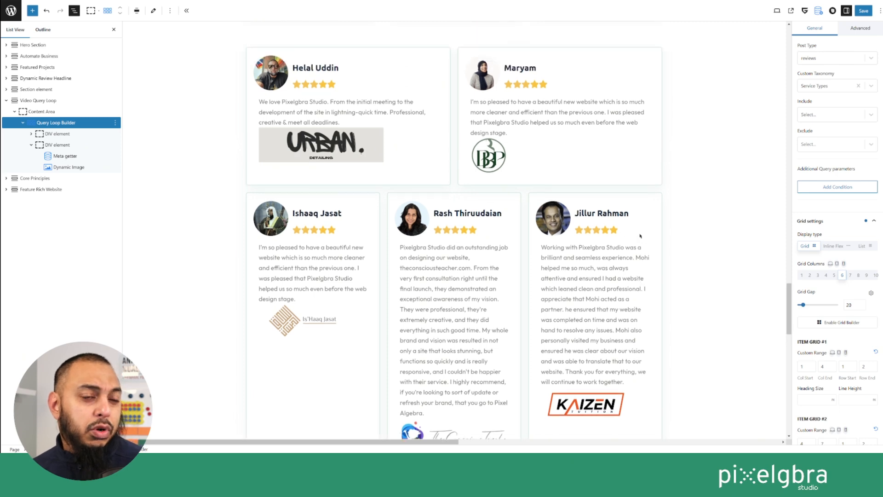
scroll(368, 262, "down", 3)
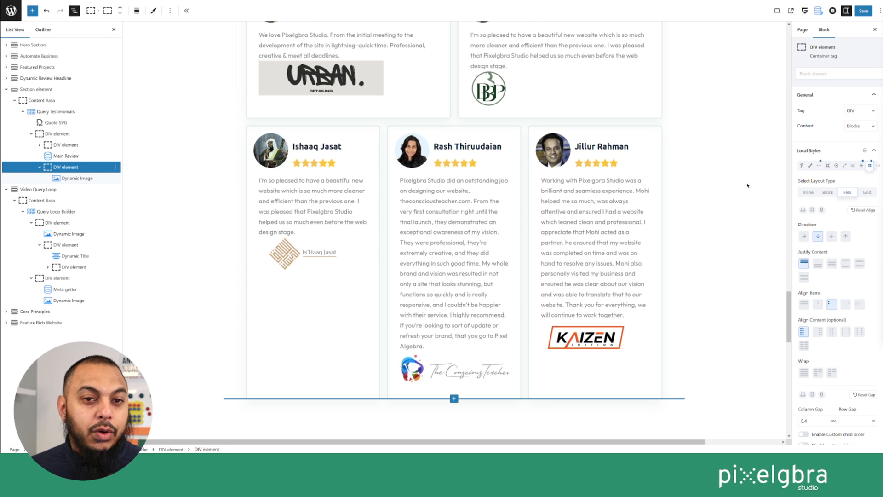
Step: Set the wrap option of the review text and logo DIV in the video query loop to wrap
left_click(282, 206)
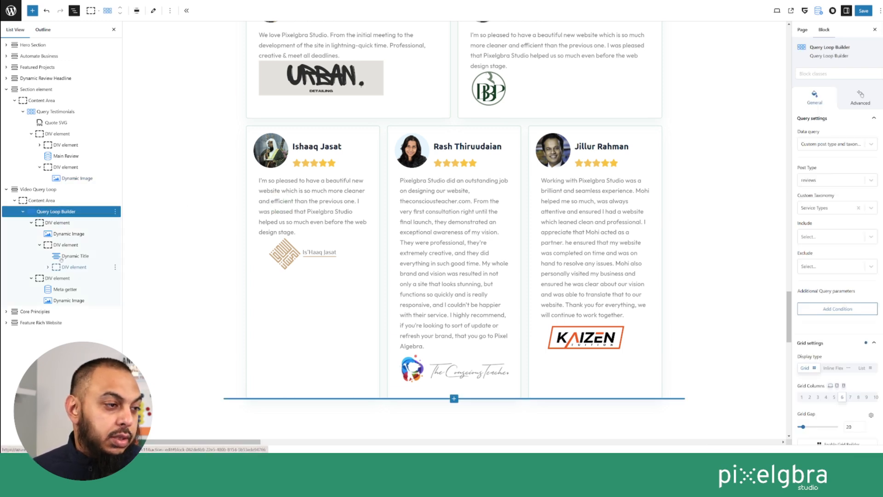
left_click(52, 279)
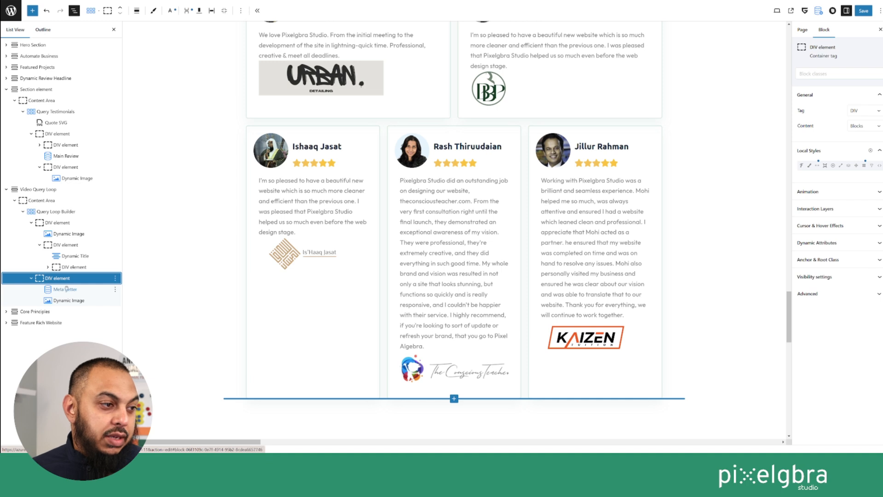
left_click(81, 289)
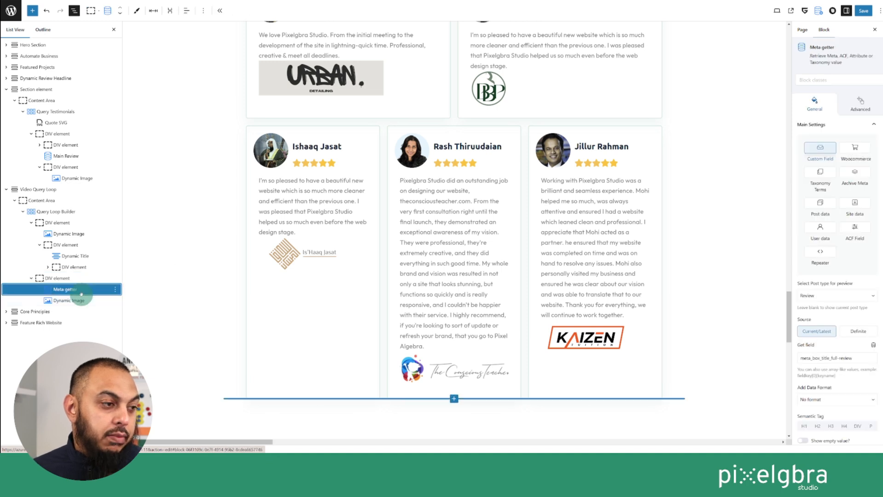
left_click(73, 300)
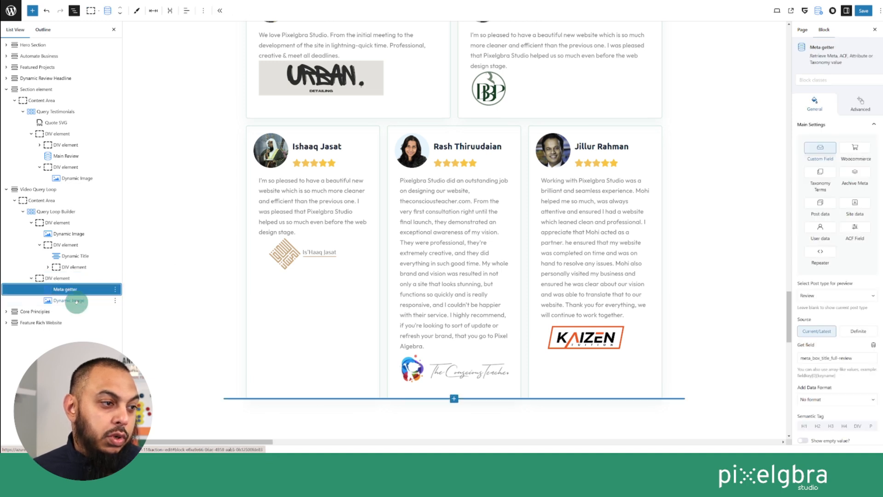
left_click(72, 279)
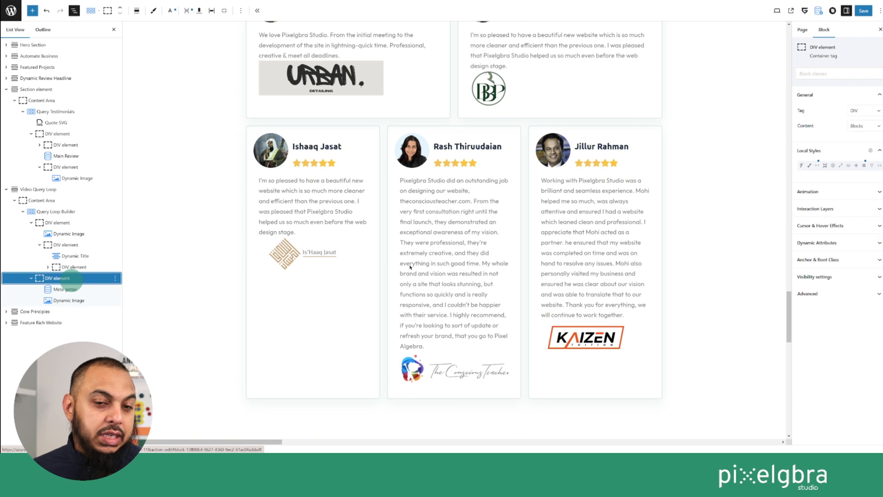
left_click(864, 167)
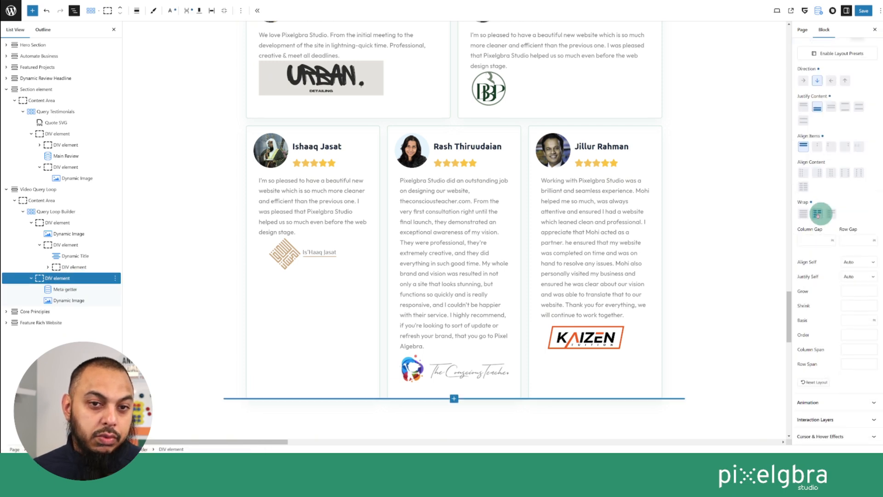
scroll(854, 217, "up", 3)
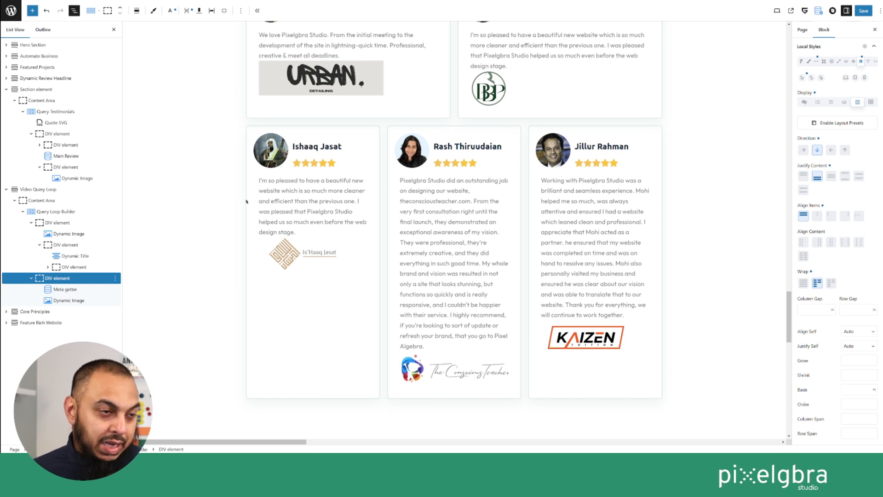
Step: Set the video query loop's flexible content to justify with space between, keeping each card's header and review apart
left_click(37, 189)
left_click(53, 212)
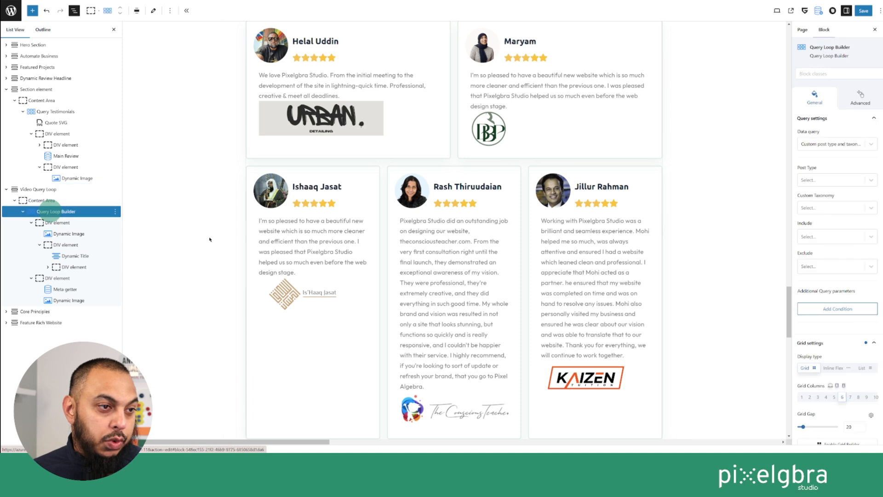
scroll(826, 348, "down", 3)
scroll(827, 348, "down", 20)
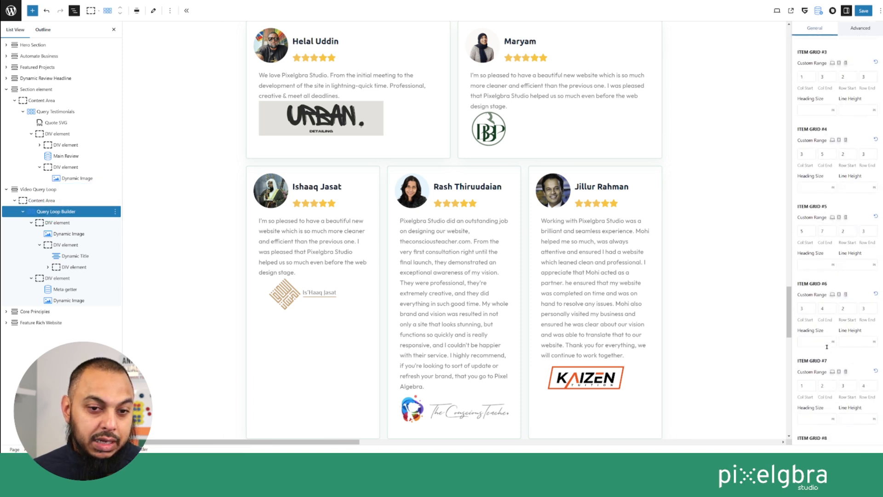
left_click(830, 352)
scroll(828, 349, "down", 5)
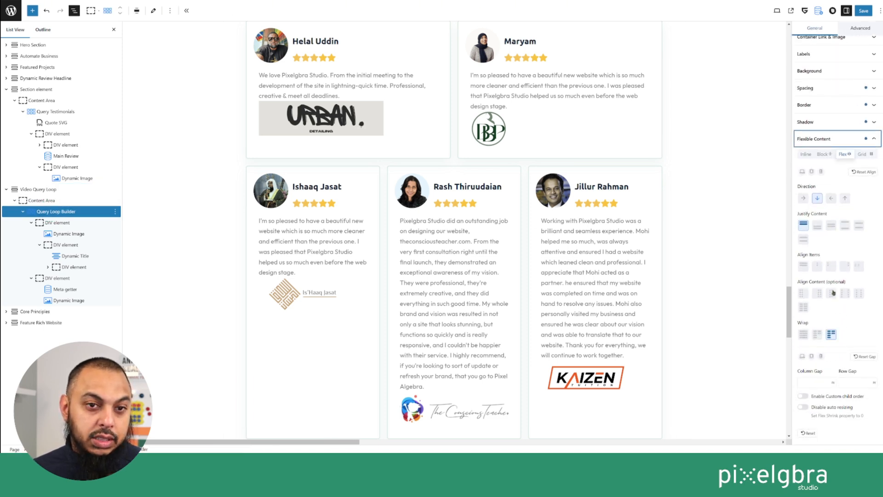
left_click(846, 226)
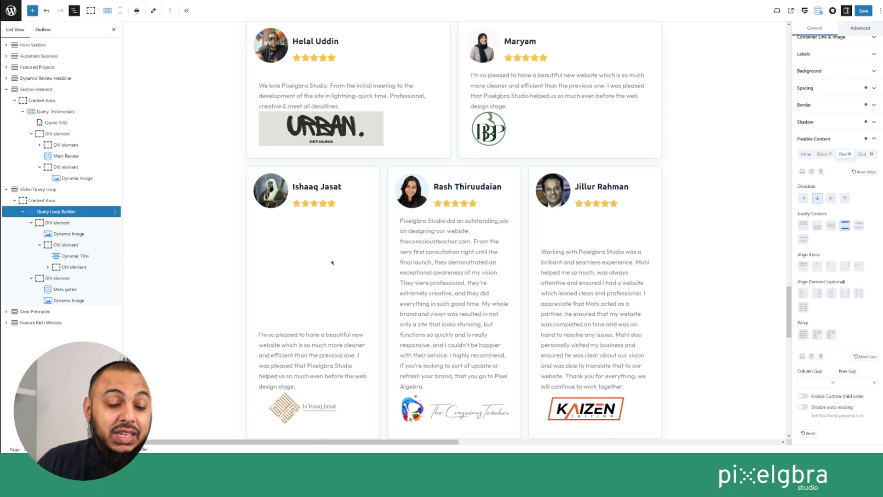
scroll(596, 205, "up", 2)
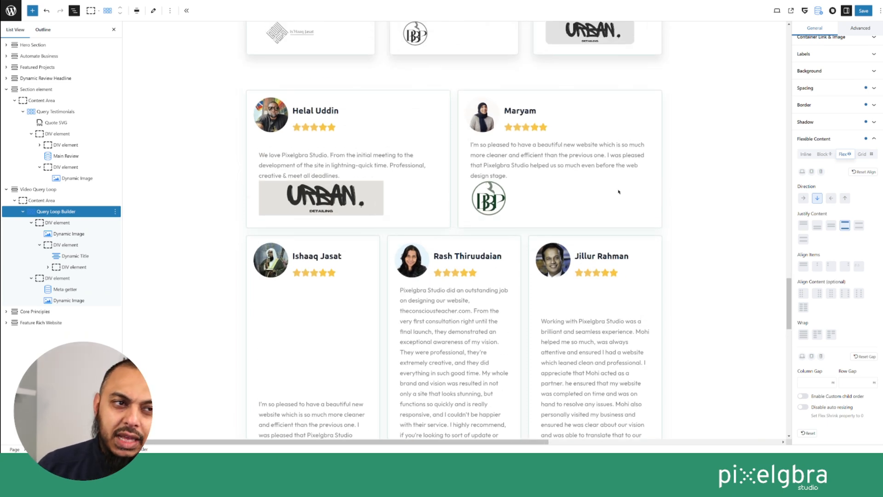
scroll(570, 216, "up", 5)
scroll(571, 216, "down", 5)
scroll(350, 144, "down", 3)
scroll(350, 143, "up", 1)
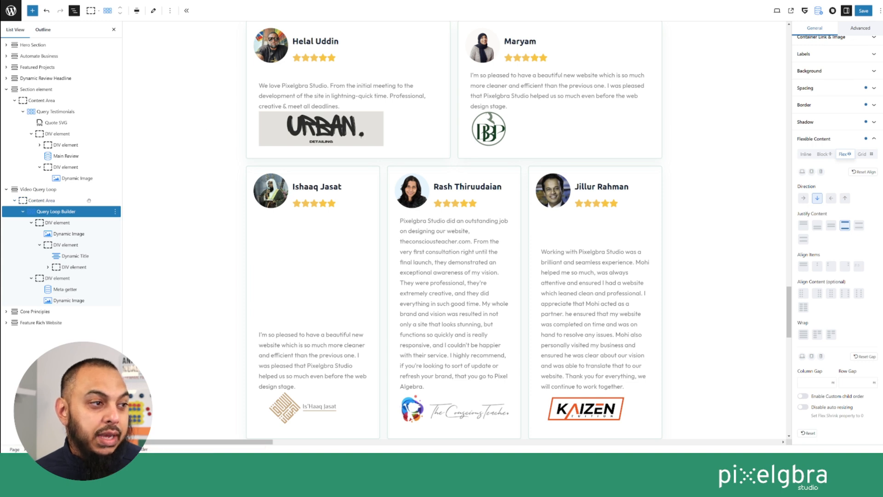
Step: Set the video query loop's sorting to Ascending in its data settings and save the page
left_click(62, 222)
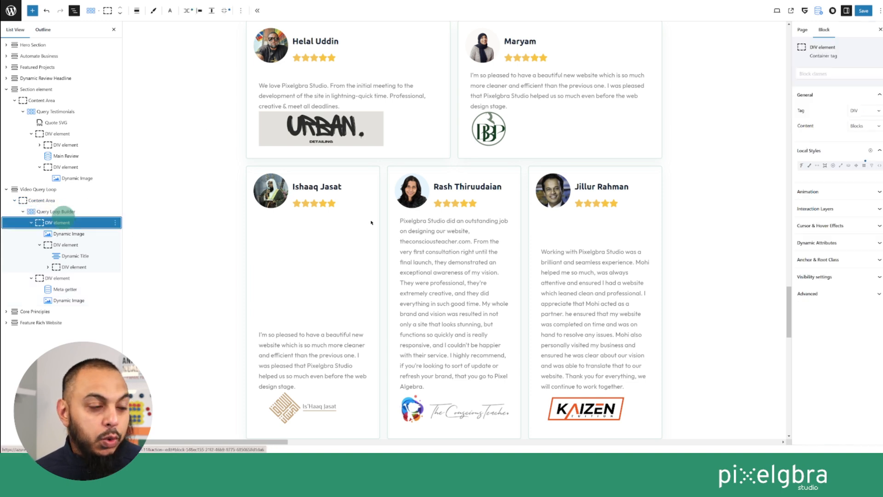
left_click(56, 211)
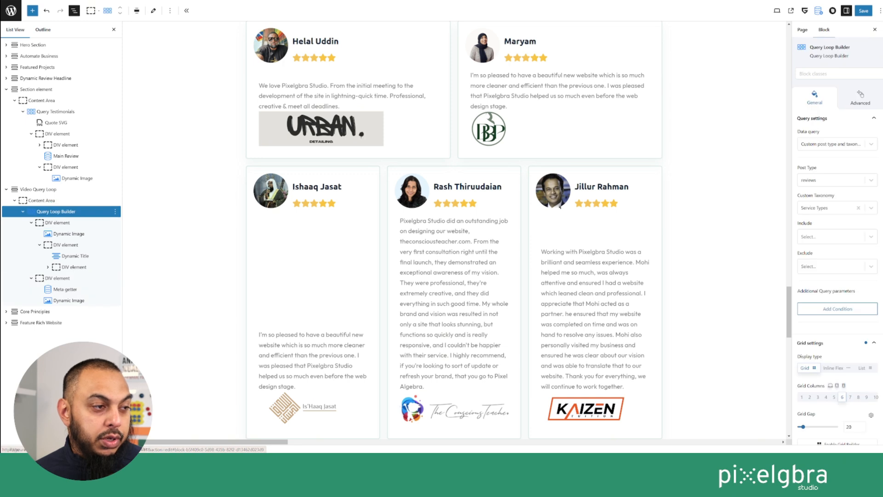
scroll(861, 259, "down", 5)
scroll(861, 258, "up", 3)
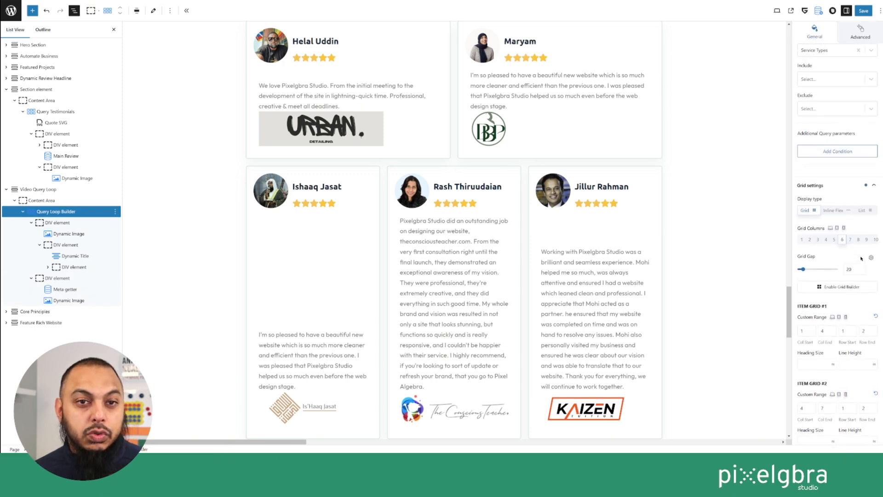
scroll(862, 259, "down", 17)
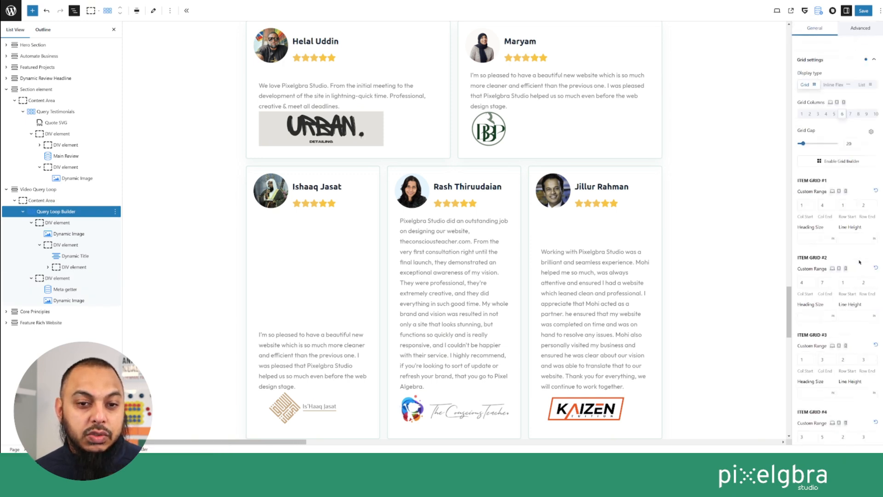
scroll(859, 263, "down", 6)
left_click(830, 215)
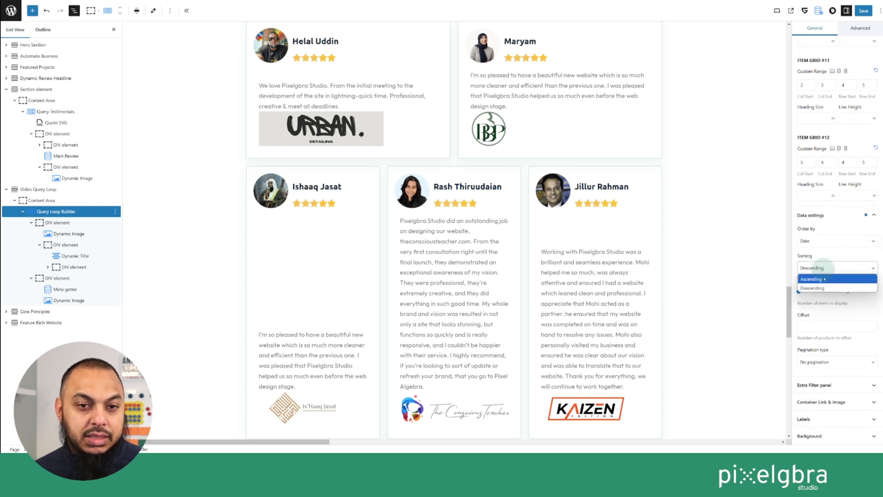
left_click(814, 279)
scroll(686, 237, "down", 6)
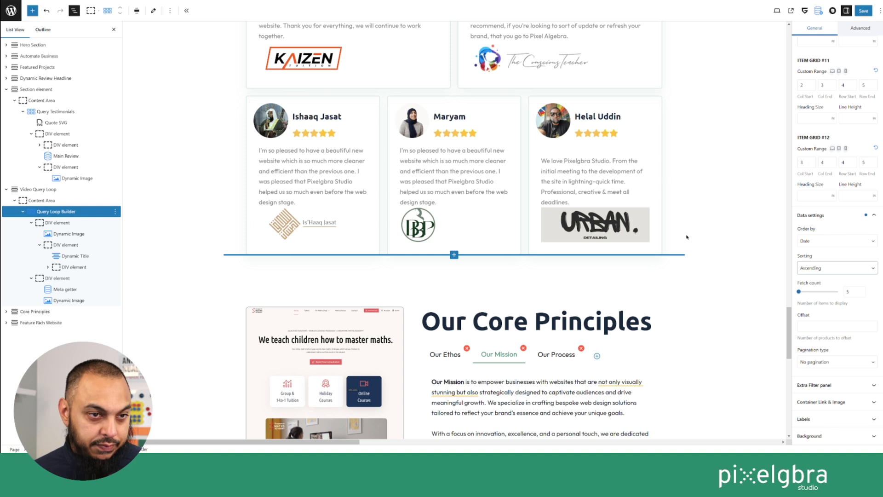
scroll(702, 219, "up", 4)
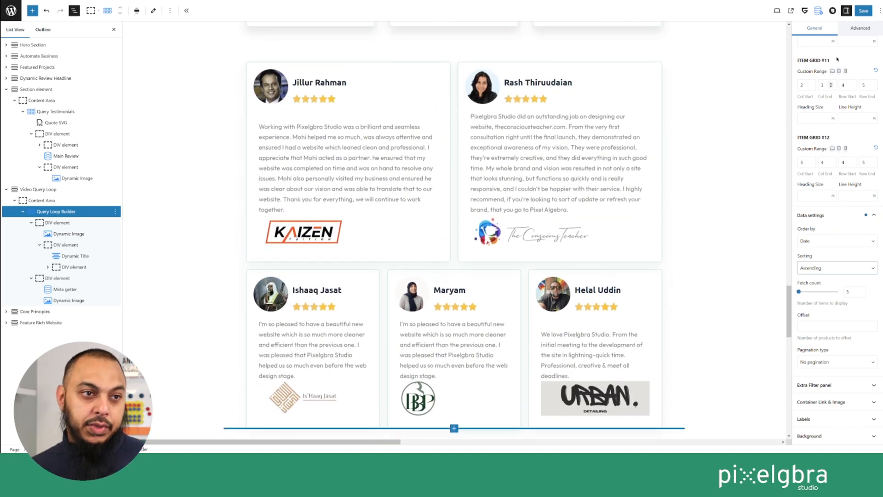
left_click(864, 11)
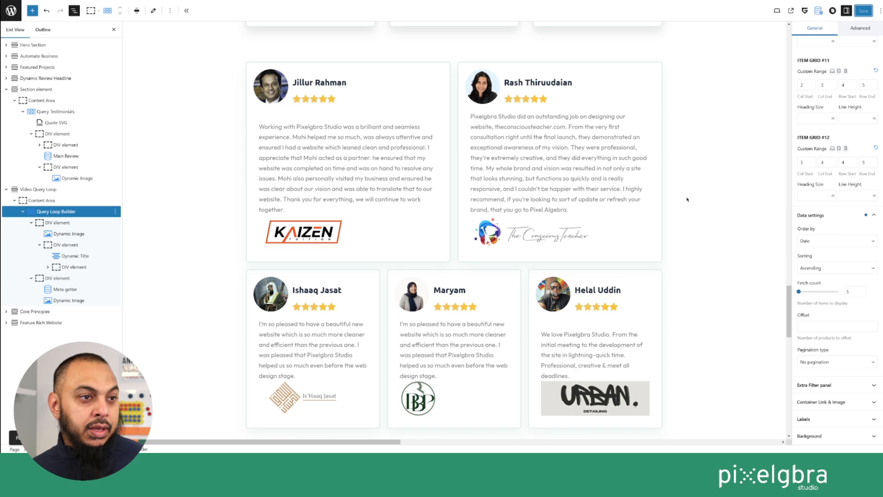
Step: Compare the rebuilt two-row review grid with the original testimonials grid above it and look through the query loop's settings
scroll(687, 199, "down", 2)
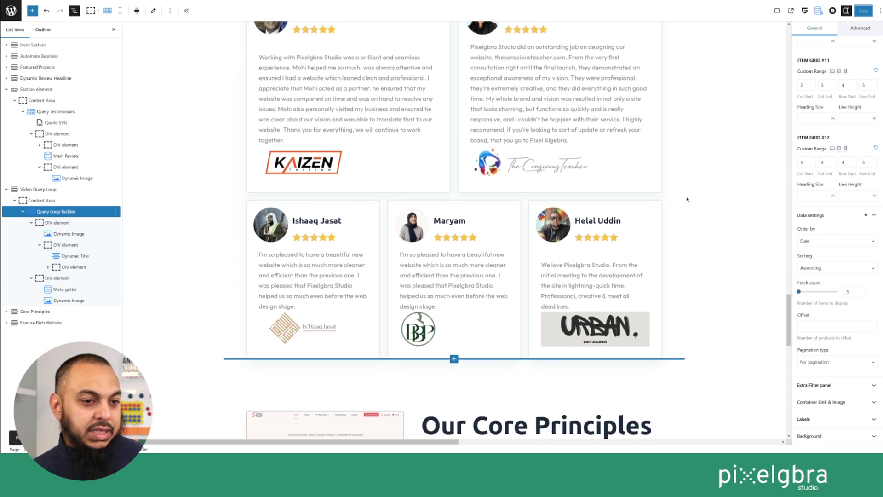
scroll(687, 200, "up", 3)
scroll(686, 199, "down", 1)
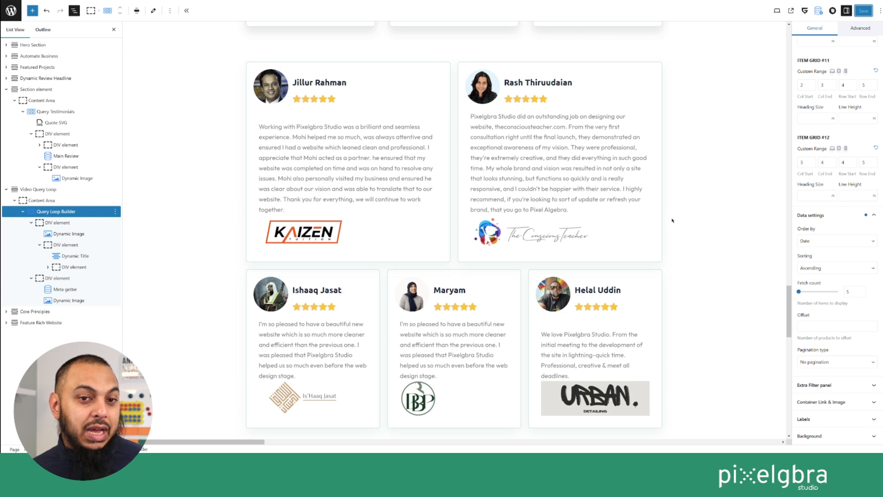
scroll(718, 287, "down", 1)
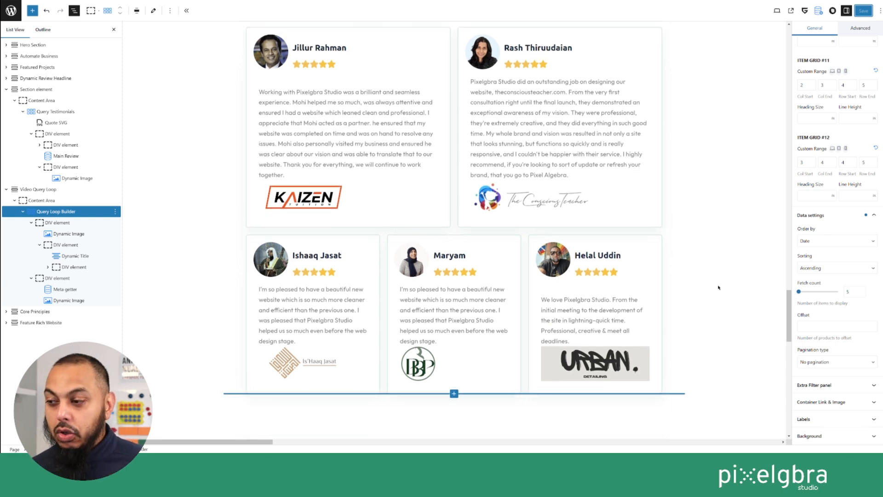
scroll(718, 287, "down", 2)
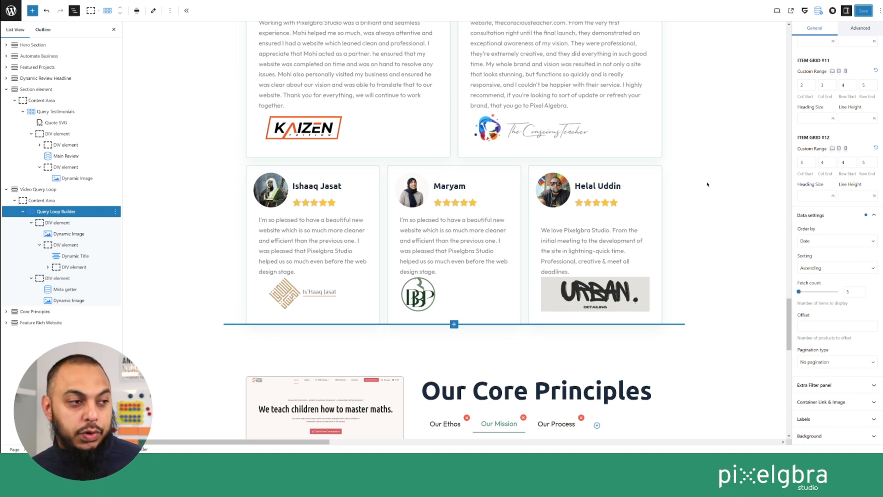
scroll(804, 349, "down", 3)
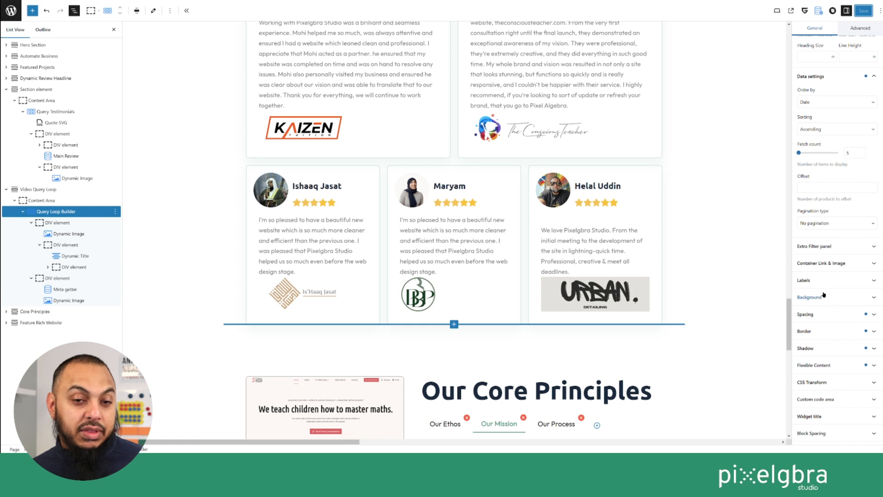
scroll(695, 210, "up", 9)
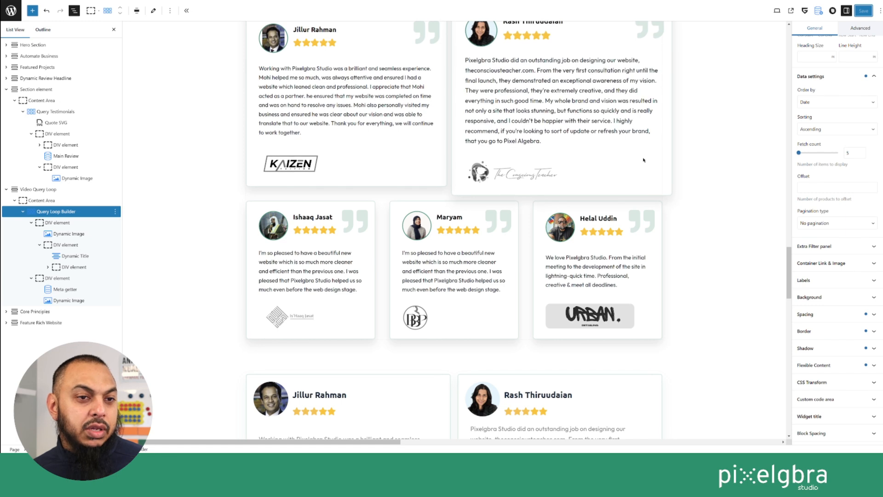
scroll(496, 197, "down", 6)
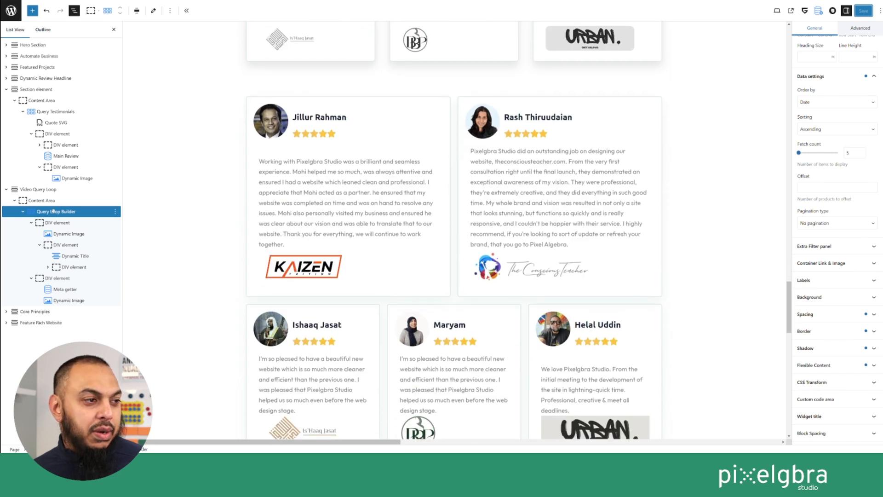
scroll(874, 216, "up", 3)
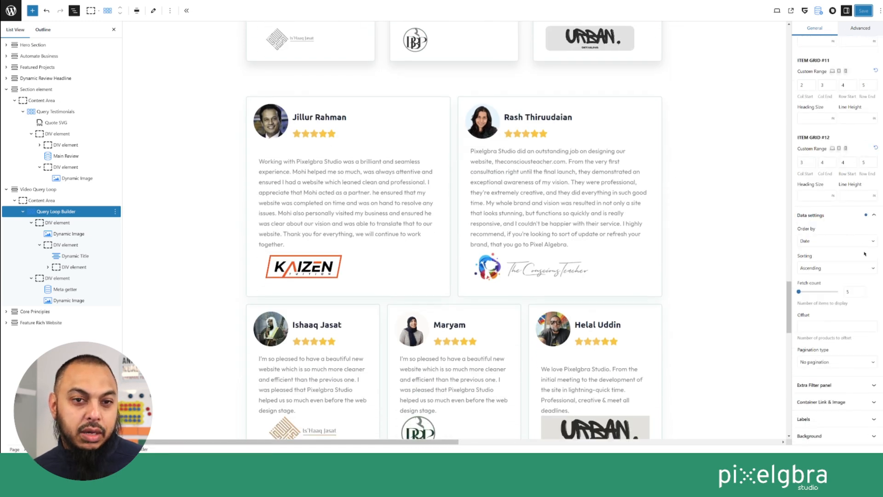
scroll(587, 226, "up", 5)
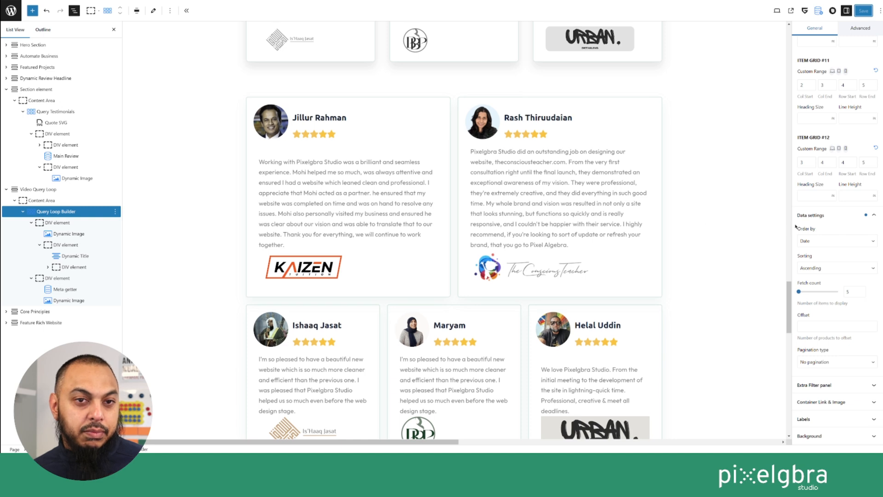
scroll(861, 216, "up", 10)
scroll(705, 246, "down", 5)
scroll(705, 246, "down", 2)
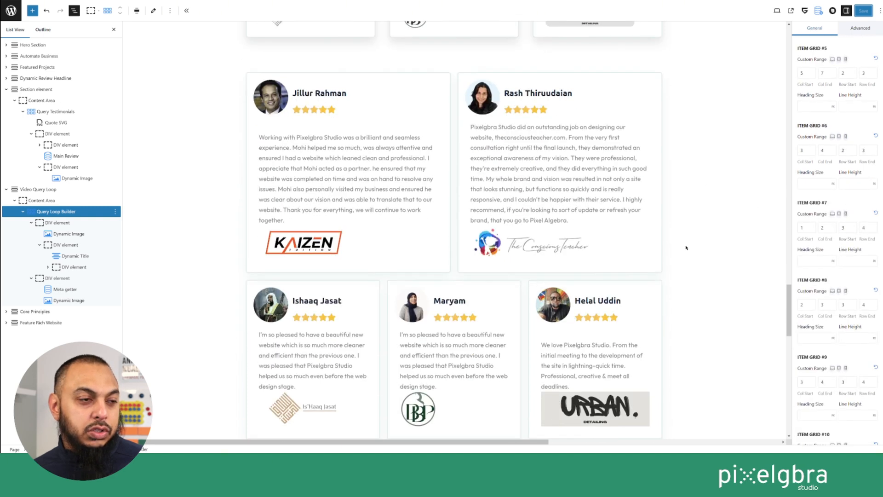
Step: Give the video query loop's cards a hover scale of 1.1 in the CSS transform settings and save the page
left_click(46, 215)
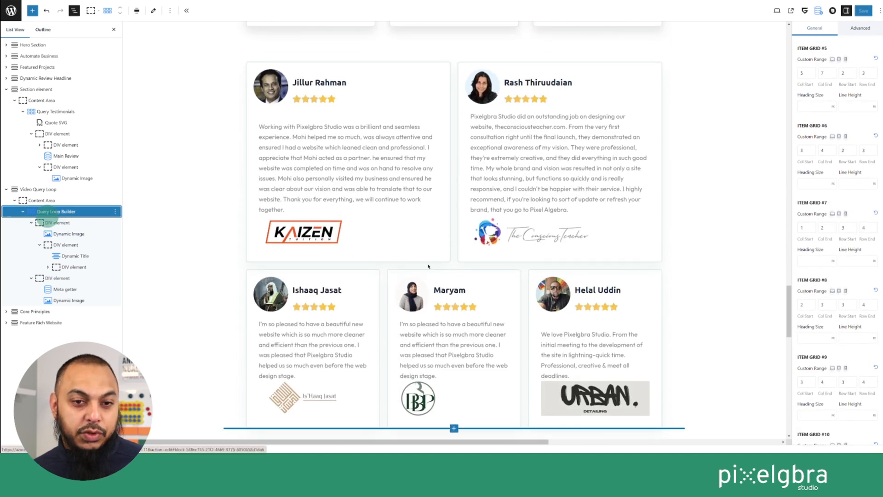
scroll(771, 320, "down", 5)
scroll(725, 328, "up", 5)
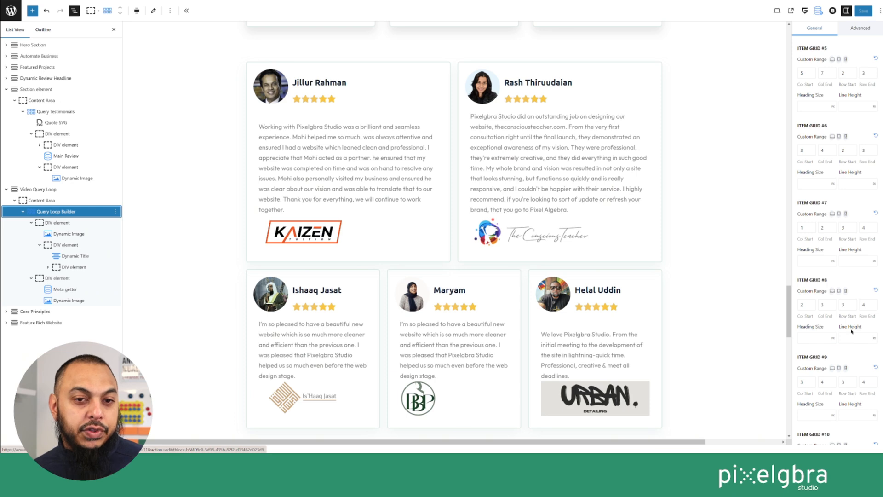
scroll(822, 312, "down", 10)
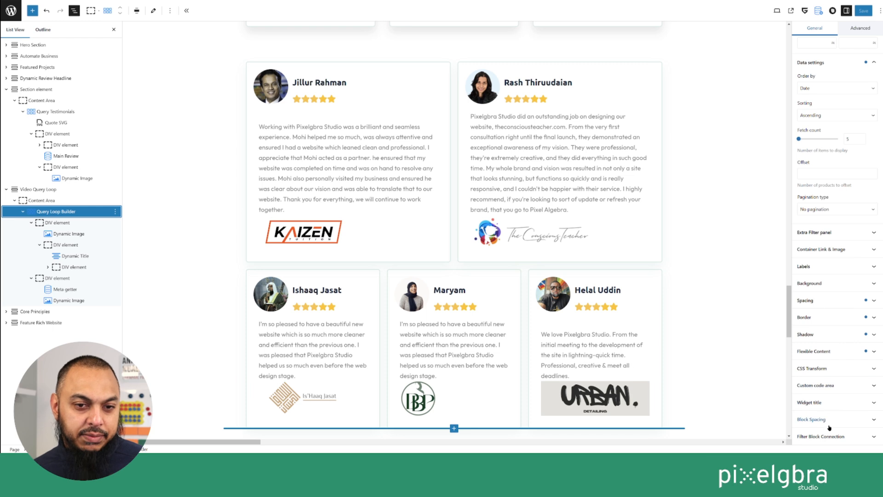
left_click(819, 368)
scroll(846, 368, "down", 5)
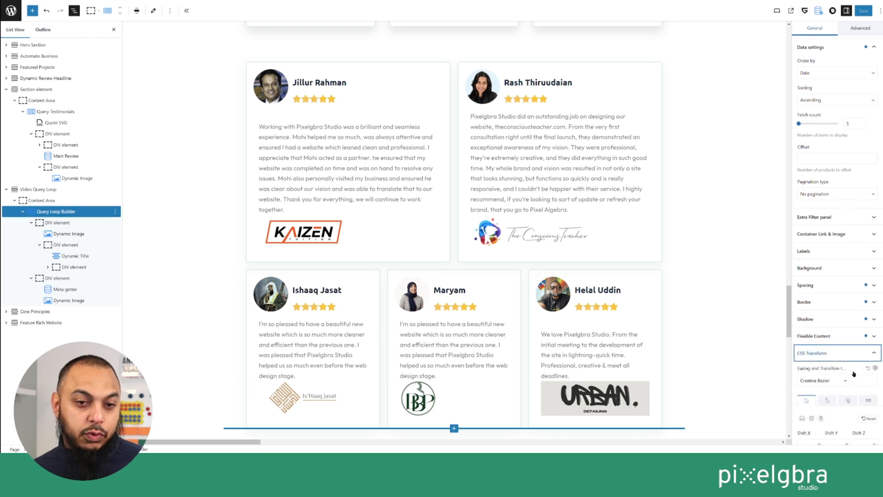
left_click(827, 208)
scroll(842, 240, "down", 2)
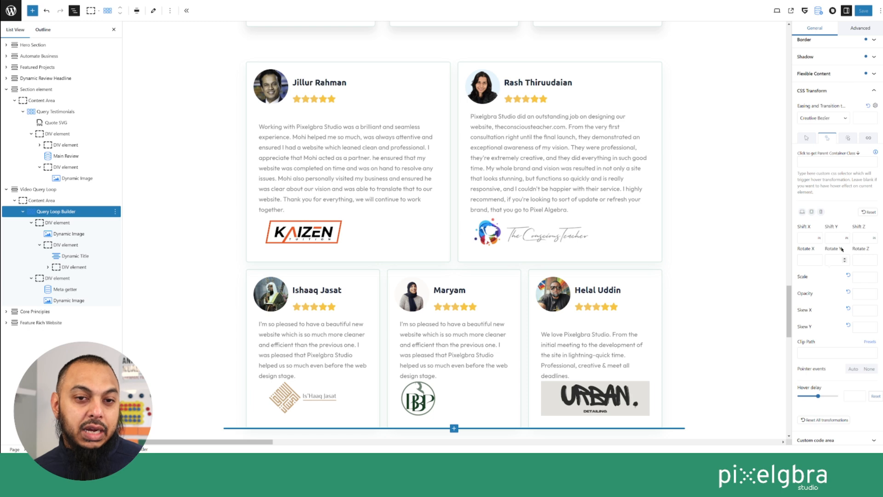
left_click(872, 276)
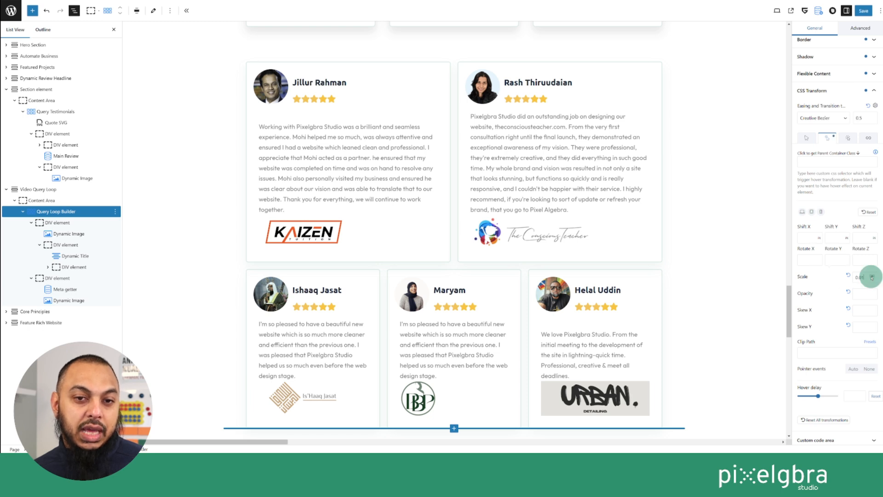
left_click_drag(865, 279, 849, 280)
type("1.1")
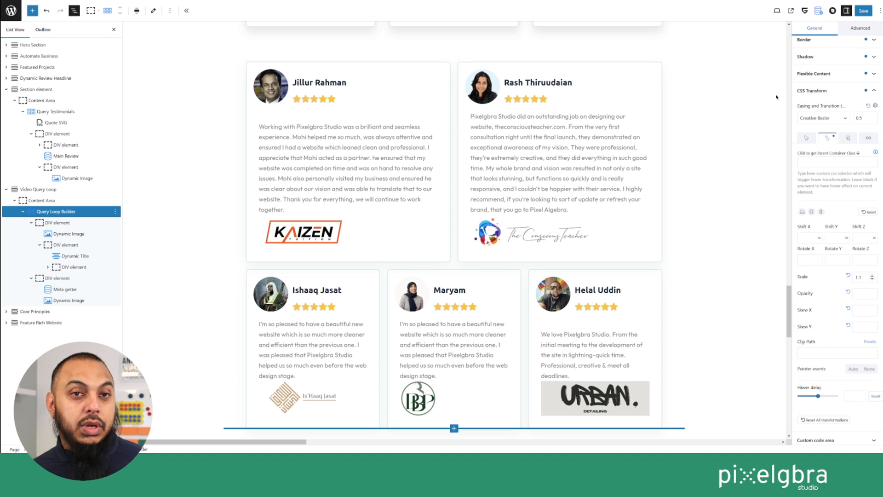
left_click(864, 10)
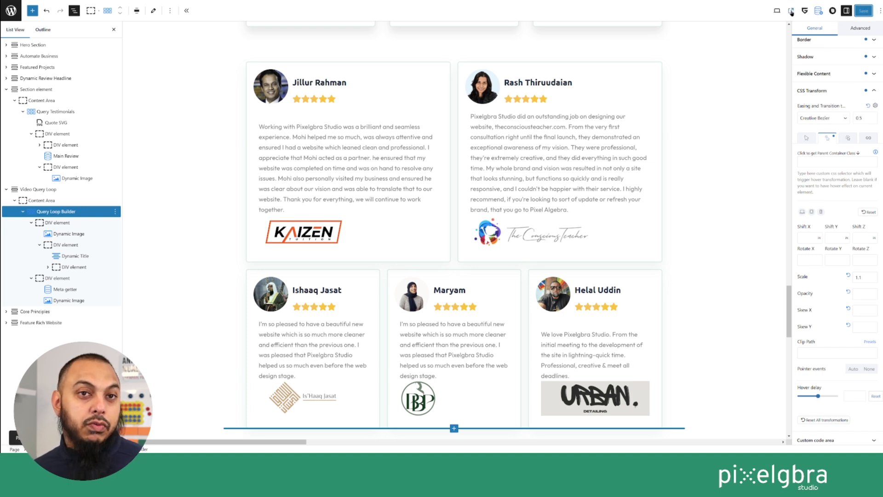
Step: Open the live page and check the rebuilt review grid and the hover enlargement of its cards
left_click(791, 10)
scroll(749, 160, "down", 20)
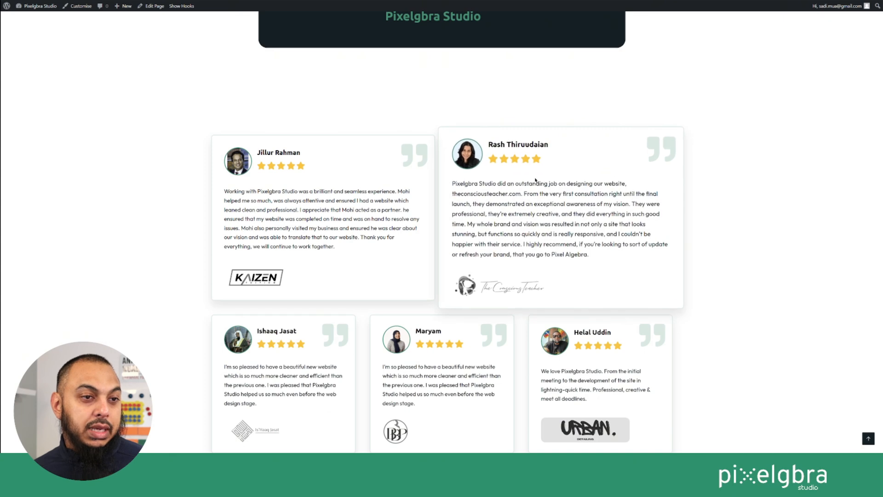
scroll(725, 220, "down", 13)
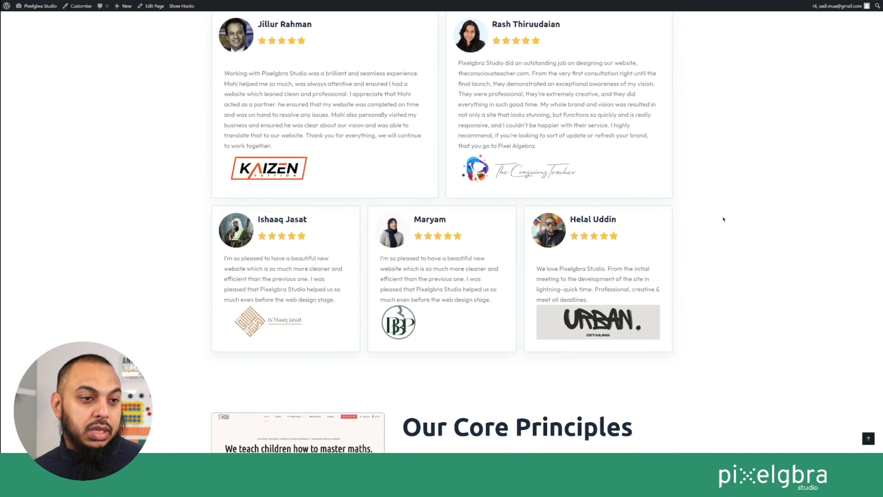
scroll(724, 219, "up", 2)
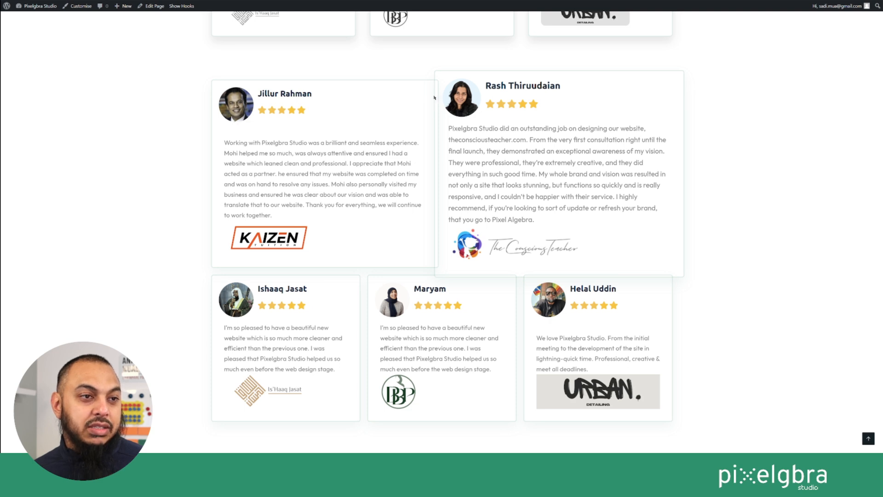
Step: Try a smaller hover scale on the query loop's cards in the editor and set it back to 1.1
key("ctrl+shift+Tab")
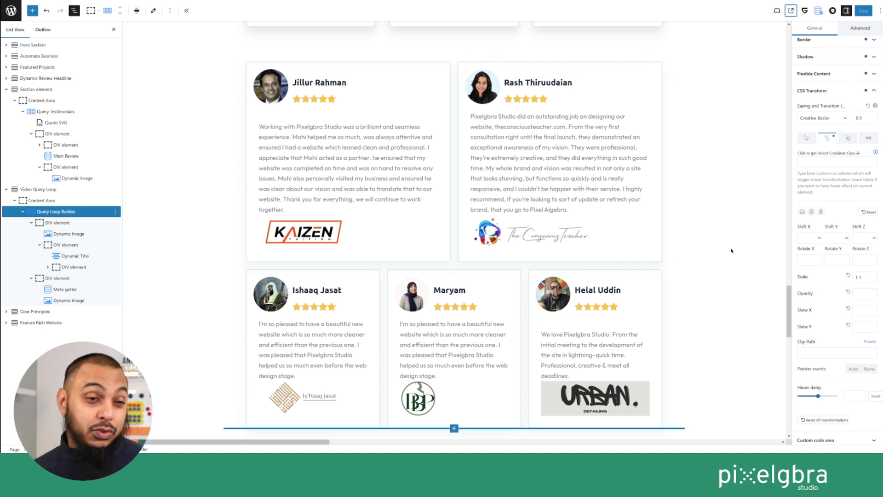
left_click(868, 277)
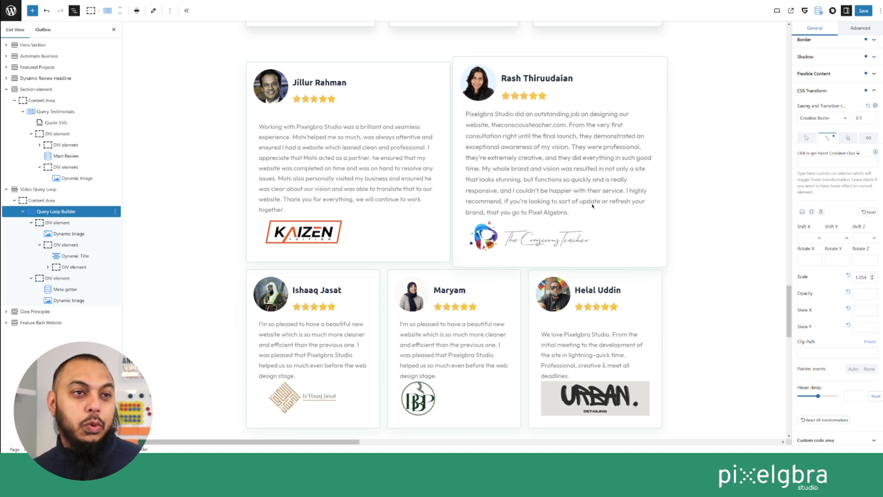
left_click(863, 278)
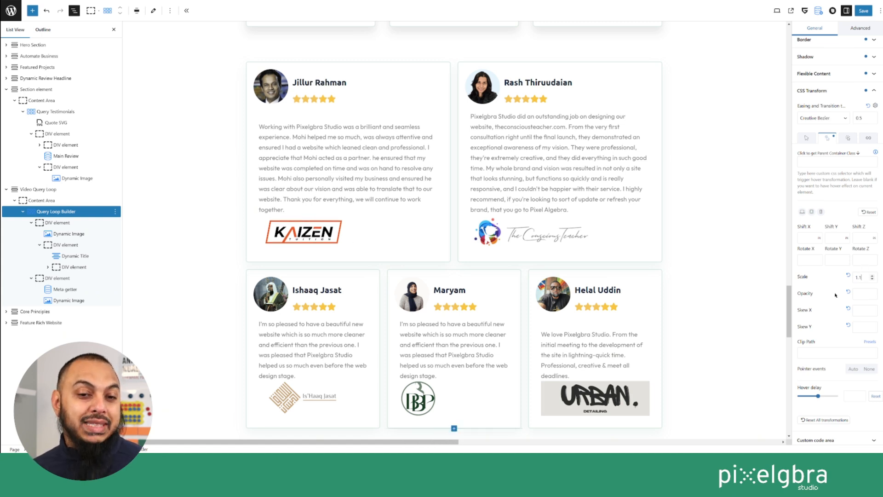
Step: Set the query loop's grid gap to 40 after trying 35, and save the page
scroll(832, 233, "down", 15)
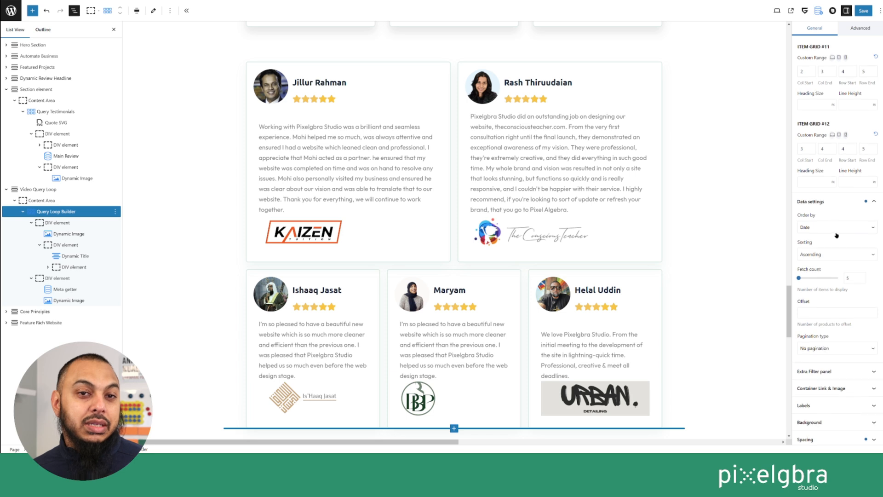
scroll(837, 236, "up", 10)
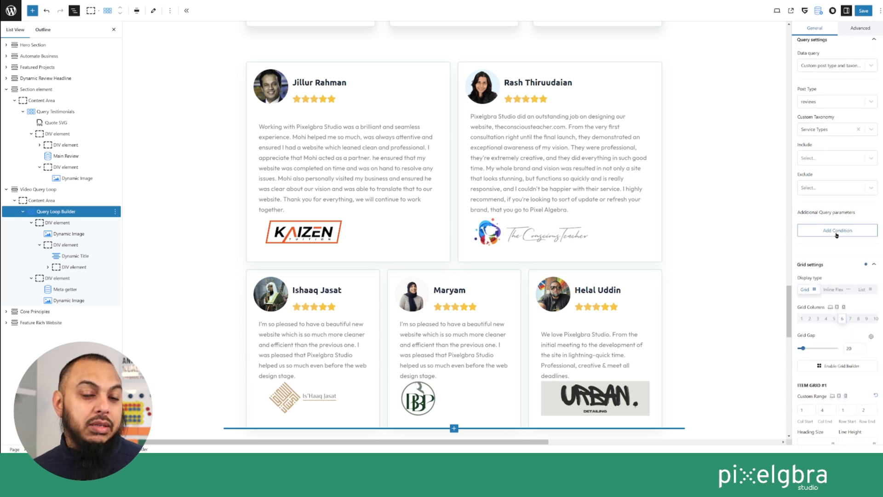
double_click(851, 243)
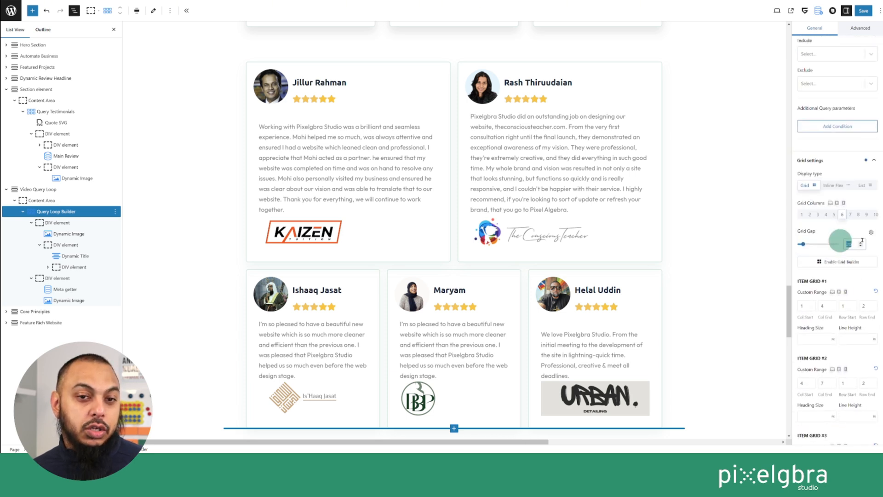
type("35")
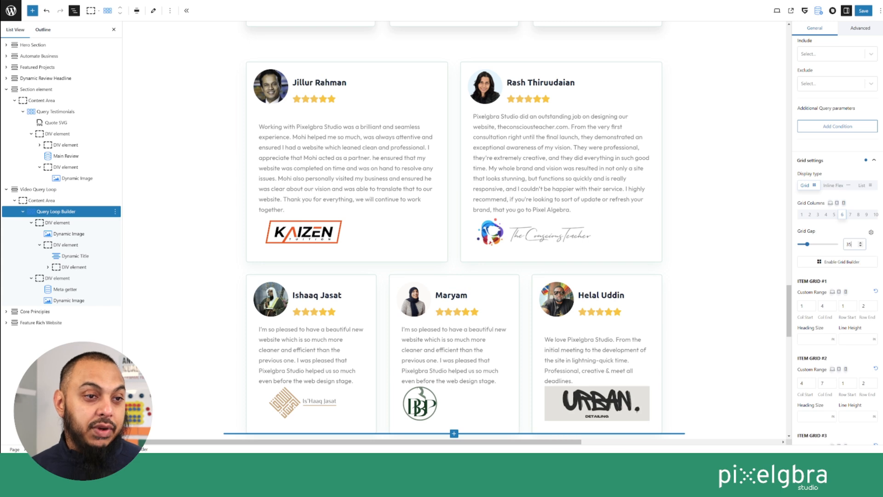
left_click(864, 12)
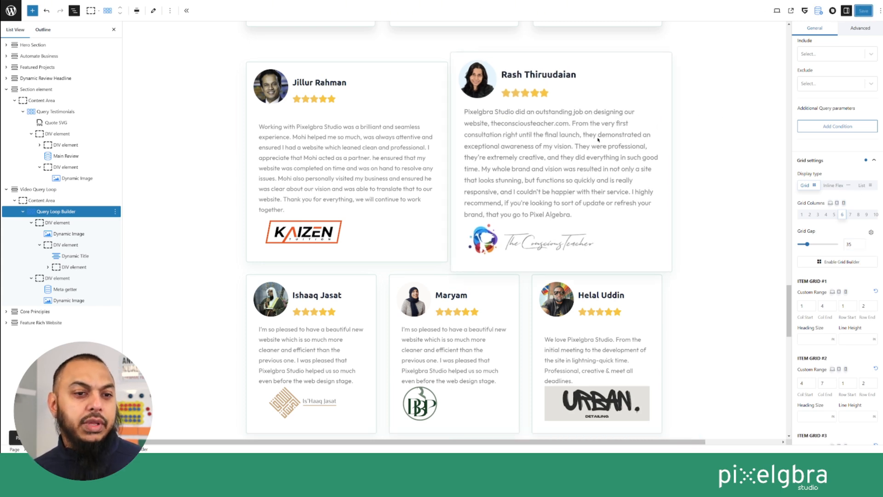
left_click_drag(853, 244, 833, 245)
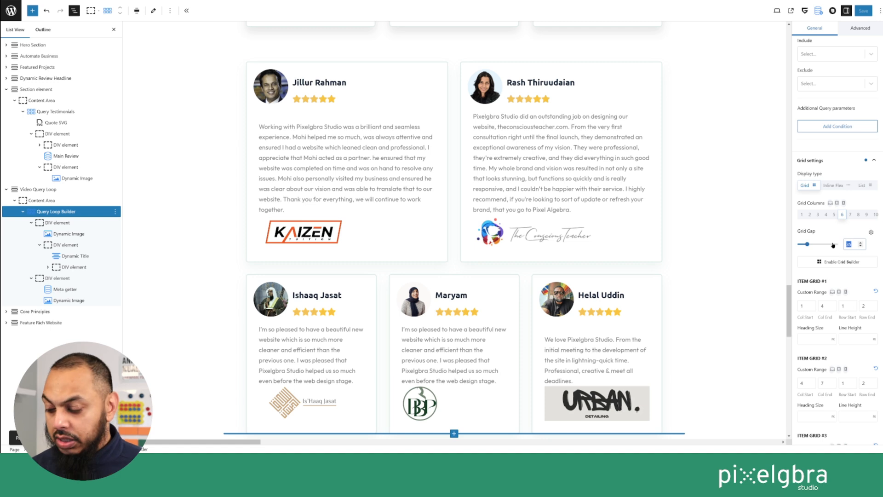
type("40")
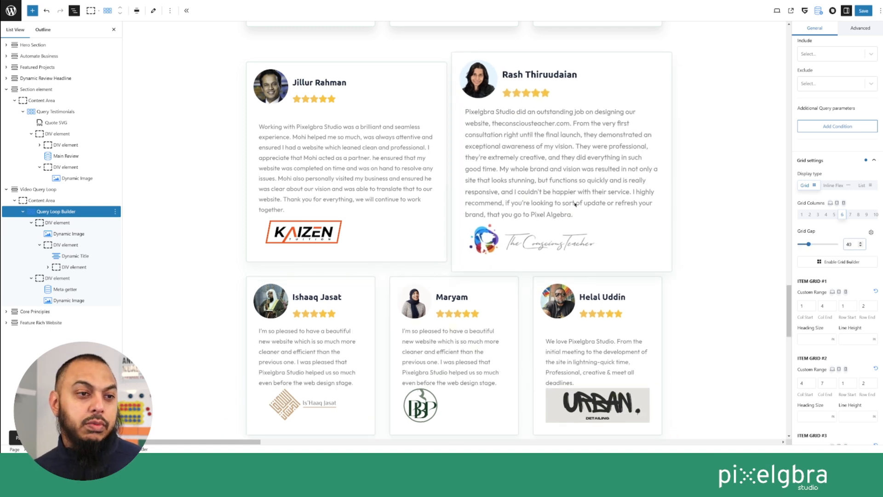
left_click(865, 12)
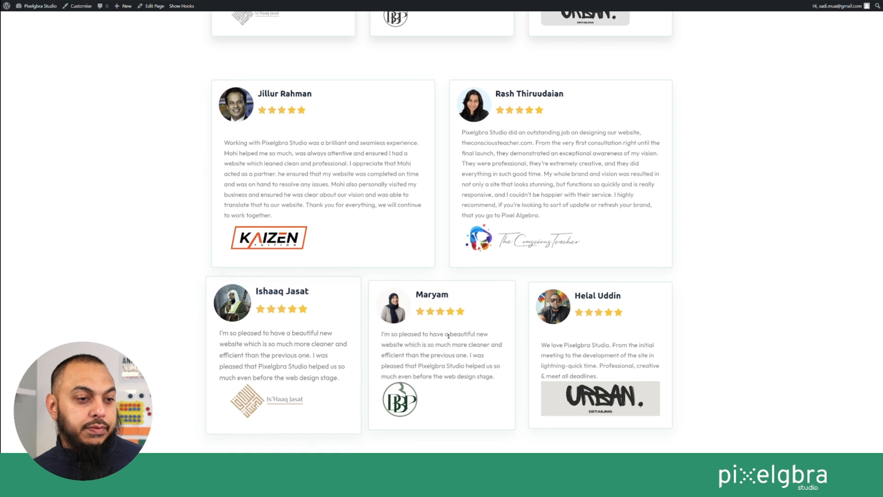
Step: Compare the rebuilt review grid's spacing and card hover effect on the live page with the original testimonials above, and return to the editor
scroll(672, 253, "up", 5)
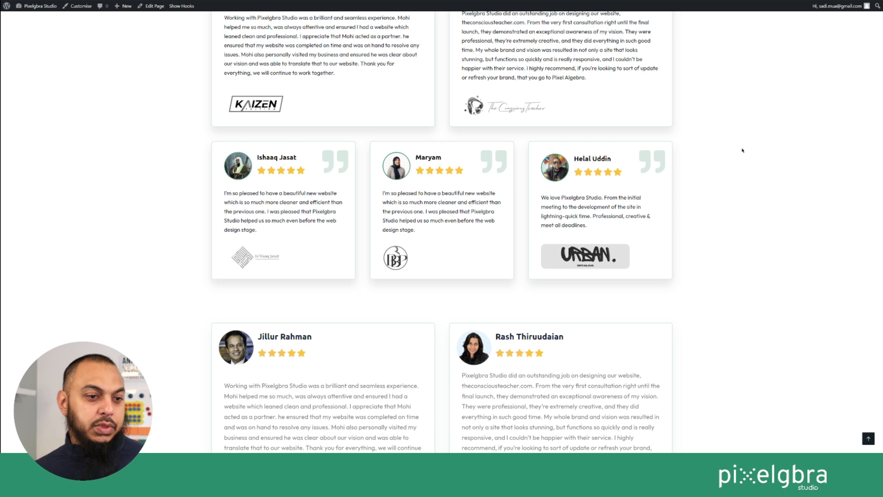
scroll(774, 162, "down", 5)
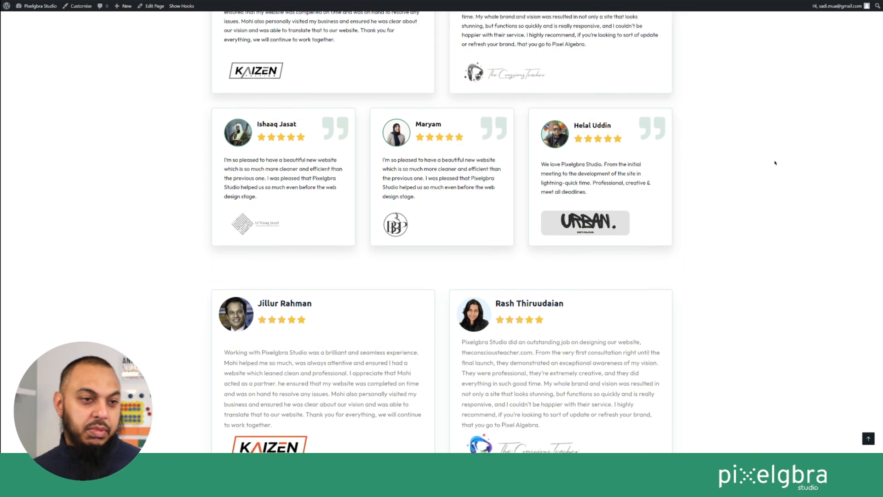
scroll(775, 162, "down", 2)
scroll(775, 162, "up", 1)
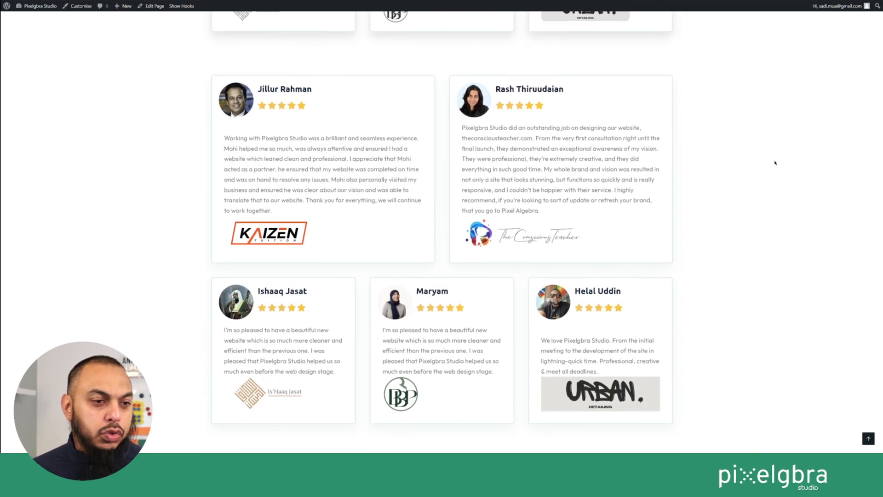
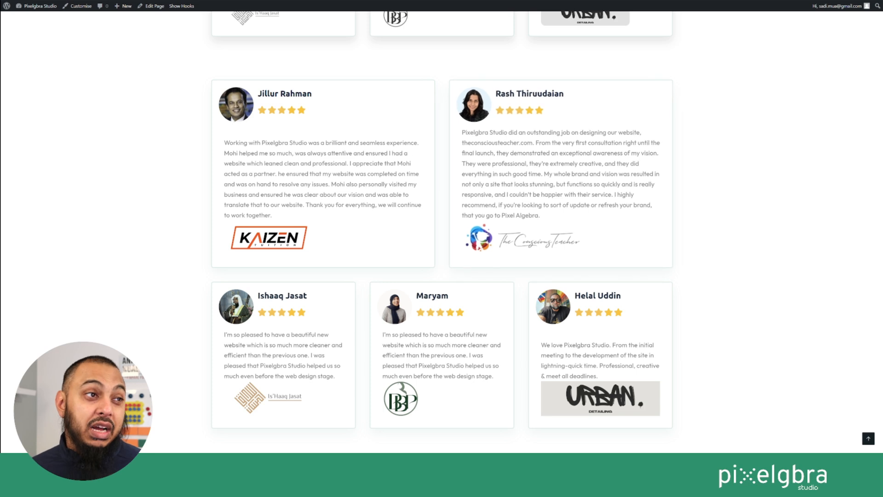
left_click(322, 1)
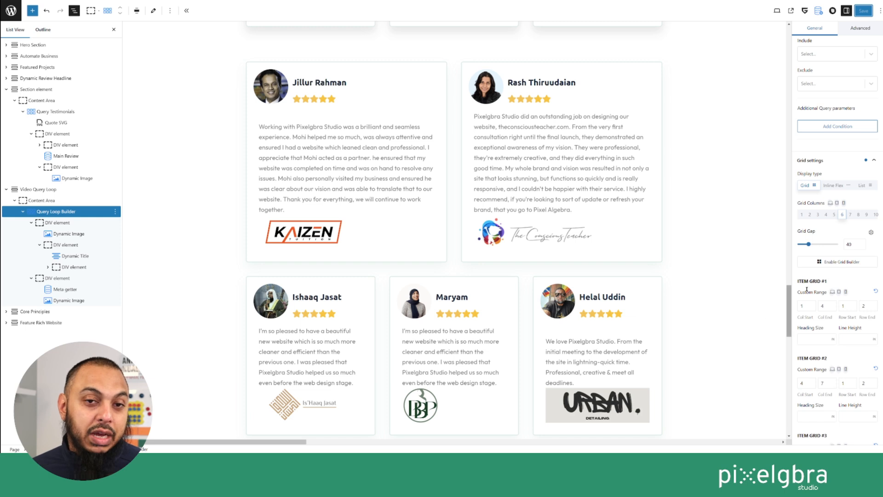
Step: In the Grid Builder, span item 1 over two columns and item 2 over four, with item 3 two columns wide beneath item 1
left_click(838, 262)
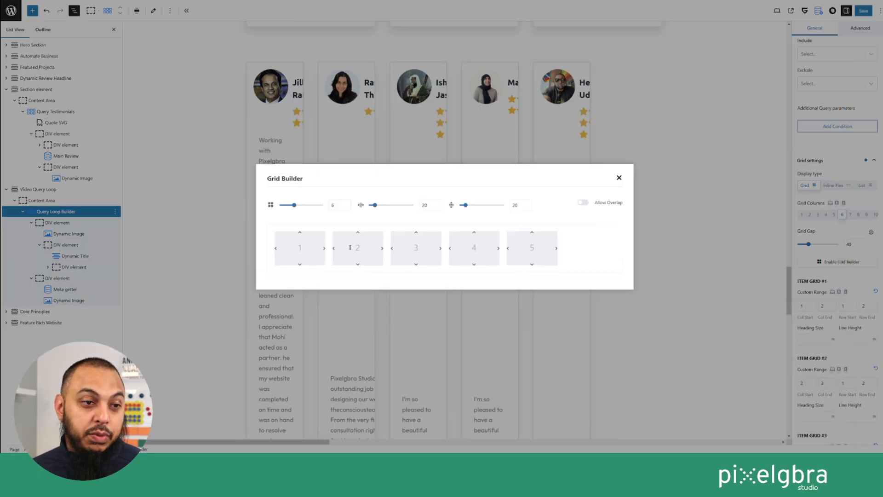
left_click(621, 177)
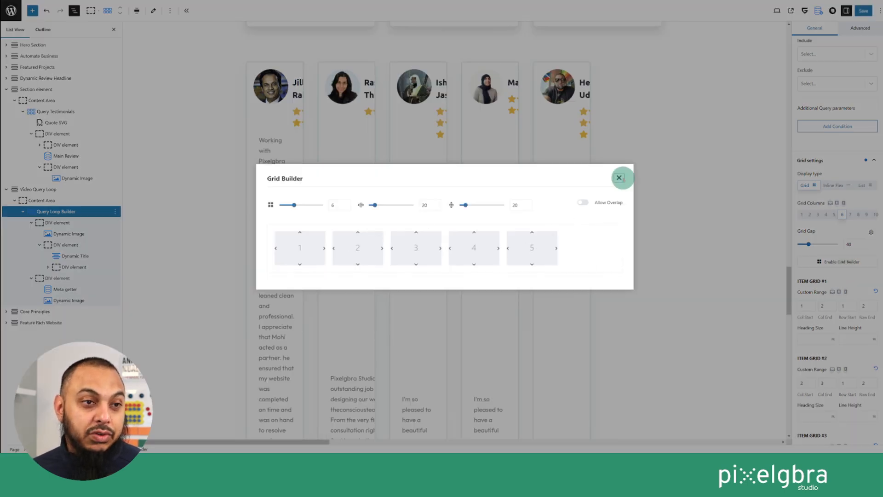
left_click(841, 262)
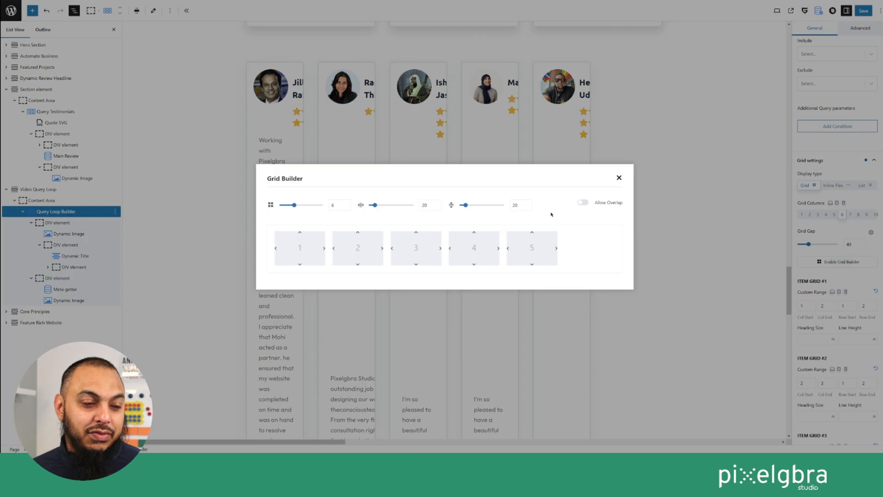
left_click_drag(324, 247, 396, 241)
left_click_drag(359, 271, 469, 198)
left_click_drag(321, 293, 322, 221)
left_click_drag(441, 228, 631, 213)
left_click_drag(435, 266, 406, 270)
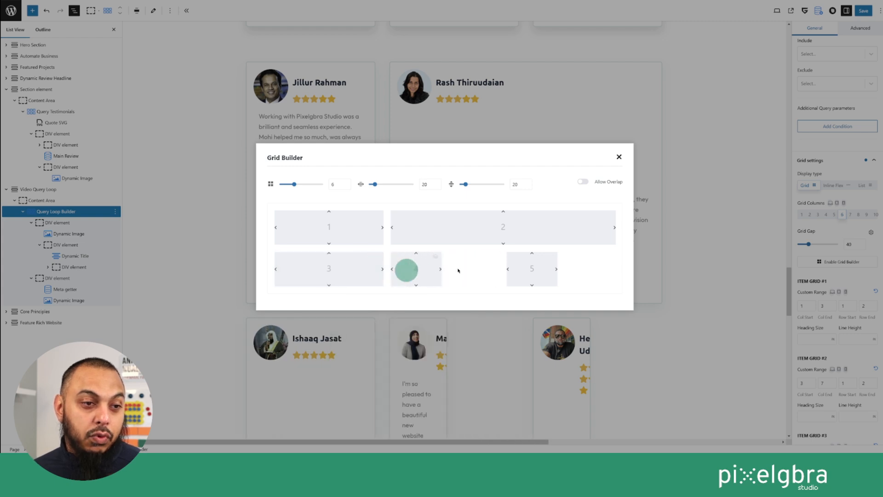
Step: Widen items 4 and 5 to two columns each so they fill the row beside item 3
left_click(446, 268)
left_click(458, 268)
left_click_drag(440, 269, 500, 269)
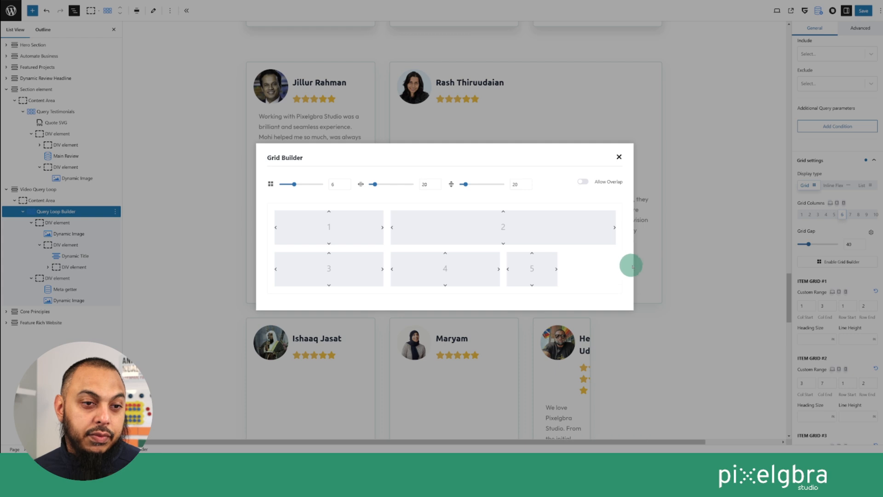
left_click_drag(557, 268, 626, 265)
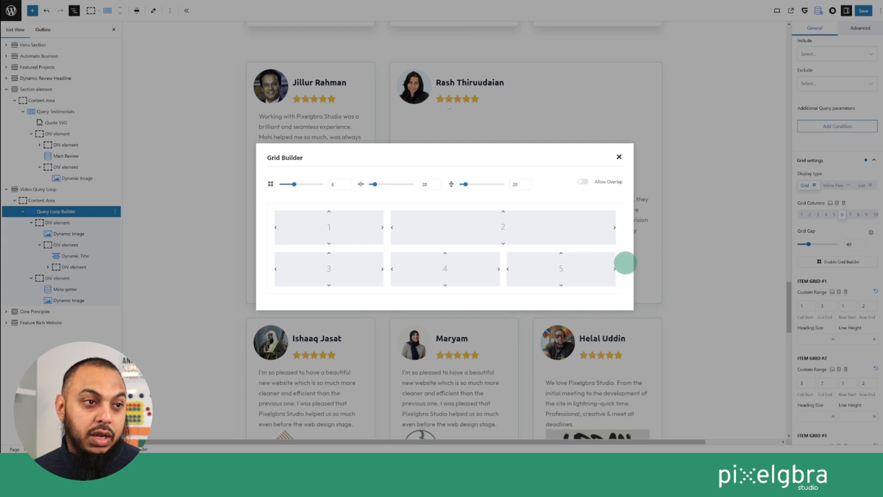
Step: Resize items 1 and 2 to three columns each, arrange items 3, 4 and 5 in the row beneath, and close the Grid Builder
left_click_drag(382, 227, 504, 212)
left_click_drag(395, 227, 451, 221)
left_click_drag(352, 260, 359, 227)
left_click_drag(339, 310, 339, 264)
left_click_drag(435, 301, 441, 255)
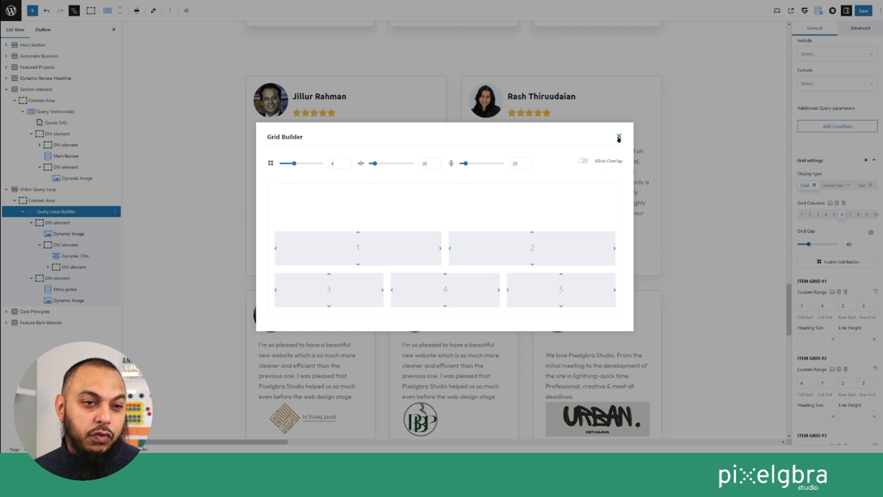
left_click(618, 136)
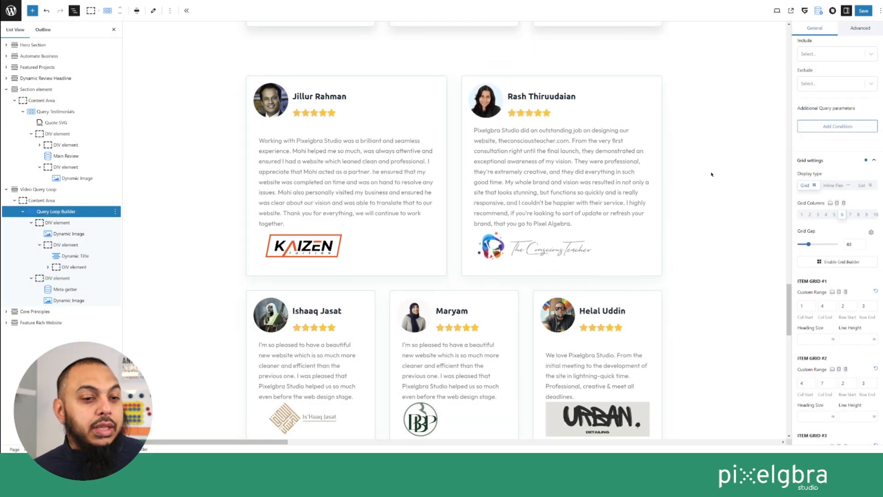
scroll(709, 174, "down", 1)
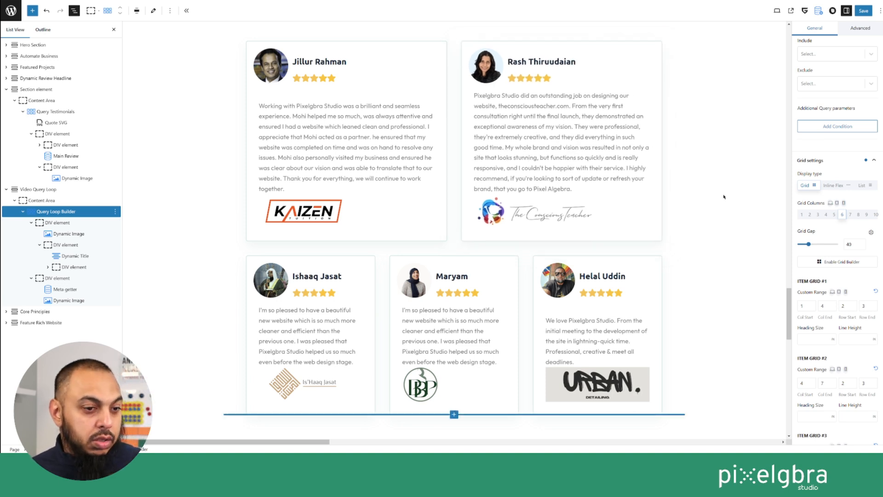
scroll(724, 197, "down", 2)
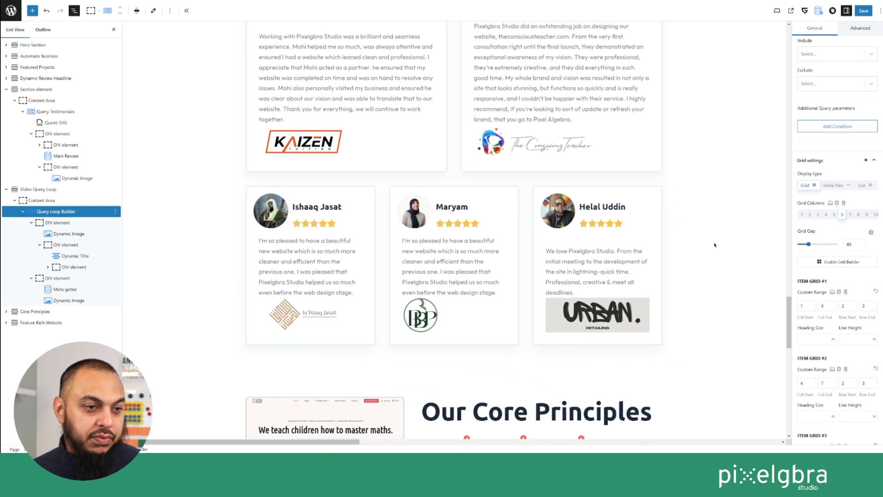